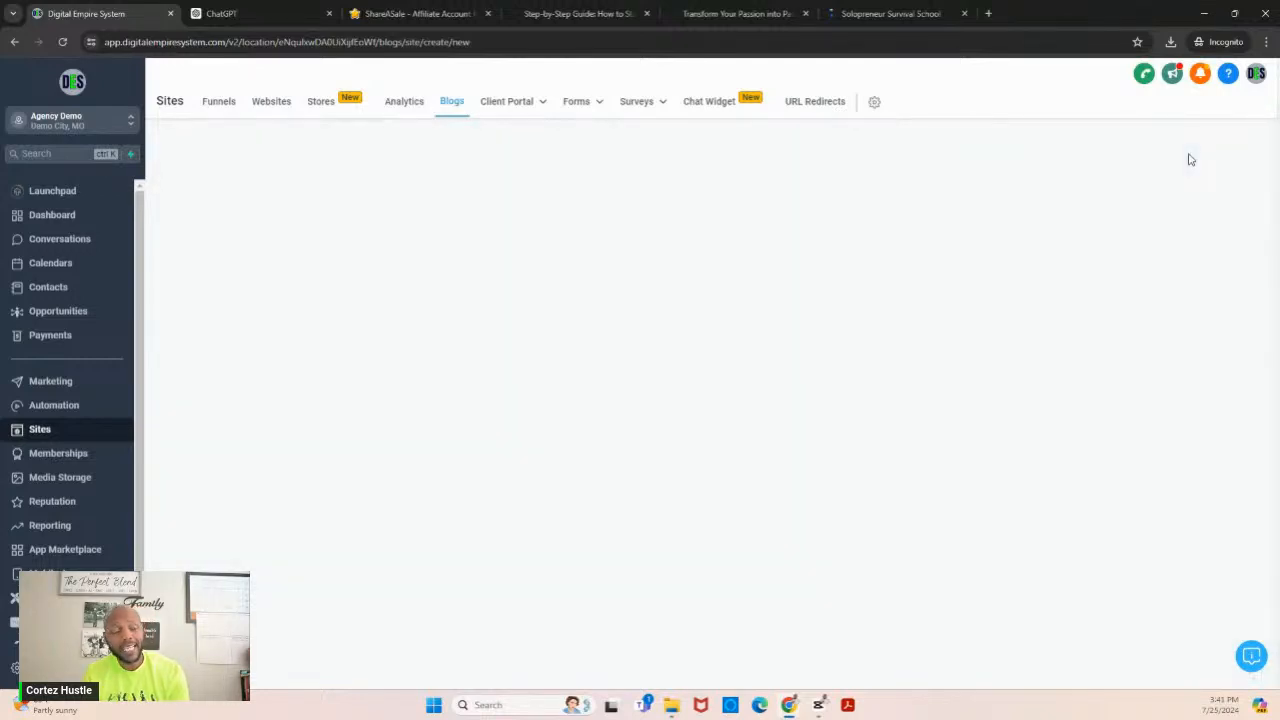
# - Title the blog site "Solopreneur Survival Blog" and set its address to demo.localbizmarketers.com with the slug "blog"
pyautogui.click(853, 230)
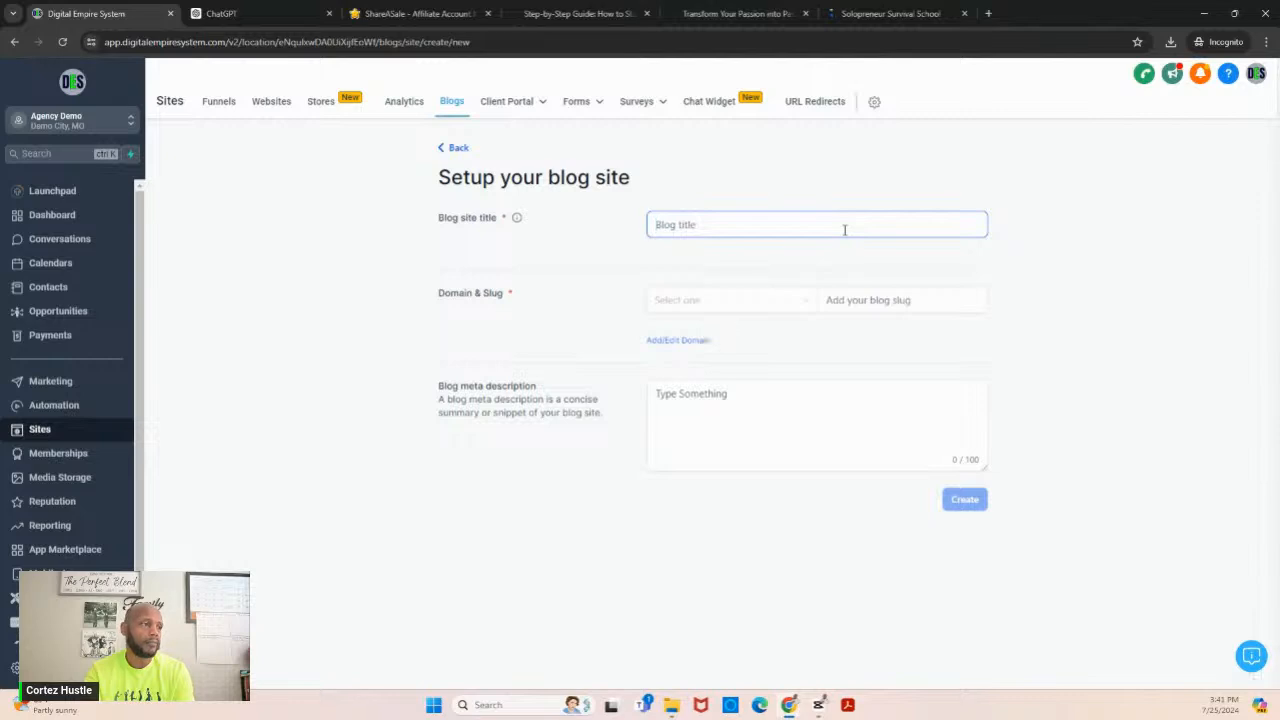
pyautogui.write('Solopreneur Survival Blog')
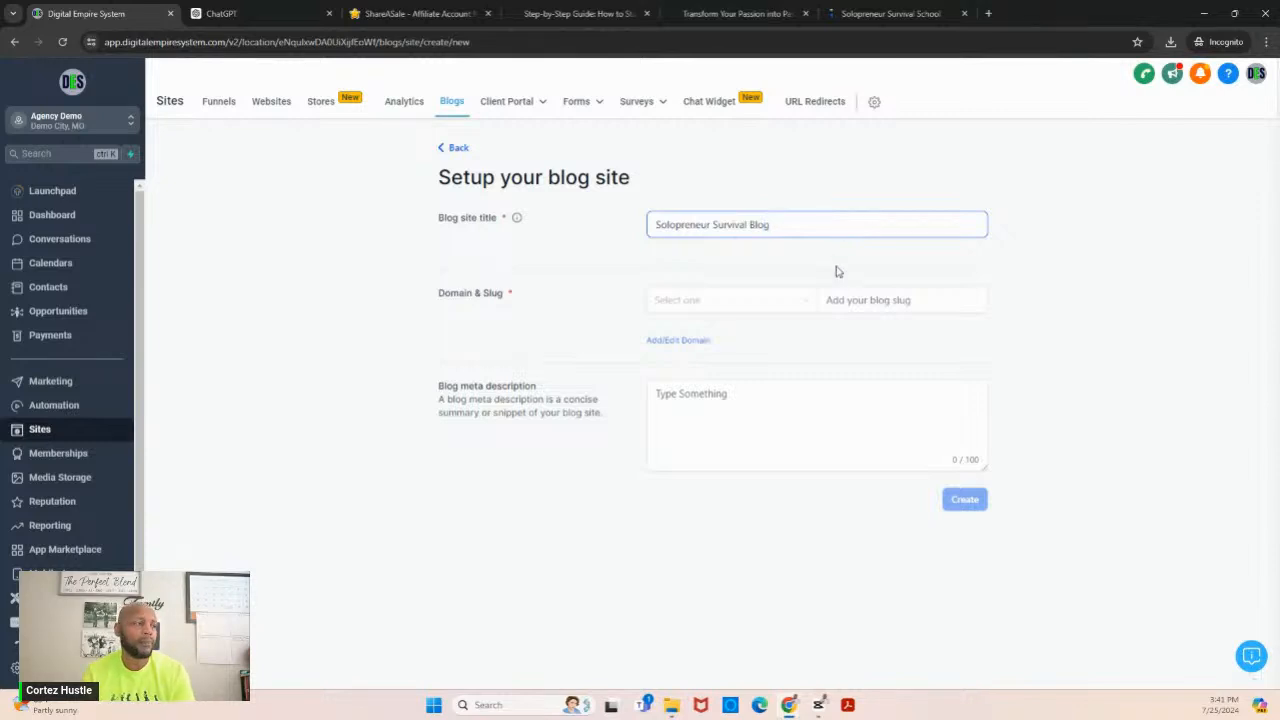
pyautogui.click(760, 316)
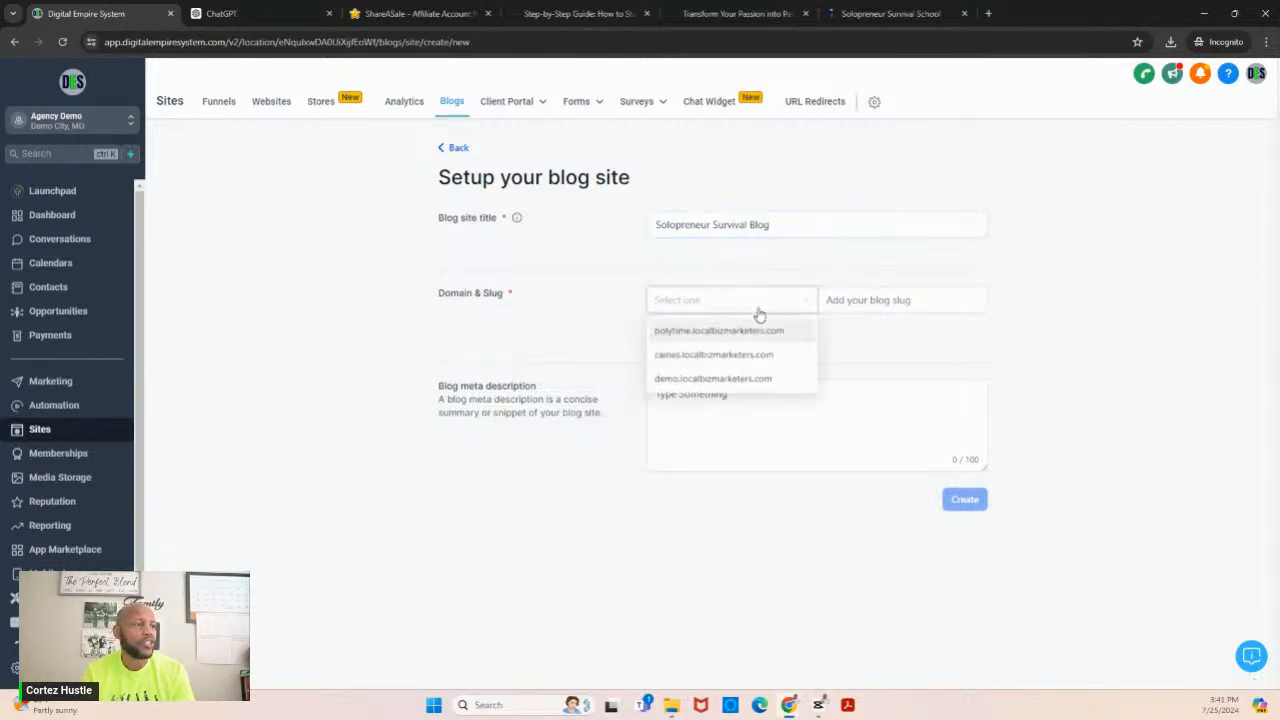
pyautogui.click(752, 382)
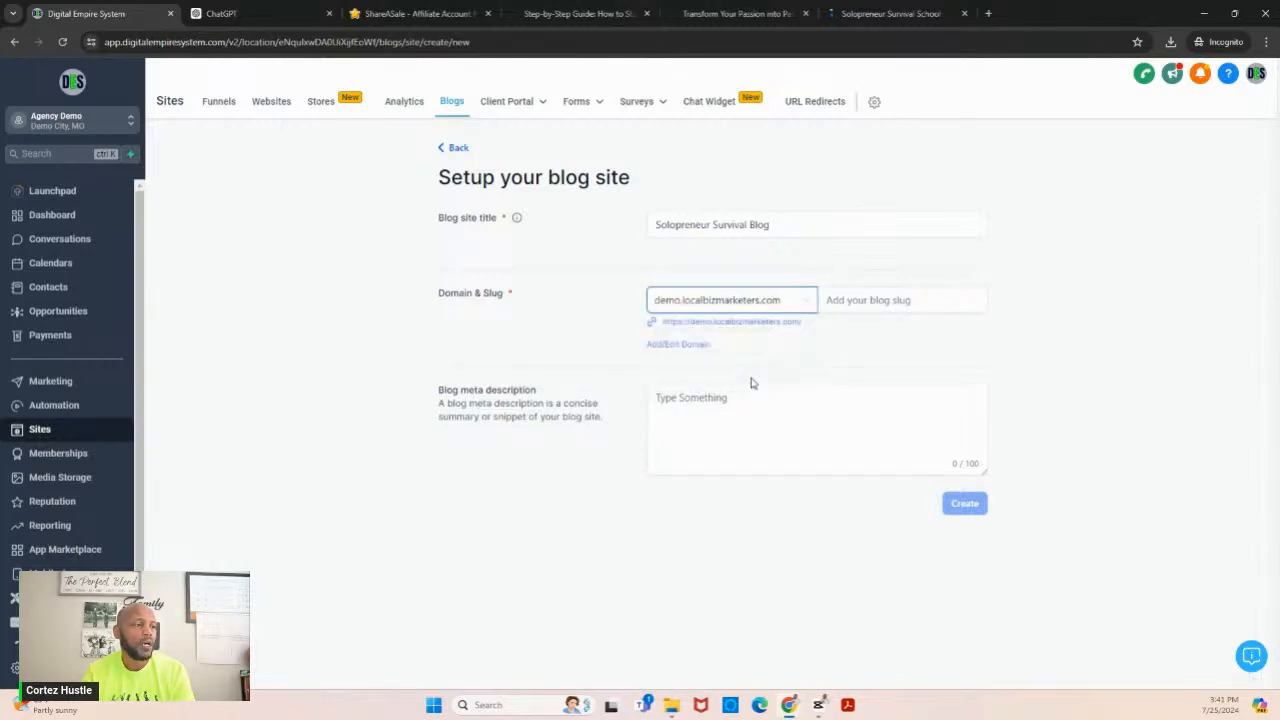
pyautogui.click(866, 302)
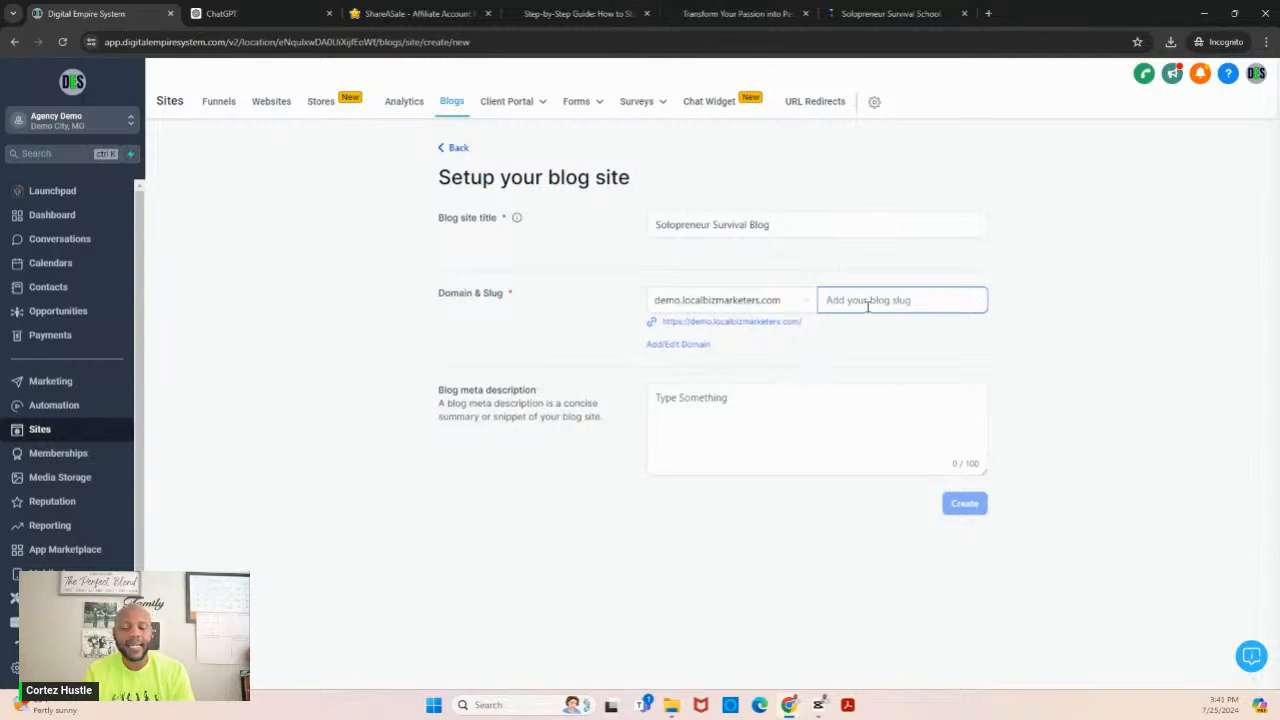
pyautogui.write('blog')
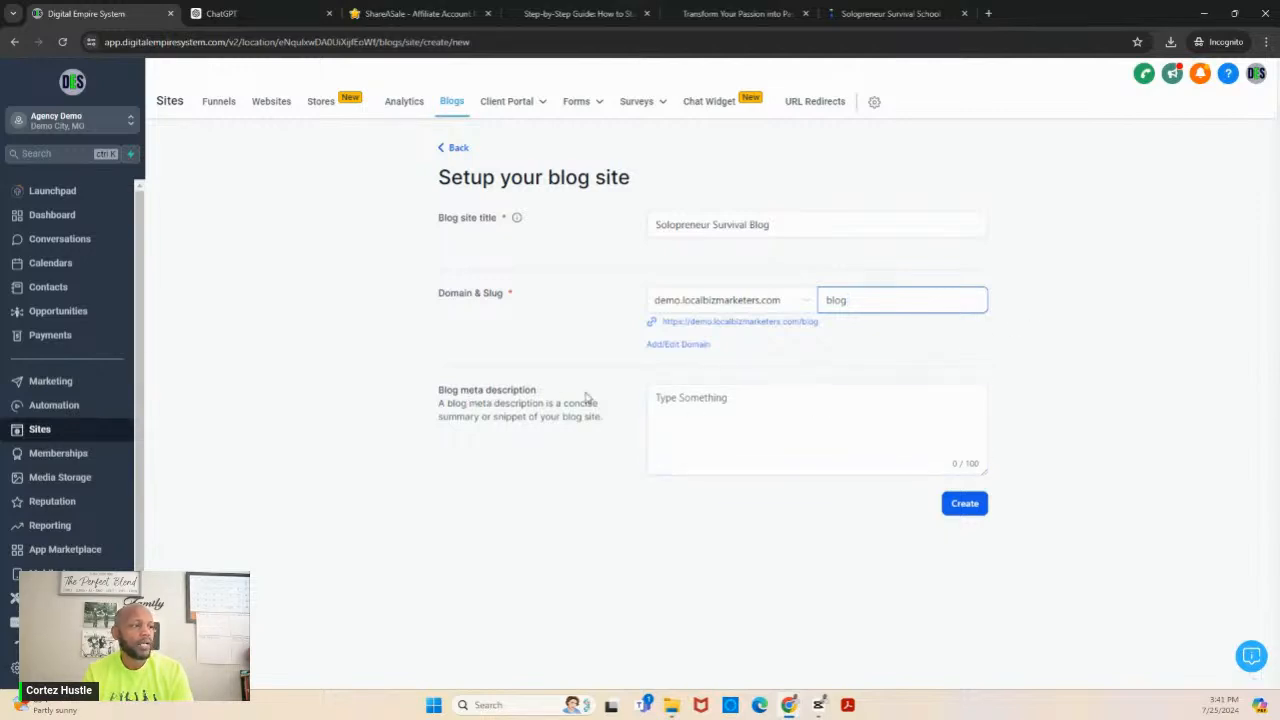
# - Switch to ChatGPT and open the iHustle Global Growth Expert GPT to get text for the blog meta description
pyautogui.click(664, 398)
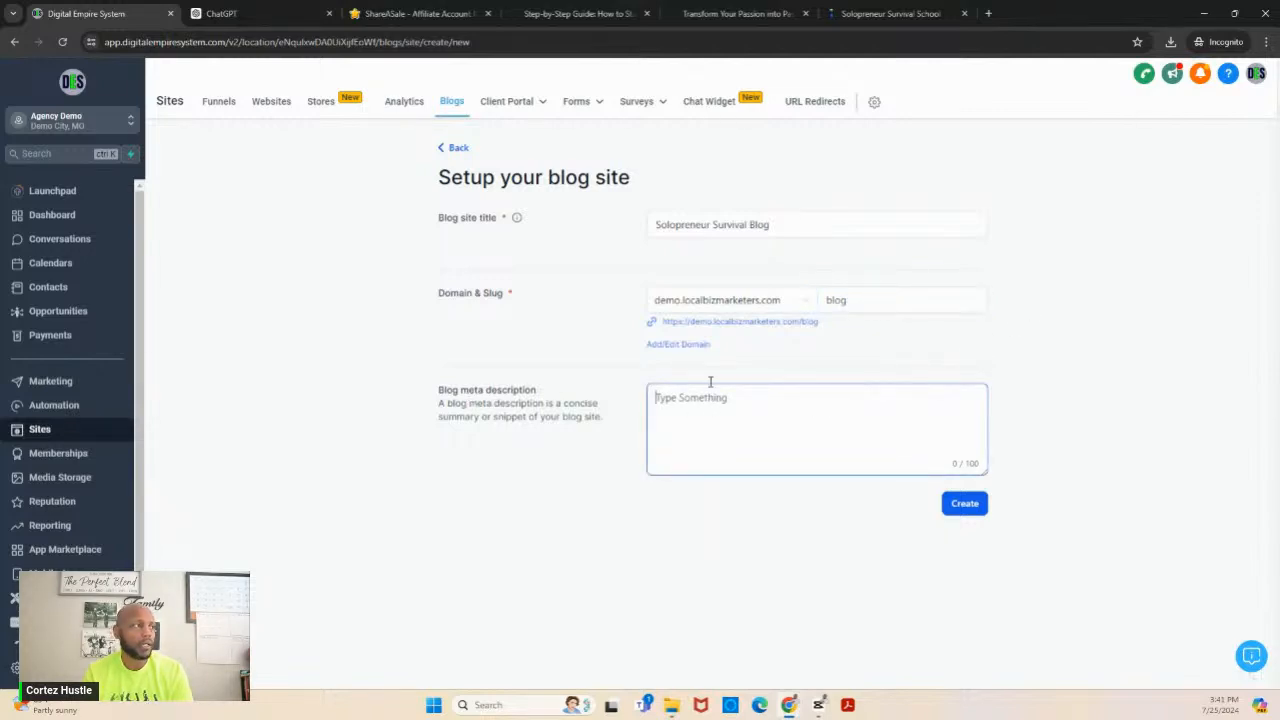
pyautogui.click(266, 15)
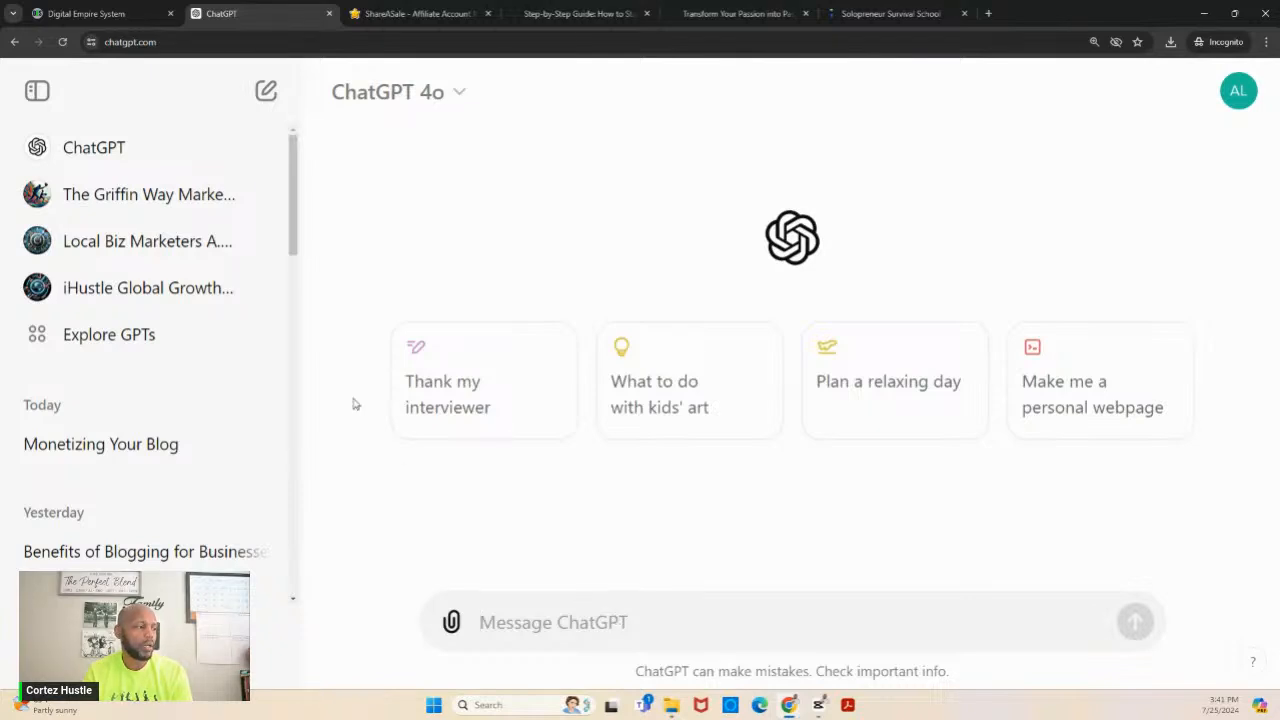
pyautogui.click(170, 289)
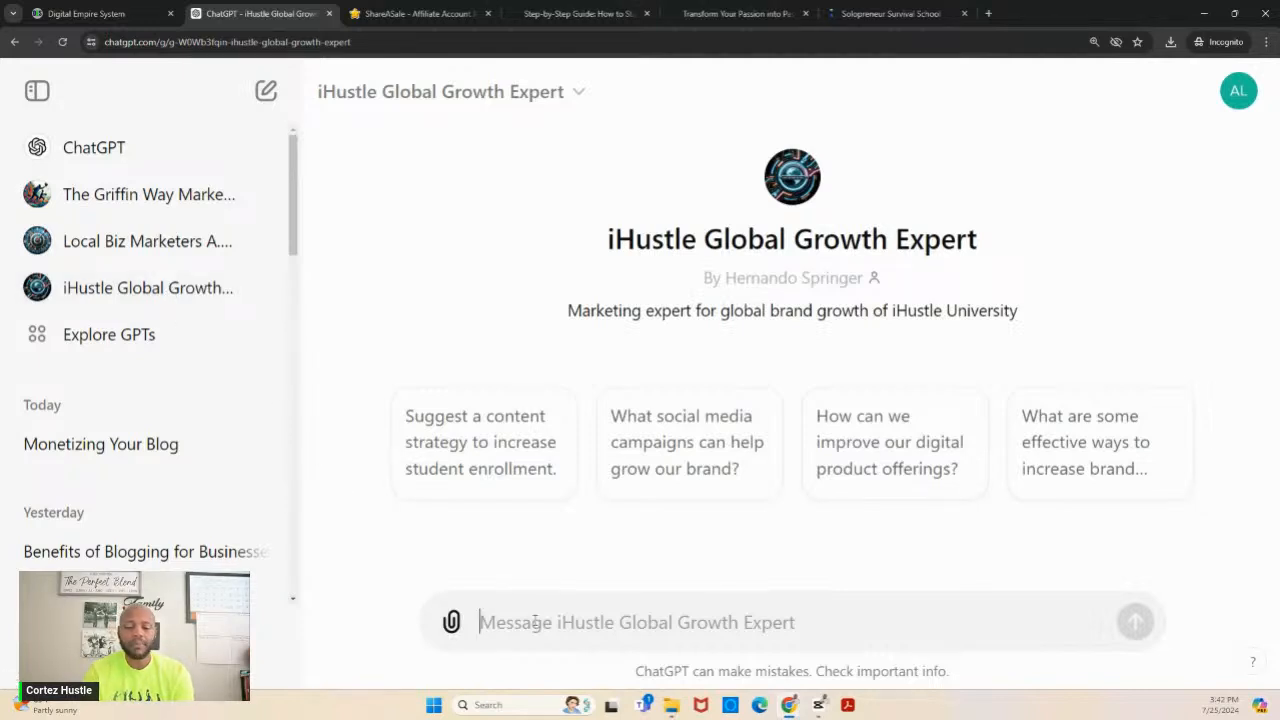
# - Send the GPT the prompt "Please create a meta description for our blog called Solopreneur Survival Blog"
pyautogui.write('Please')
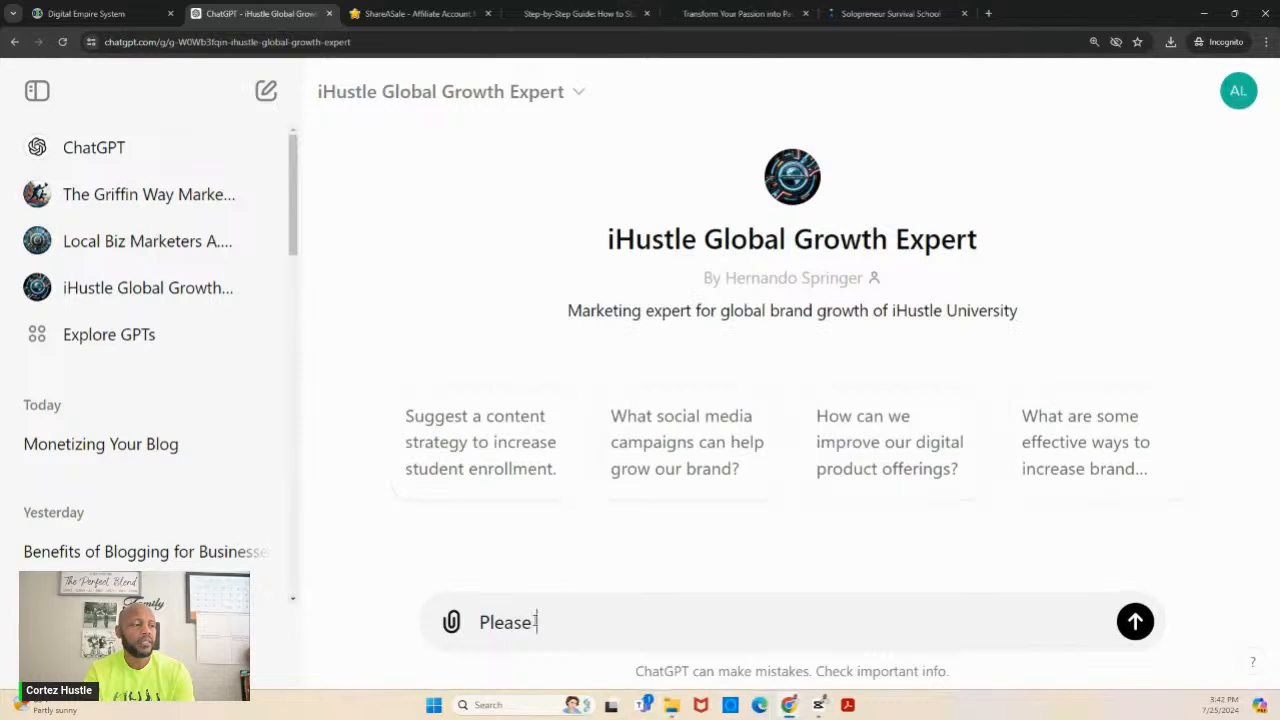
pyautogui.write(' create a met')
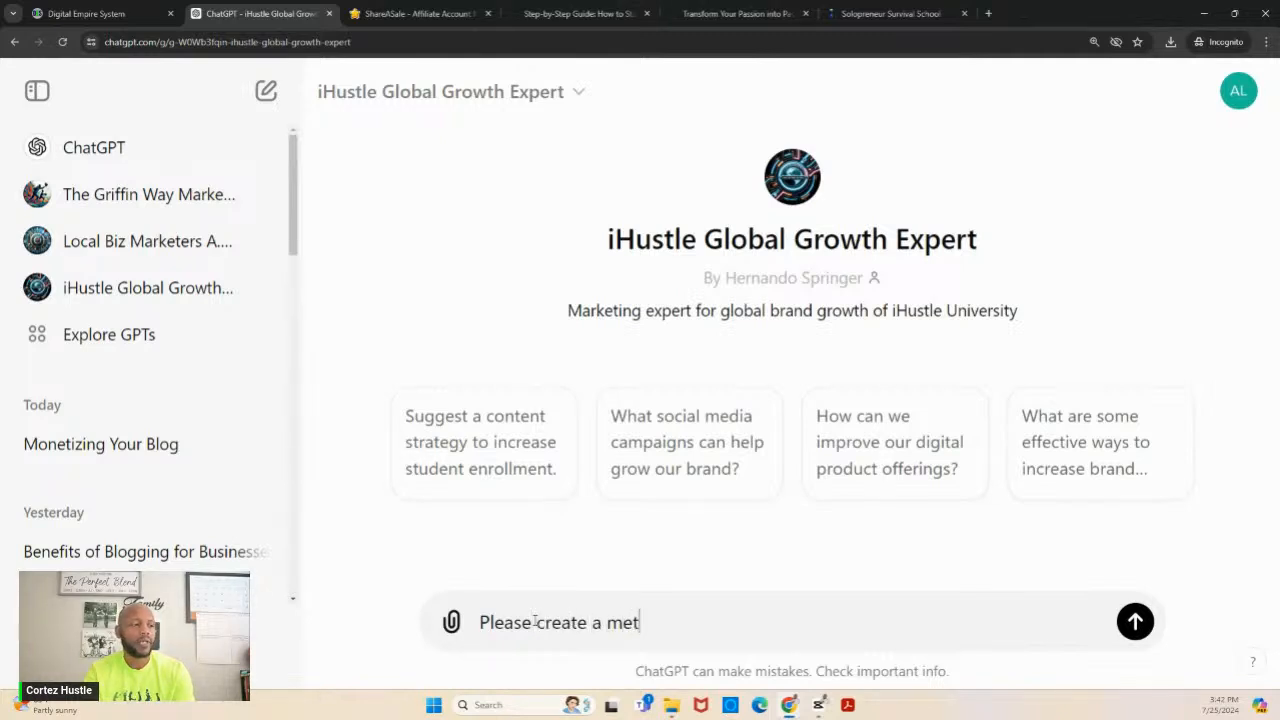
pyautogui.write('a description o')
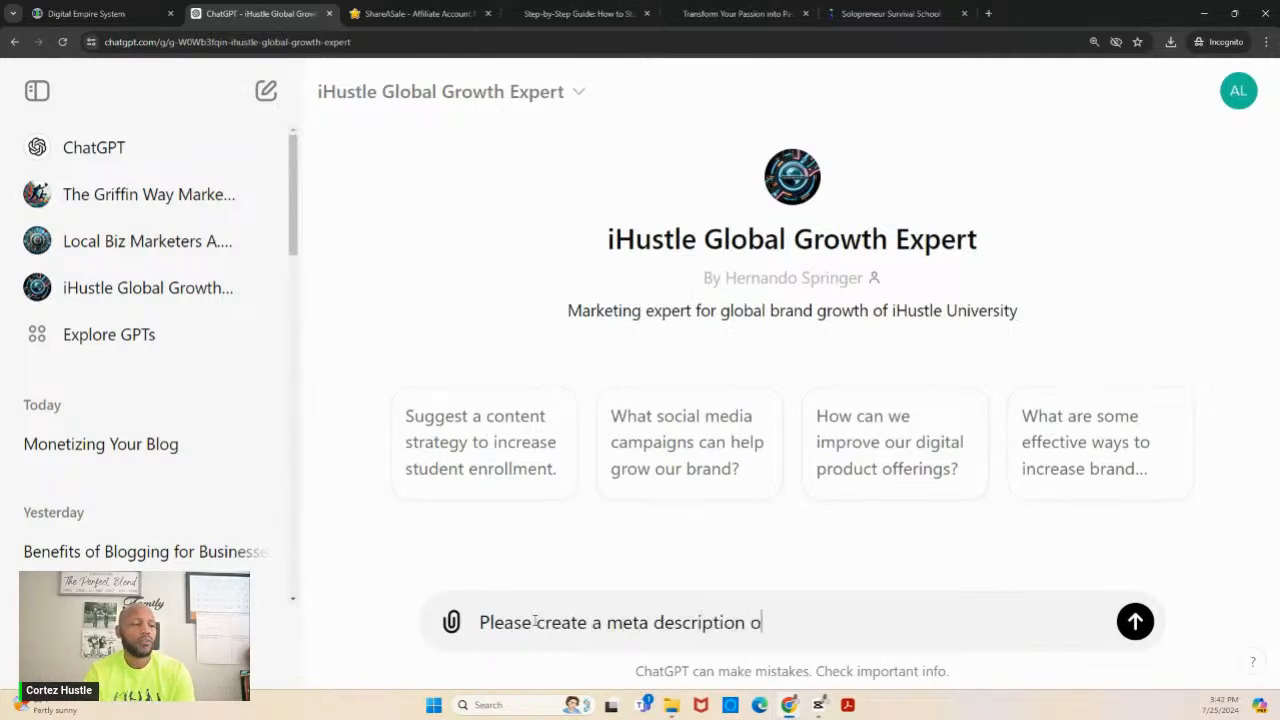
pyautogui.press('BackSpace')
pyautogui.write('for o')
pyautogui.write('ur blac')
pyautogui.press('BackSpace')
pyautogui.press('BackSpace')
pyautogui.write('og ca')
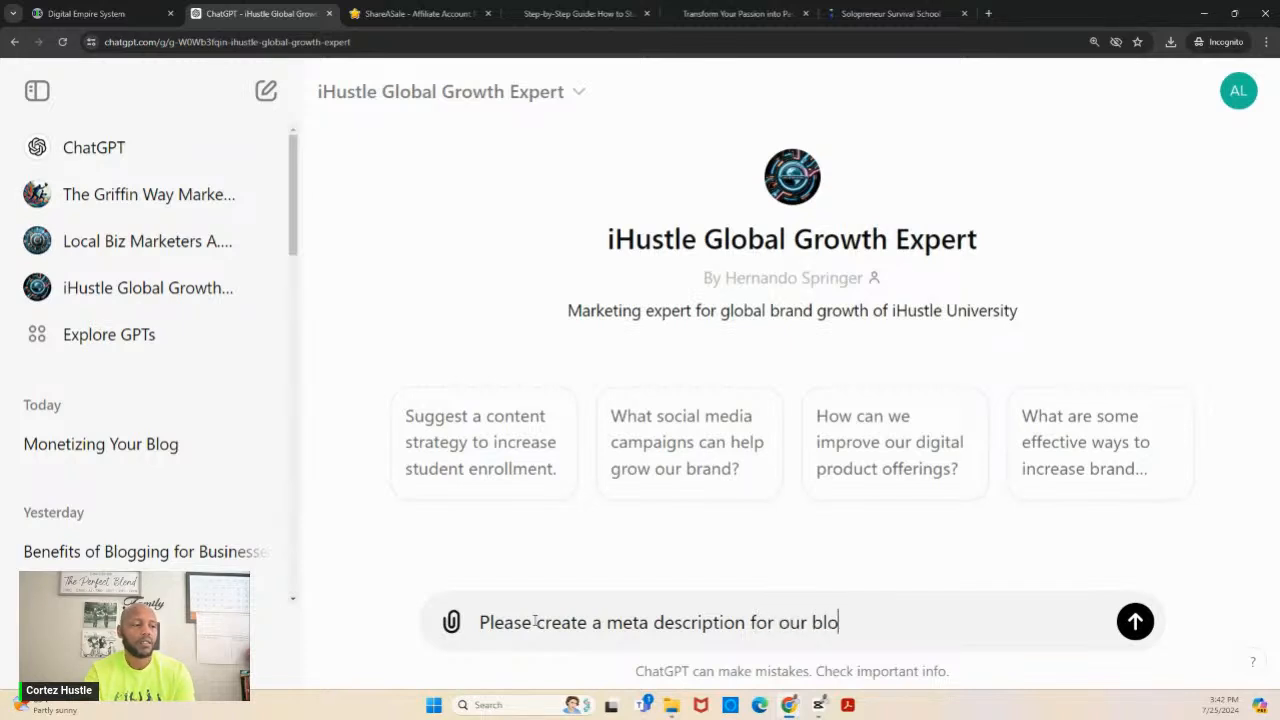
pyautogui.write('lled ')
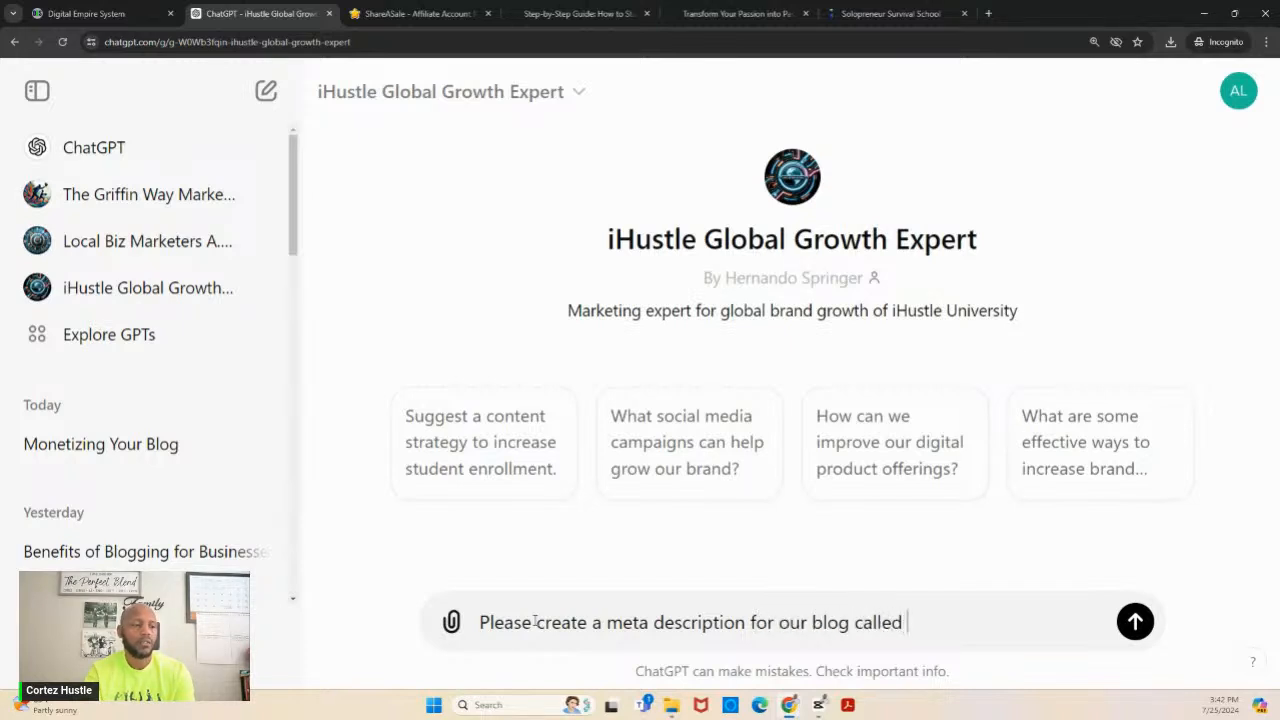
pyautogui.write('Solo')
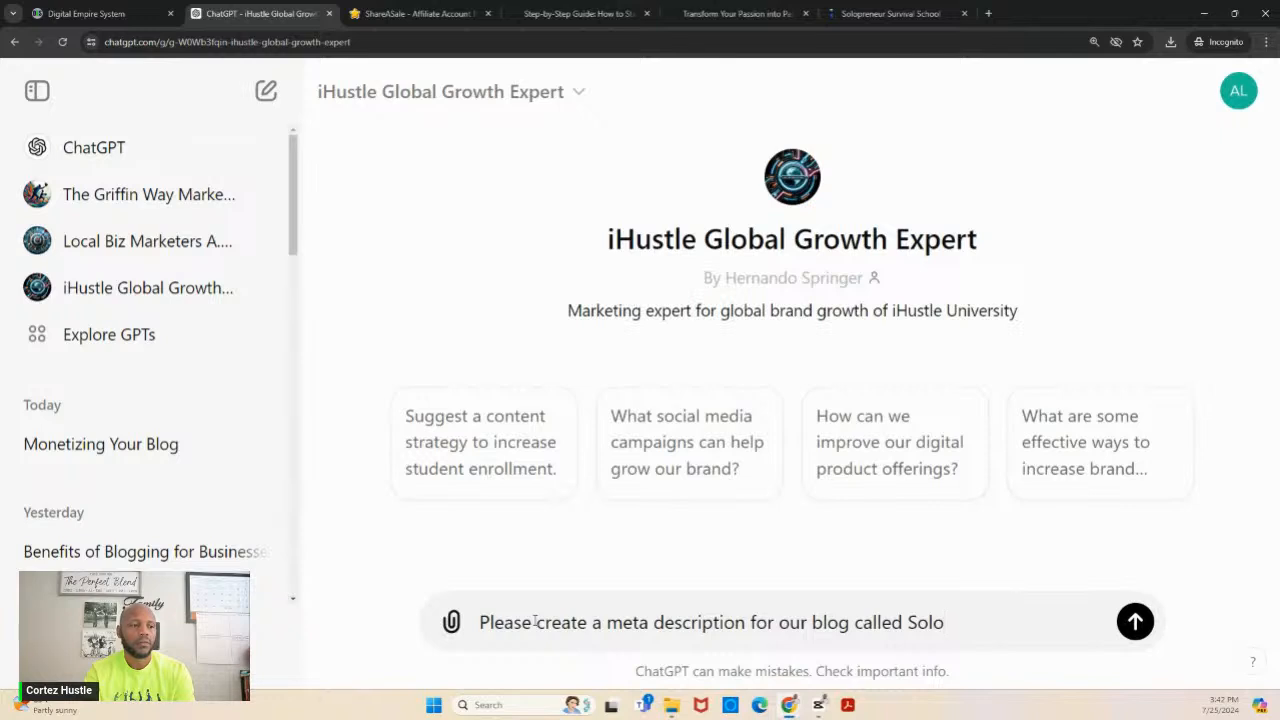
pyautogui.write('preneur Sur')
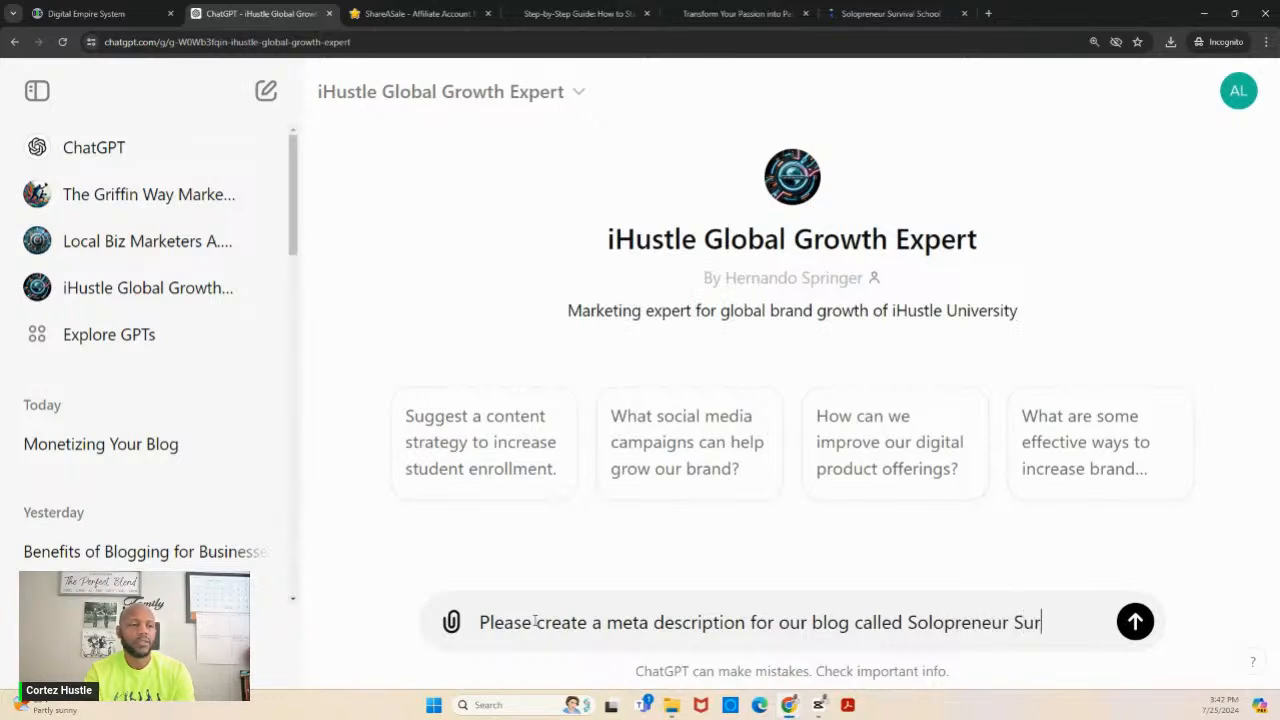
pyautogui.write('vival Blog')
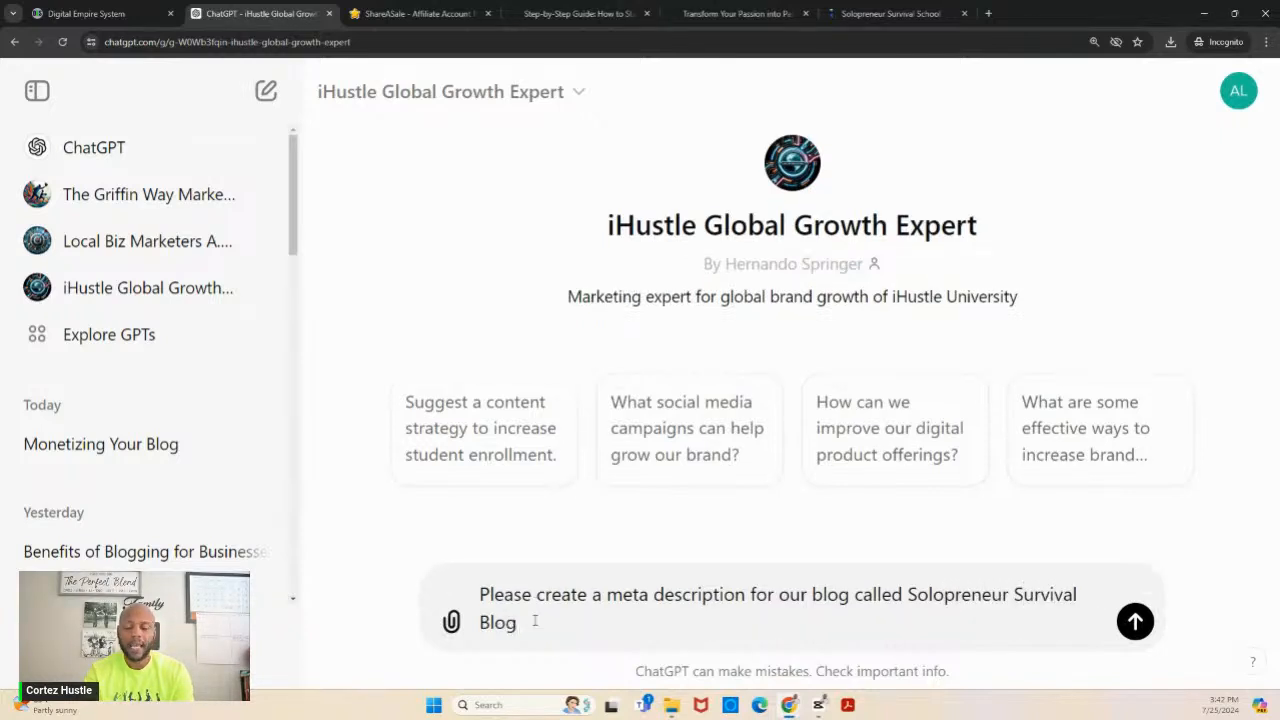
pyautogui.press('Return')
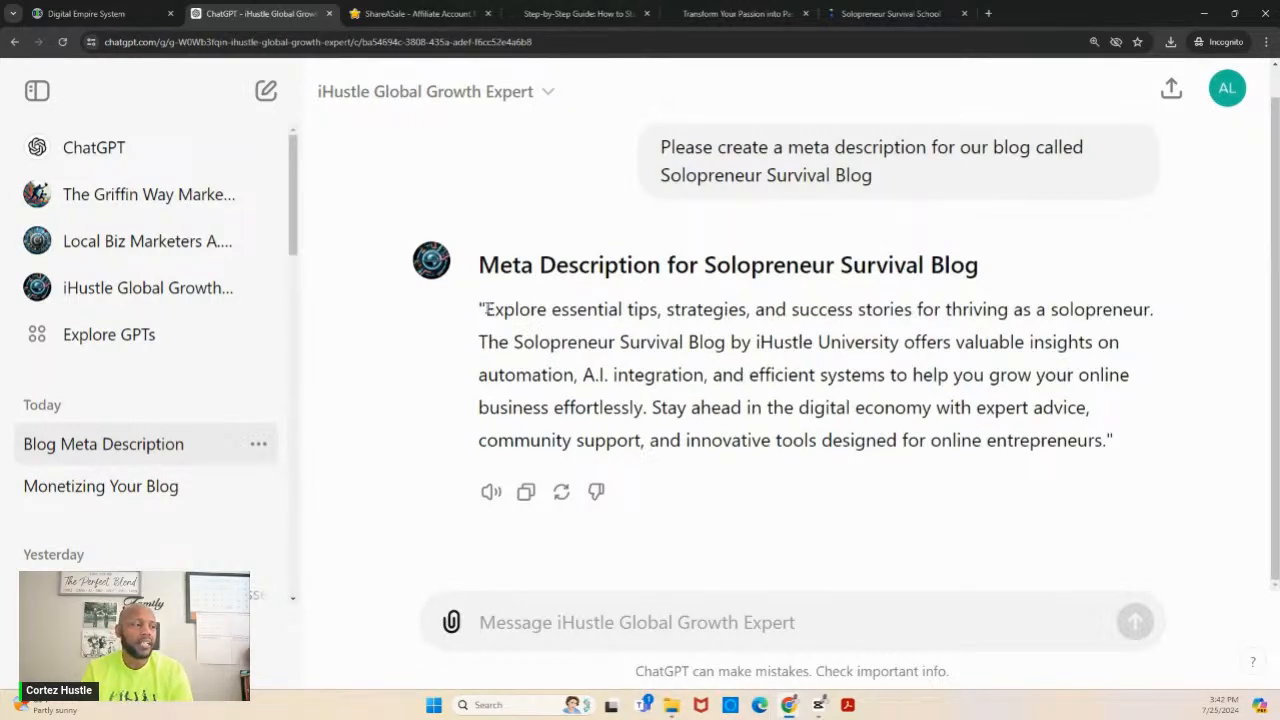
# - Copy the generated description without its quotation marks into the blog meta description in Digital Empire System
pyautogui.moveTo(486, 309); pyautogui.dragTo(1108, 449)
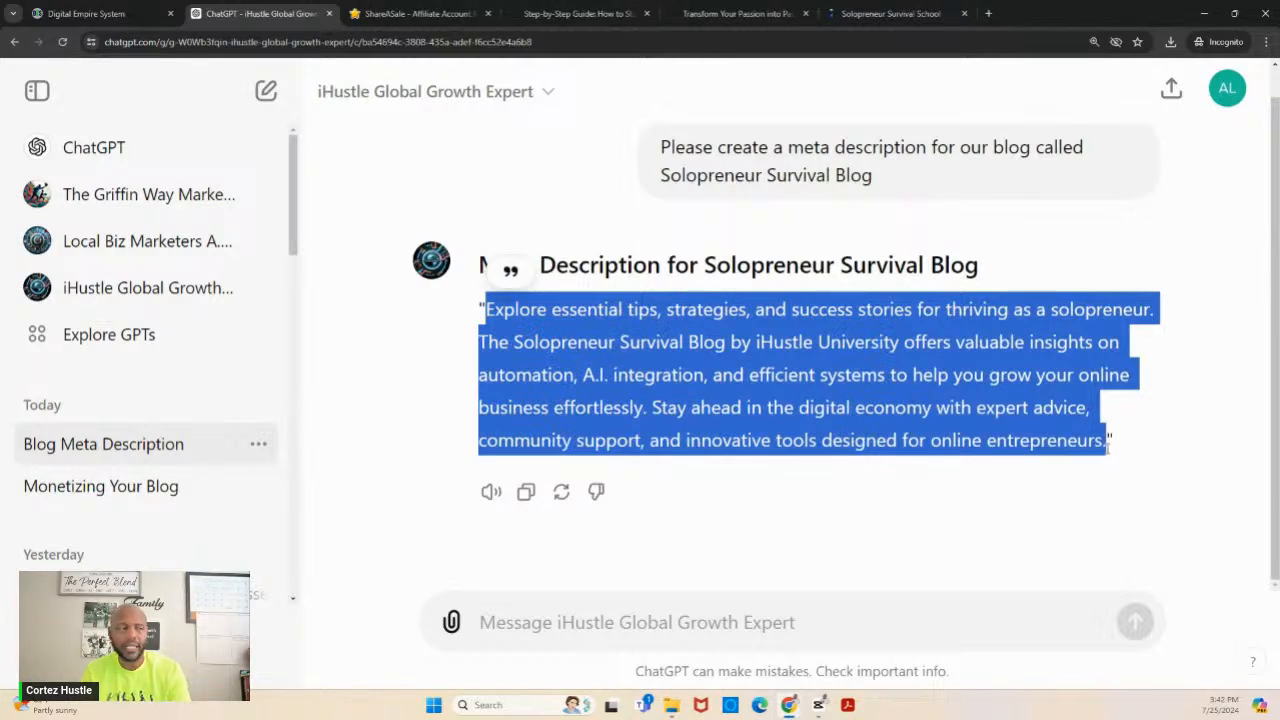
pyautogui.click(90, 13)
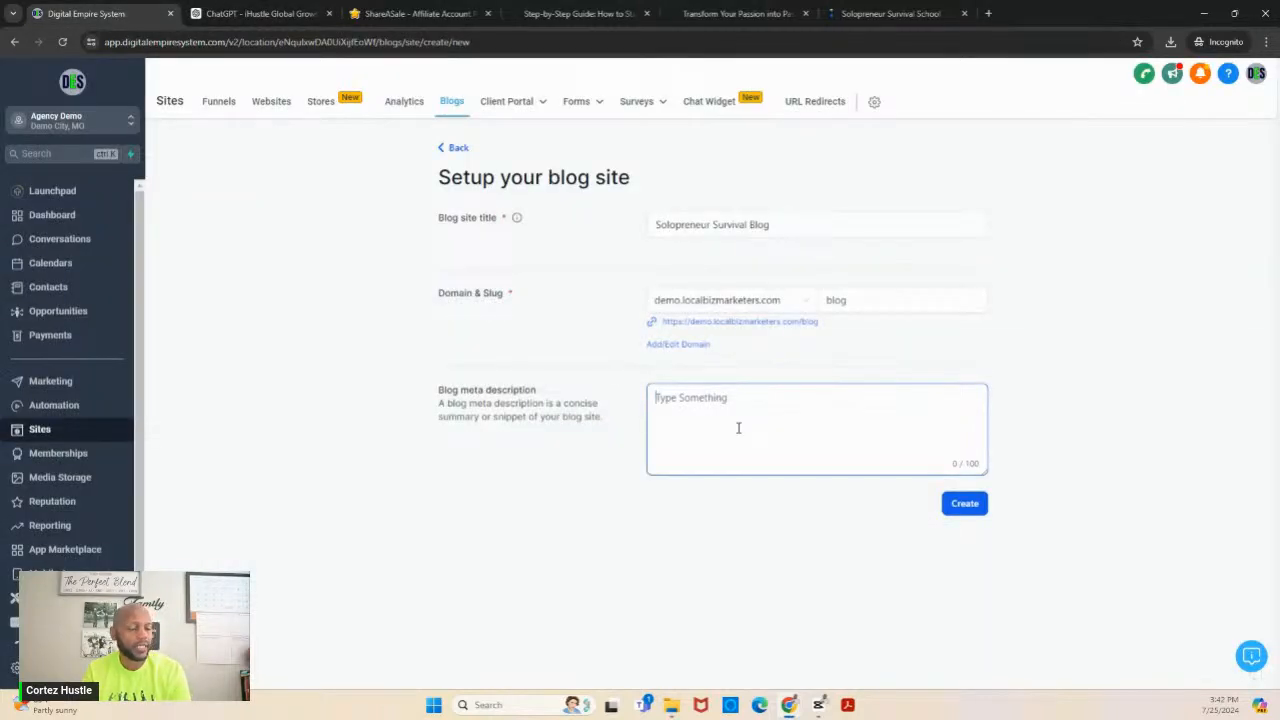
pyautogui.write('Explore essential tips, strategies, and success stories for thriving as a solopreneur. The Soloprene')
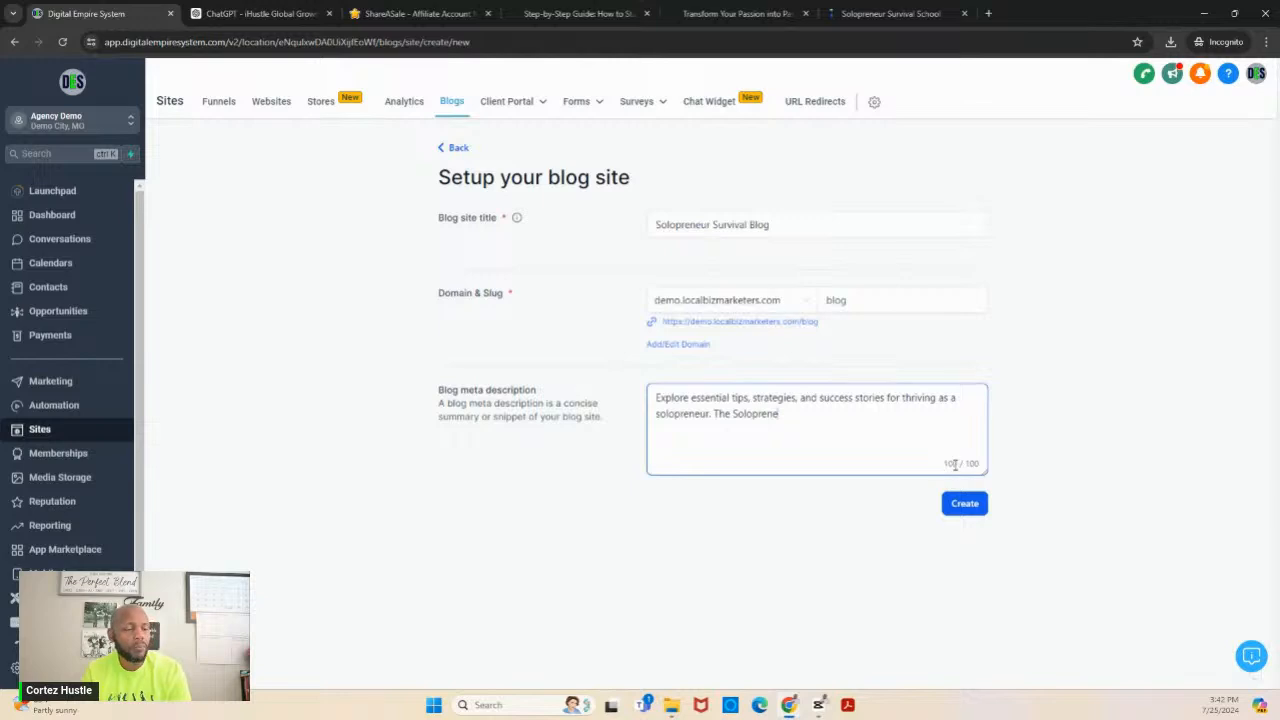
# - Return to ChatGPT and send the follow-up prompt "Try again but must be less than 100 characters"
pyautogui.click(258, 13)
pyautogui.click(591, 606)
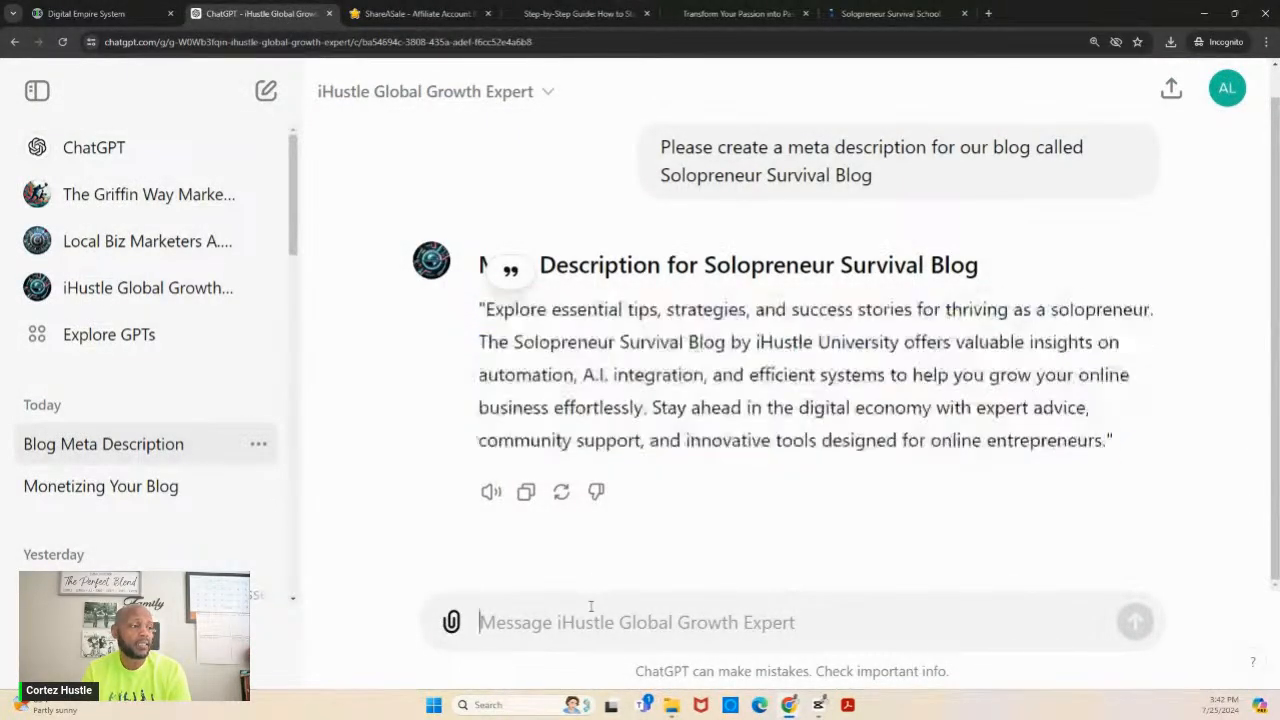
pyautogui.write('Try againg bu')
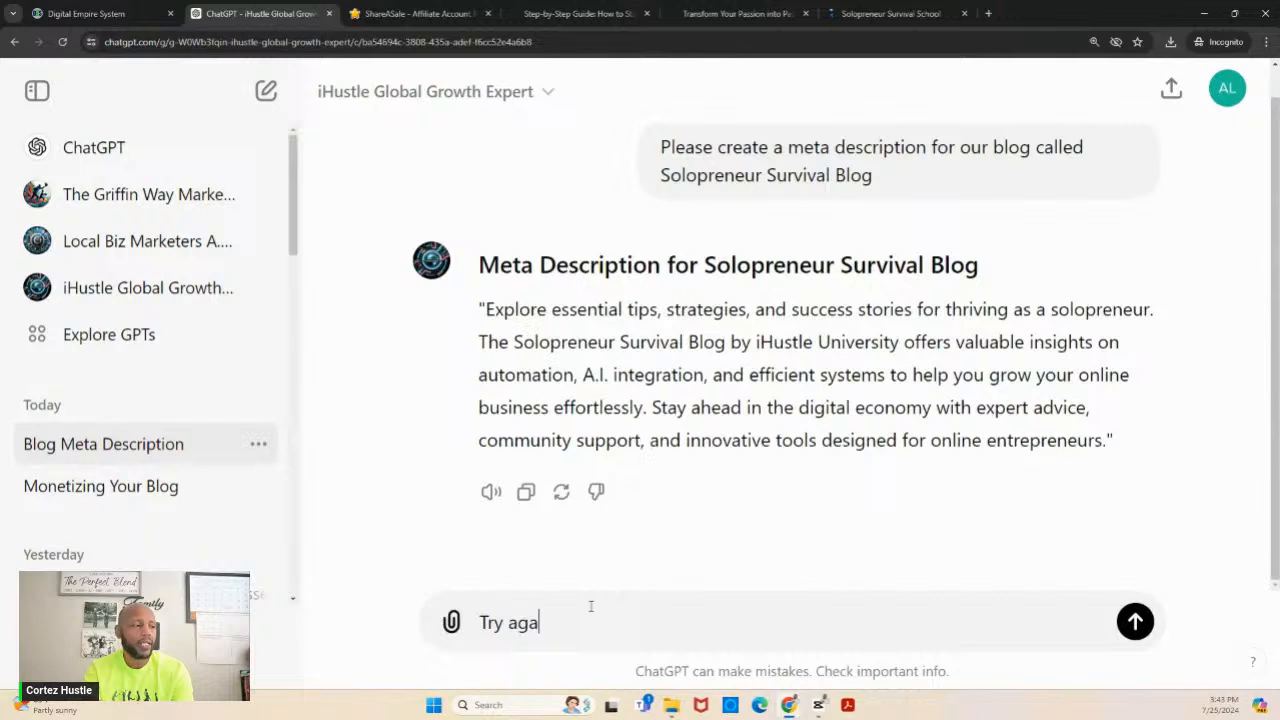
pyautogui.press('BackSpace')
pyautogui.press('BackSpace')
pyautogui.press('BackSpace')
pyautogui.press('BackSpace')
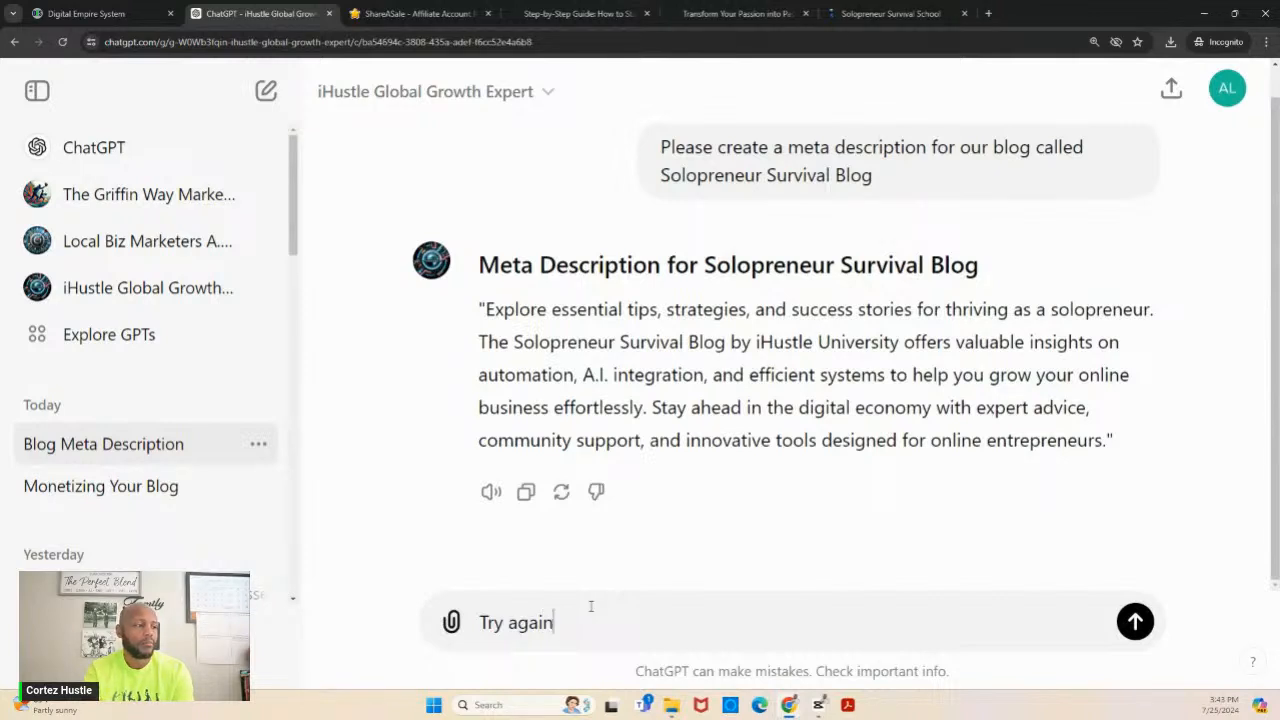
pyautogui.write('but must')
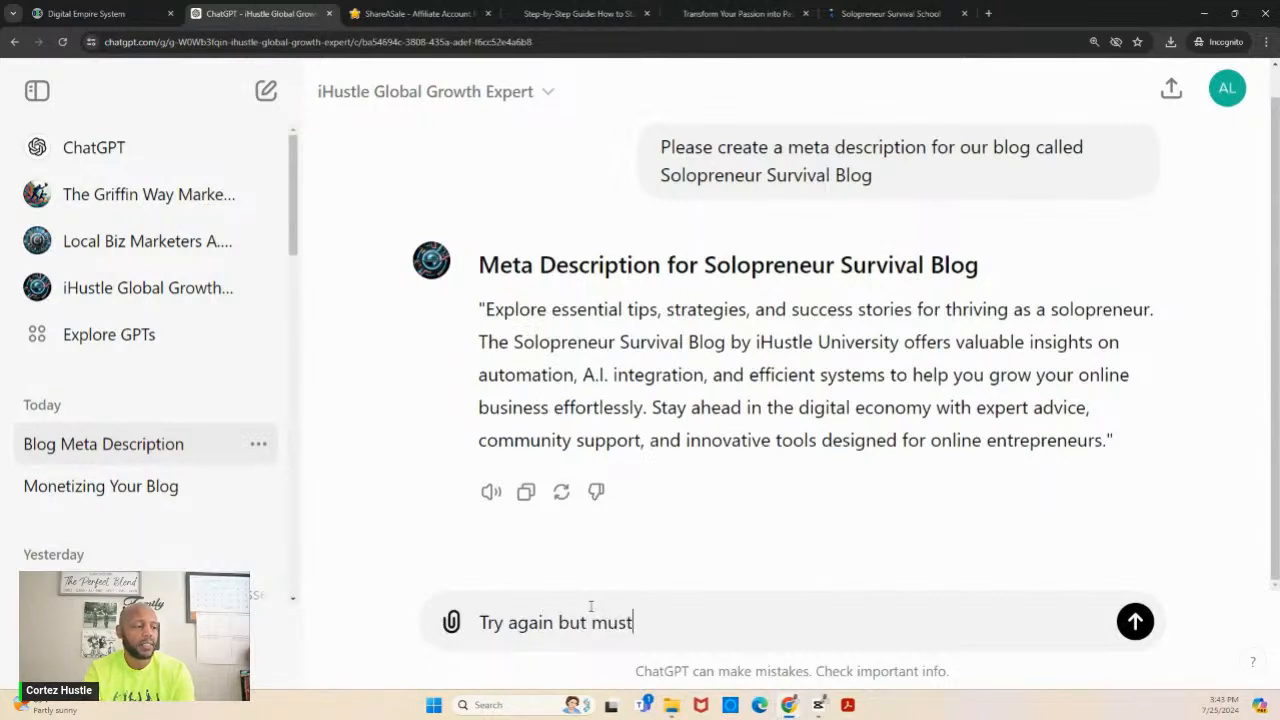
pyautogui.write(' be less t')
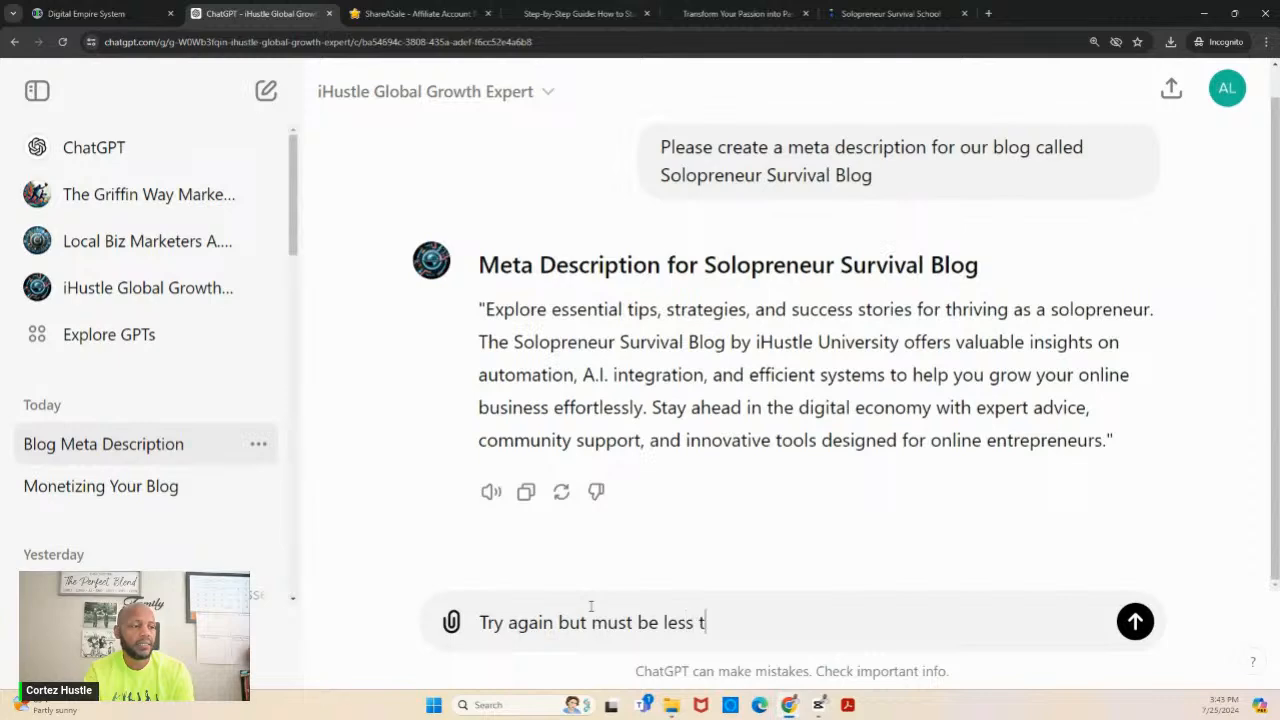
pyautogui.write('han 100')
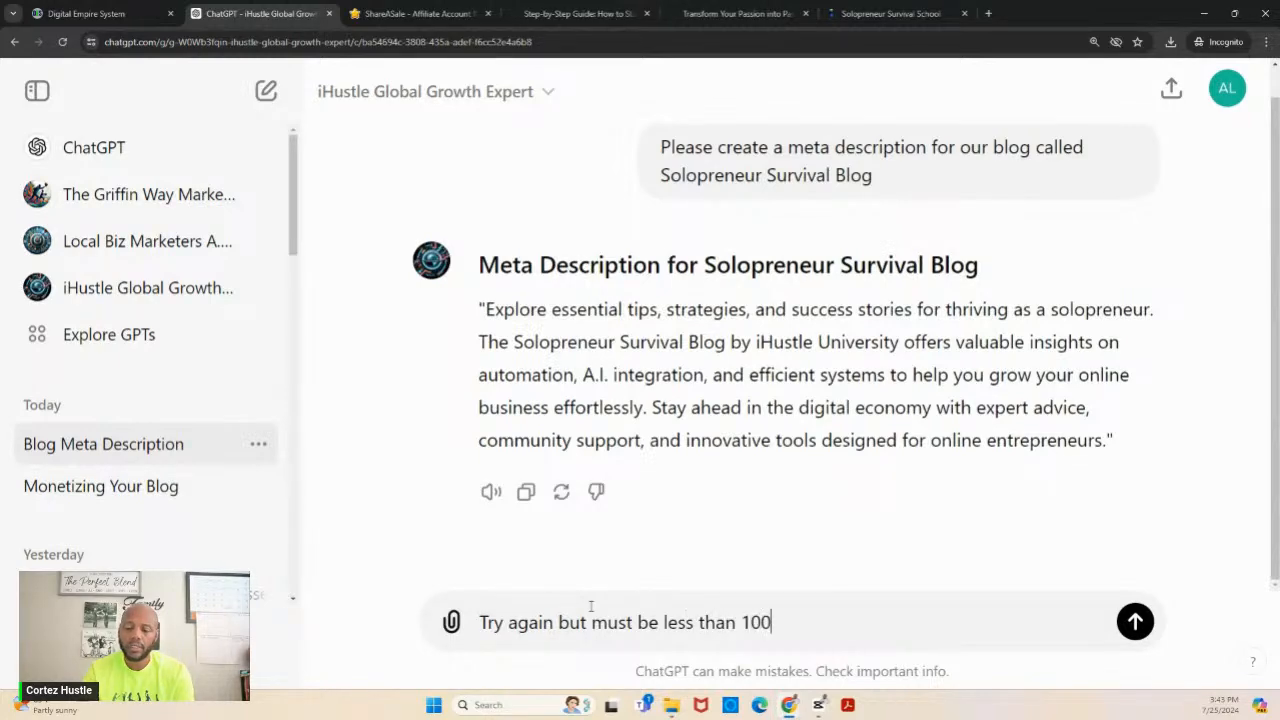
pyautogui.write(' charac')
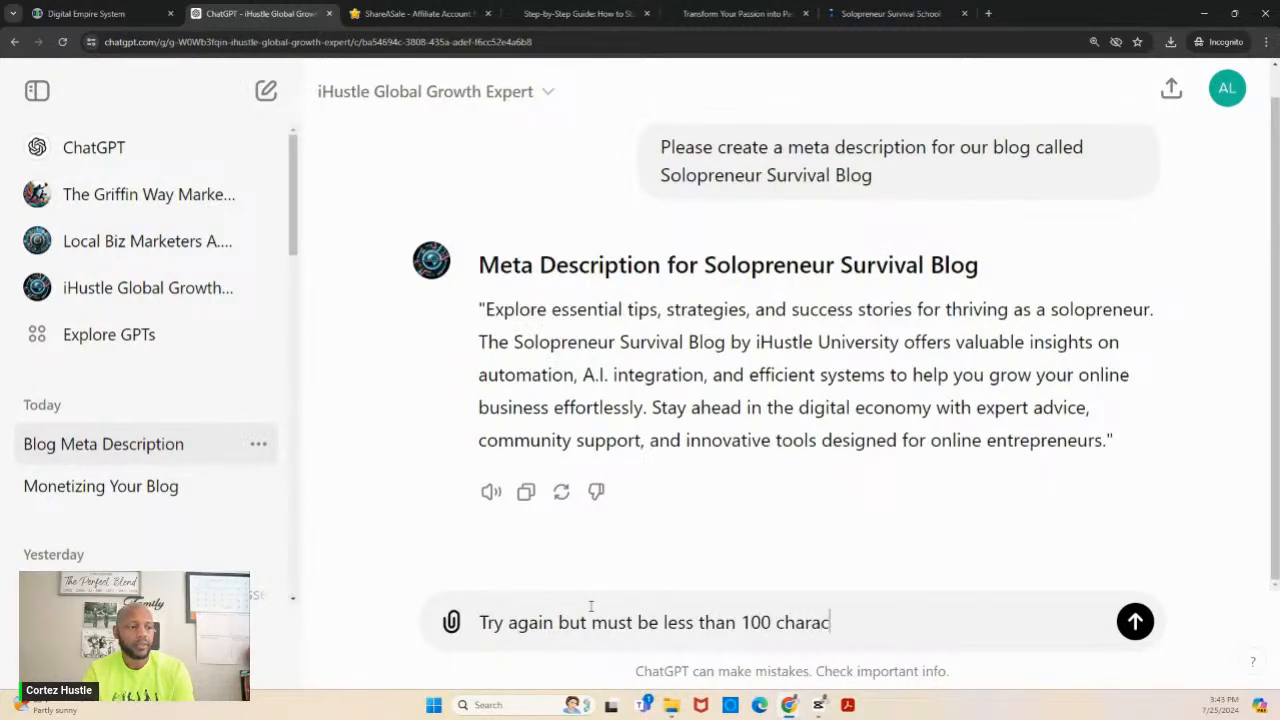
pyautogui.write('ters')
pyautogui.press('Return')
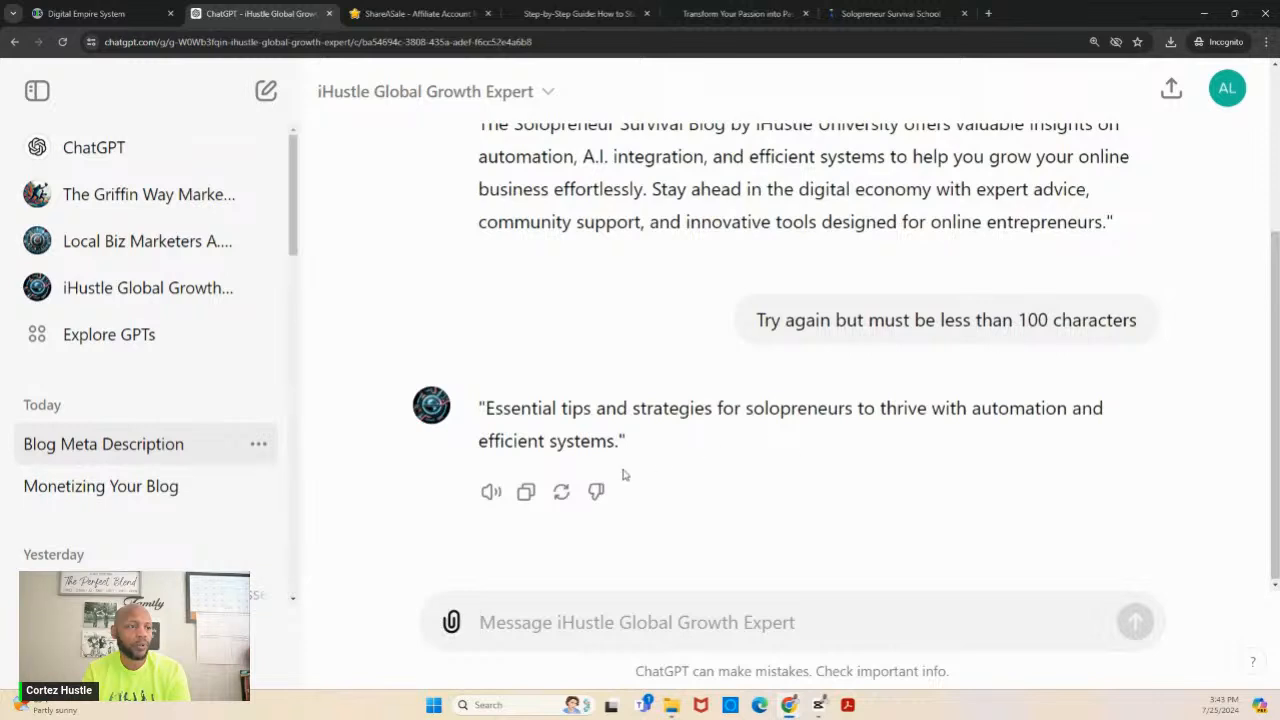
# - Copy ChatGPT's shorter reply and replace the blog meta description in Digital Empire System with it
pyautogui.click(527, 494)
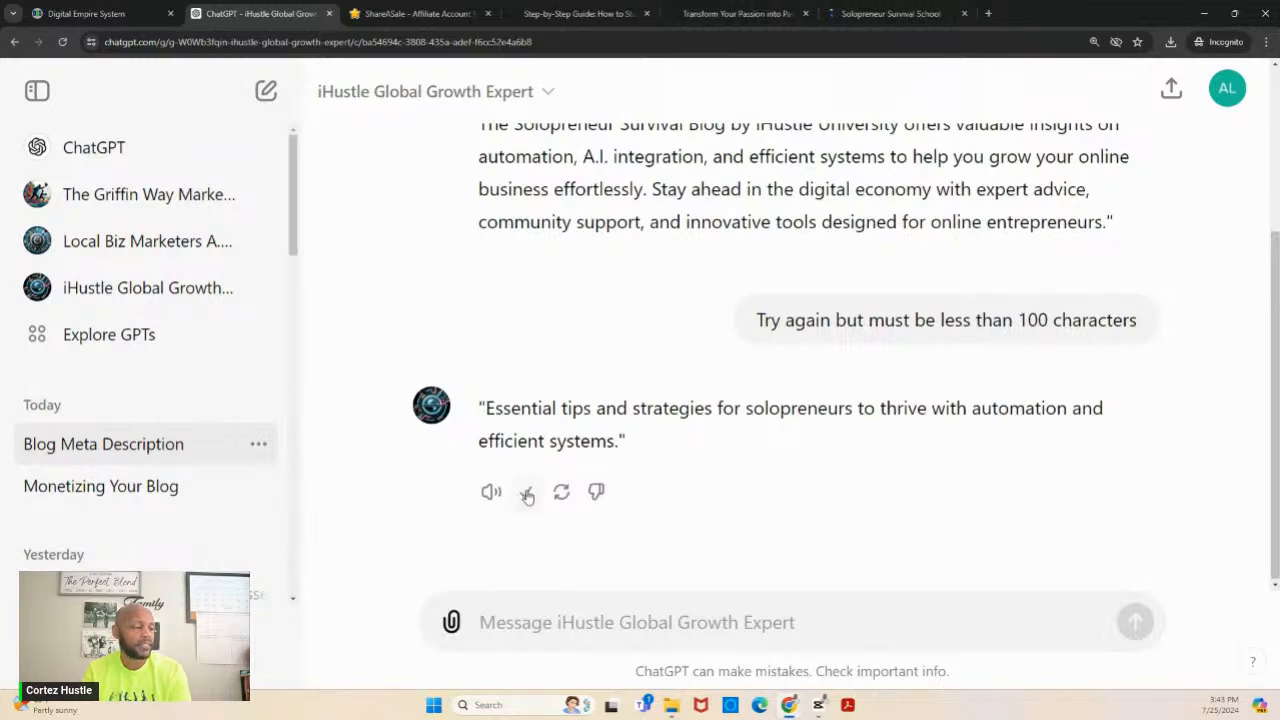
pyautogui.click(113, 10)
pyautogui.moveTo(839, 419); pyautogui.dragTo(655, 396)
pyautogui.hotkey('ctrl', 'v')
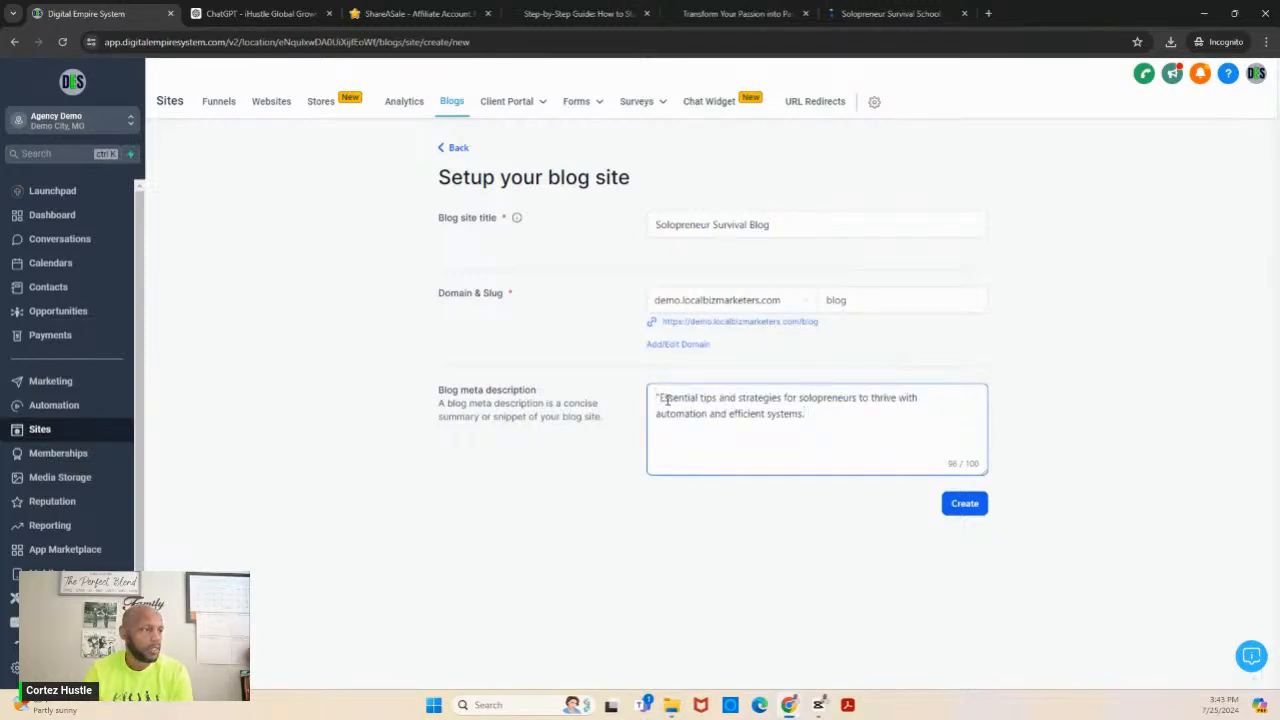
# - Remove the quotation mark before "Essential" in the meta description and create the blog site
pyautogui.click(659, 398)
pyautogui.press('BackSpace')
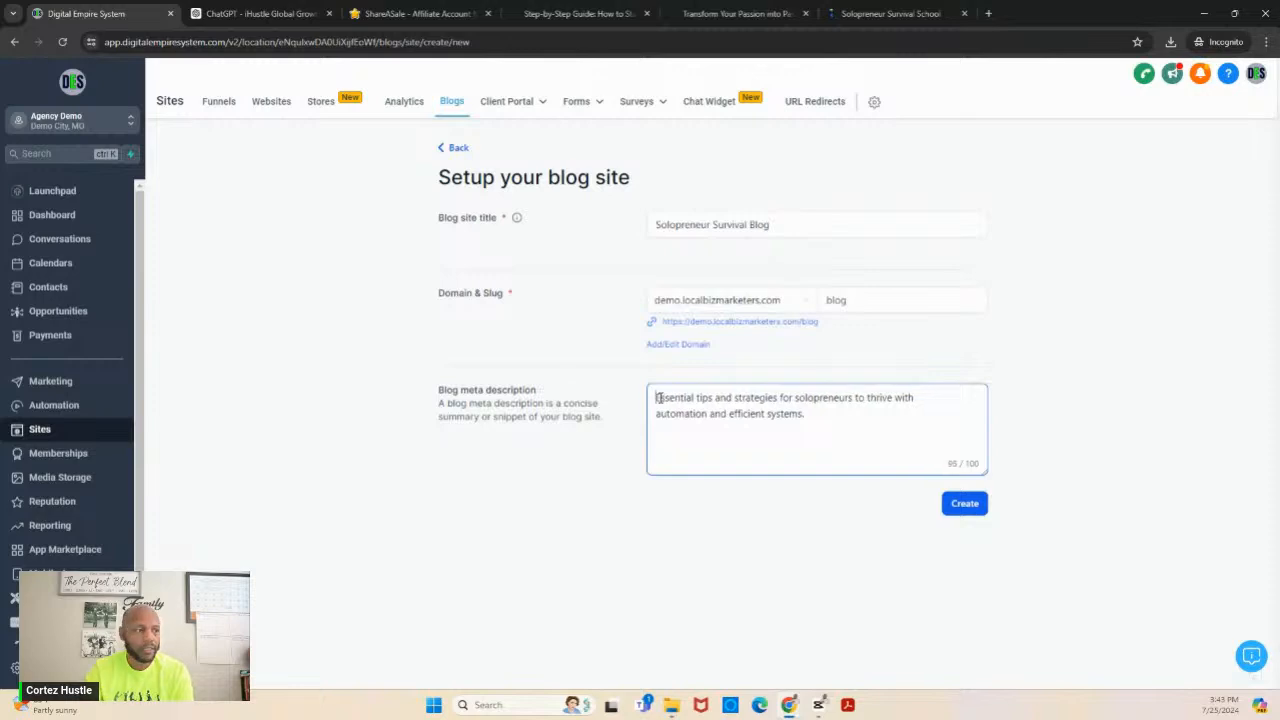
pyautogui.click(966, 515)
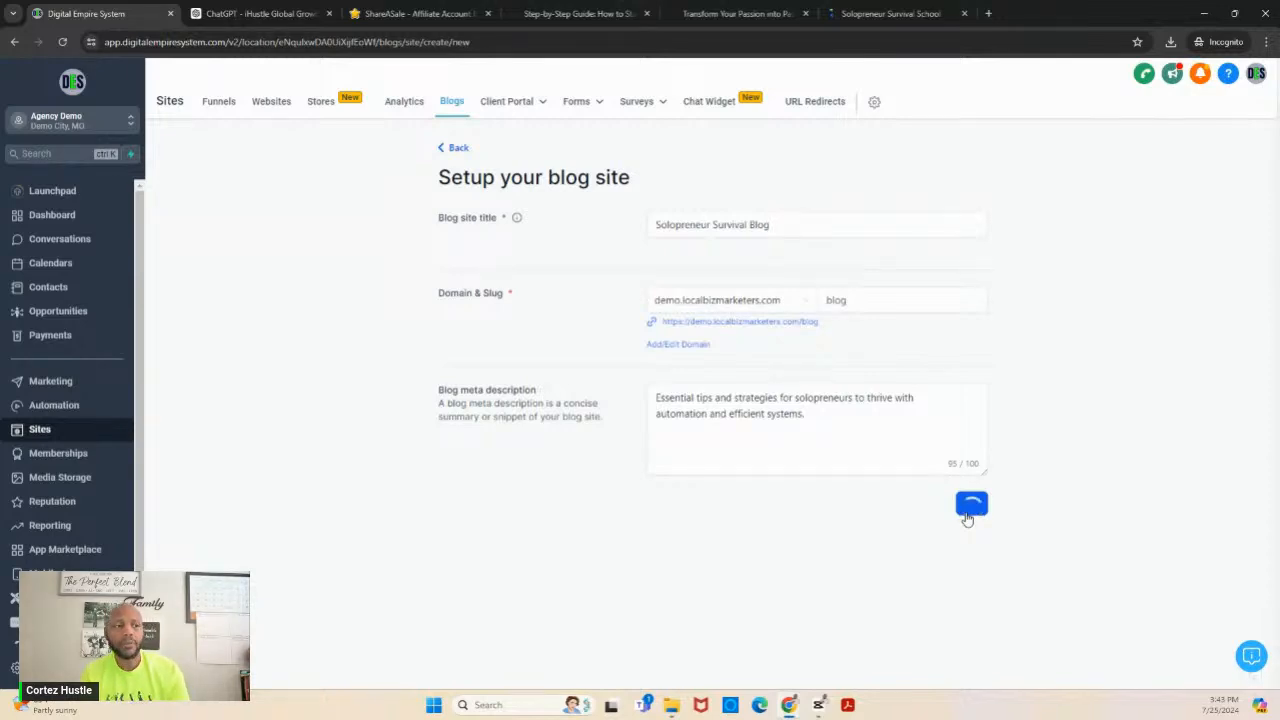
# - Open the Canva website in a new browser tab and choose to log in with email
pyautogui.click(988, 13)
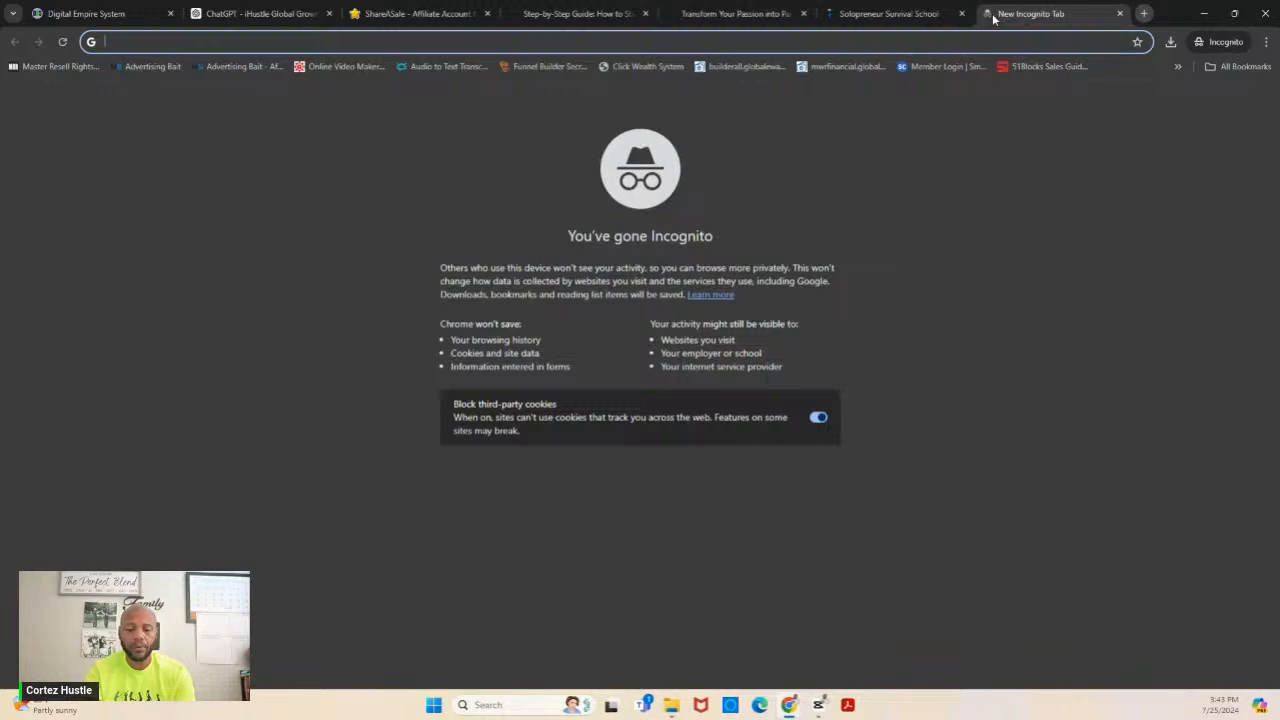
pyautogui.write('canva')
pyautogui.press('Return')
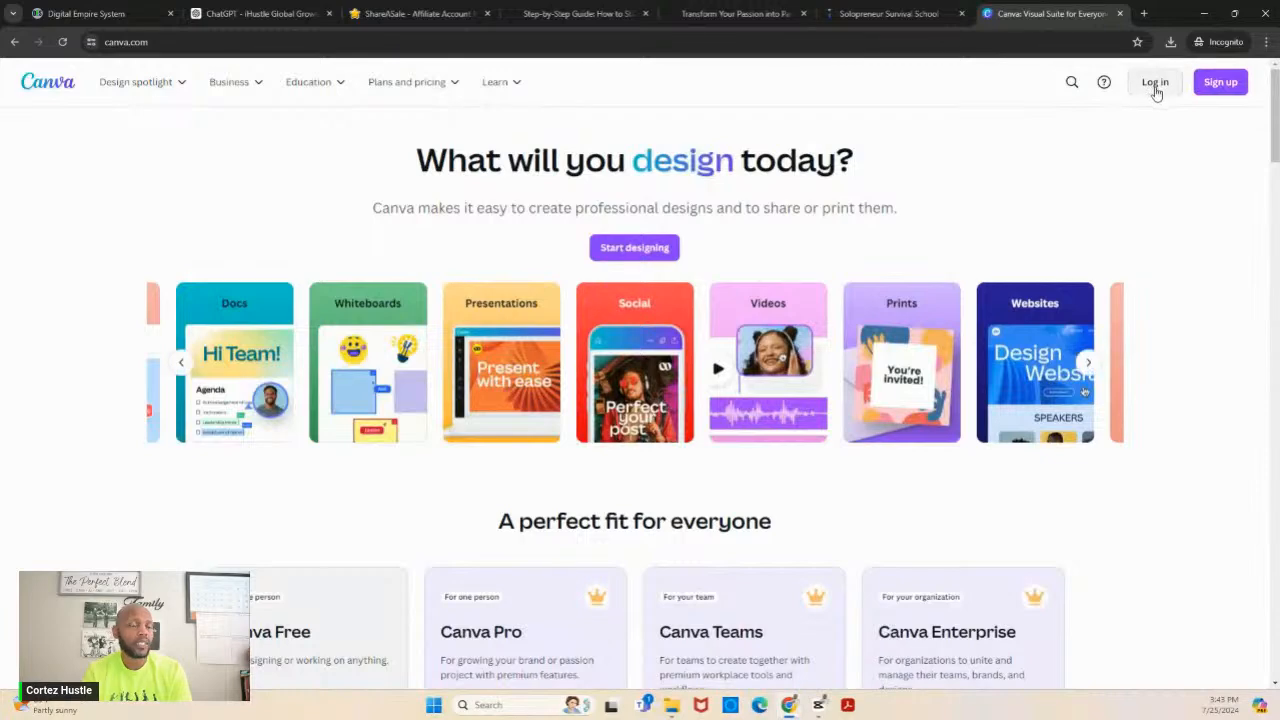
pyautogui.click(1155, 84)
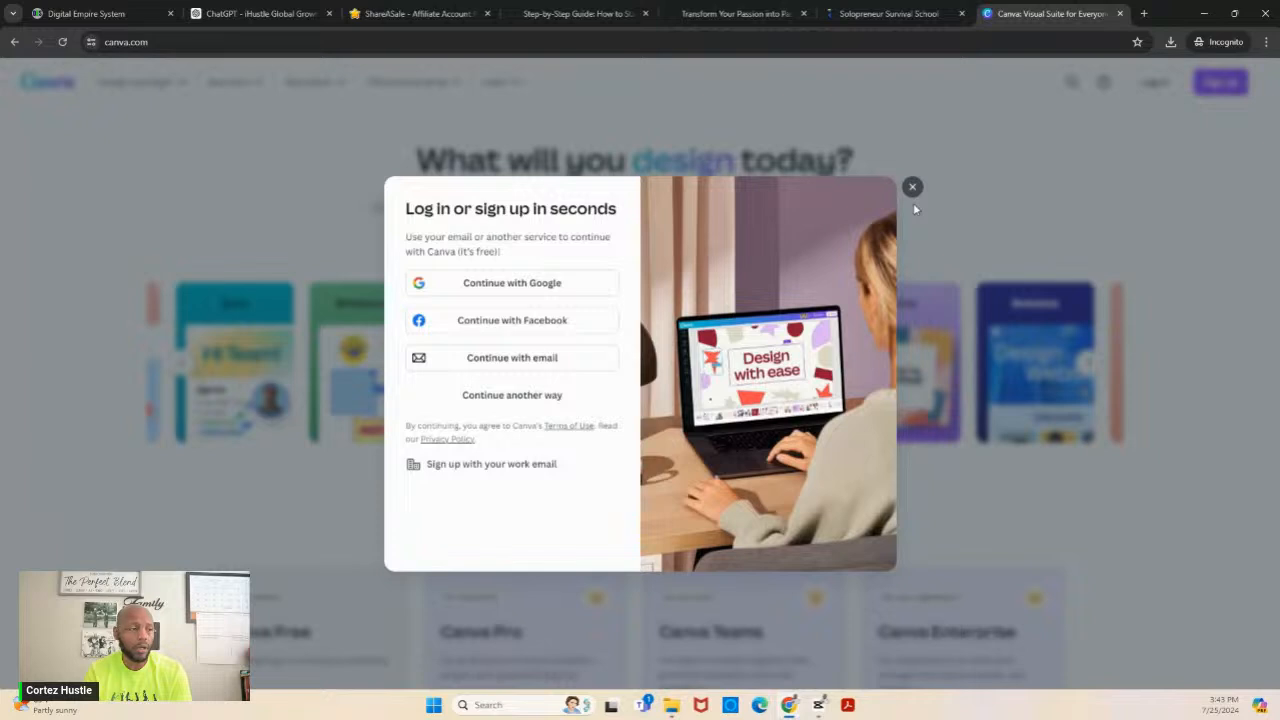
pyautogui.click(514, 362)
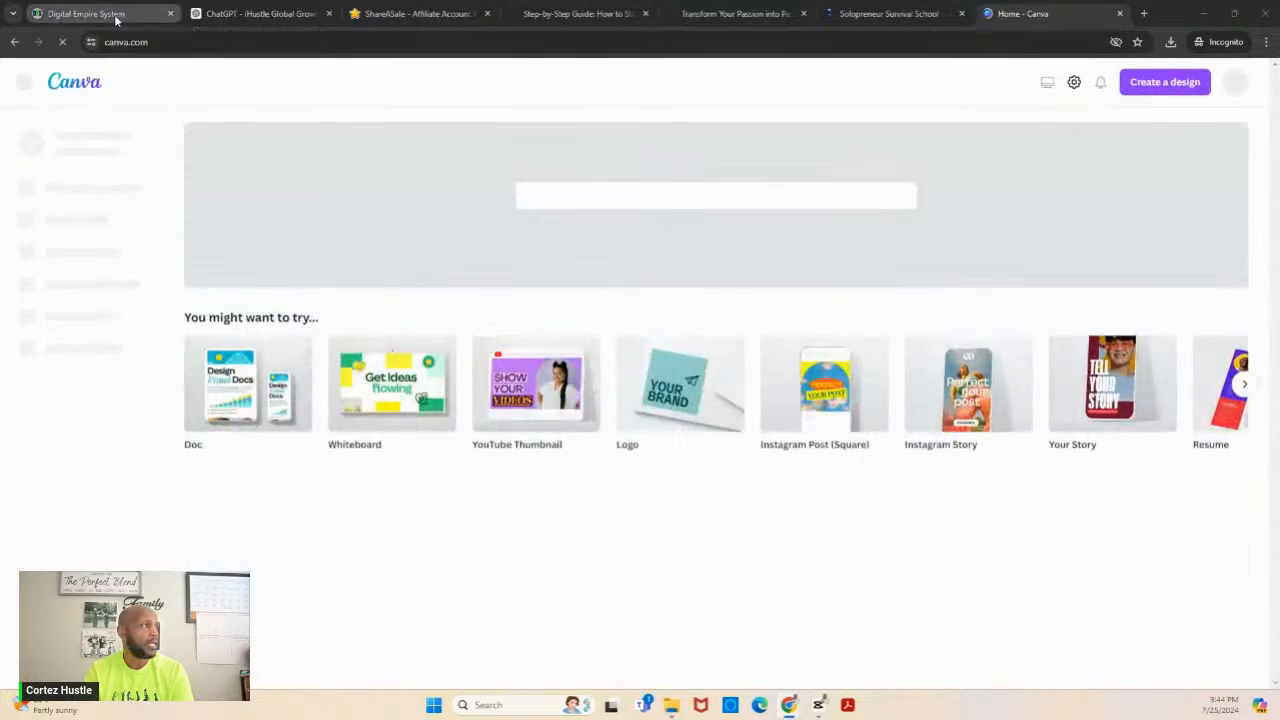
# - Return to Digital Empire System, reload the blog site setup form and paste ChatGPT's shorter reply as the blog meta description
pyautogui.click(116, 16)
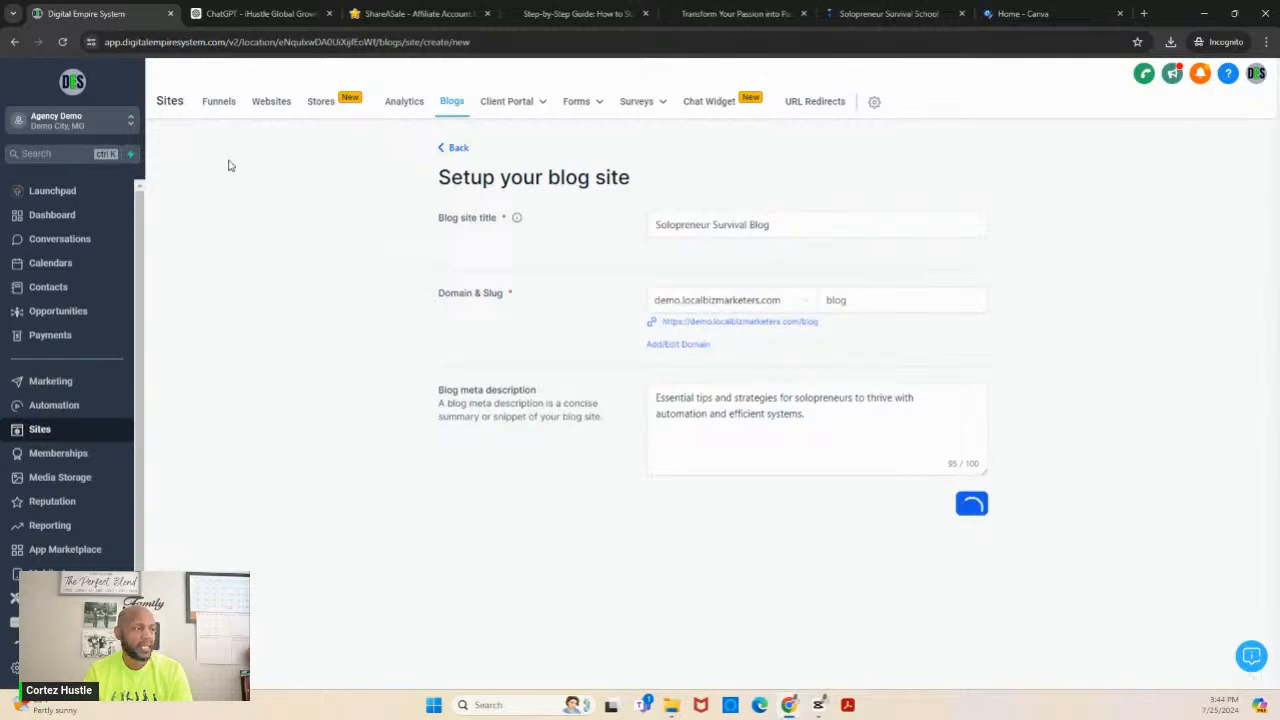
pyautogui.click(62, 42)
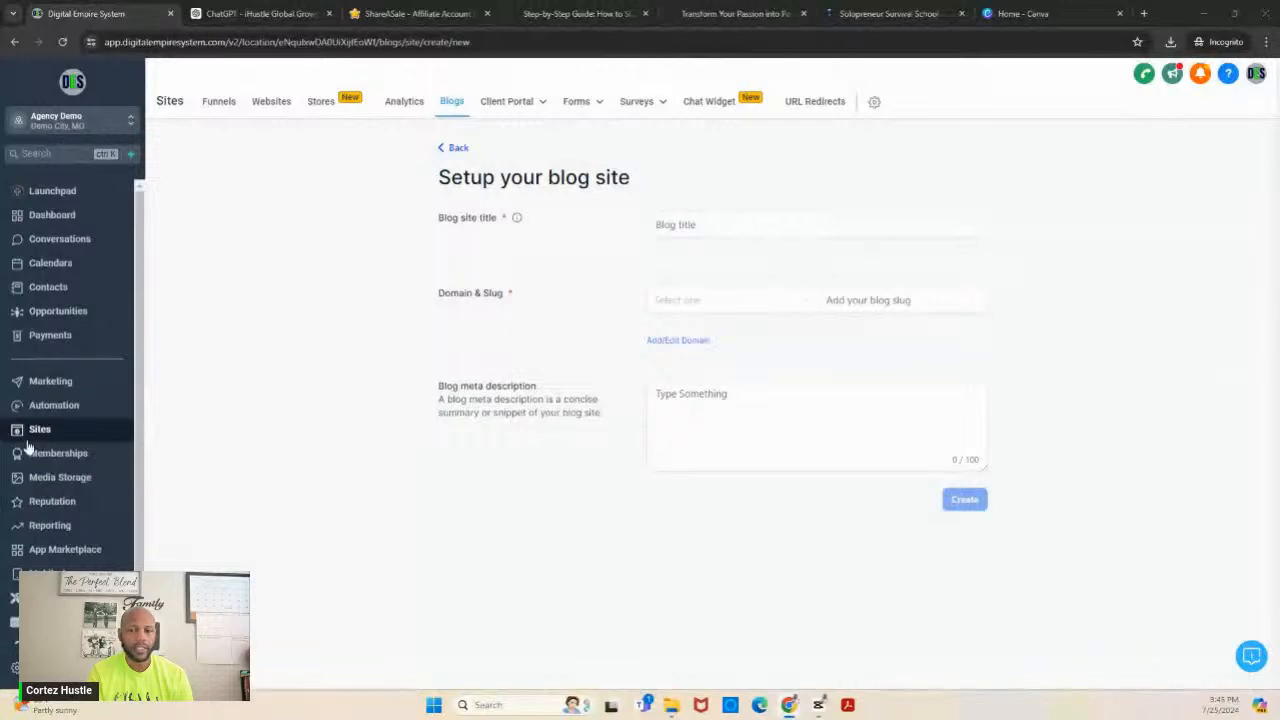
pyautogui.click(725, 393)
pyautogui.hotkey('ctrl', 'v')
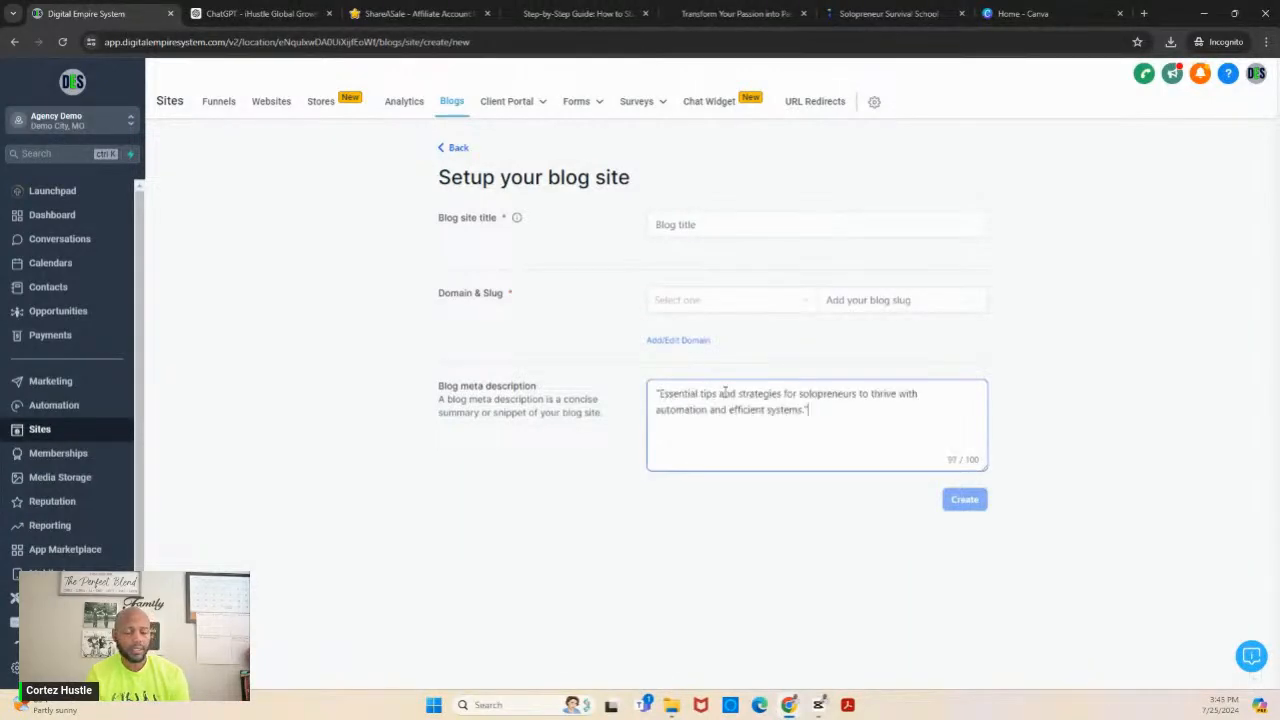
# - Set the blog slug to "blog" and choose demo.localbizmarketers.com as the domain
pyautogui.click(848, 302)
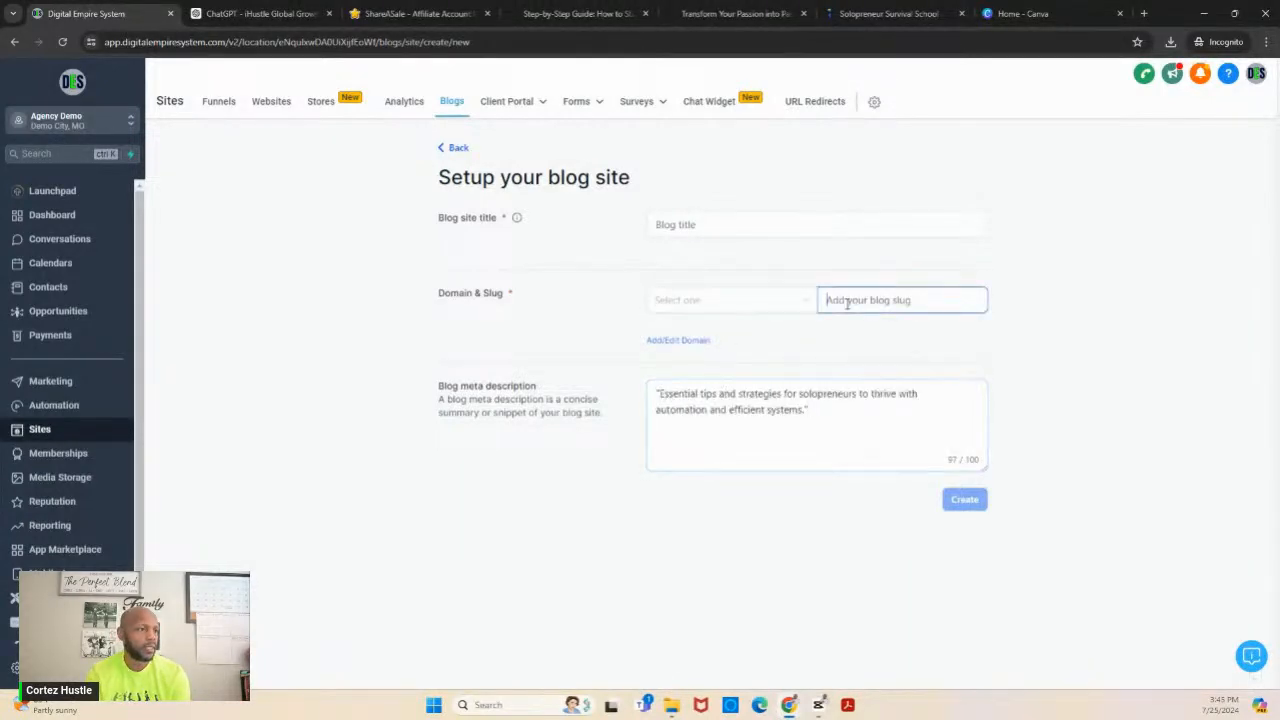
pyautogui.write('bl')
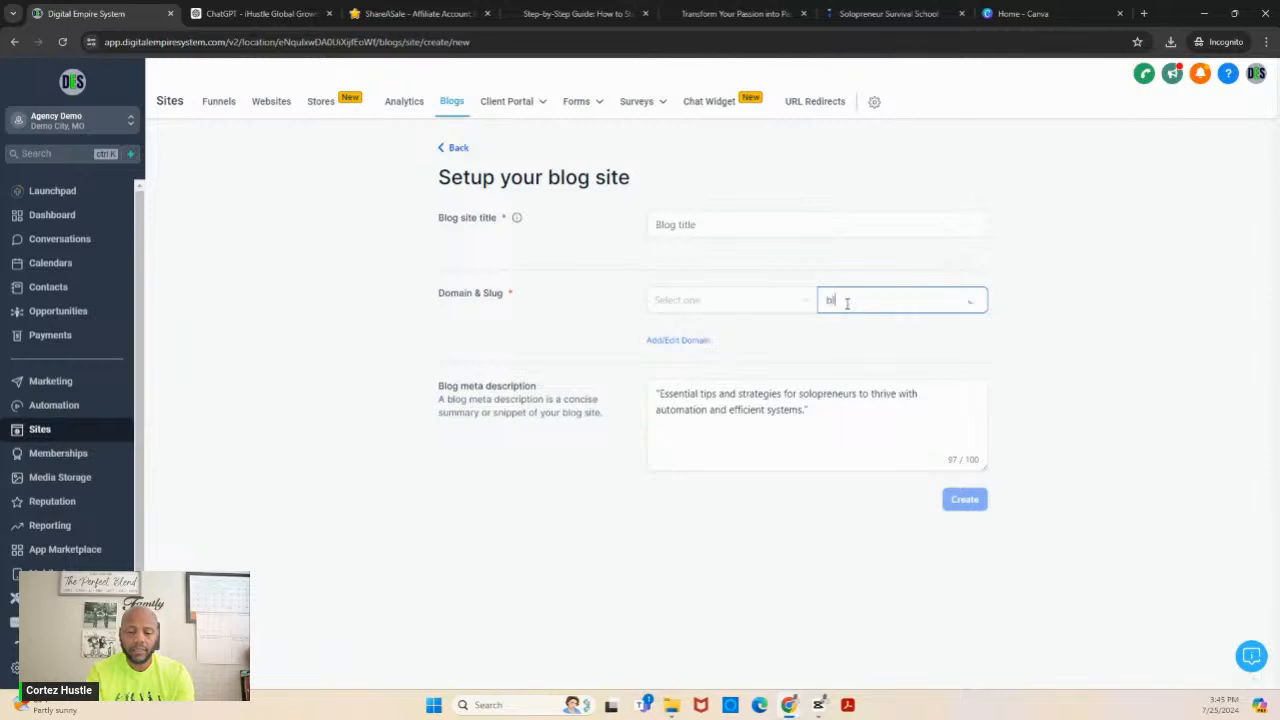
pyautogui.write('og')
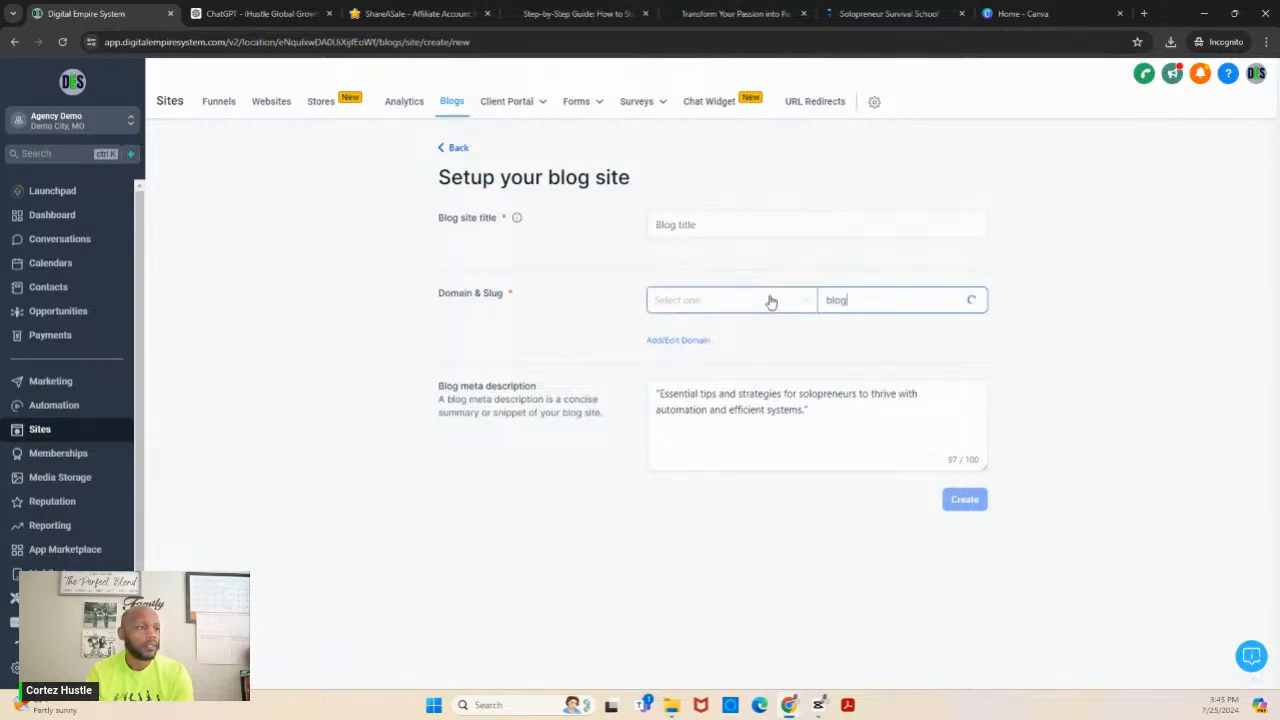
pyautogui.click(768, 300)
pyautogui.click(740, 376)
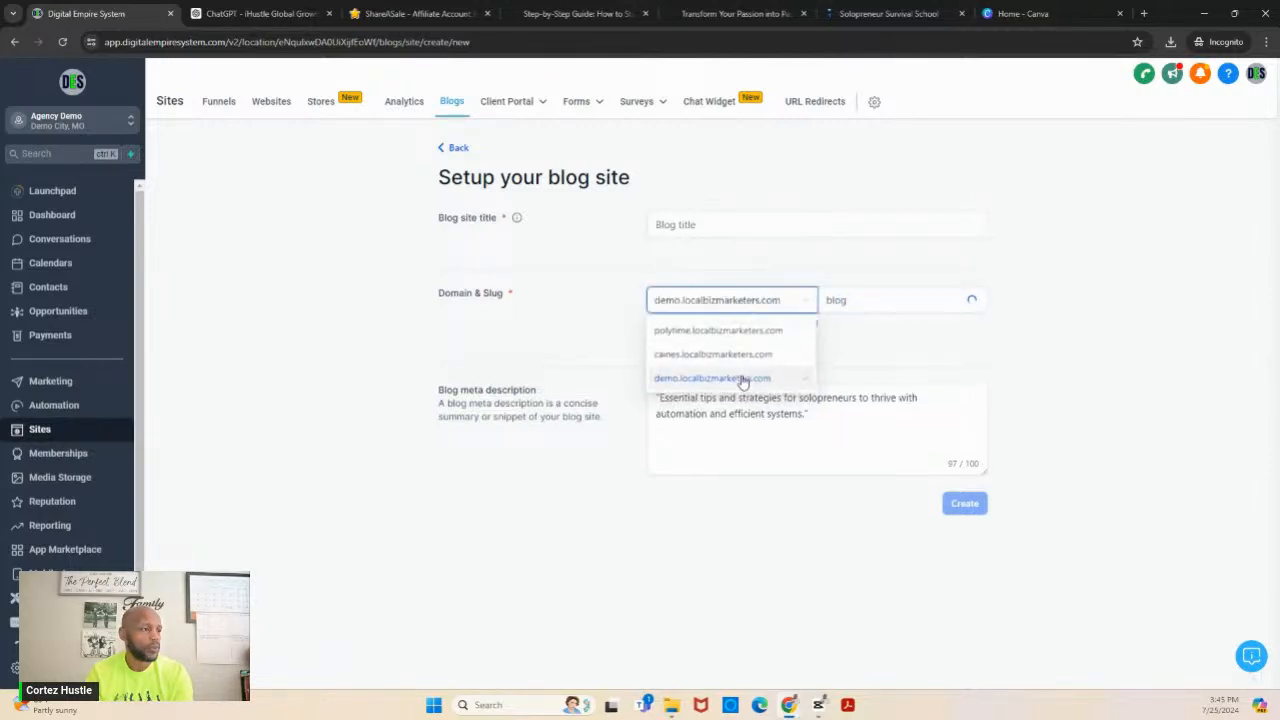
# - Enter "Solopreneur Survial Blog" as the blog site title and create the blog site
pyautogui.click(776, 230)
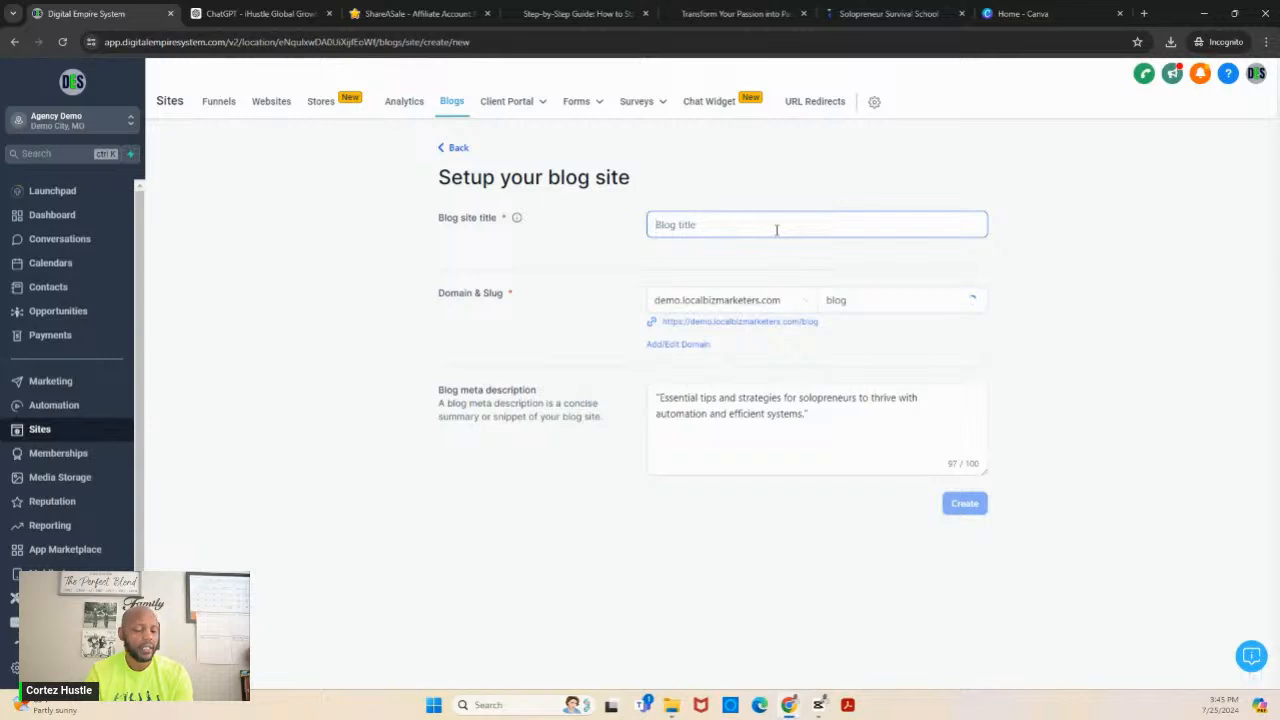
pyautogui.write('Solopreneur ')
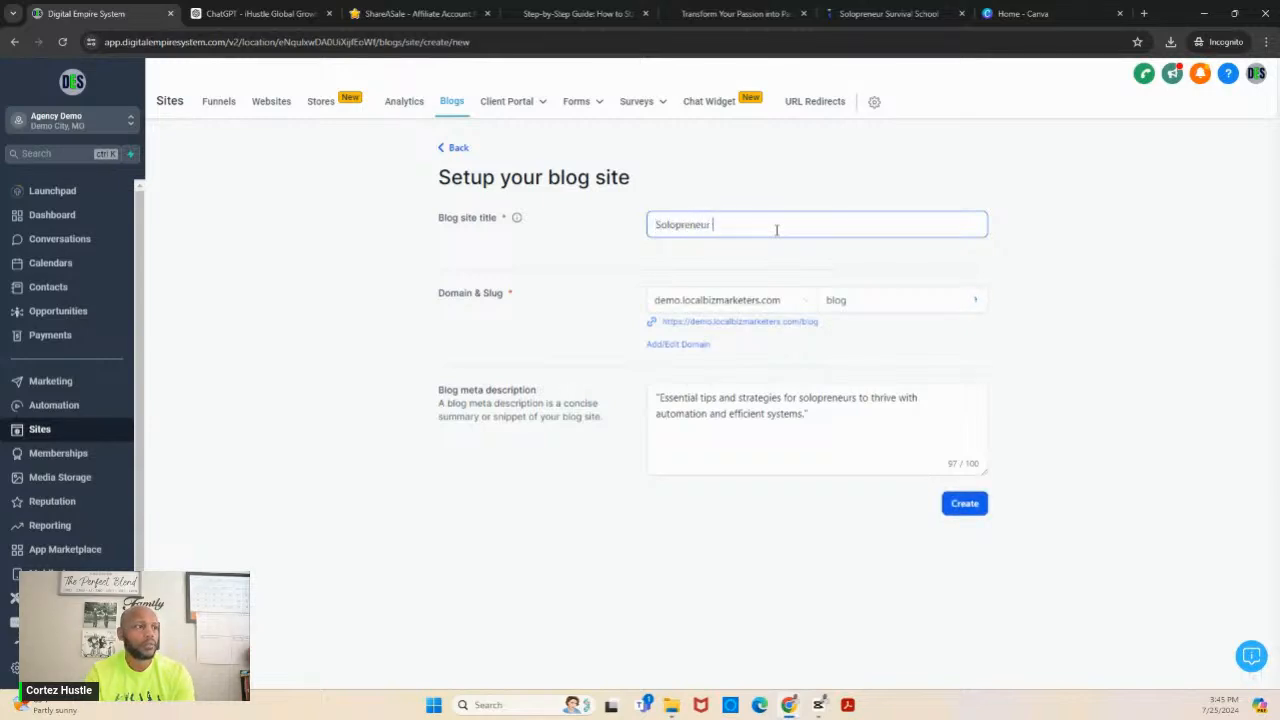
pyautogui.write('Survial B')
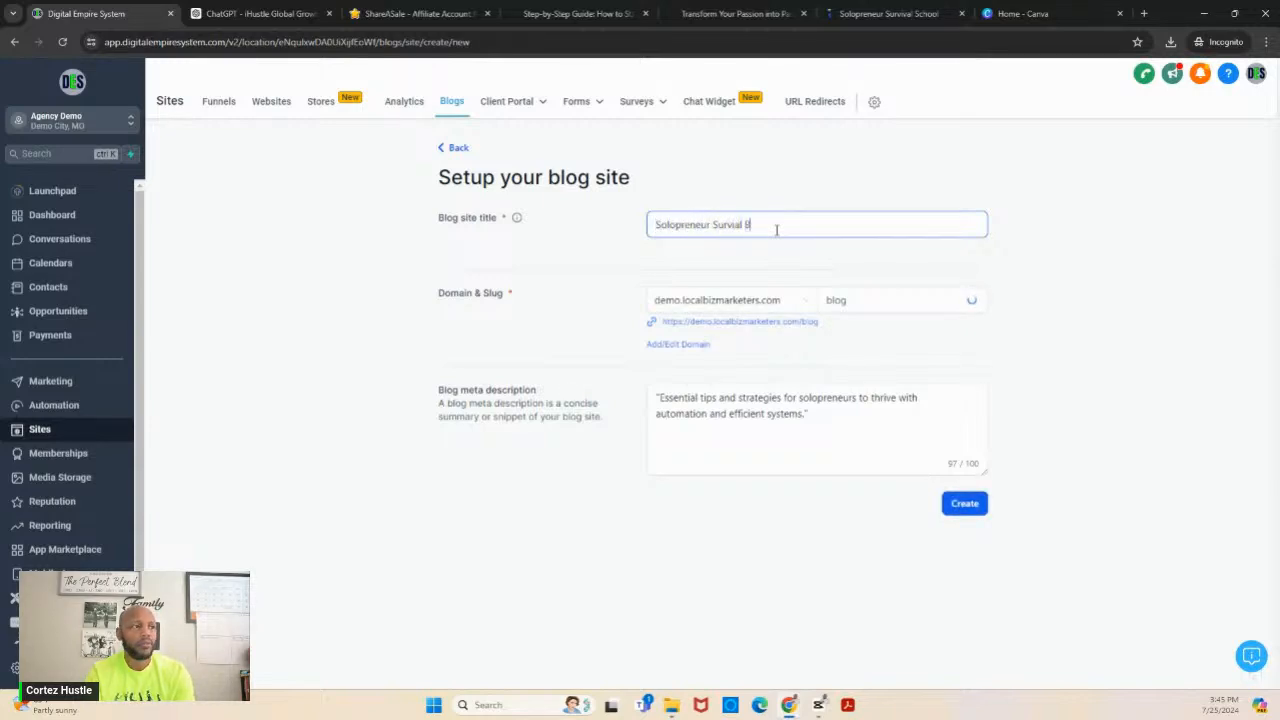
pyautogui.write('log')
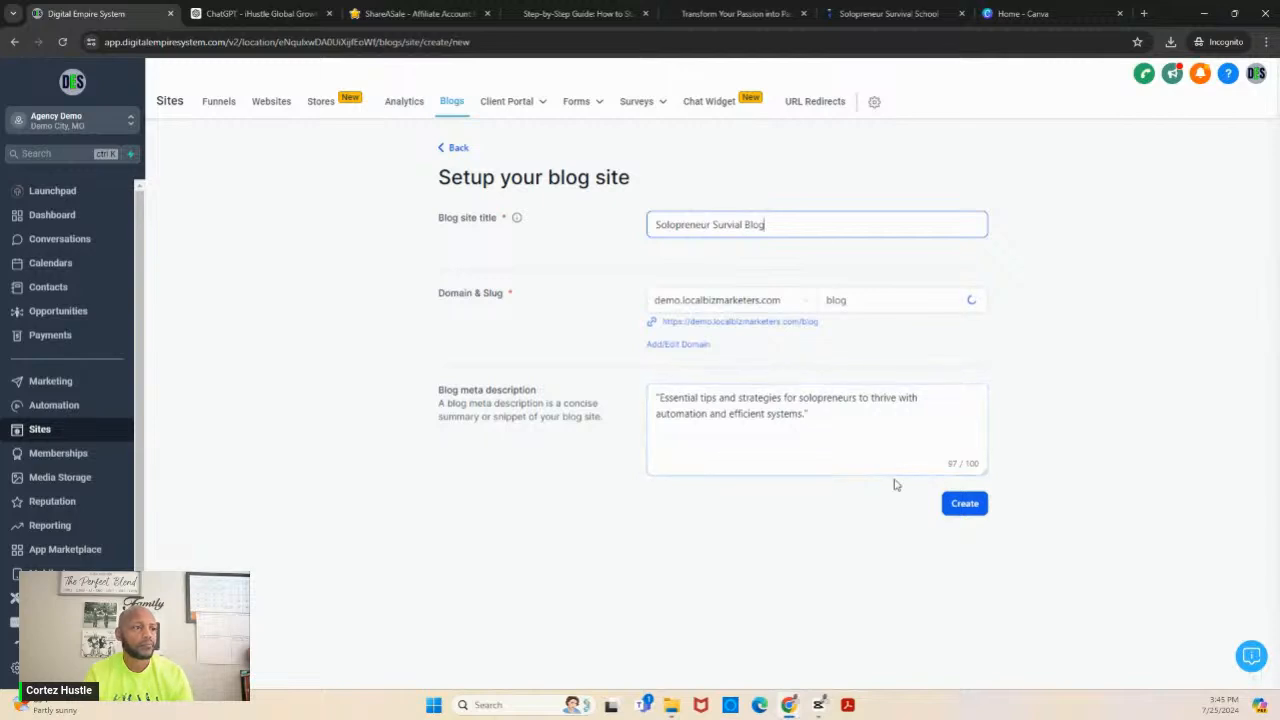
pyautogui.click(868, 528)
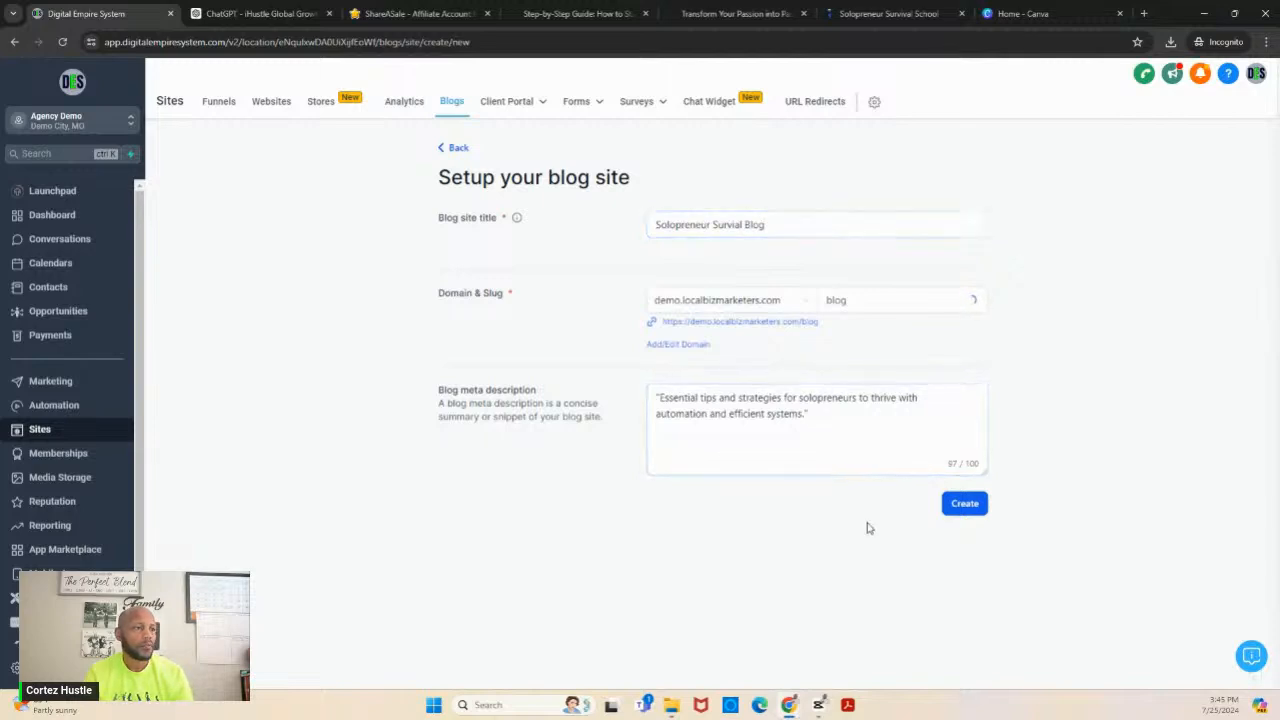
pyautogui.click(970, 507)
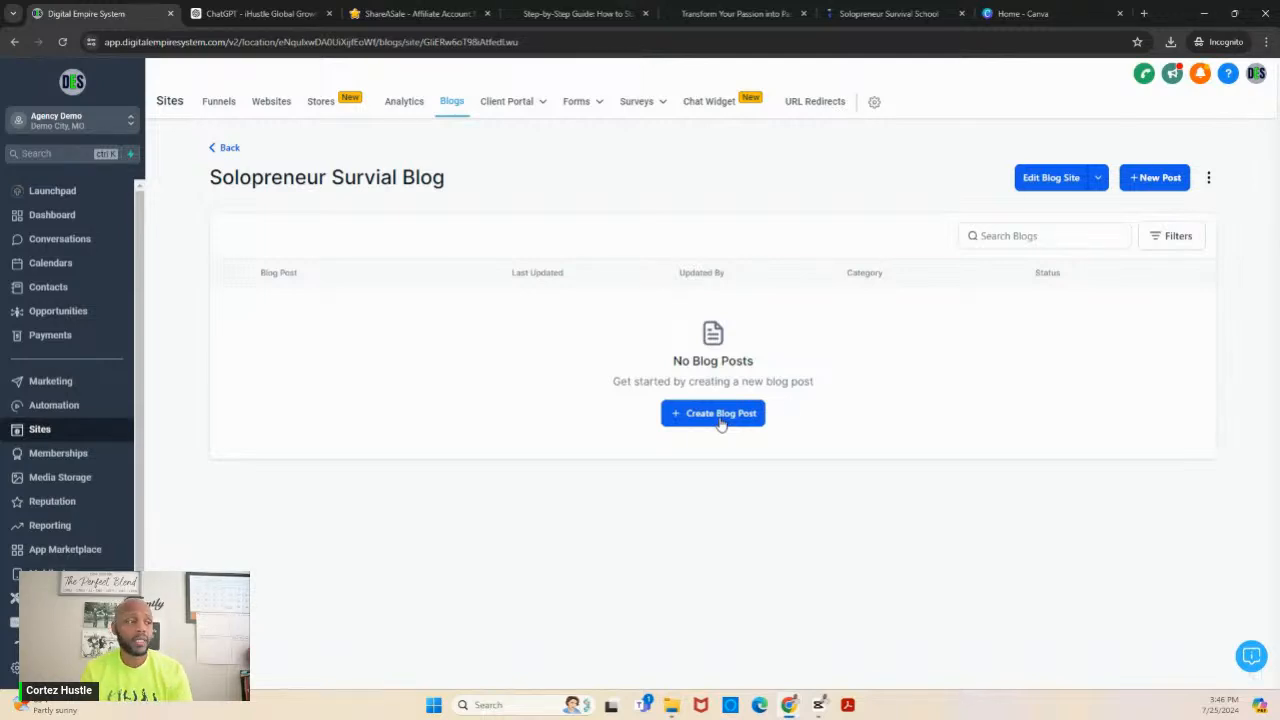
# - Start a new blog post on the site, then switch to ChatGPT and open the "Challenges for Solopreneurs" conversation
pyautogui.click(720, 414)
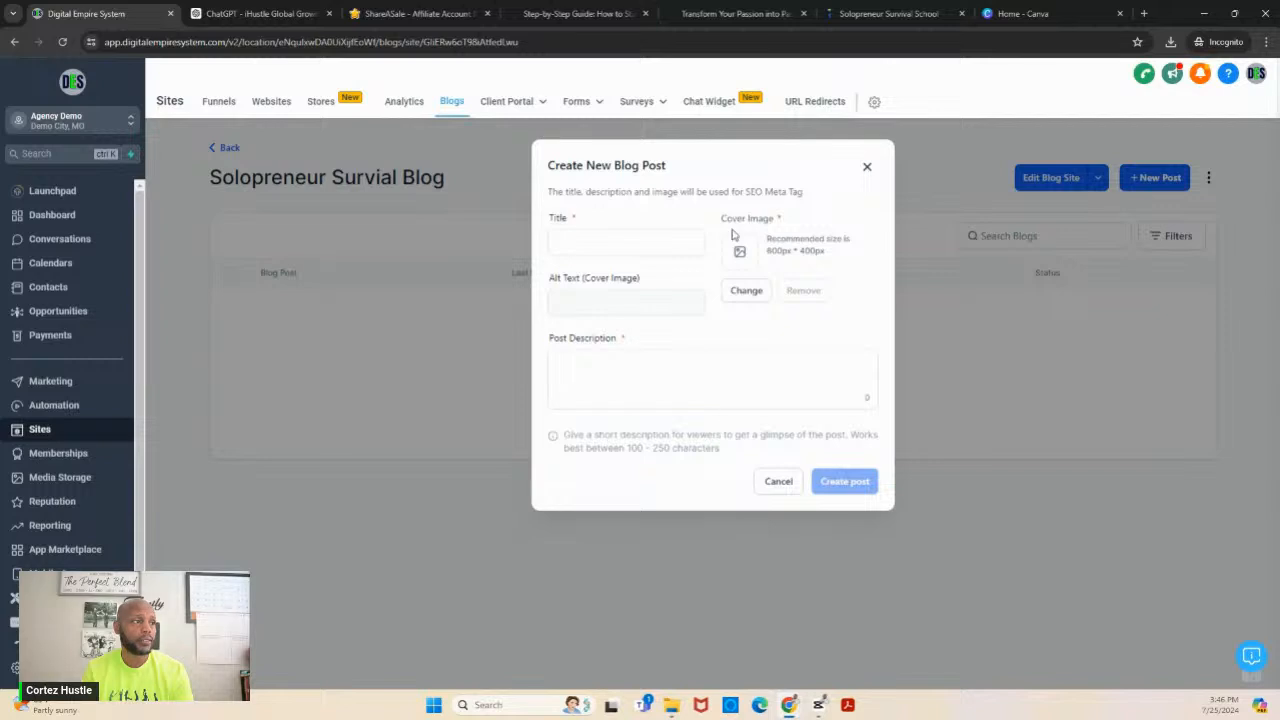
pyautogui.click(617, 242)
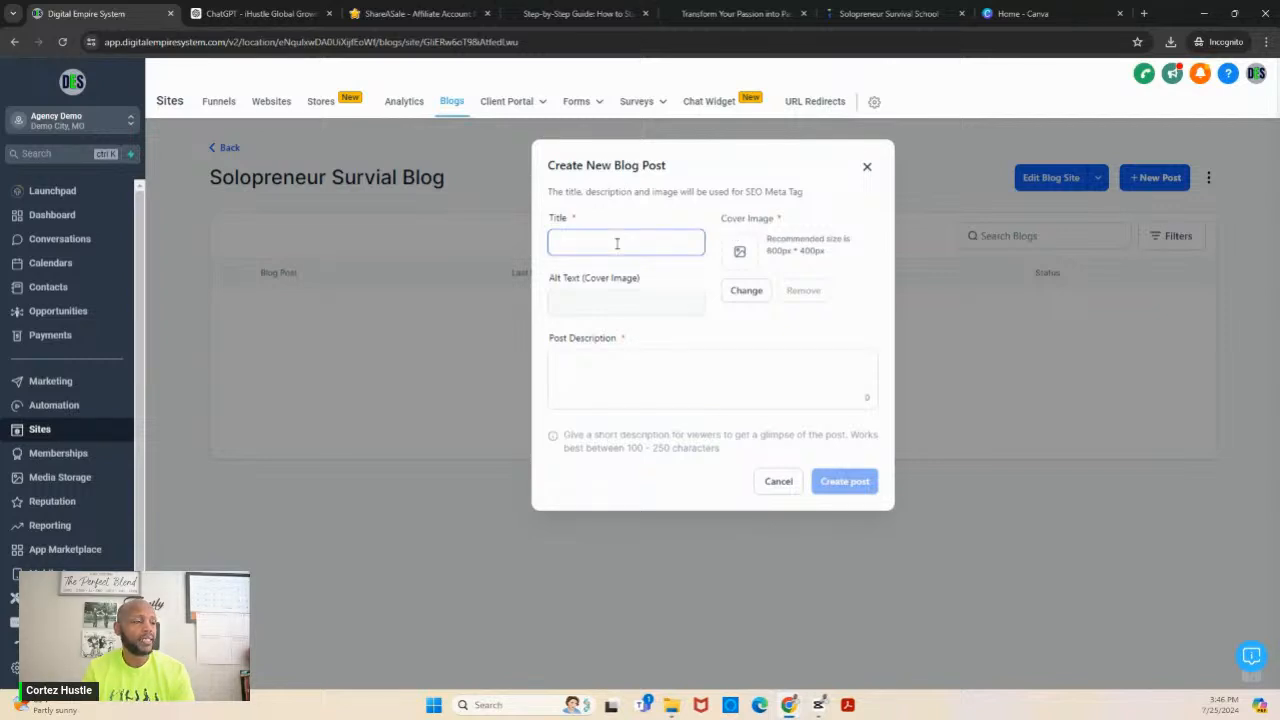
pyautogui.click(278, 14)
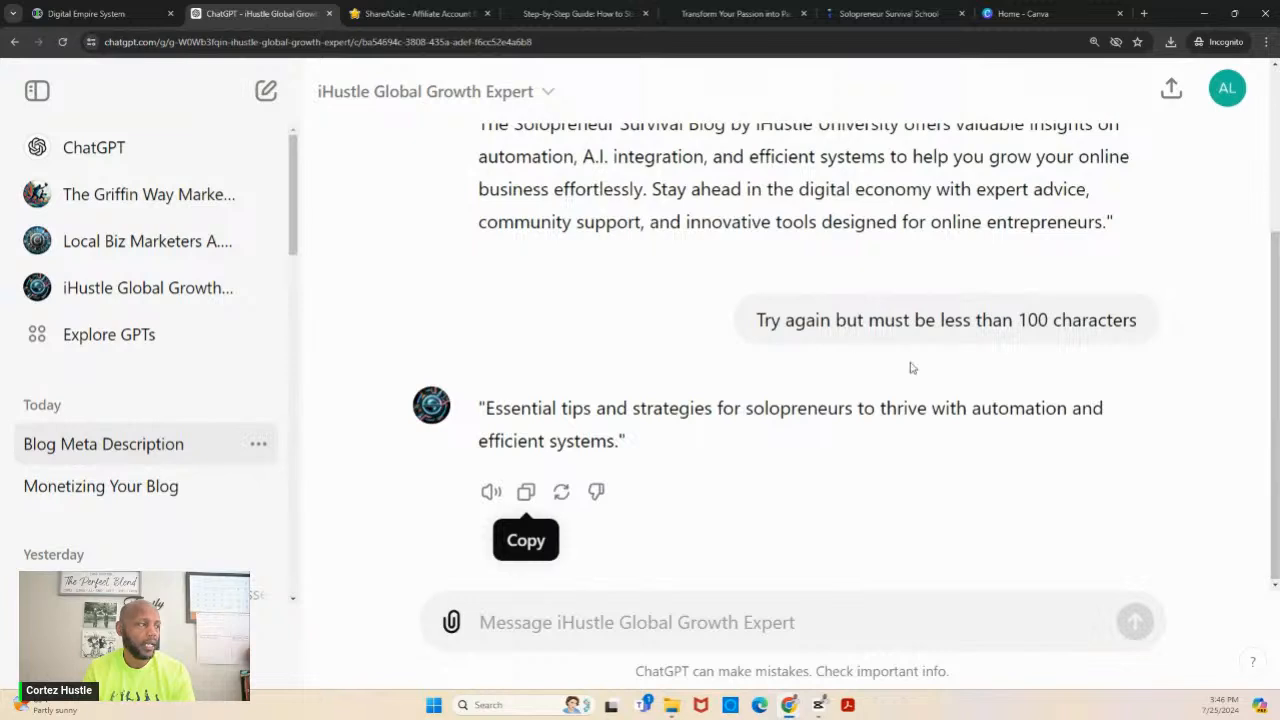
pyautogui.moveTo(298, 231); pyautogui.dragTo(293, 329)
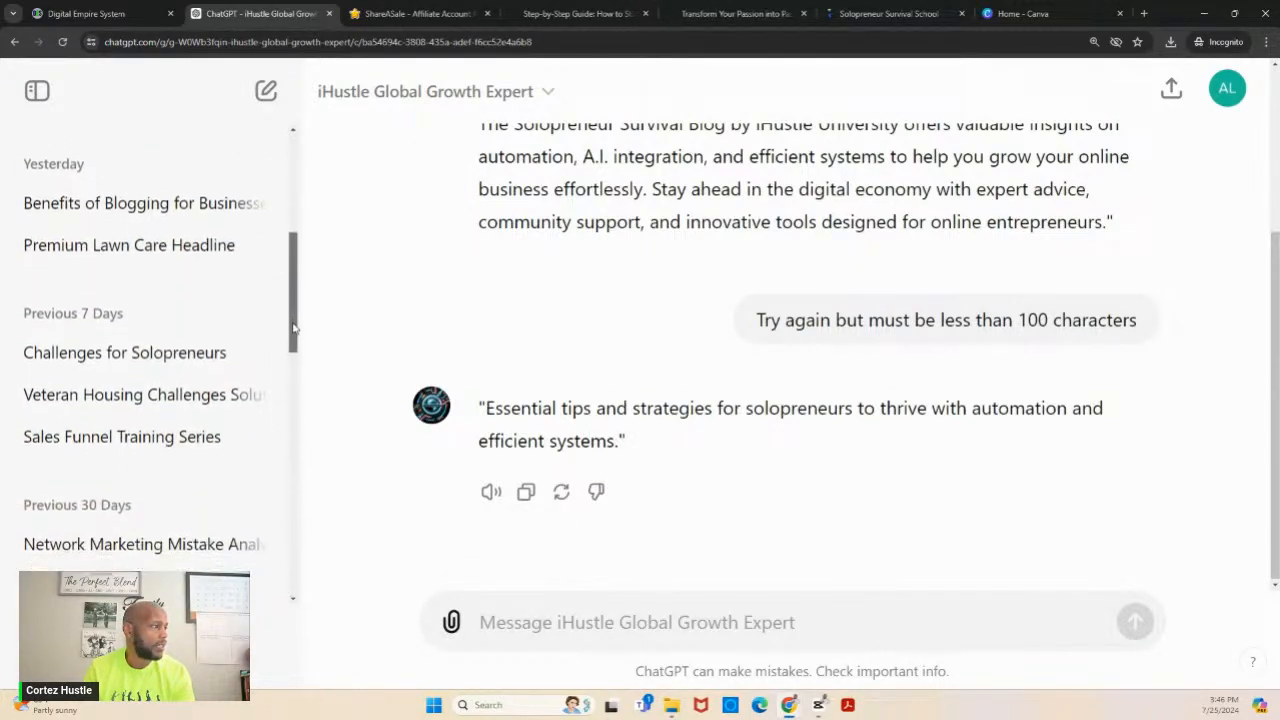
pyautogui.click(170, 358)
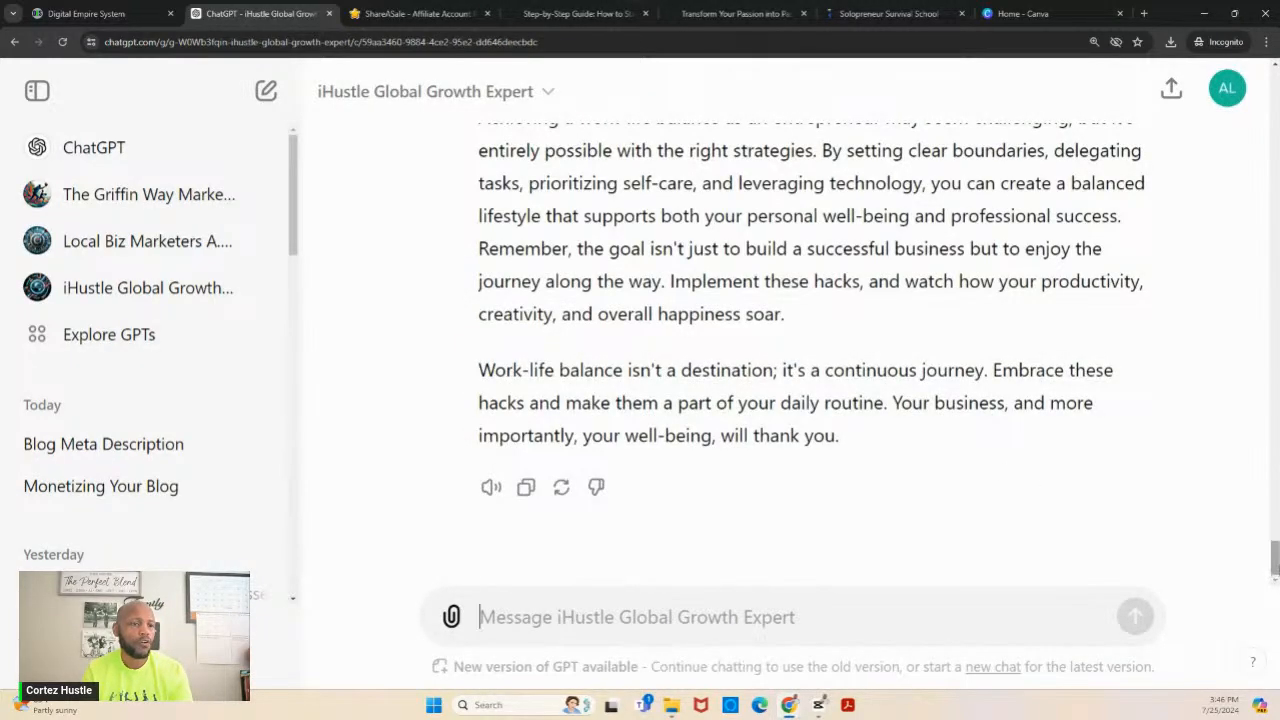
# - Review the conversation from its first question through the work-life balance title options to the intro paragraph prompt
pyautogui.moveTo(1274, 560); pyautogui.dragTo(1275, 292)
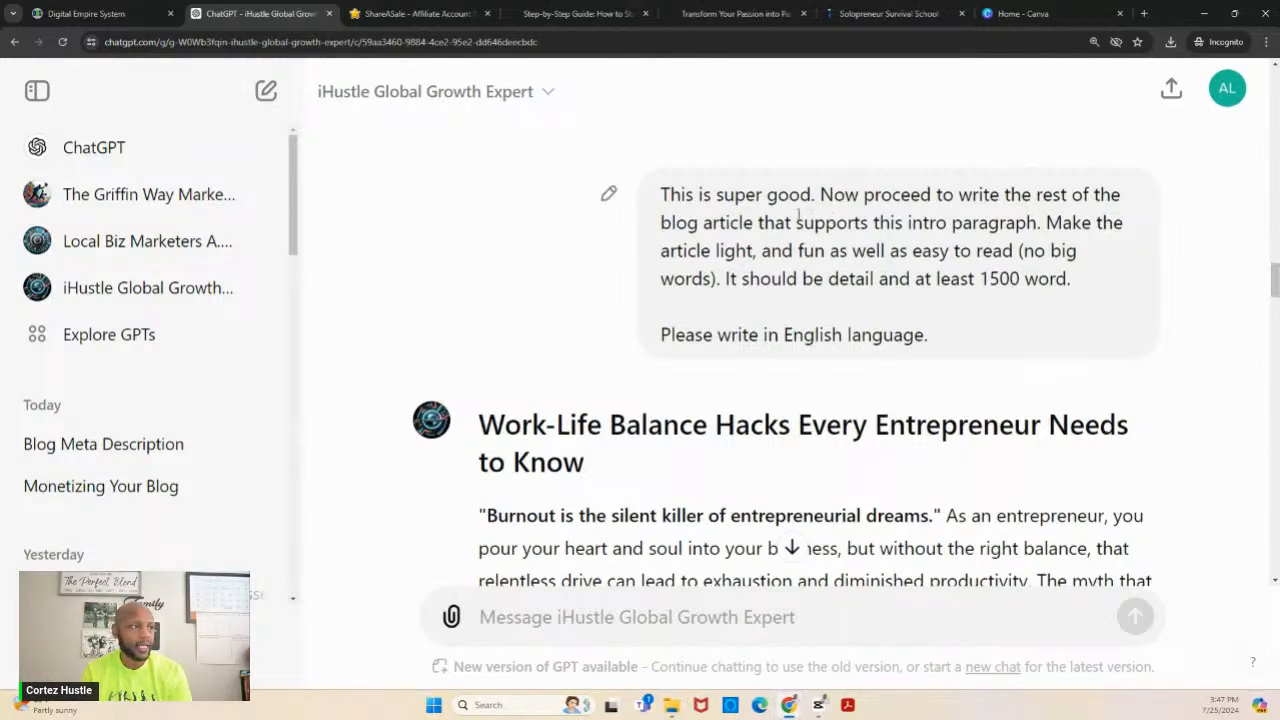
pyautogui.moveTo(1276, 287); pyautogui.dragTo(1276, 90)
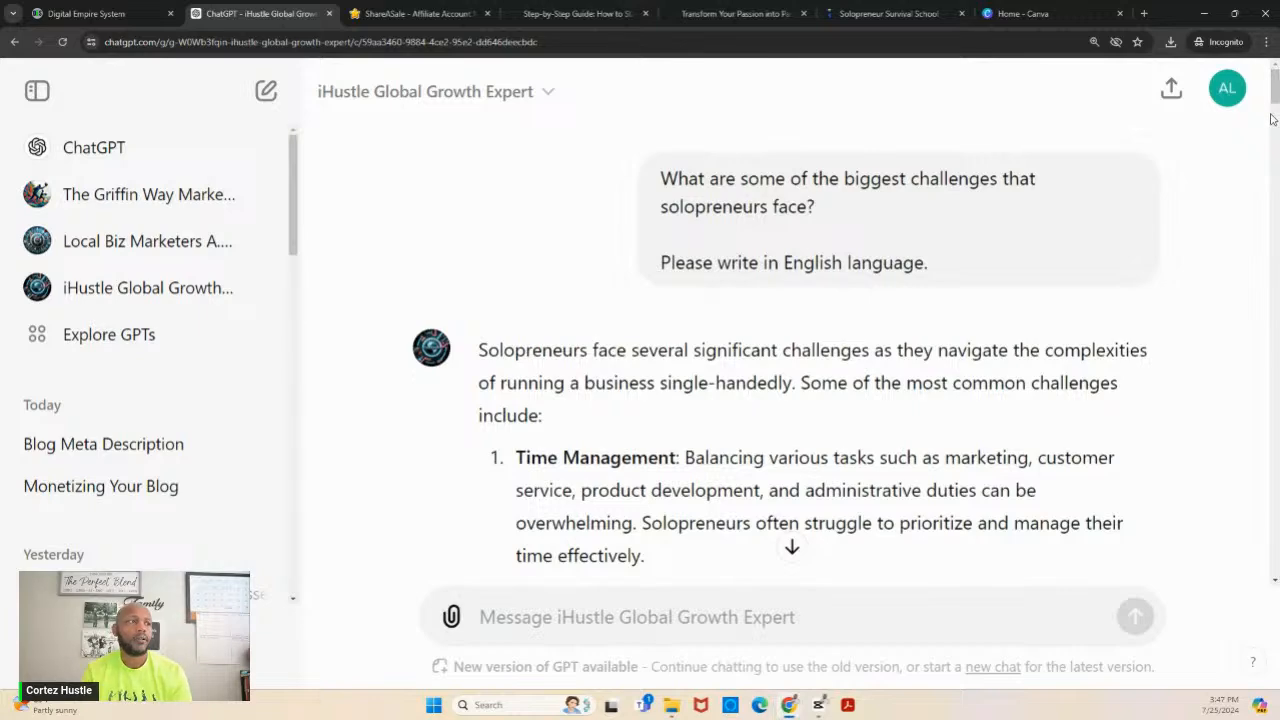
pyautogui.moveTo(1274, 93); pyautogui.dragTo(1276, 140)
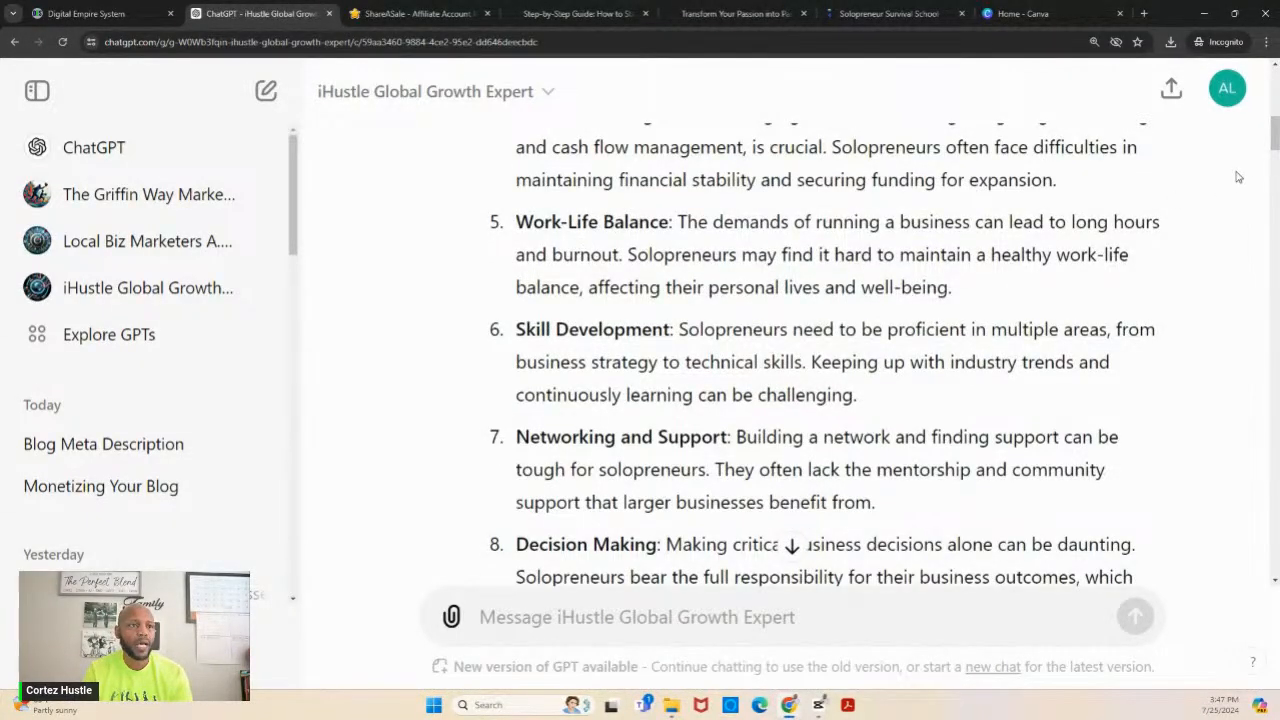
pyautogui.moveTo(1275, 135); pyautogui.dragTo(1275, 178)
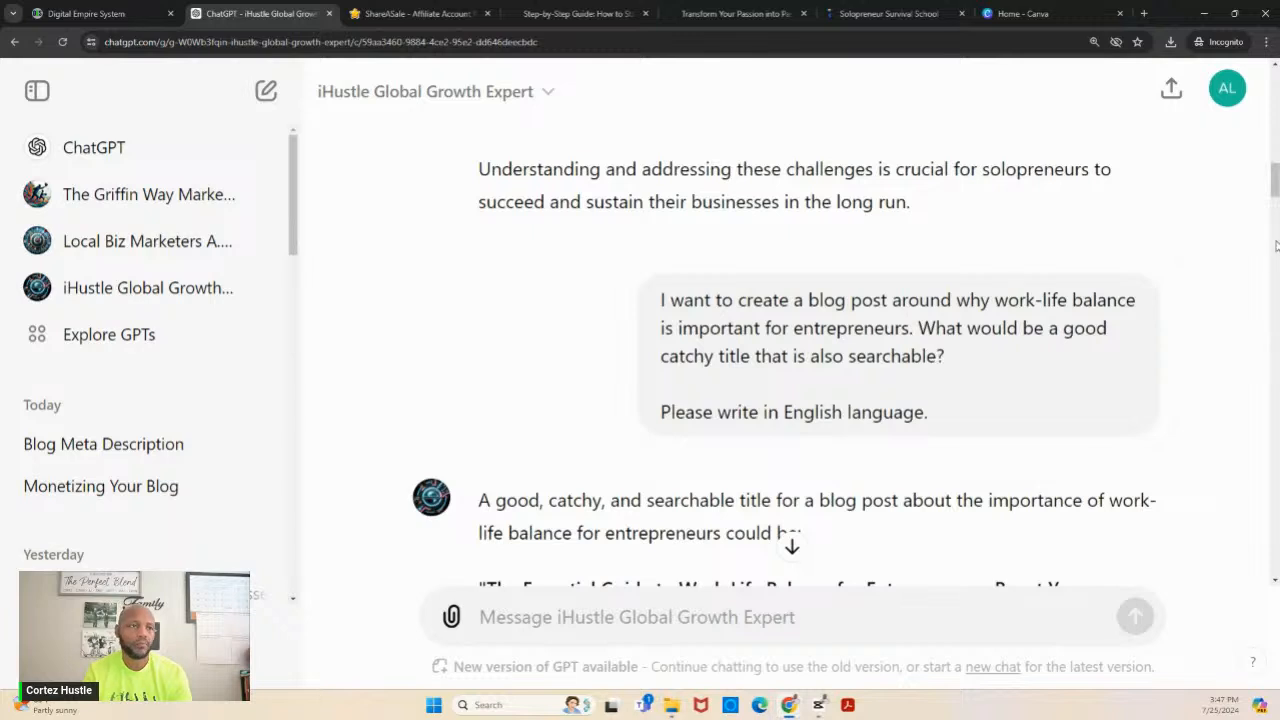
pyautogui.moveTo(1274, 188); pyautogui.dragTo(1274, 209)
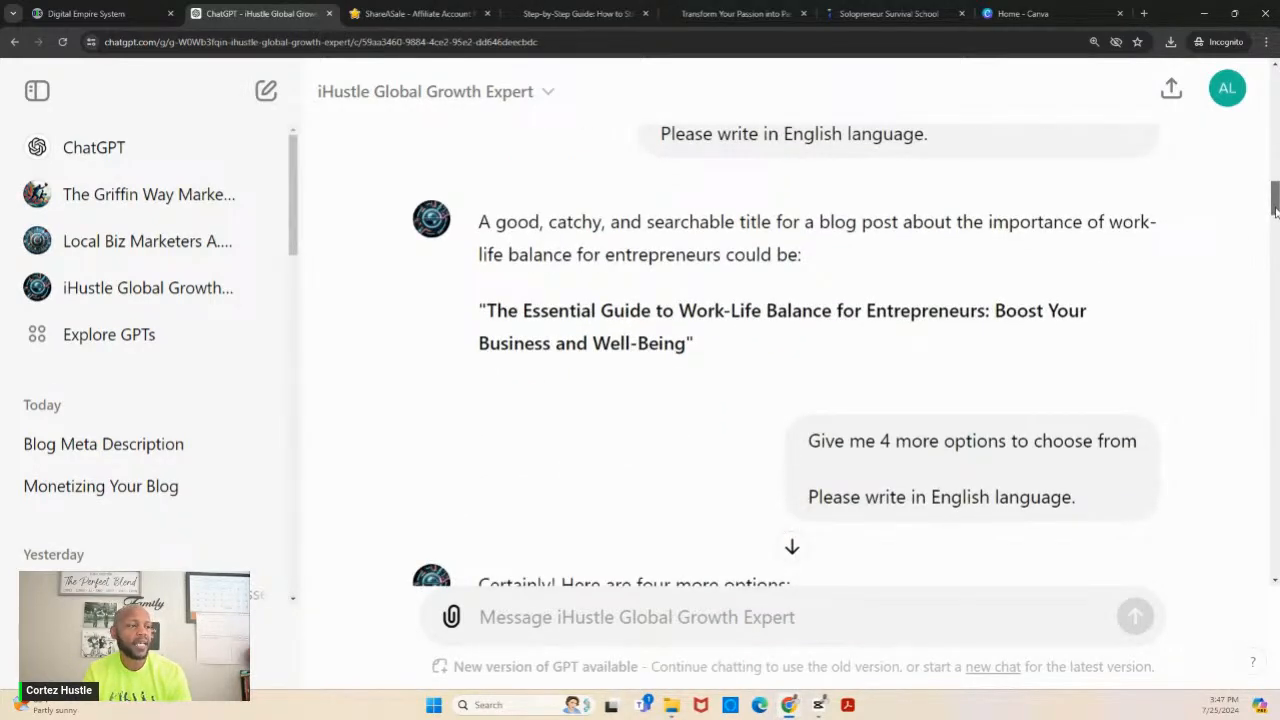
pyautogui.moveTo(1275, 211); pyautogui.dragTo(1275, 213)
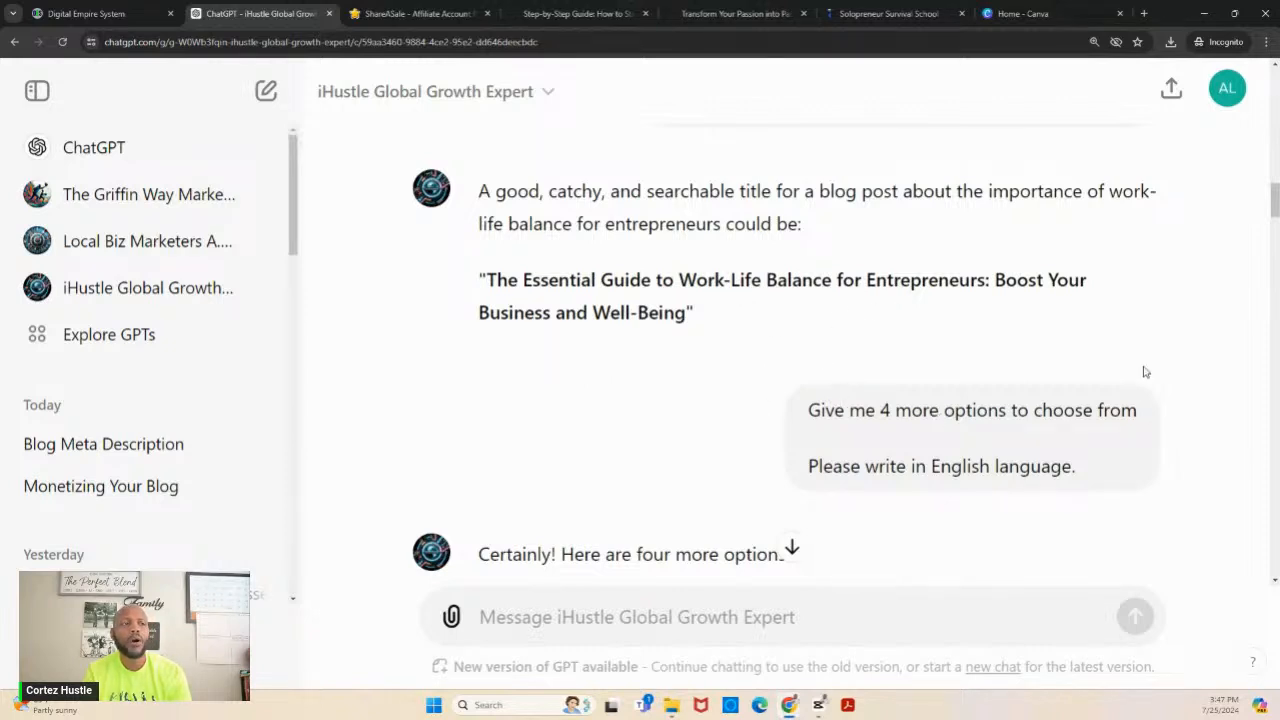
pyautogui.moveTo(1275, 211); pyautogui.dragTo(1275, 230)
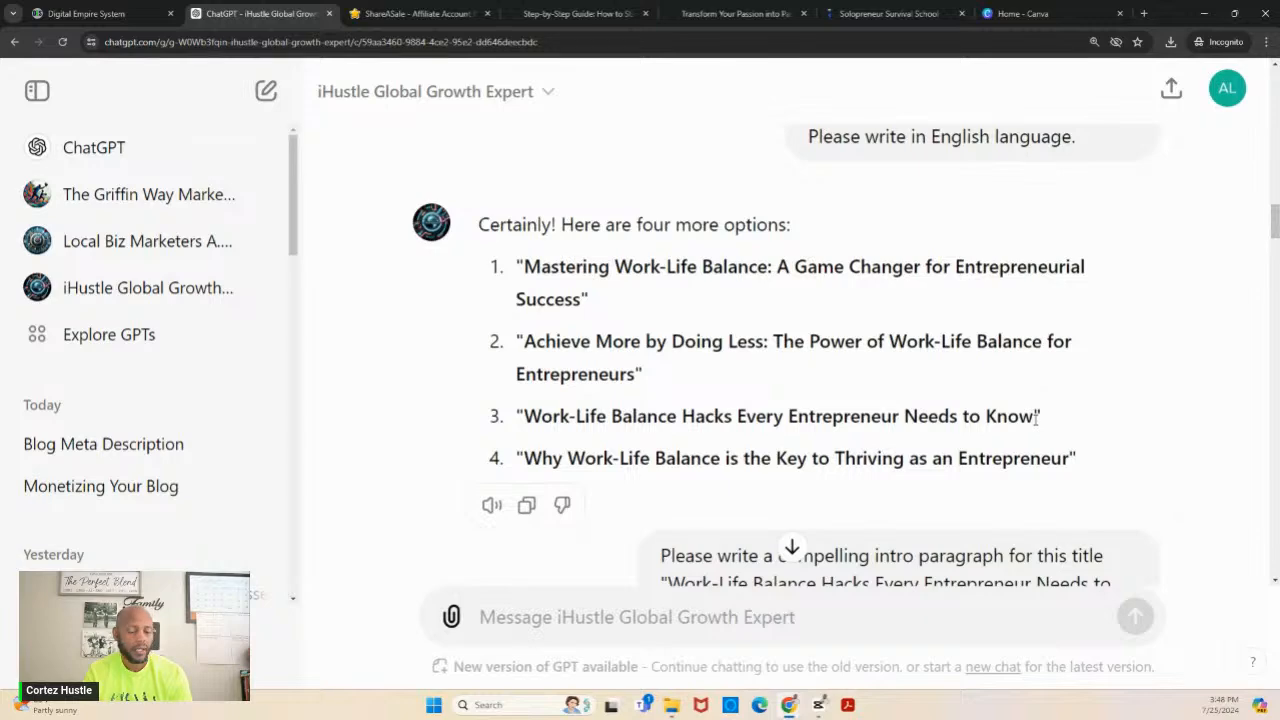
pyautogui.moveTo(1034, 418); pyautogui.dragTo(724, 418)
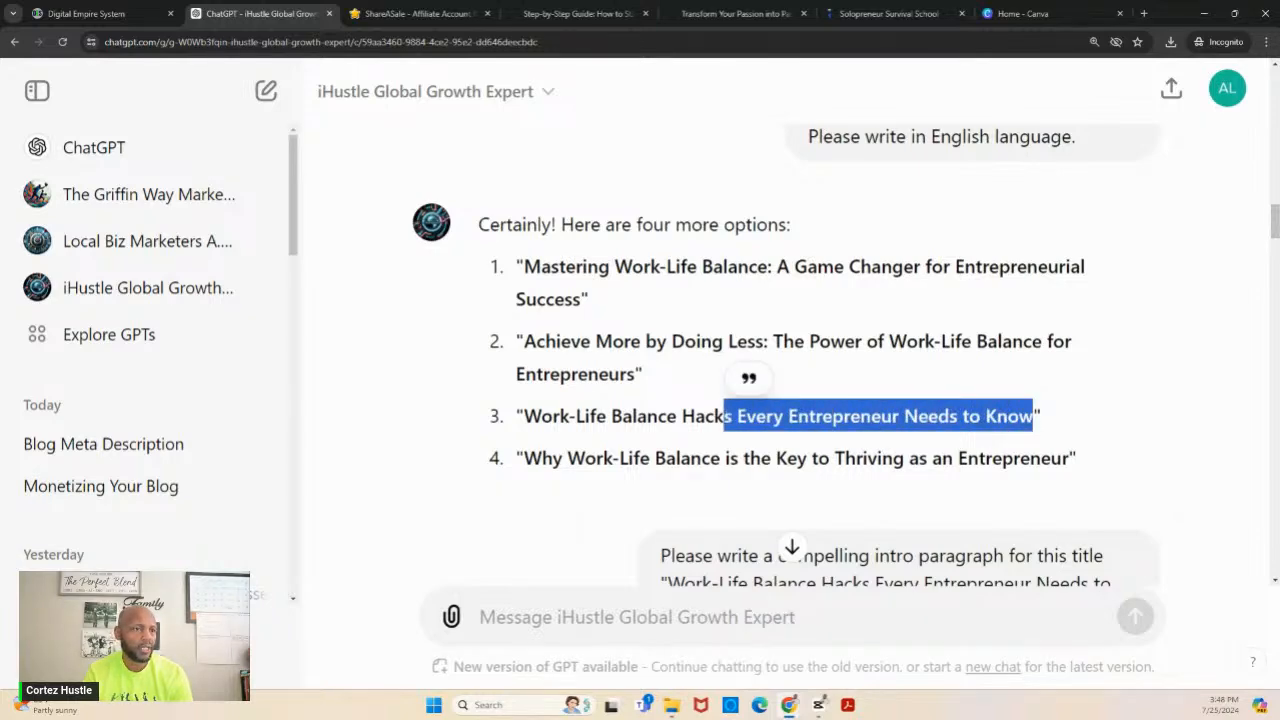
pyautogui.moveTo(1275, 232); pyautogui.dragTo(1275, 250)
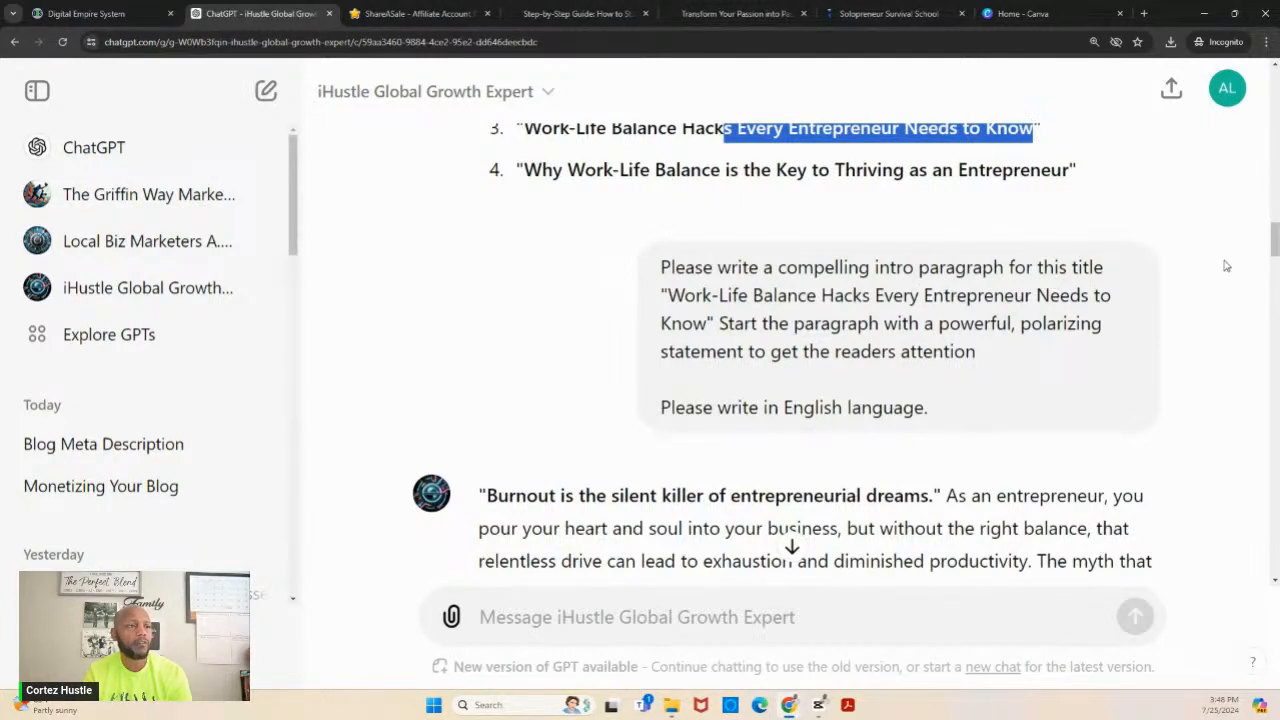
pyautogui.moveTo(1275, 243); pyautogui.dragTo(1275, 240)
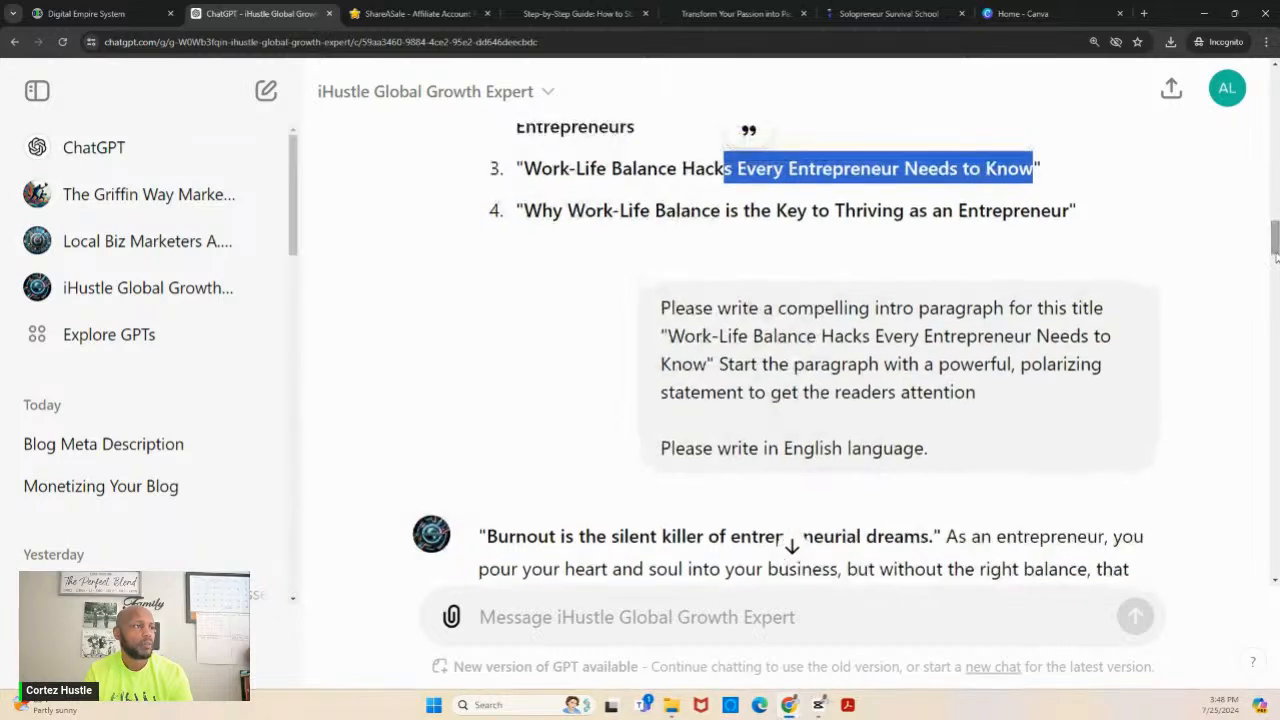
# - Copy the title "Work-Life Balance Hacks Every Entrepreneur Needs to Know" from ChatGPT into the new blog post's title in Digital Empire System
pyautogui.moveTo(1037, 170); pyautogui.dragTo(526, 170)
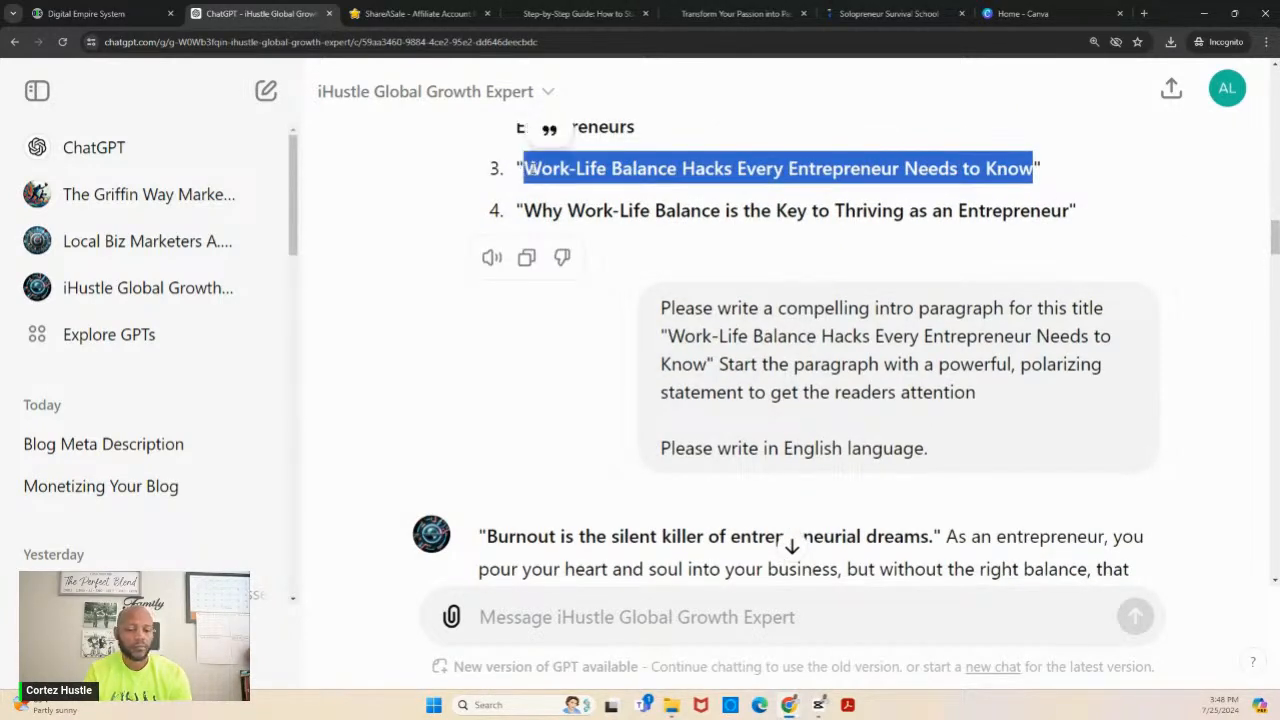
pyautogui.click(83, 15)
pyautogui.click(595, 242)
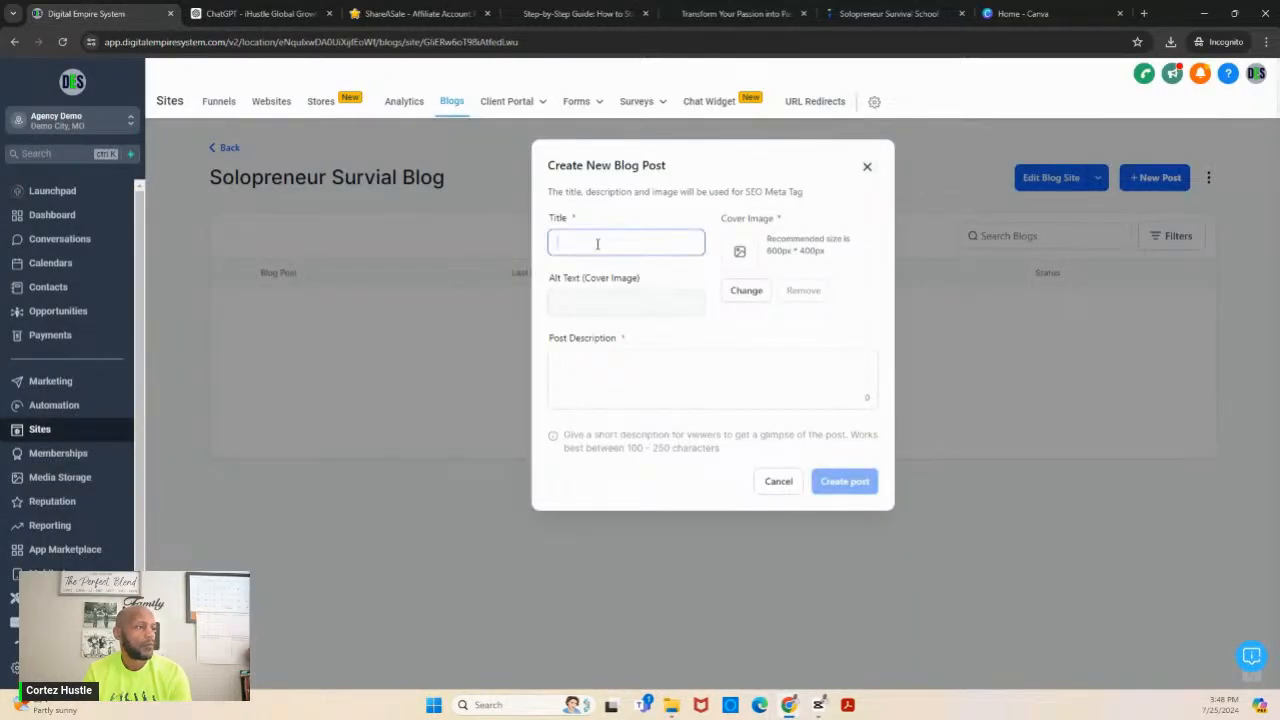
pyautogui.hotkey('ctrl', 'v')
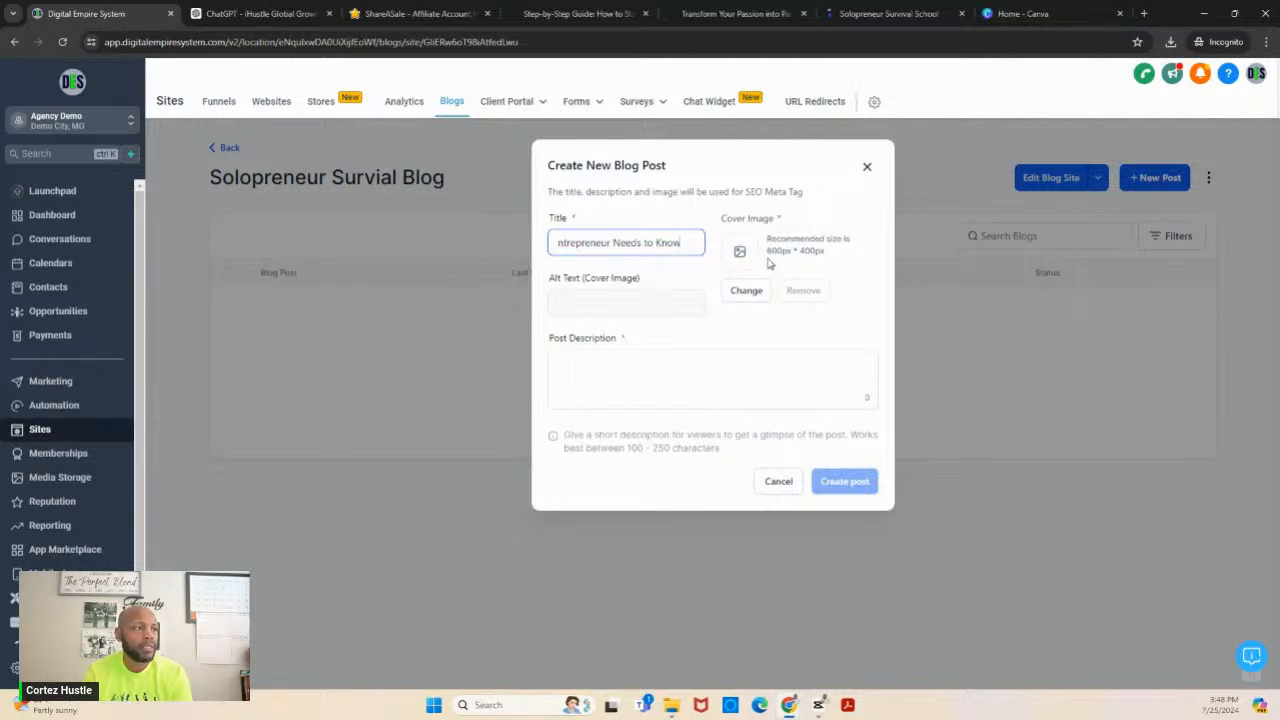
# - Switch to Canva and create a new blank design with the custom size 600 × 400 px
pyautogui.click(1022, 14)
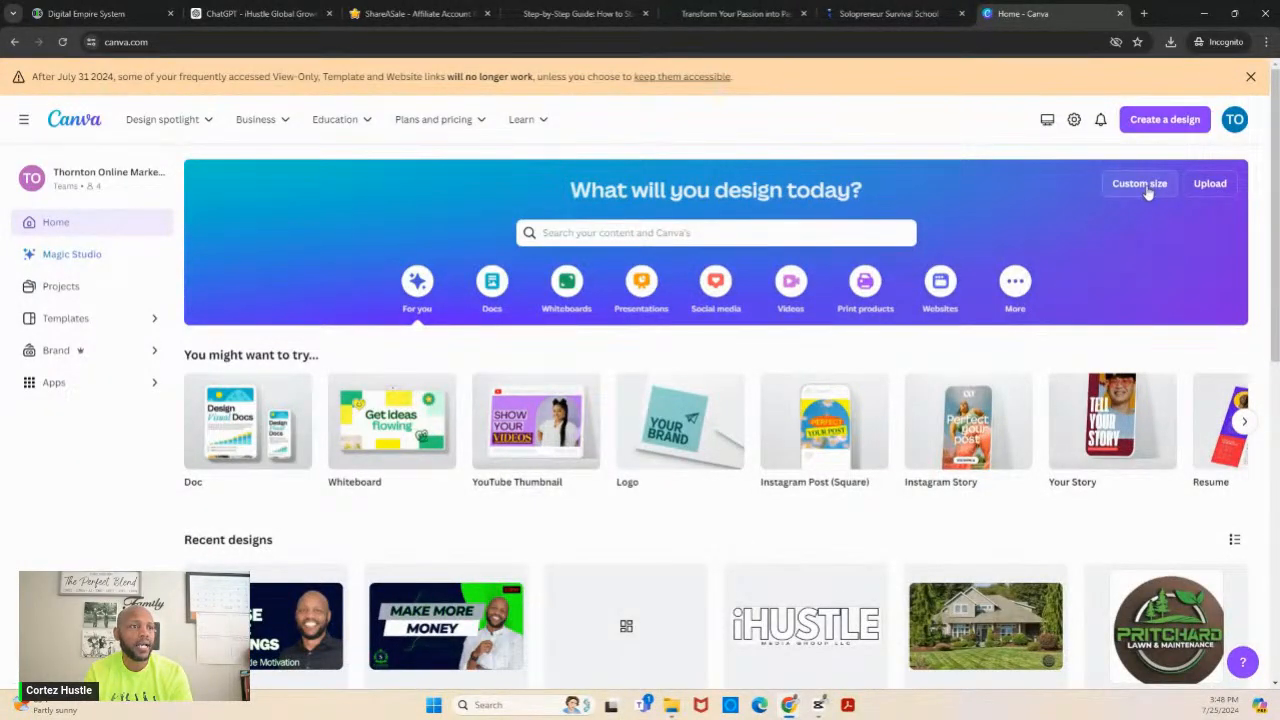
pyautogui.click(1163, 121)
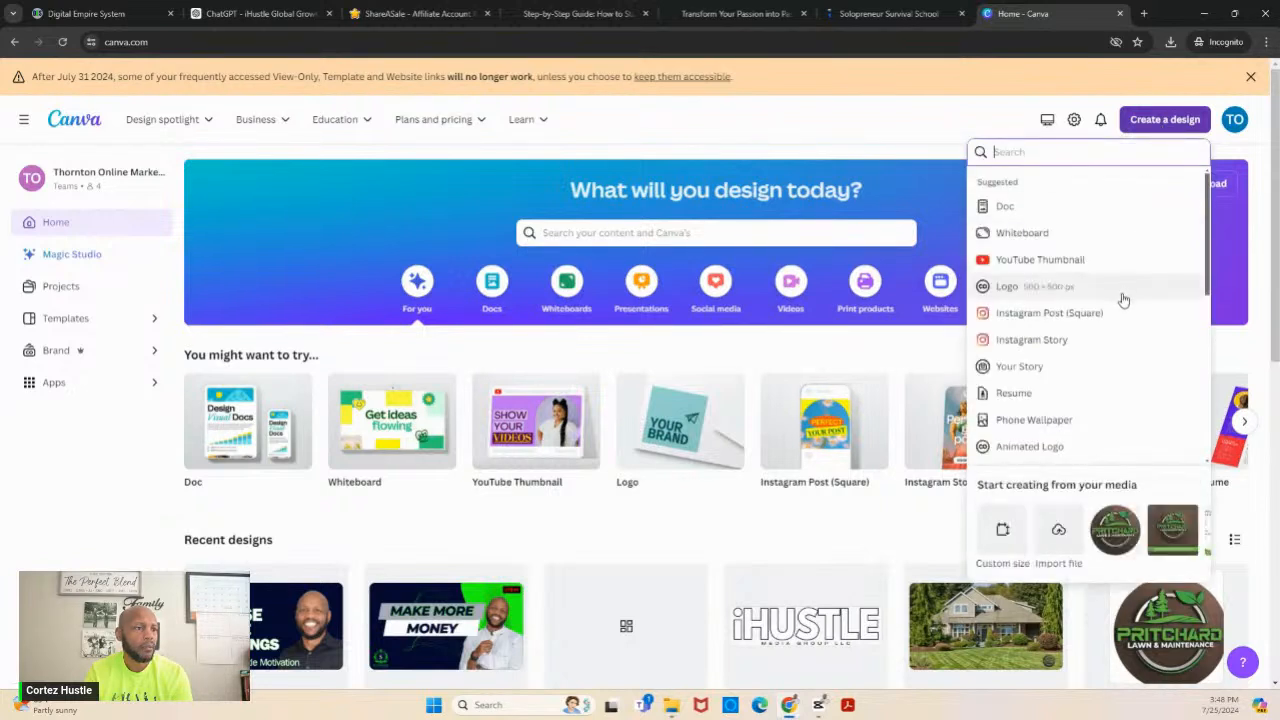
pyautogui.click(1002, 530)
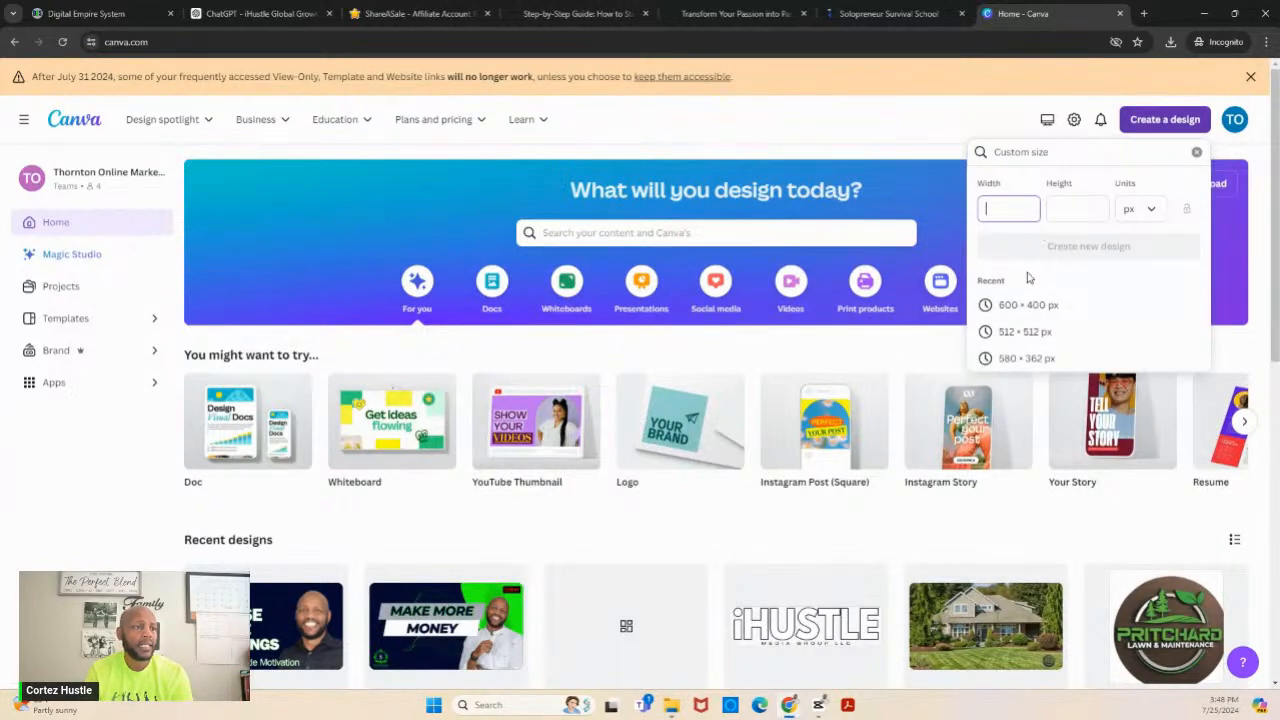
pyautogui.click(1022, 310)
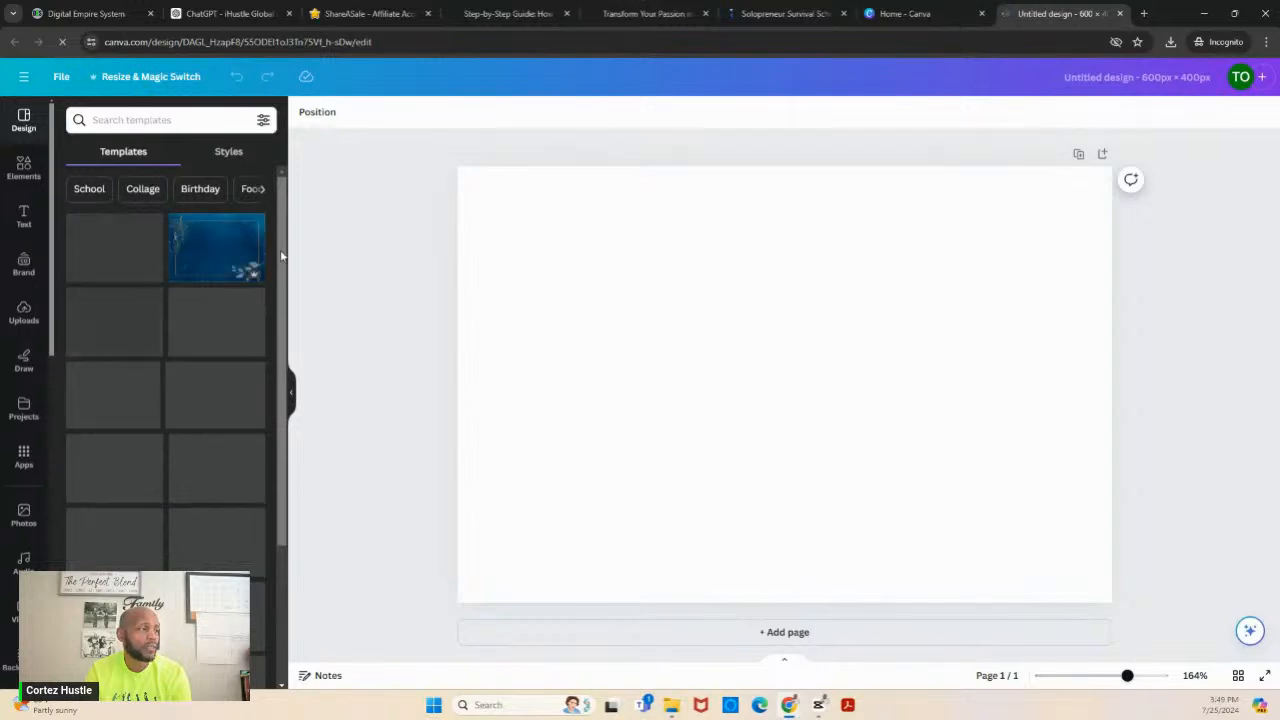
# - Search Canva's photos for "work life balance"
pyautogui.moveTo(281, 259); pyautogui.dragTo(281, 354)
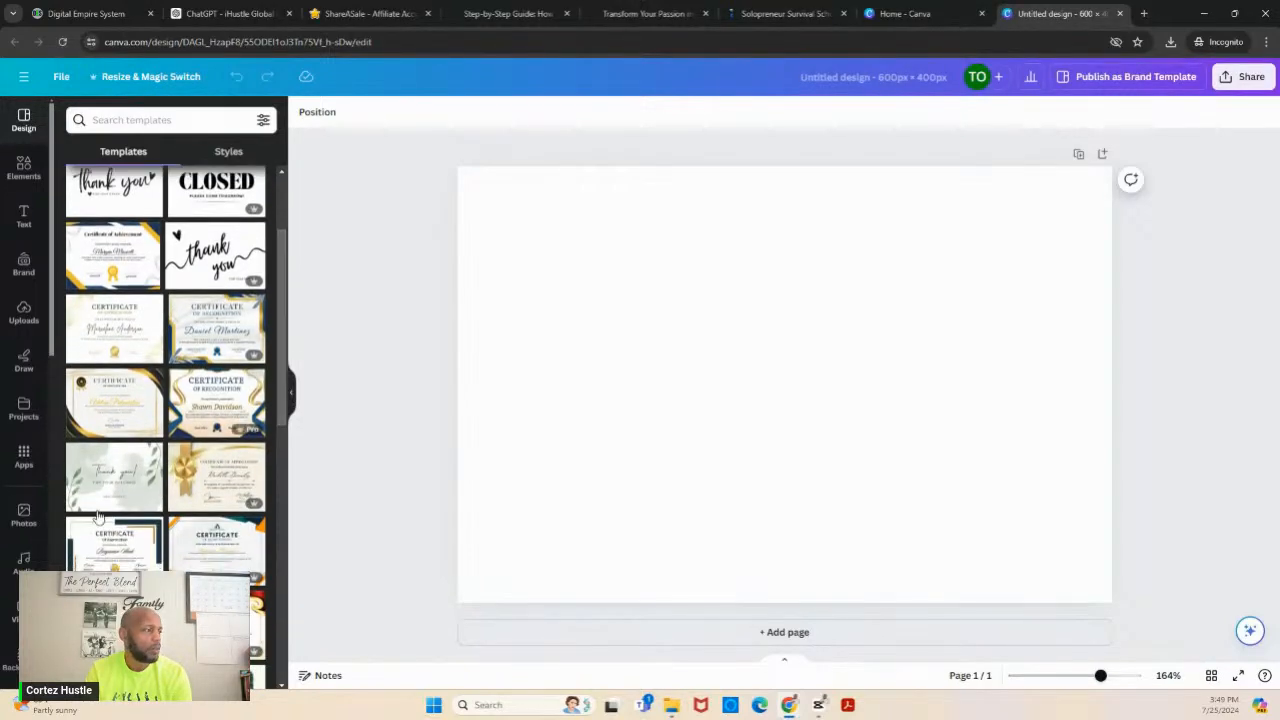
pyautogui.click(24, 515)
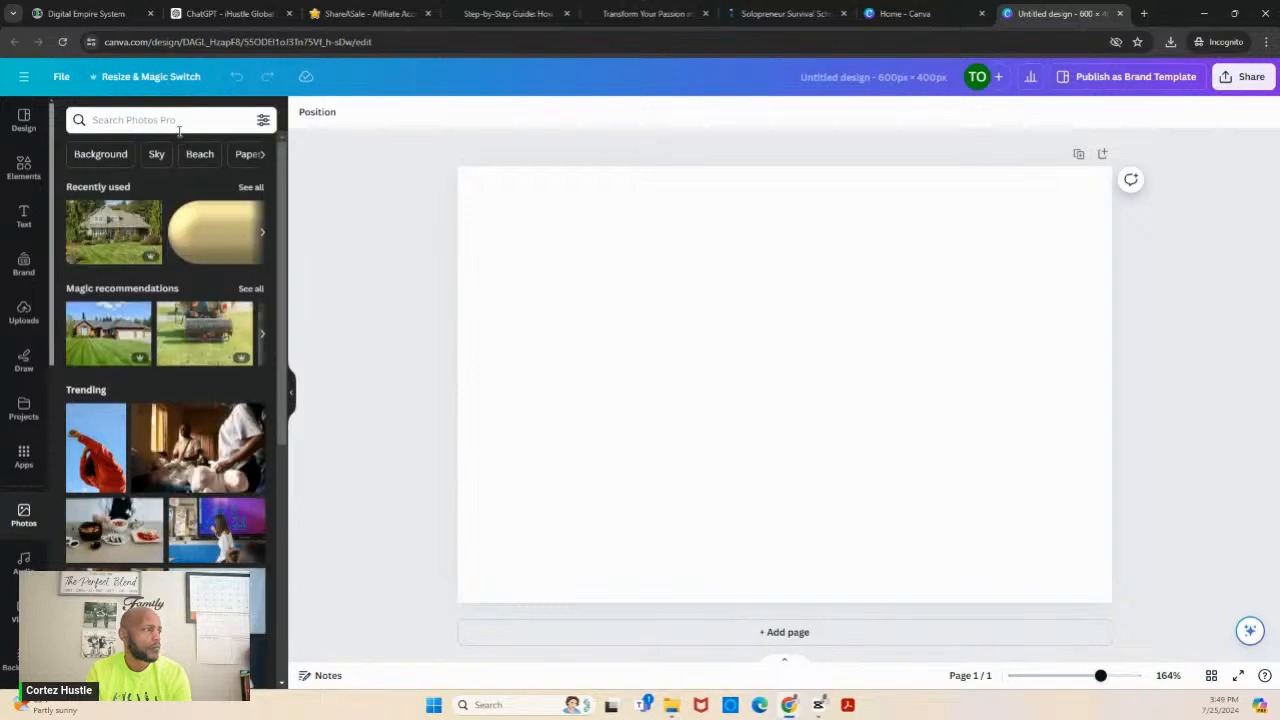
pyautogui.click(179, 129)
pyautogui.write('work')
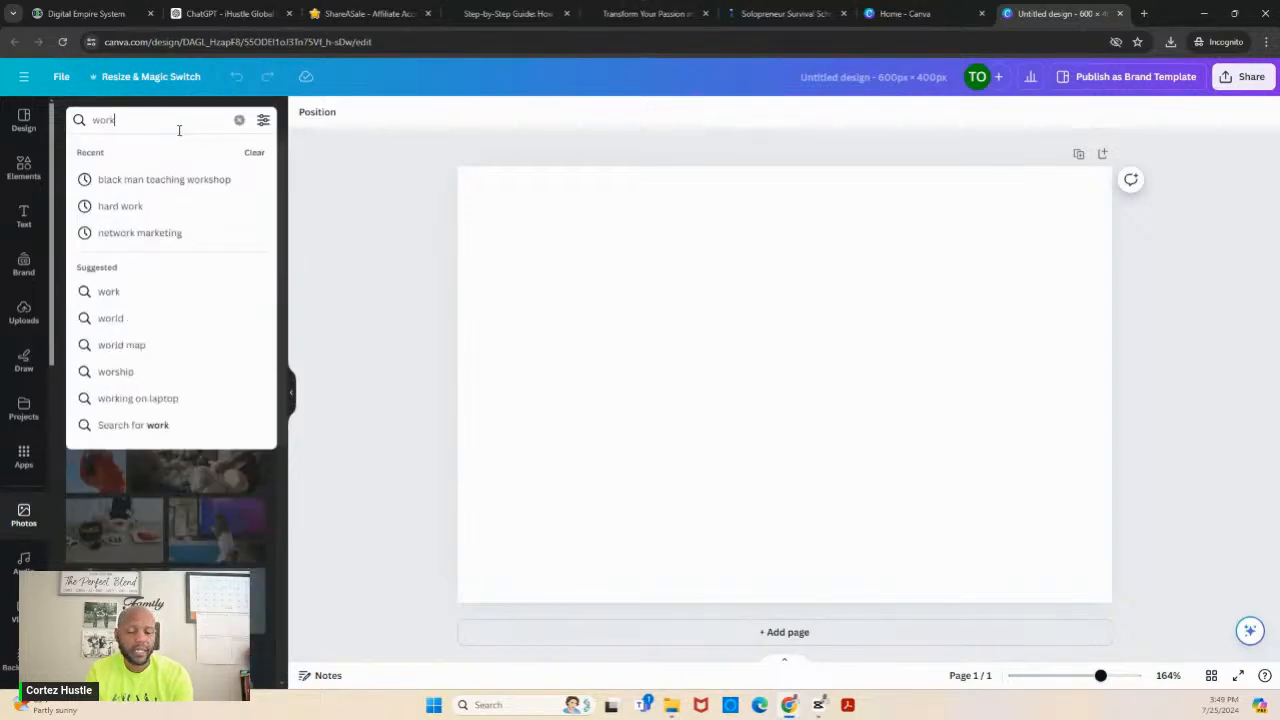
pyautogui.write(' lif')
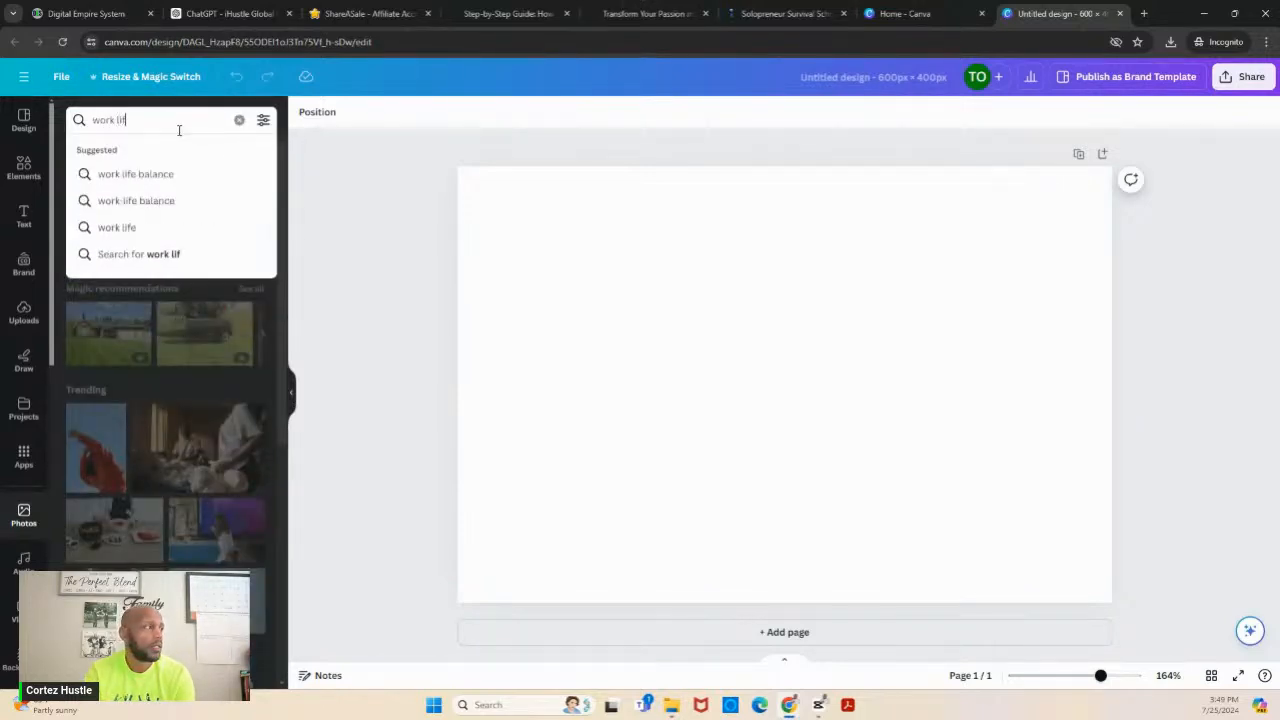
pyautogui.write('e')
pyautogui.click(164, 173)
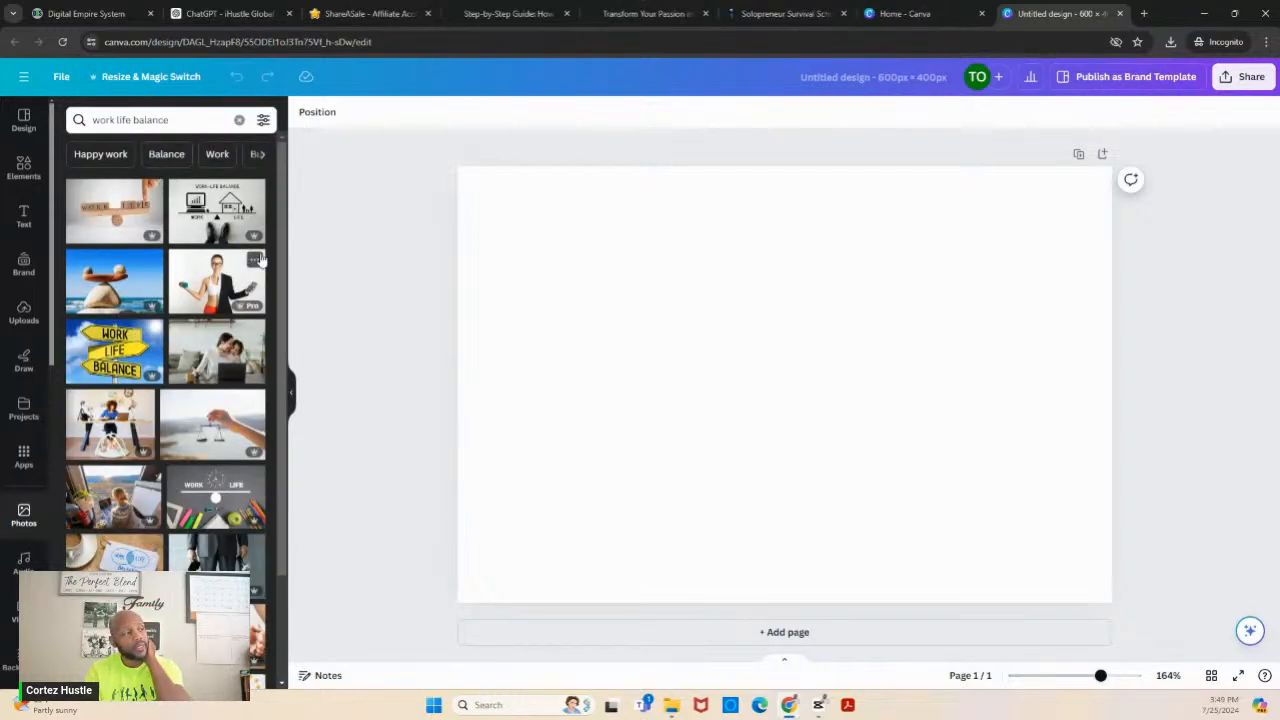
# - Add the "Work-Life Balance" photo with the computer, house and black shoes to the page and enlarge it toward the page's lower-left corner
pyautogui.moveTo(283, 300); pyautogui.dragTo(284, 373)
pyautogui.scroll(3, 284, 373)
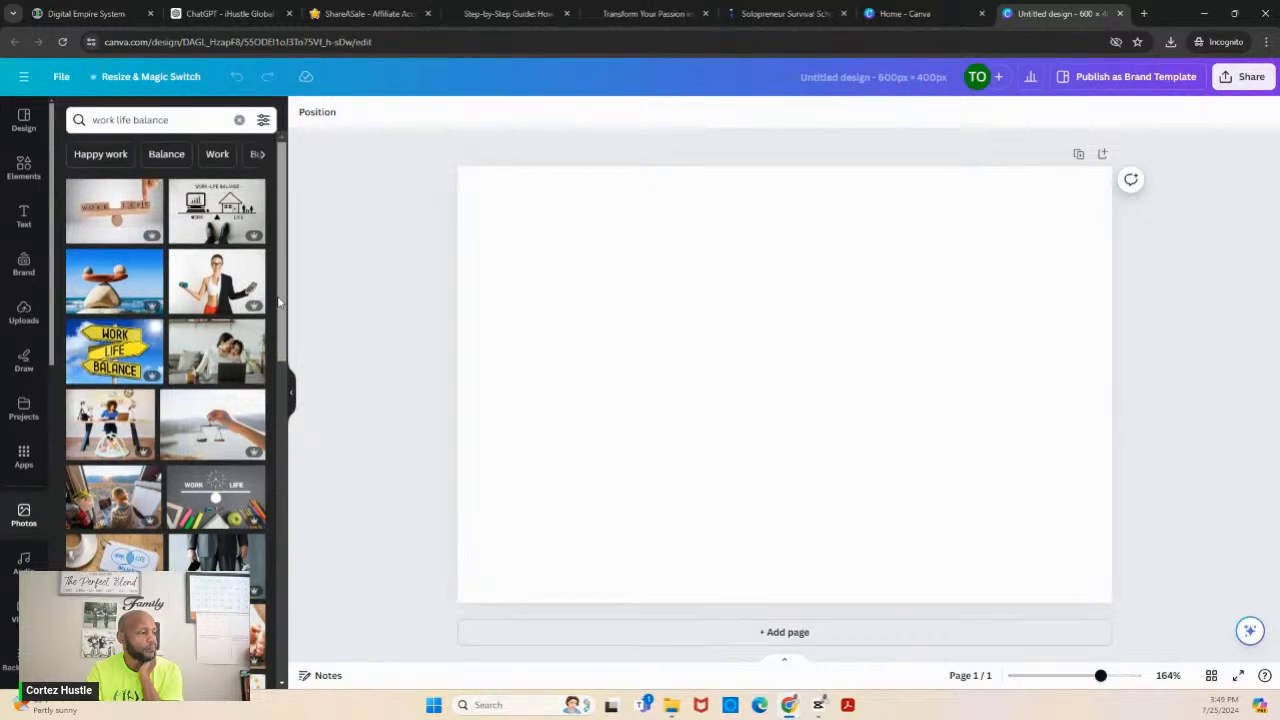
pyautogui.click(197, 195)
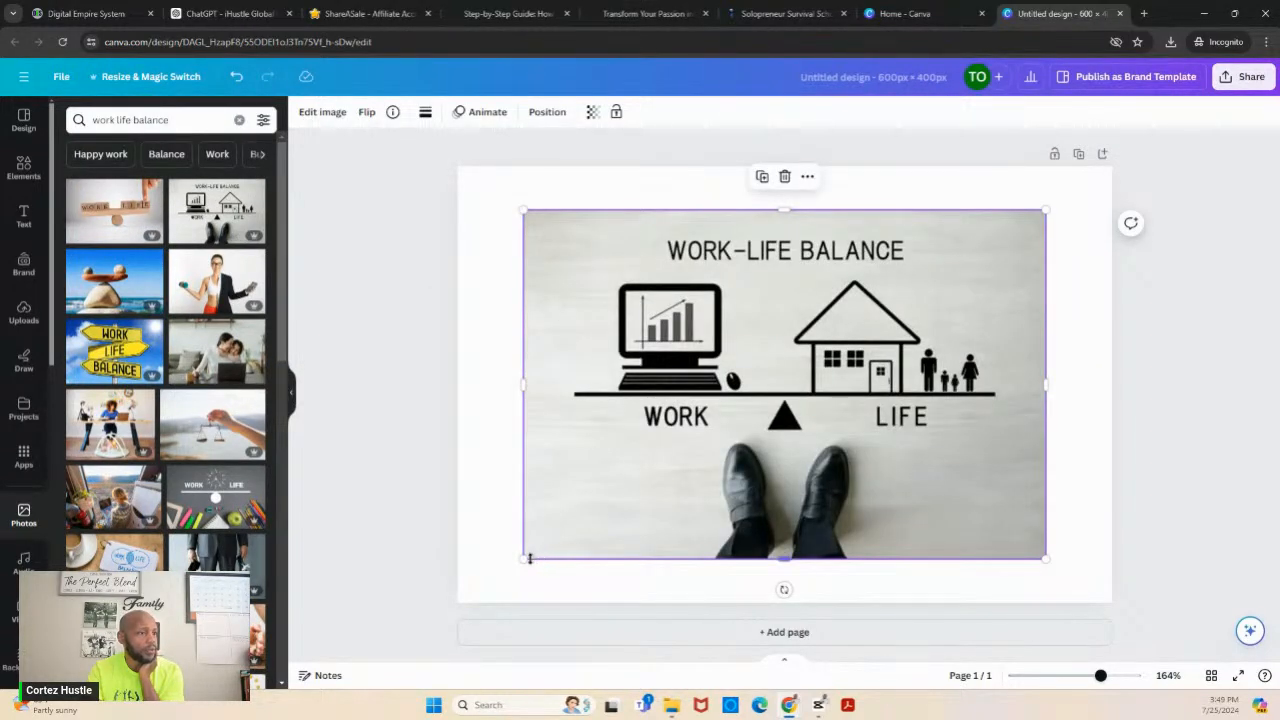
pyautogui.moveTo(522, 559); pyautogui.dragTo(496, 577)
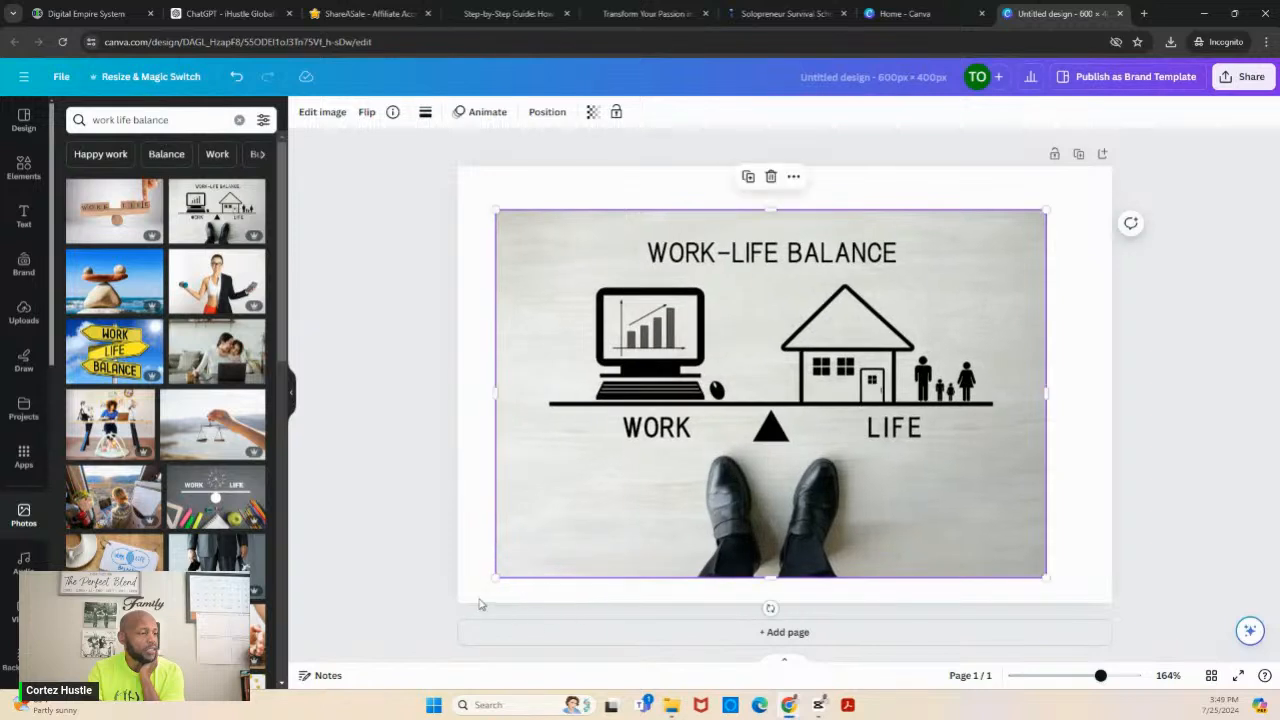
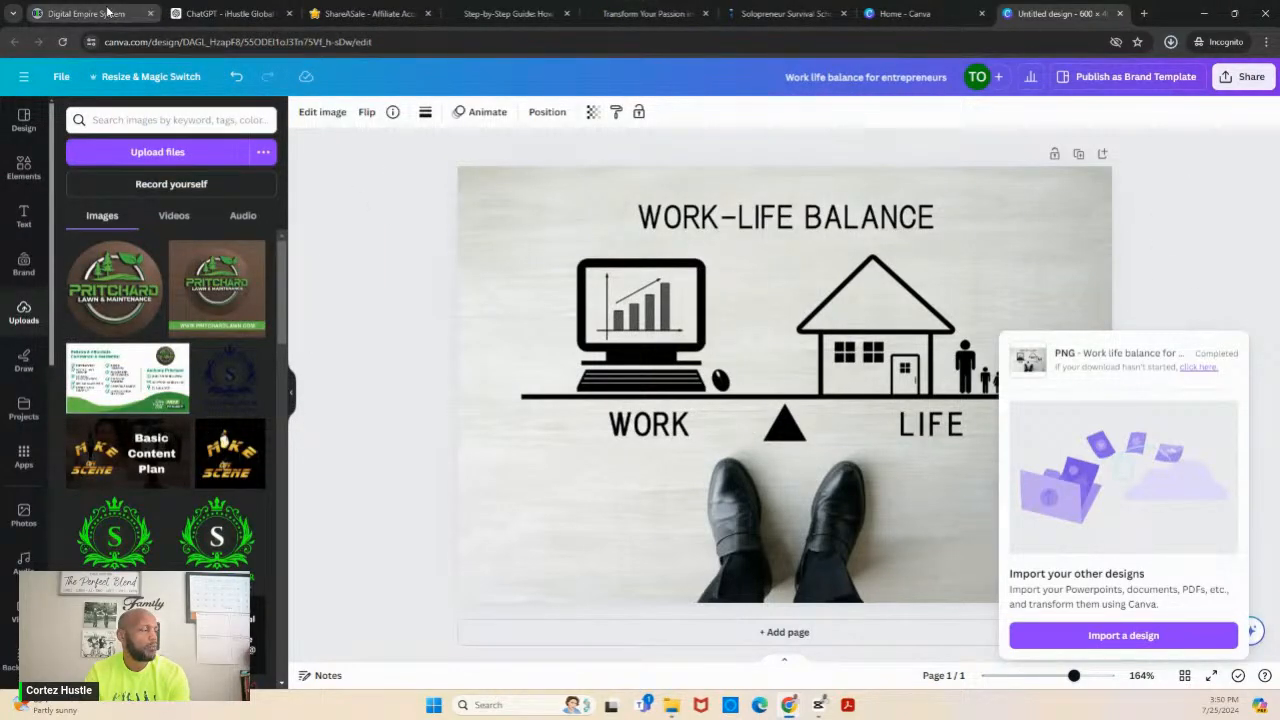
# - Switch to Digital Empire System, upload "Work life balance for entrepreneurs.png" from Downloads and set it as the new post's cover image
pyautogui.click(140, 12)
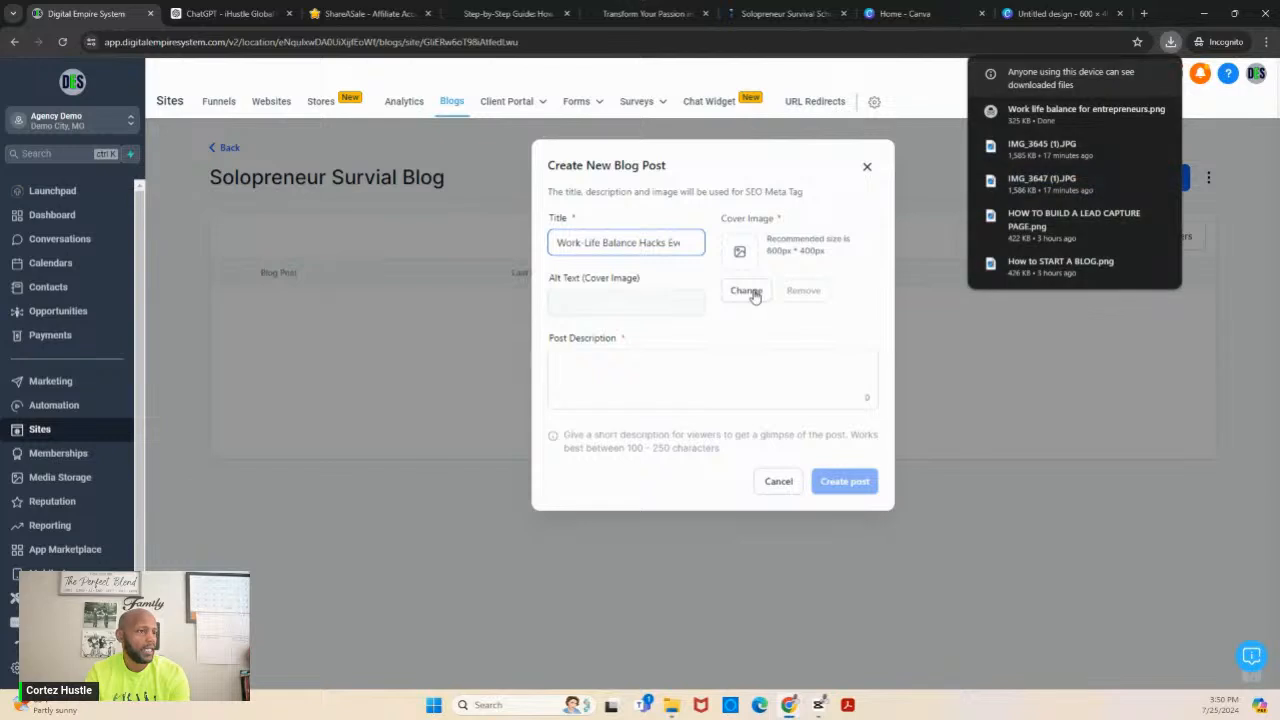
pyautogui.click(751, 291)
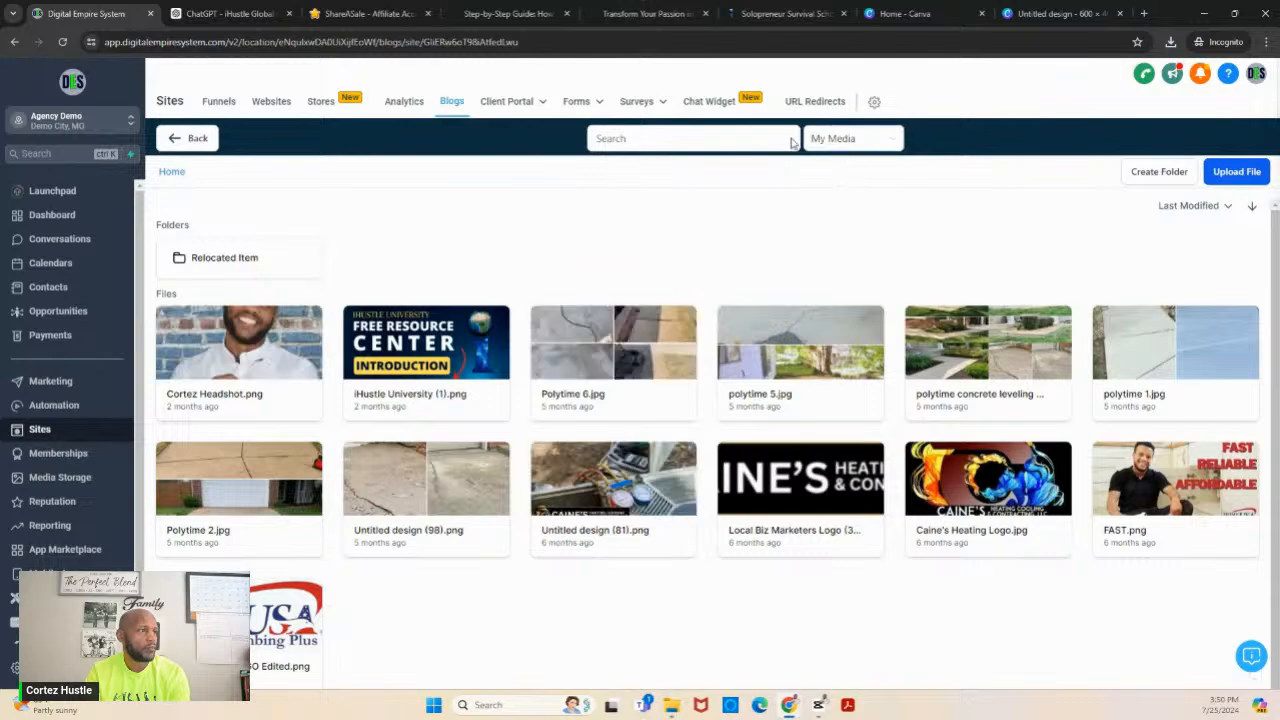
pyautogui.click(1226, 175)
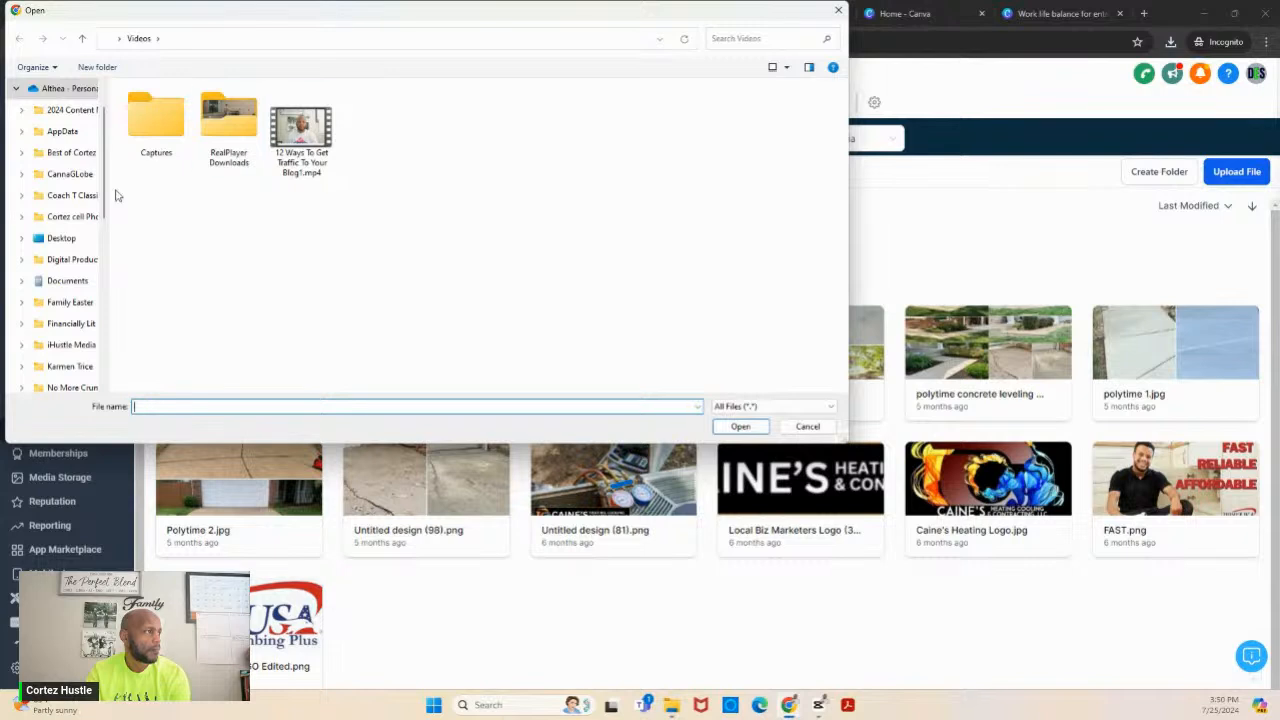
pyautogui.scroll(-2, 90, 225)
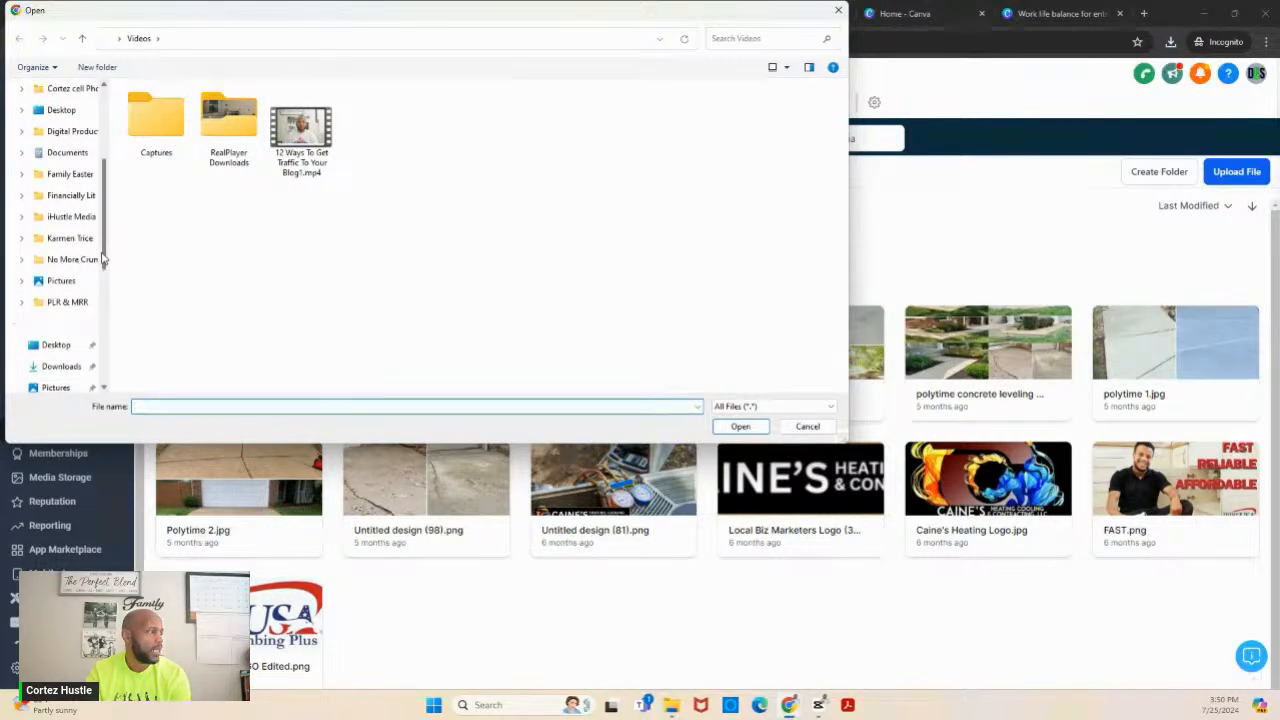
pyautogui.click(62, 367)
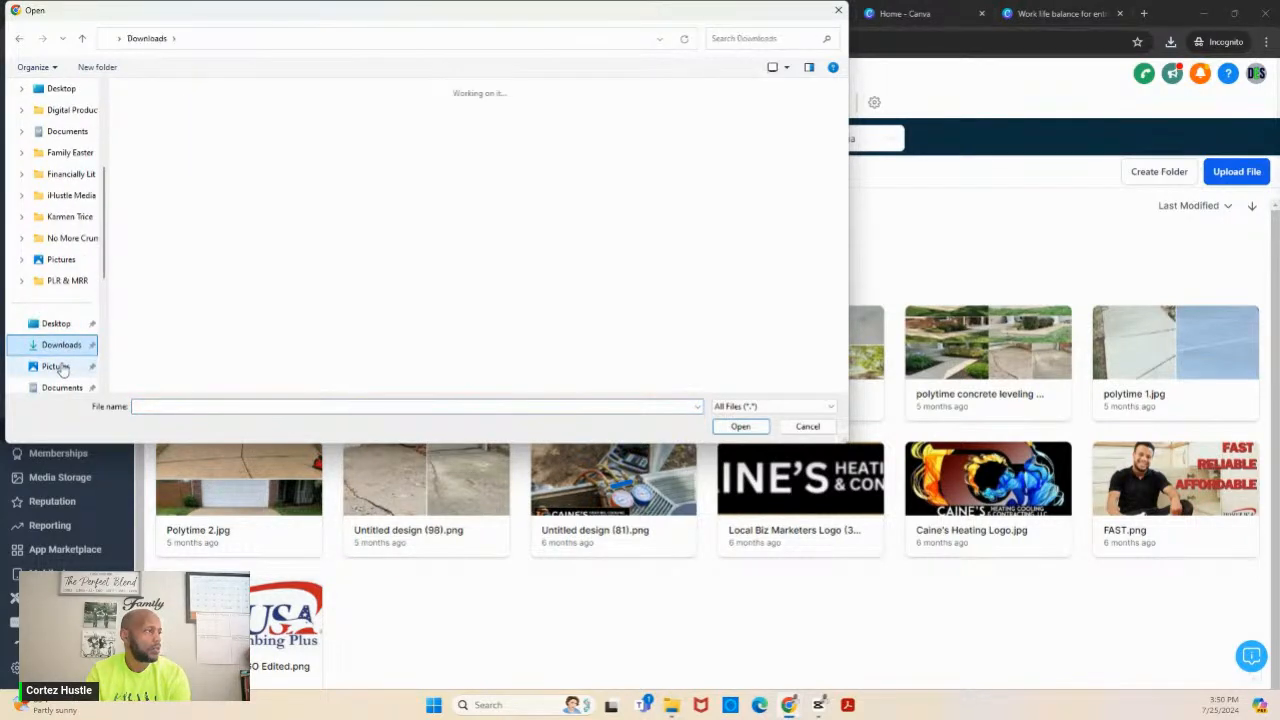
pyautogui.doubleClick(197, 226)
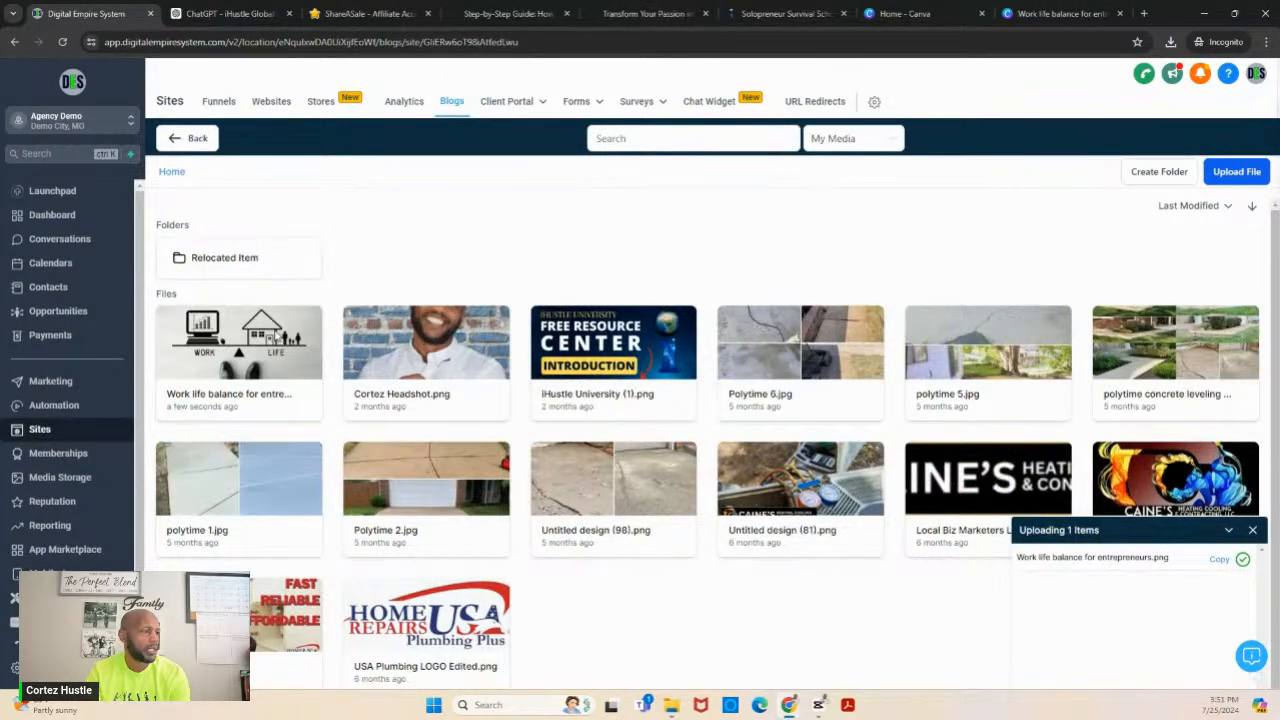
pyautogui.click(276, 336)
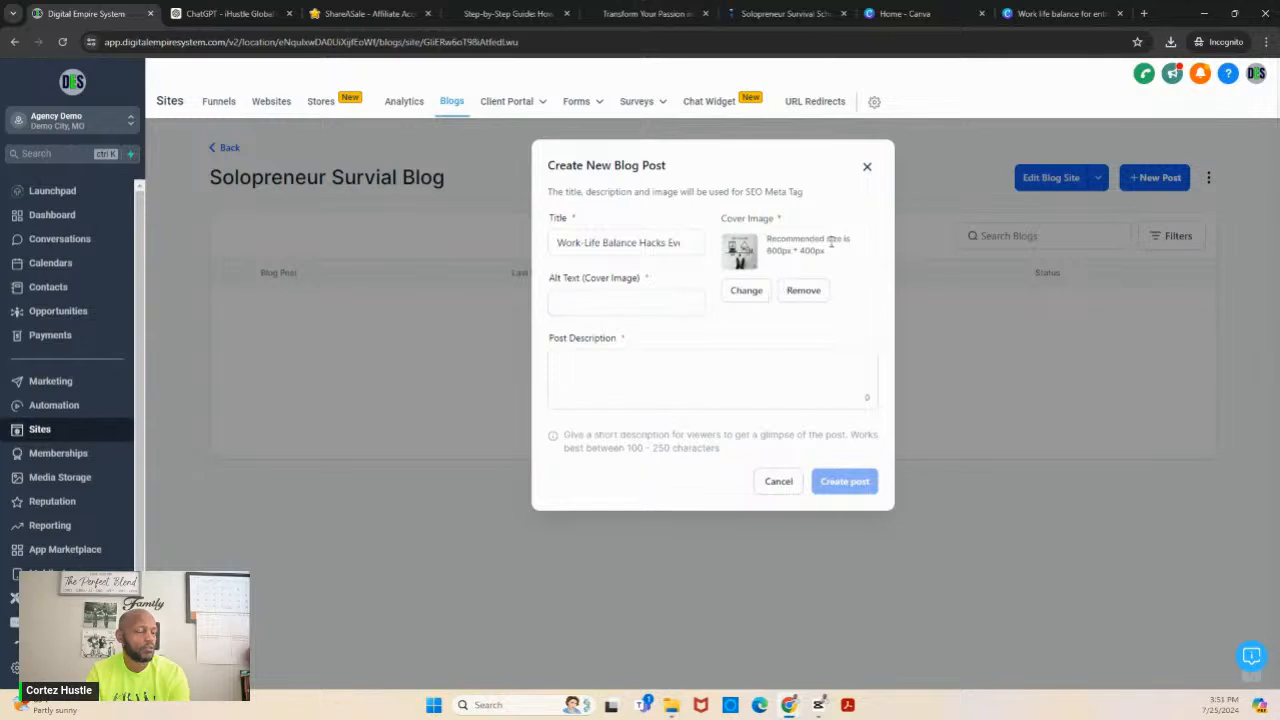
# - Enter "Work-life balance for entrepreneurs" as the cover image's alt text
pyautogui.click(658, 300)
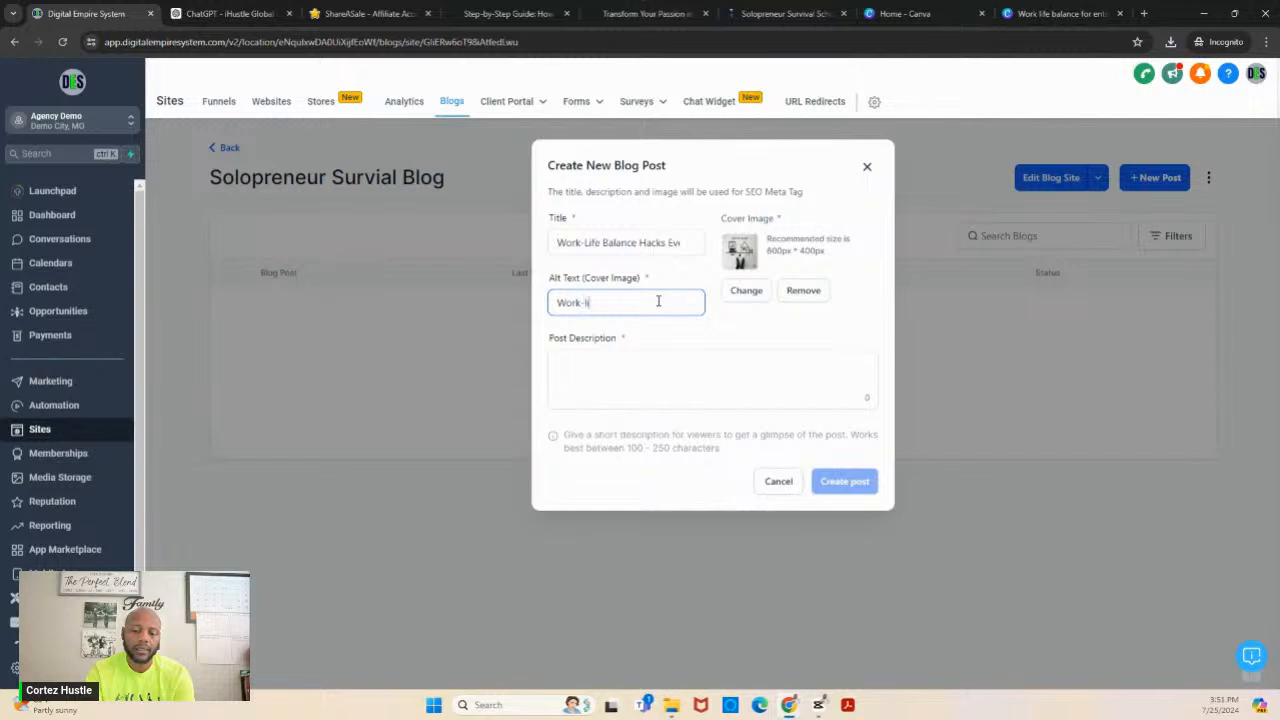
pyautogui.write('Work-life balance fo')
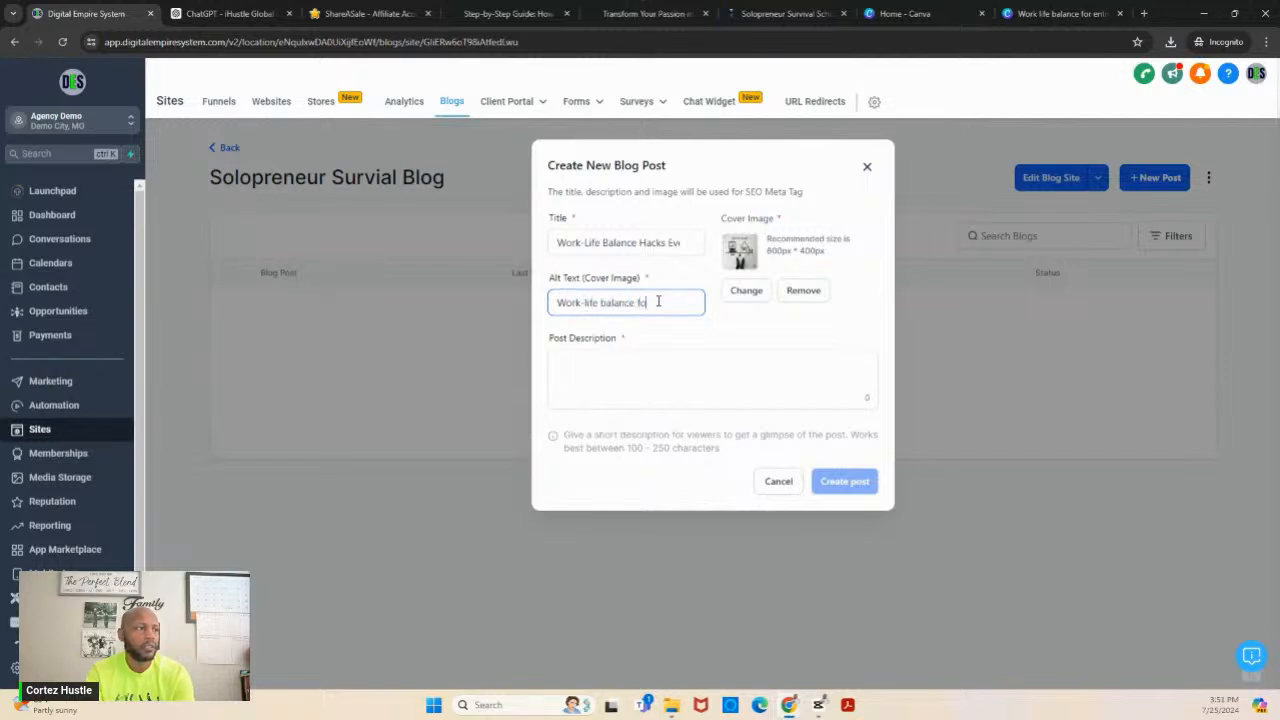
pyautogui.write('r entrepreneurs')
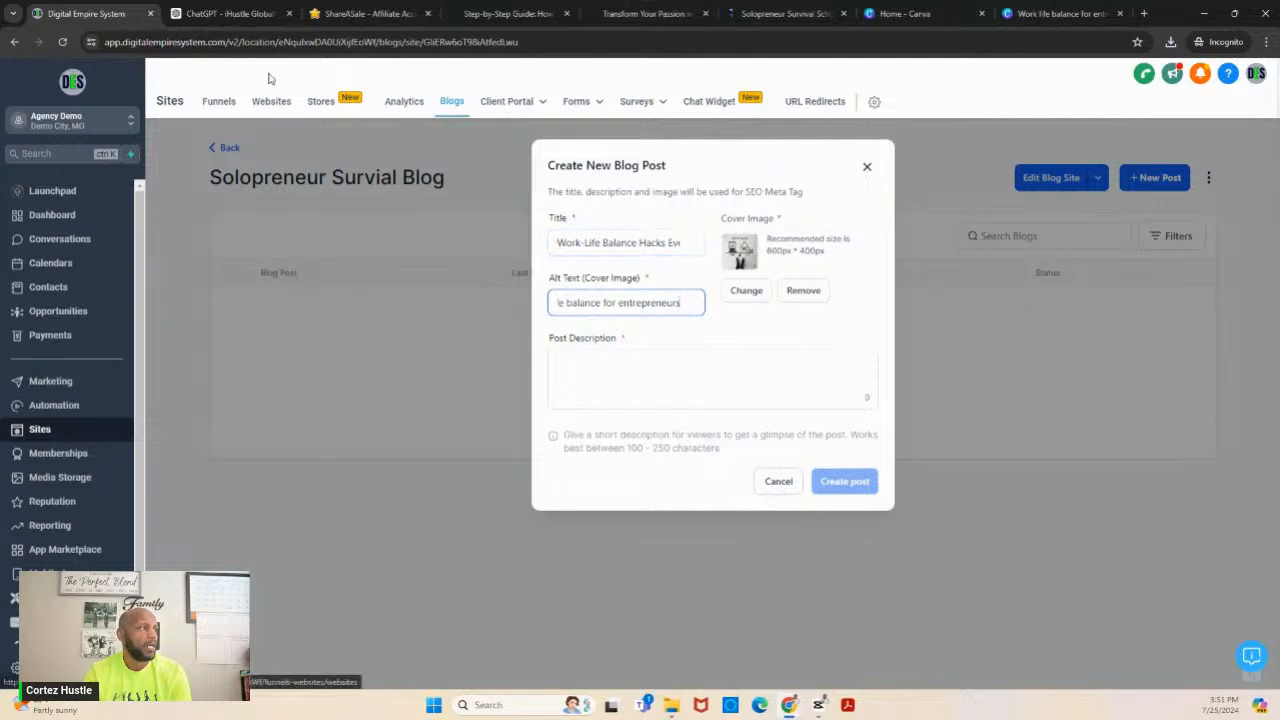
# - Switch to ChatGPT and send the prompt "Please write a blog post description for this blog article less than 250 characters but more than 100"
pyautogui.click(224, 16)
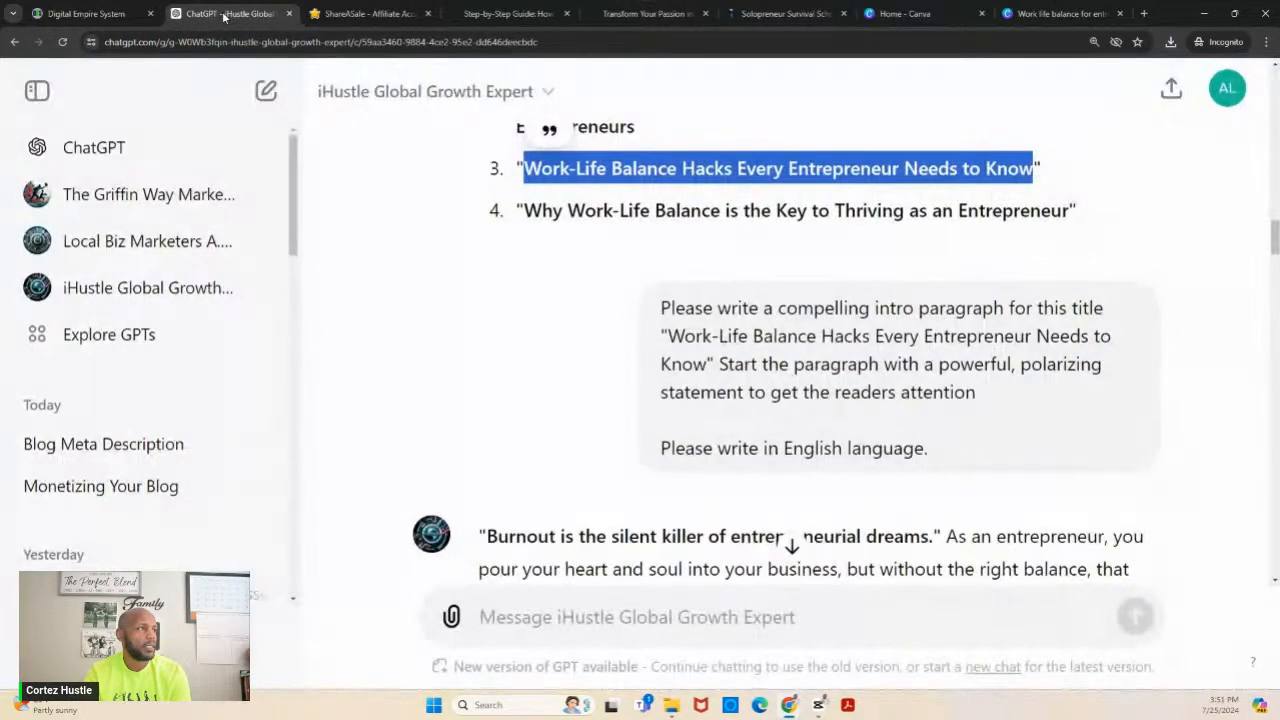
pyautogui.click(107, 14)
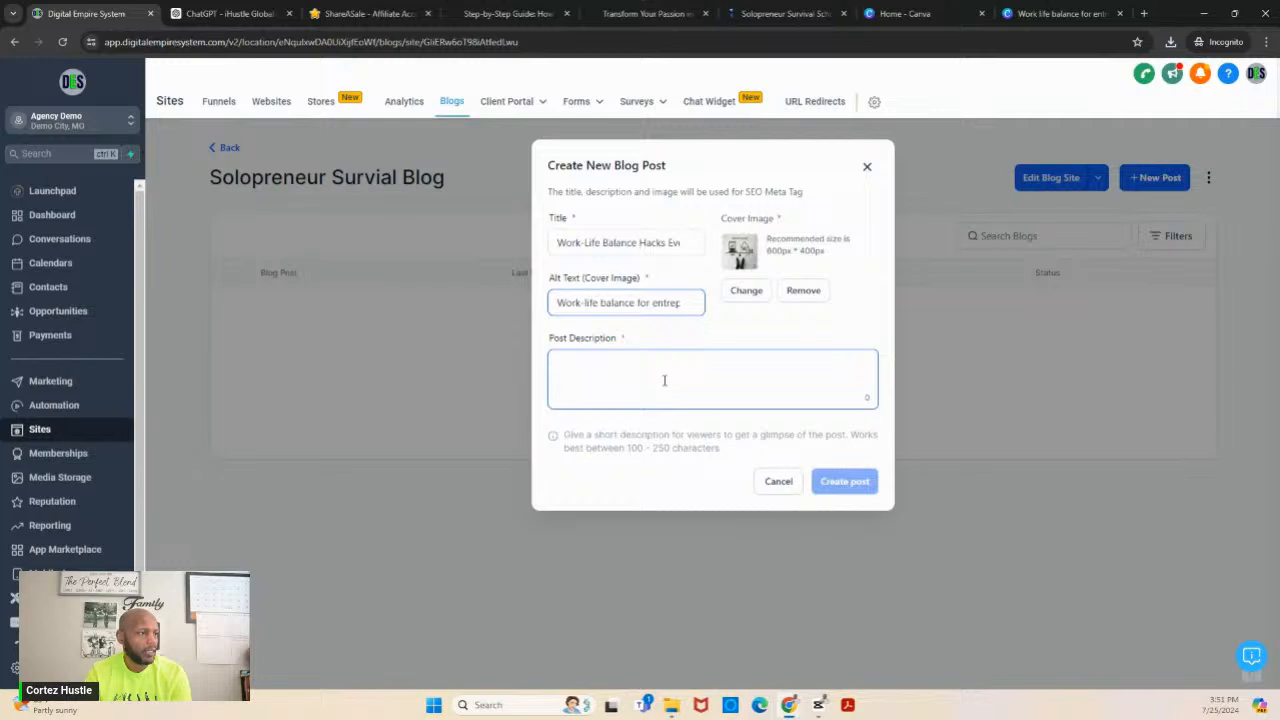
pyautogui.click(242, 16)
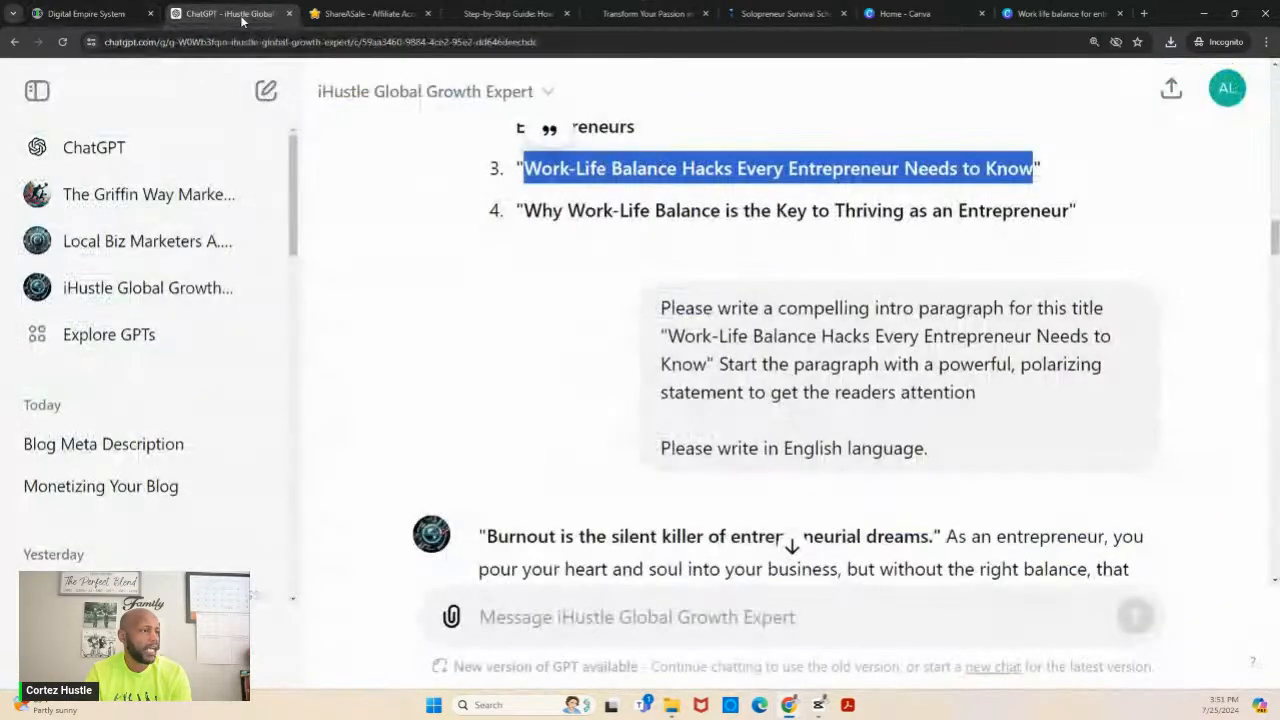
pyautogui.click(540, 621)
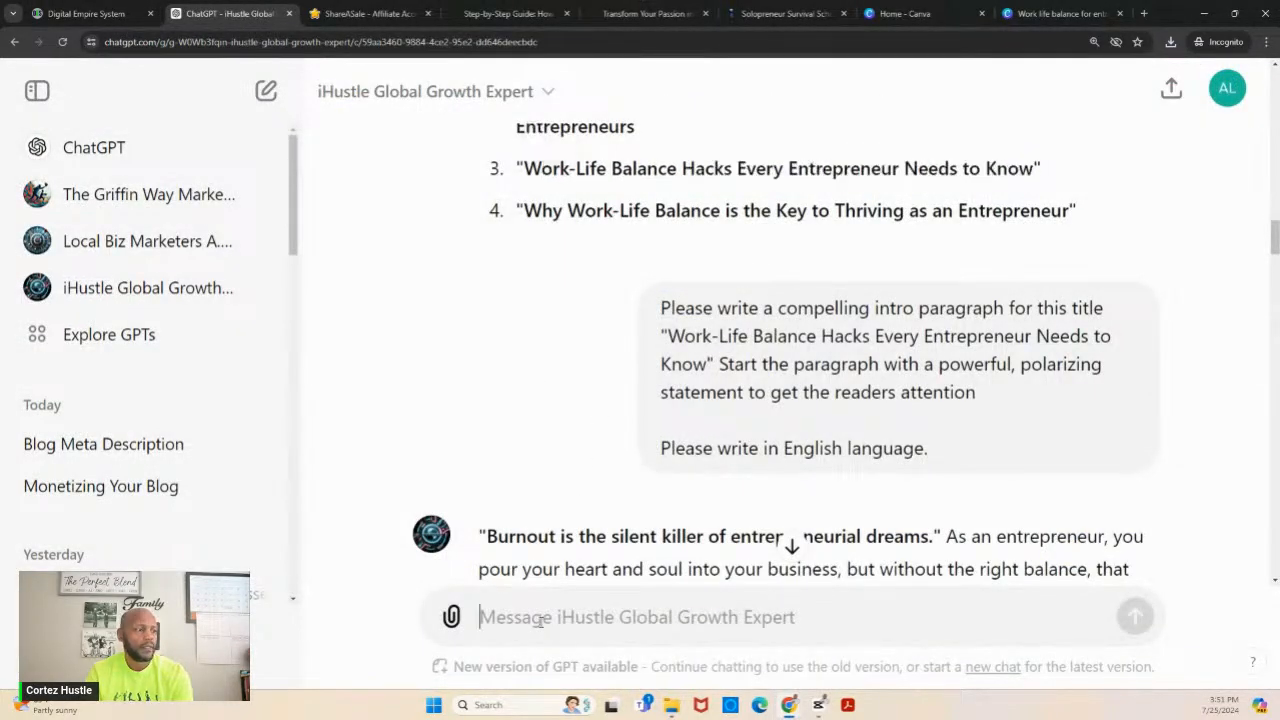
pyautogui.write('Please ')
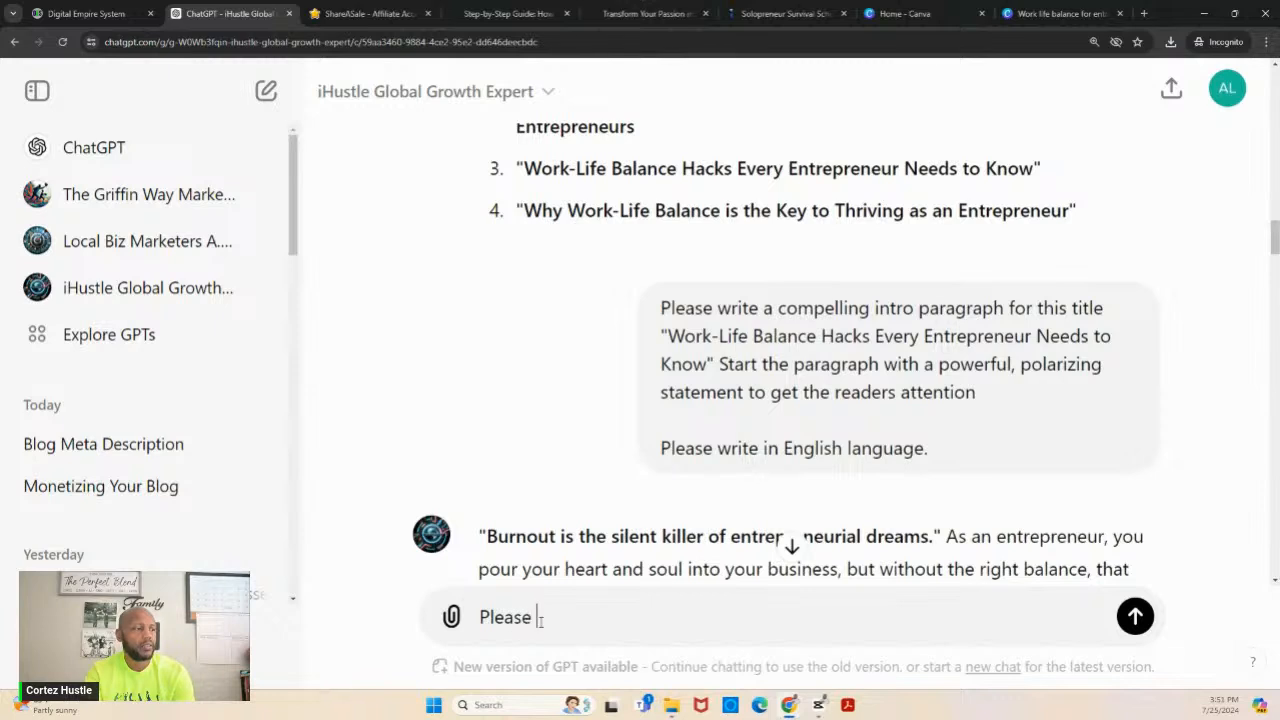
pyautogui.write('write a blo')
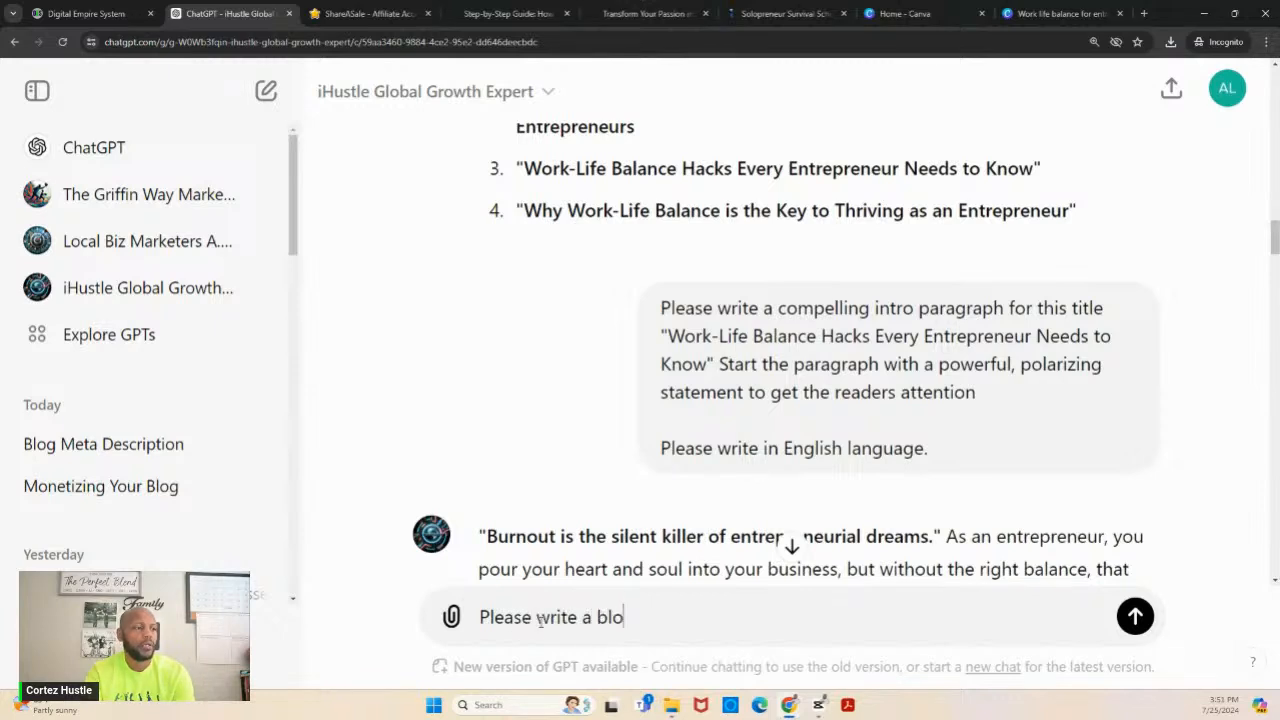
pyautogui.write('g post')
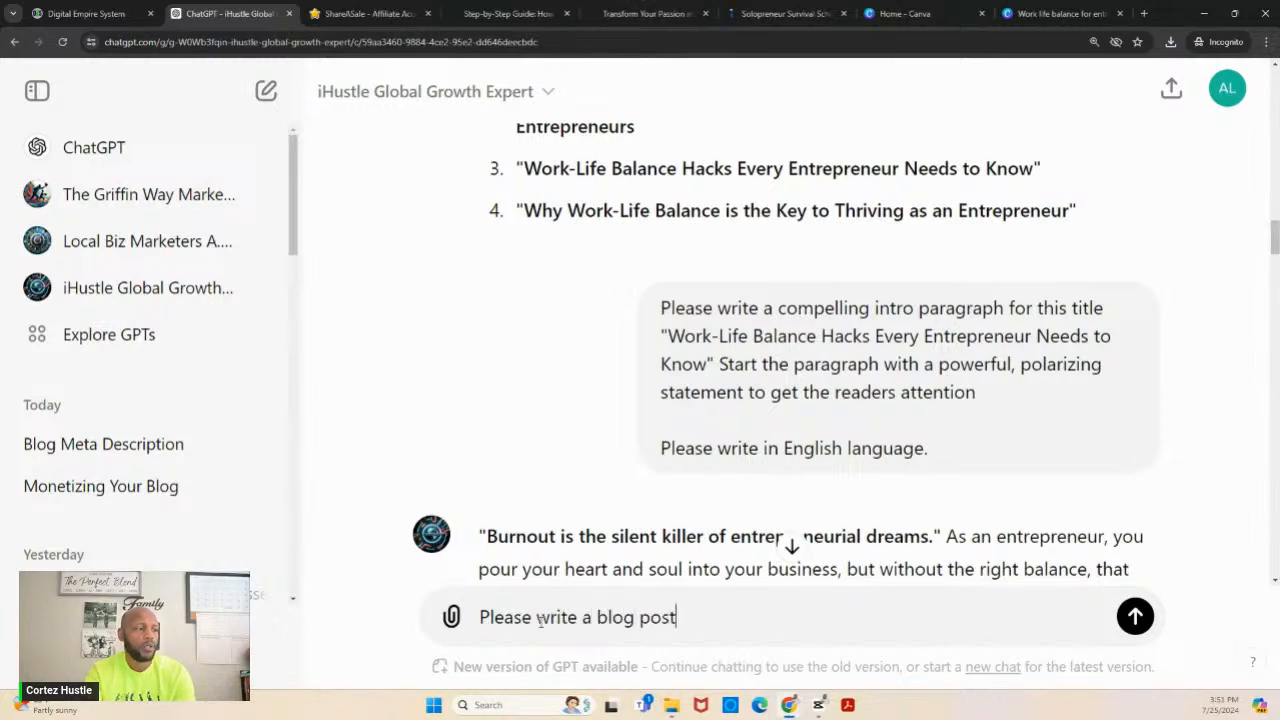
pyautogui.write(' descrip')
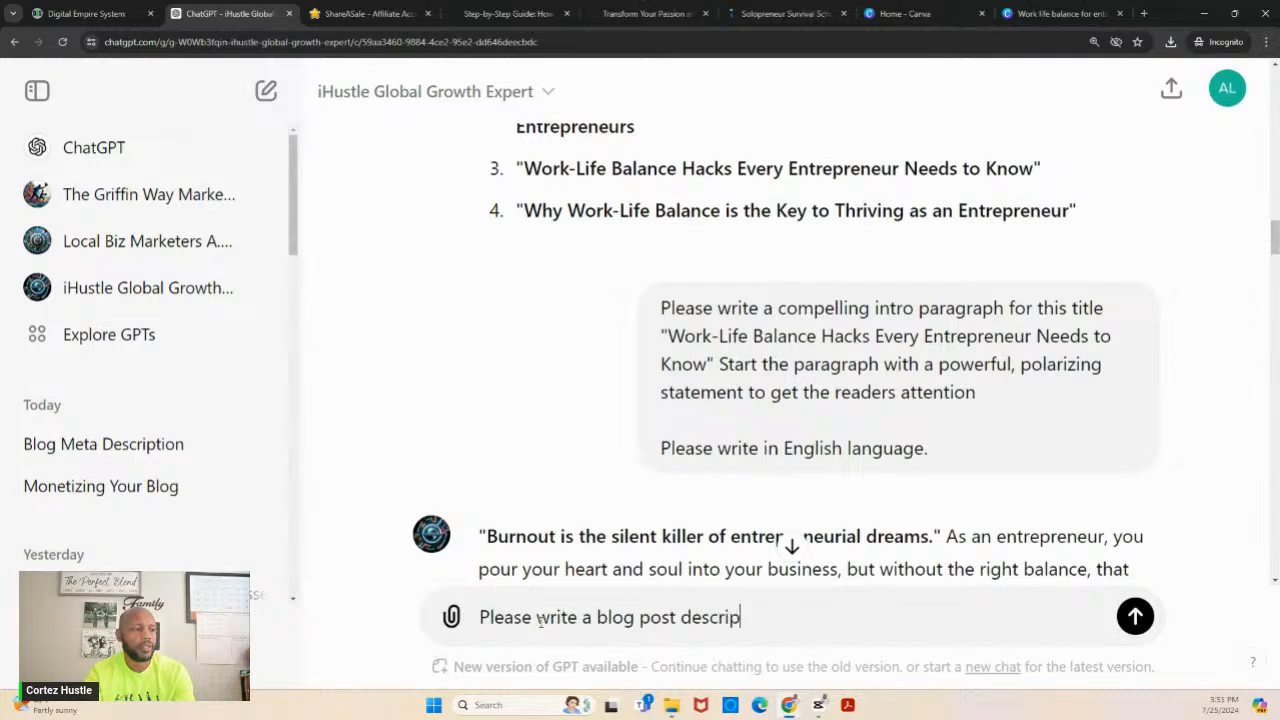
pyautogui.write('tion for ')
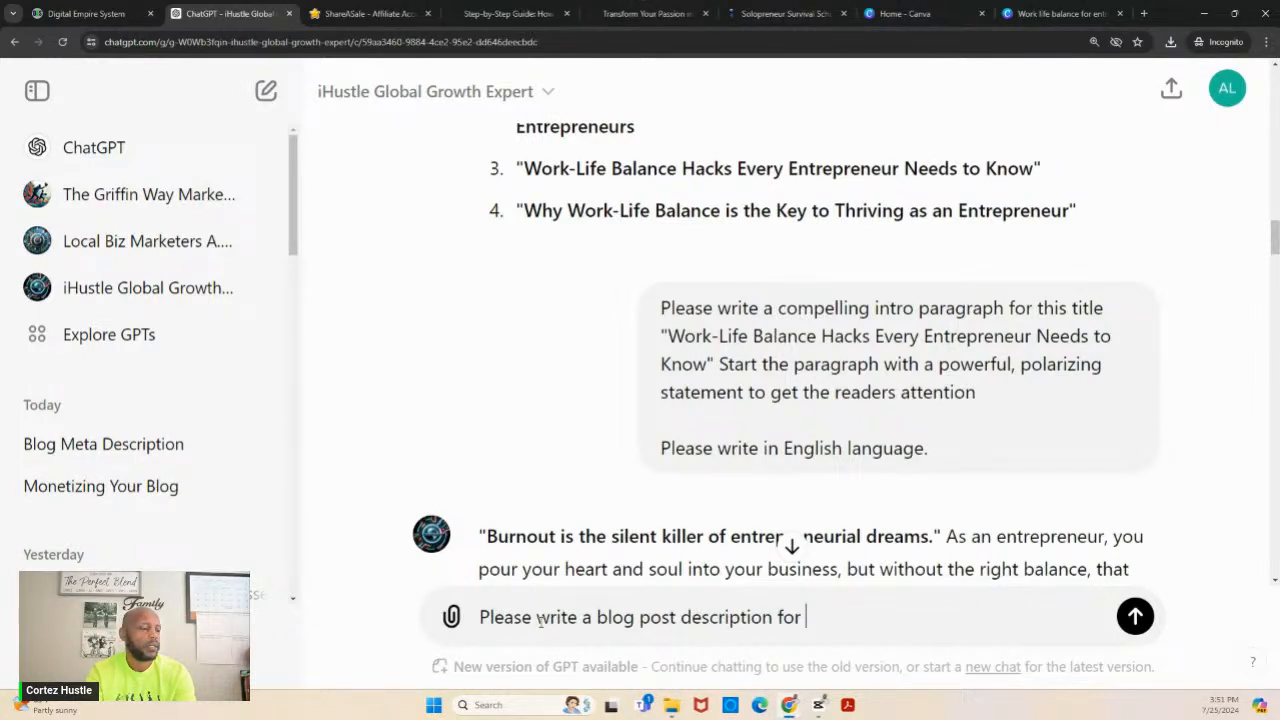
pyautogui.write('this blog')
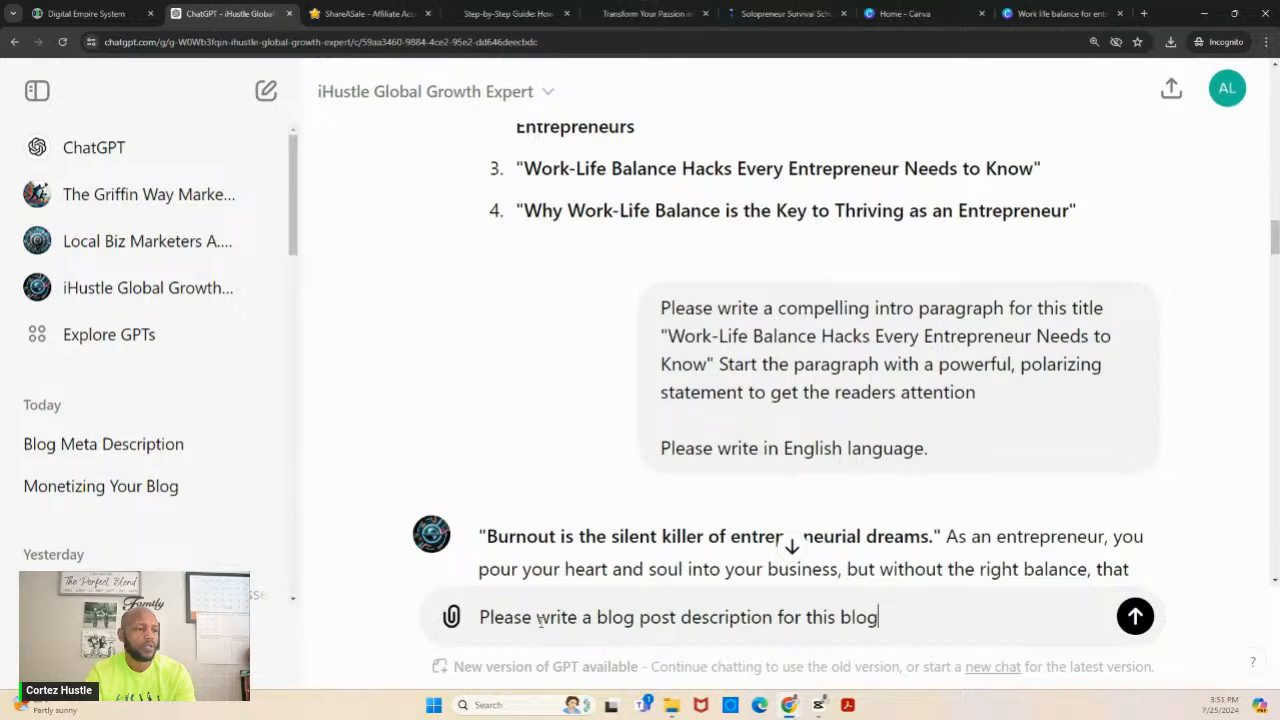
pyautogui.write(' article')
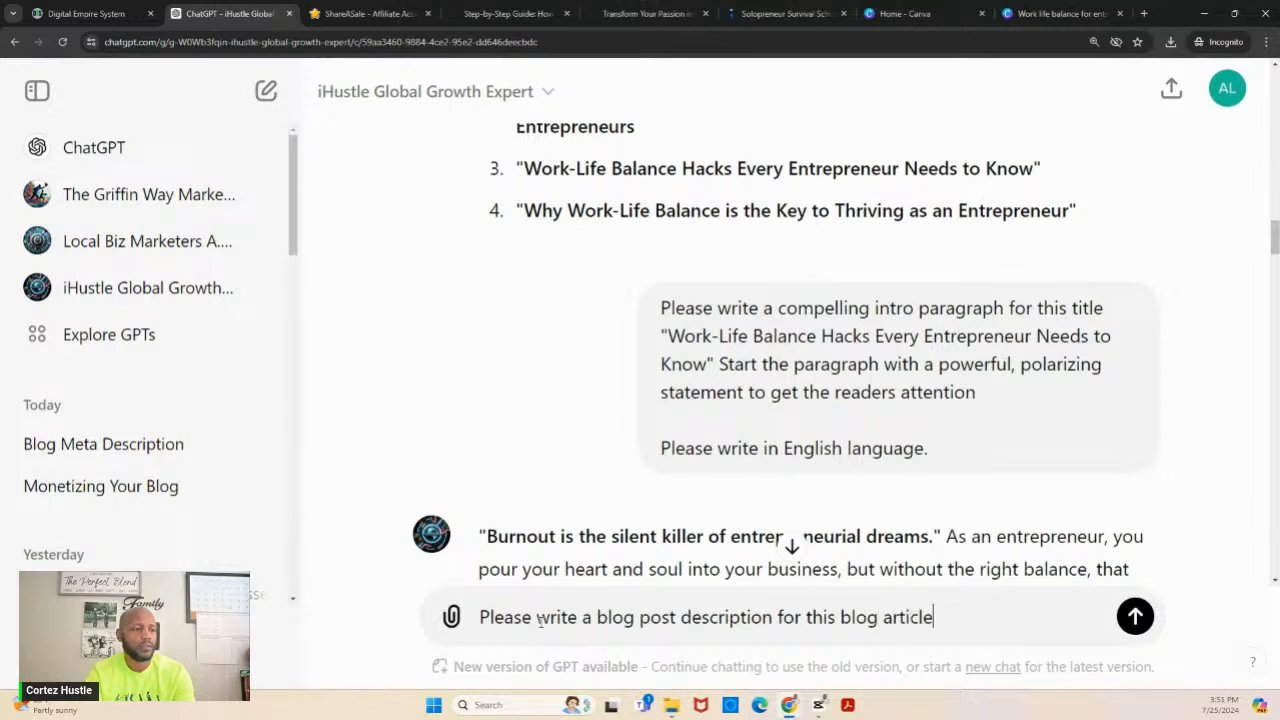
pyautogui.write(' less than')
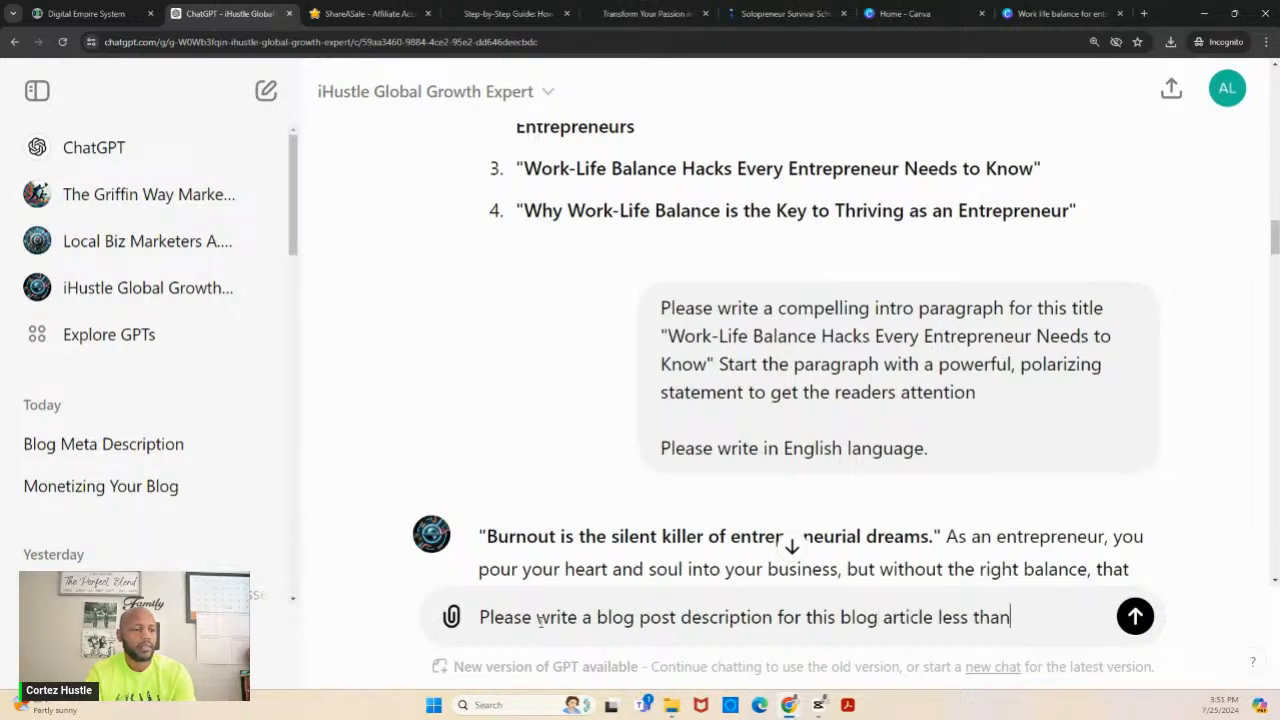
pyautogui.press('BackSpace')
pyautogui.write('n 250')
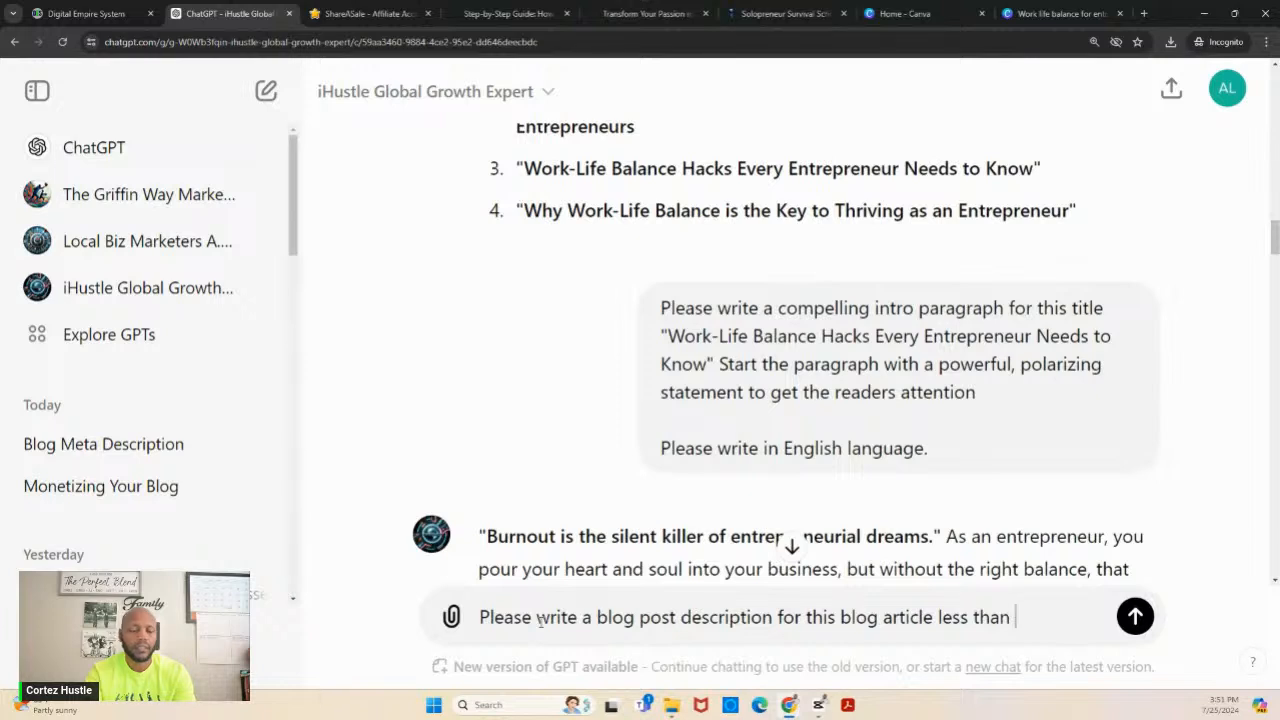
pyautogui.write(' chara')
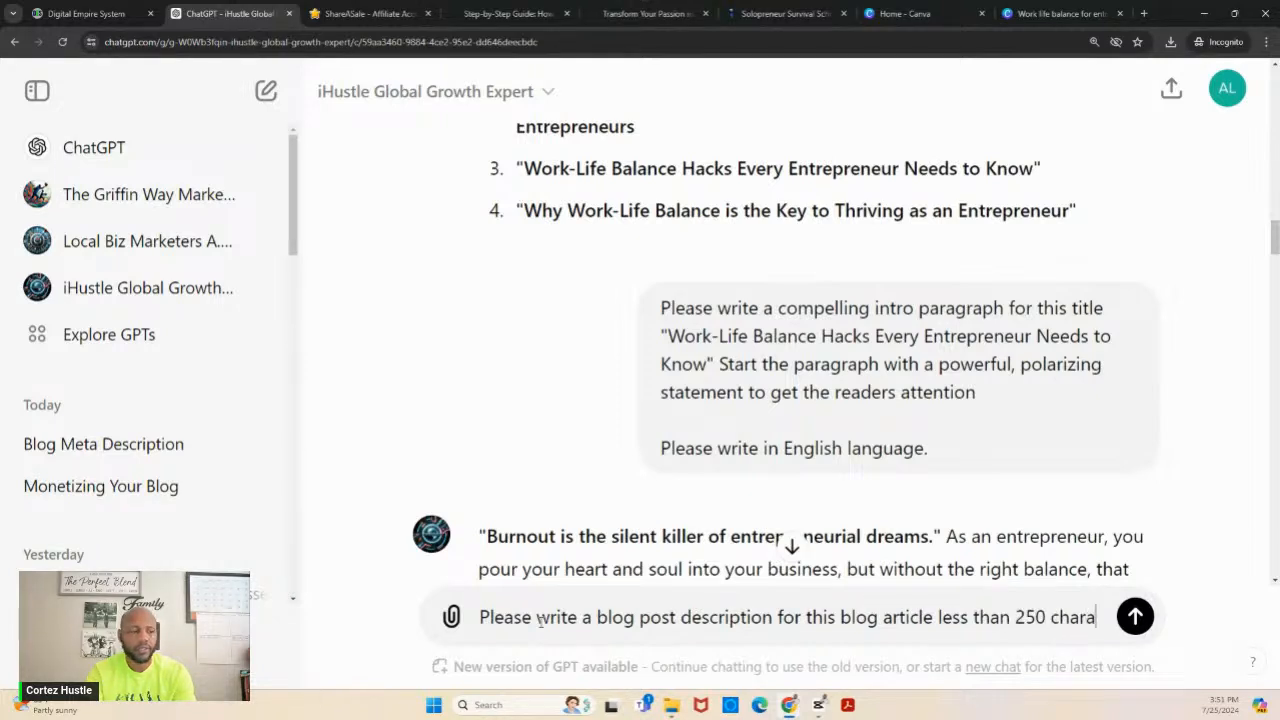
pyautogui.write('cters but ')
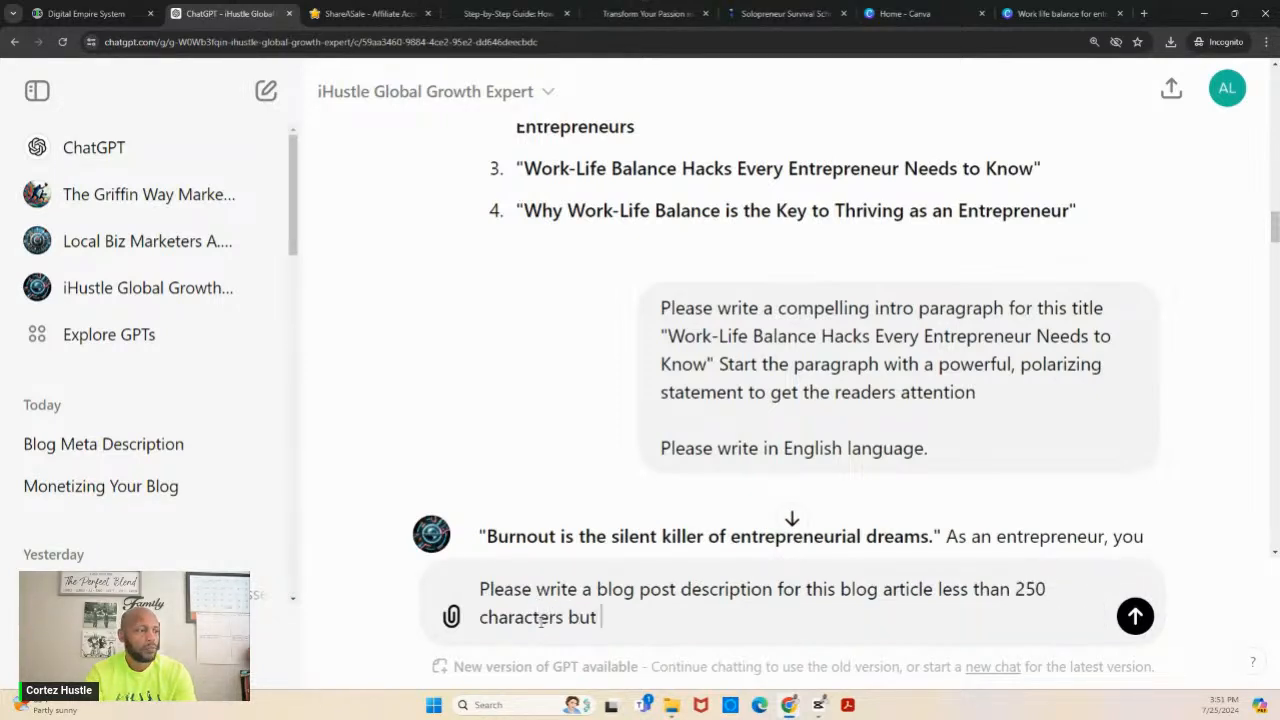
pyautogui.write('more than 100')
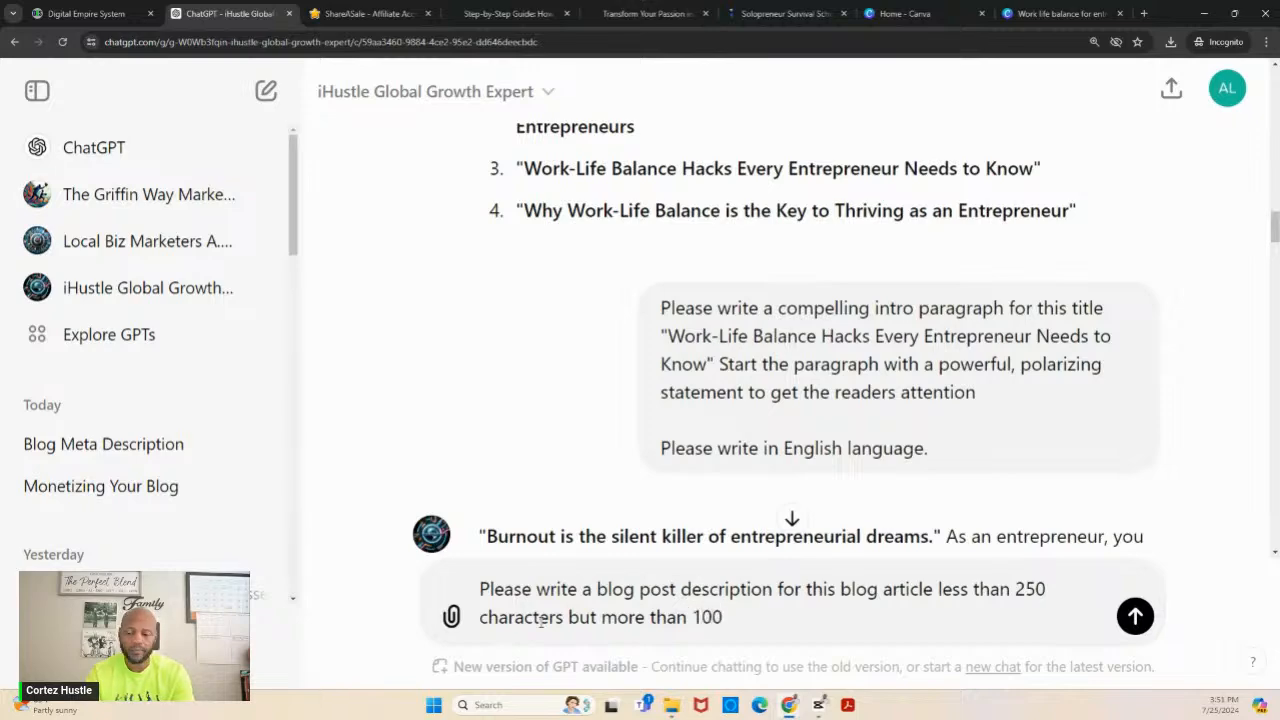
pyautogui.press('Return')
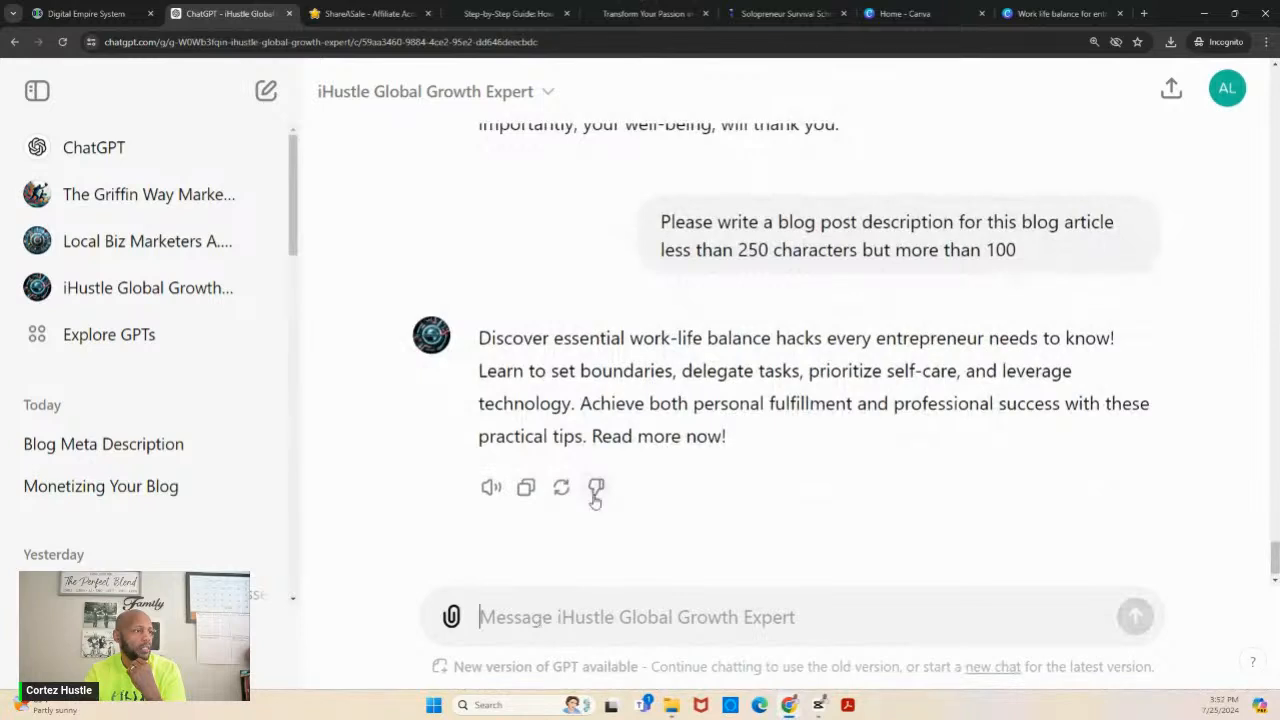
# - Copy ChatGPT's description of the work-life balance article into the new blog post's description in Digital Empire System
pyautogui.click(526, 487)
pyautogui.click(124, 14)
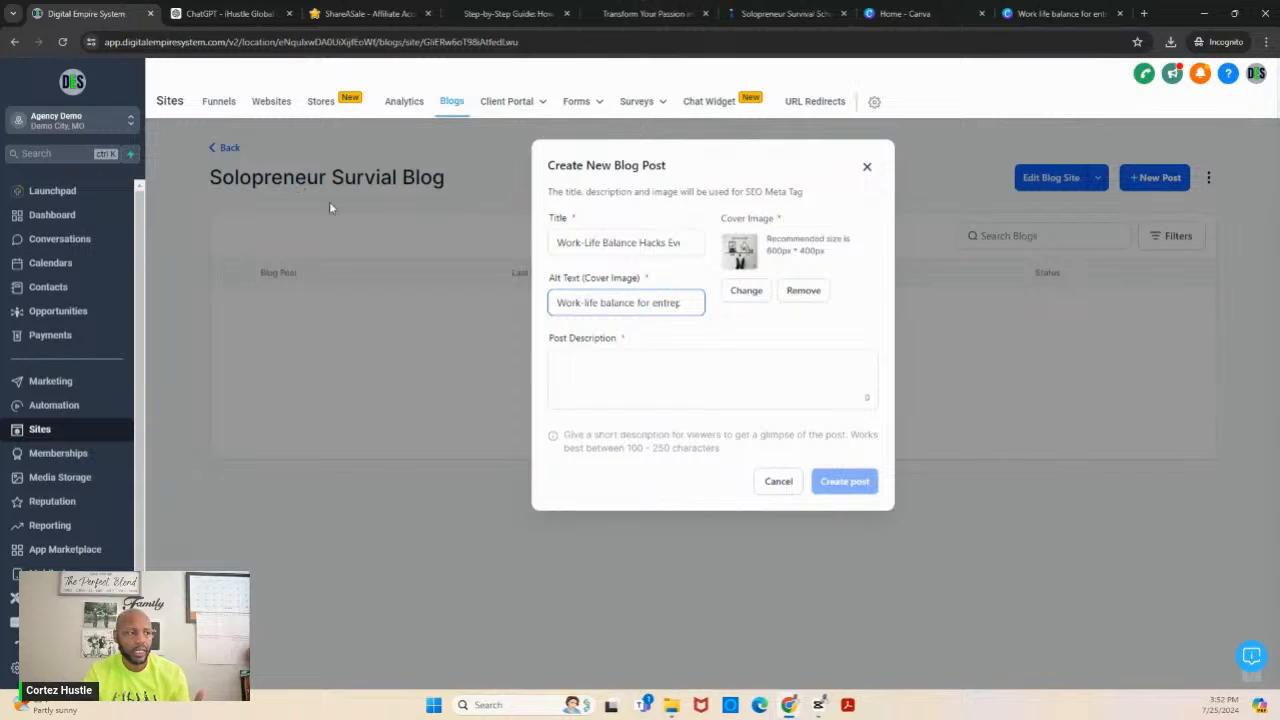
pyautogui.click(589, 370)
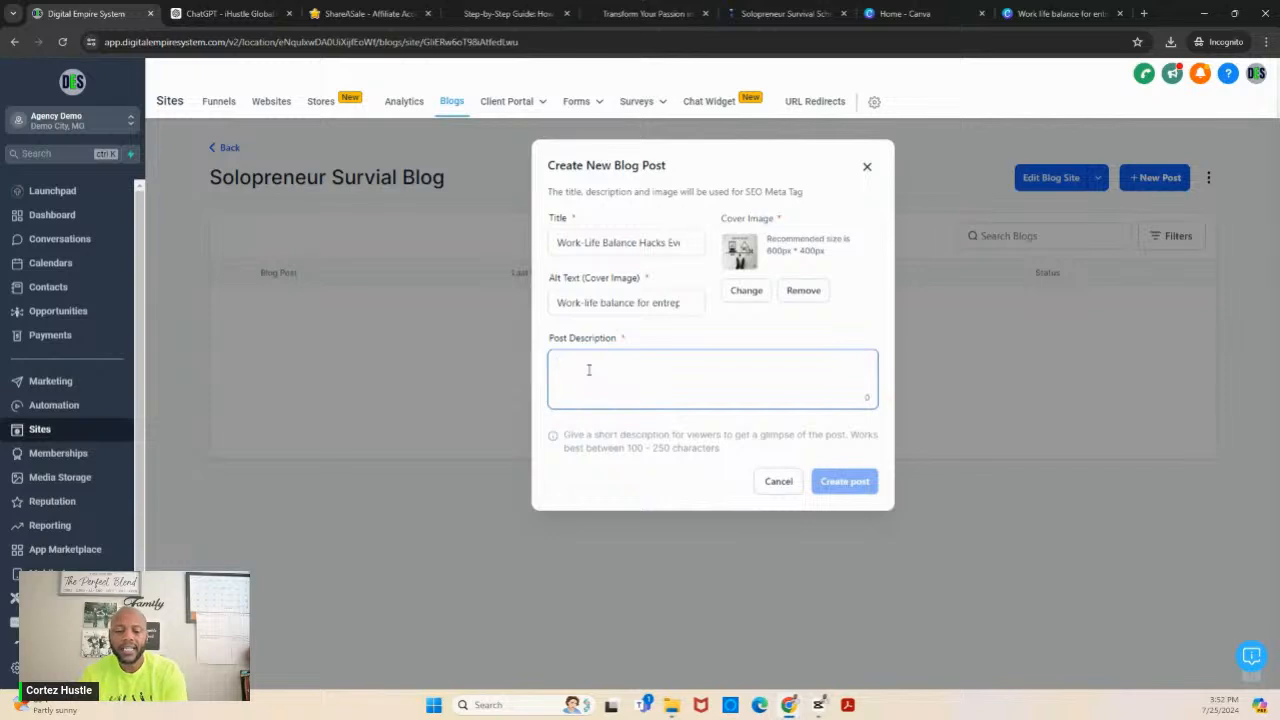
pyautogui.hotkey('ctrl', 'v')
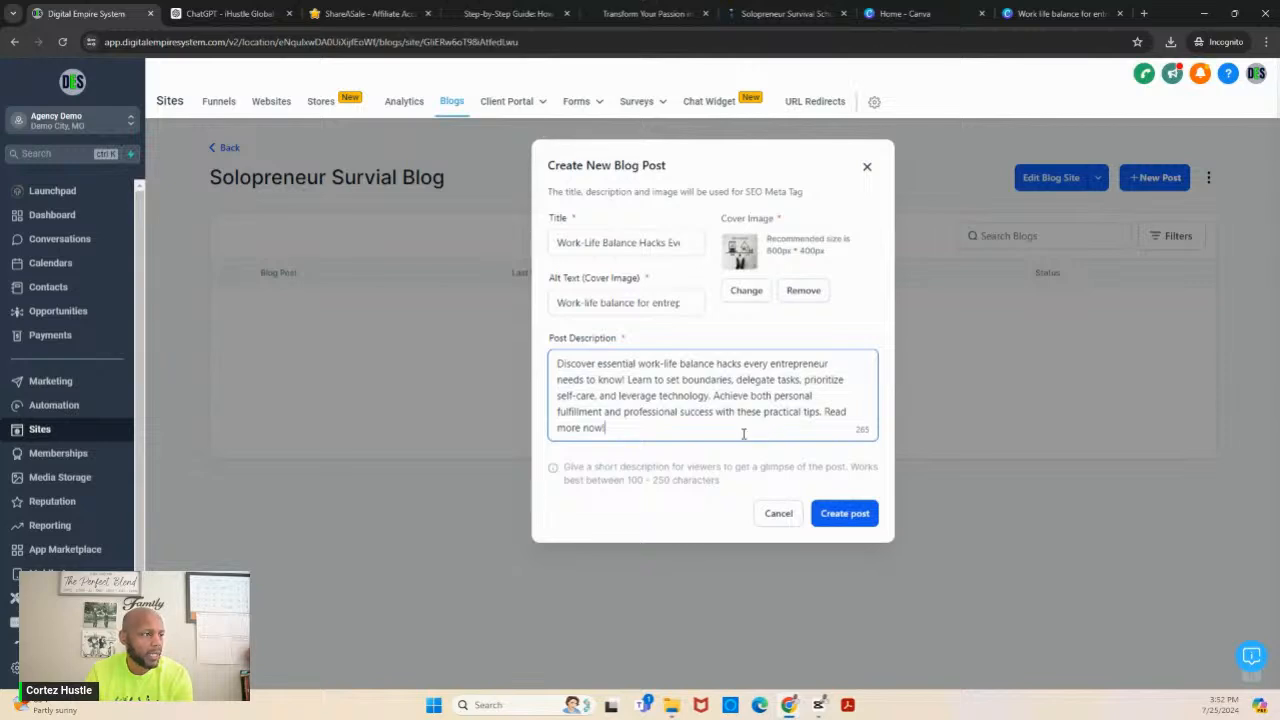
# - Remove the closing sentence "Read more now!" from the post description and create the post
pyautogui.moveTo(740, 428); pyautogui.dragTo(825, 411)
pyautogui.press('BackSpace')
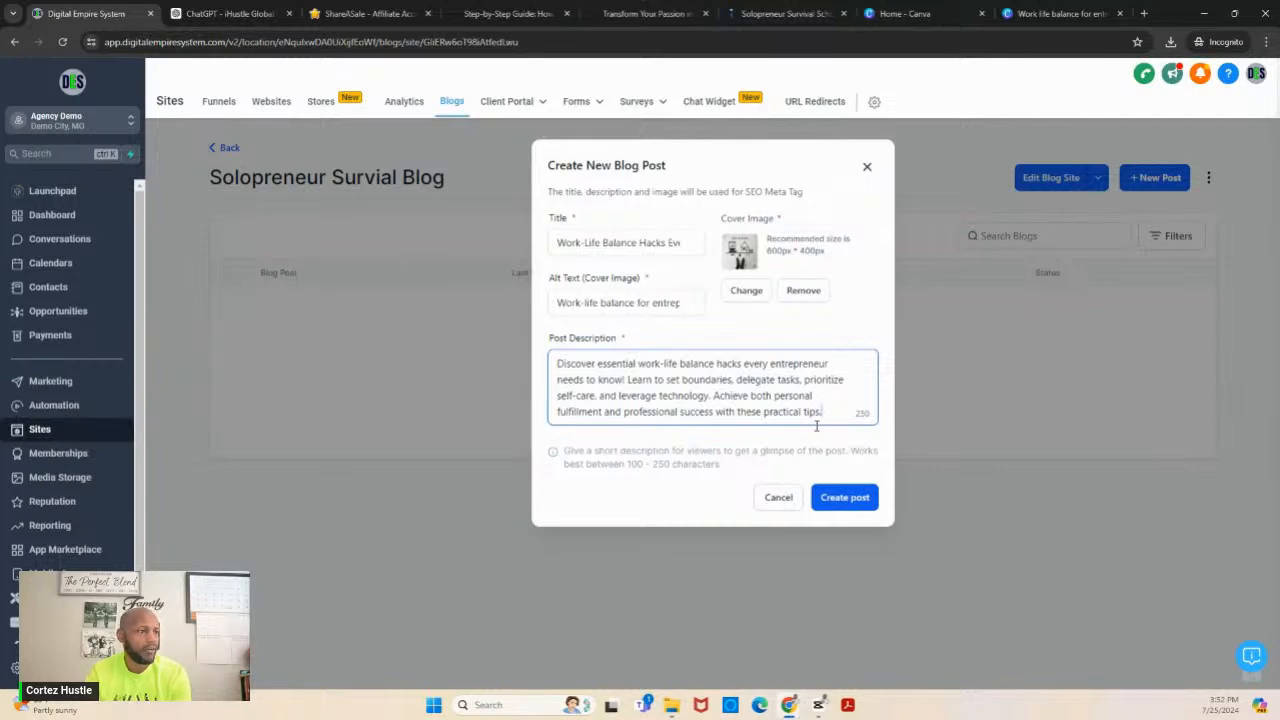
pyautogui.click(840, 498)
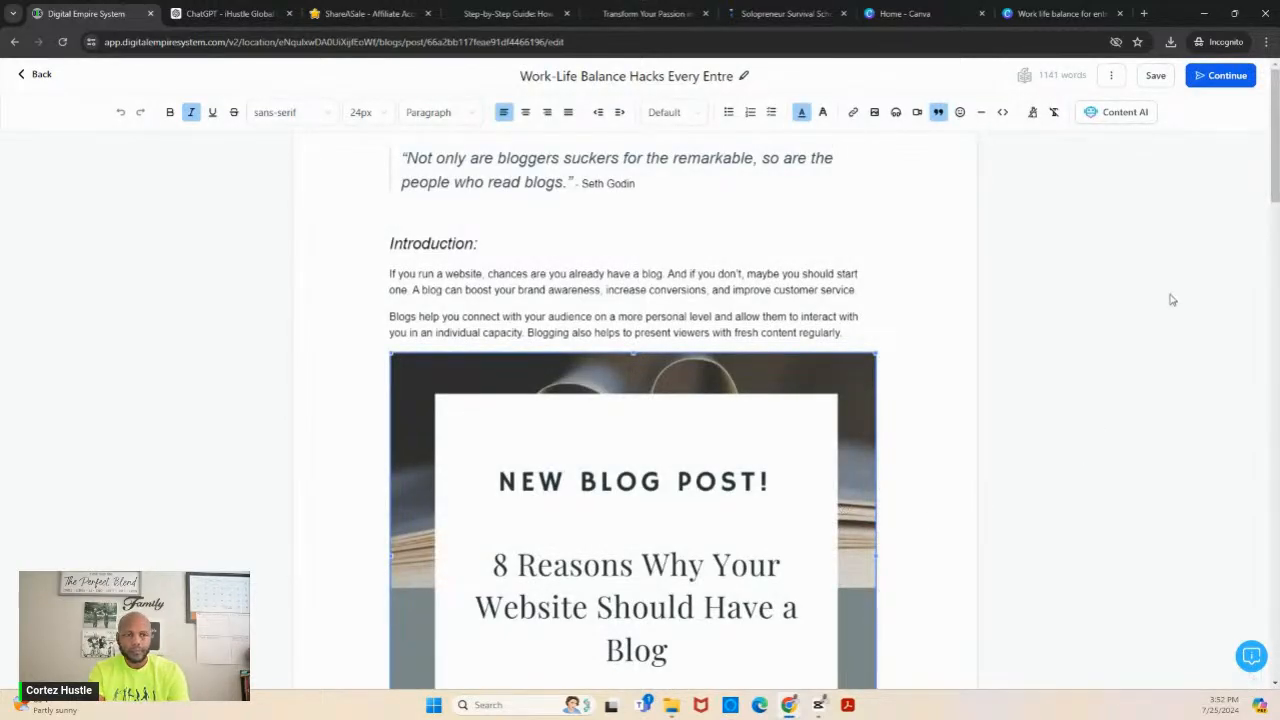
# - Delete all of the sample content from the new post's body, from the opening Seth Godin quote to the end
pyautogui.moveTo(1277, 178)
pyautogui.mouseDown()
pyautogui.moveTo(1277, 345)
pyautogui.moveTo(1277, 178)
pyautogui.mouseUp()
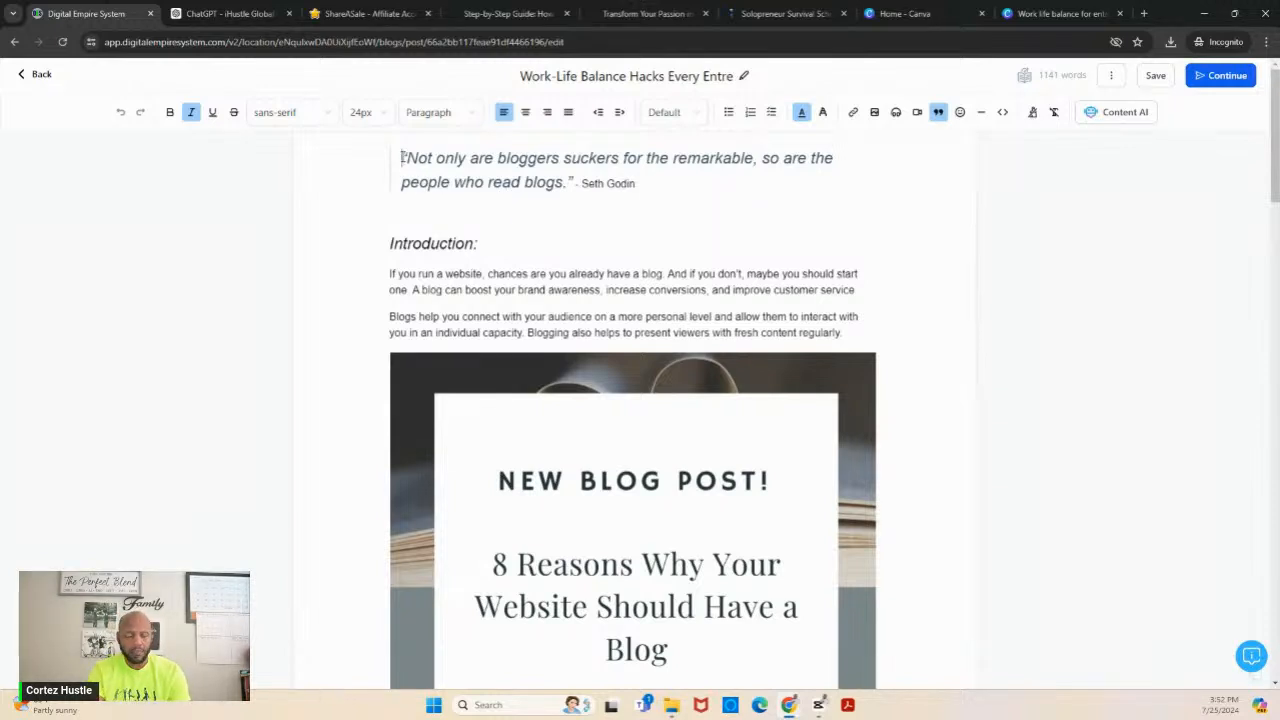
pyautogui.moveTo(401, 157); pyautogui.dragTo(759, 689)
pyautogui.press('Delete')
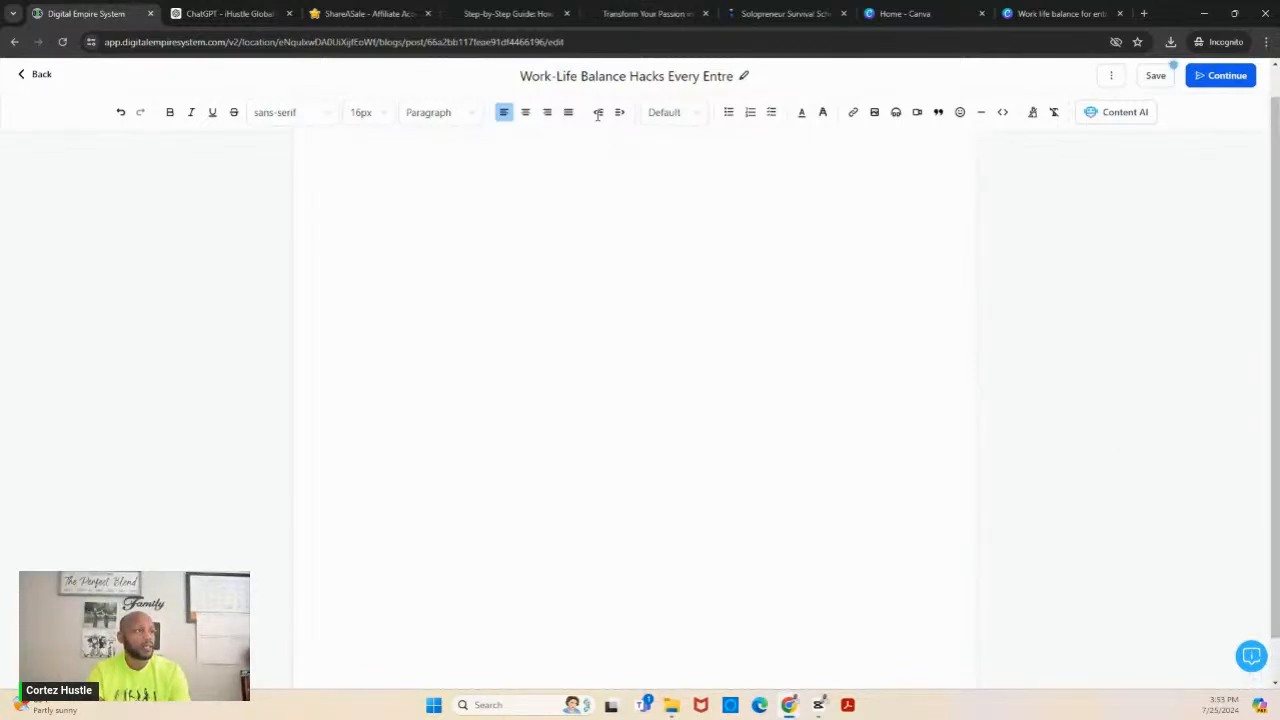
# - Switch to ChatGPT and send the prompt "Please find at least 3 quotes from famous people regarding work-life balance"
pyautogui.tripleClick(590, 77)
pyautogui.click(222, 16)
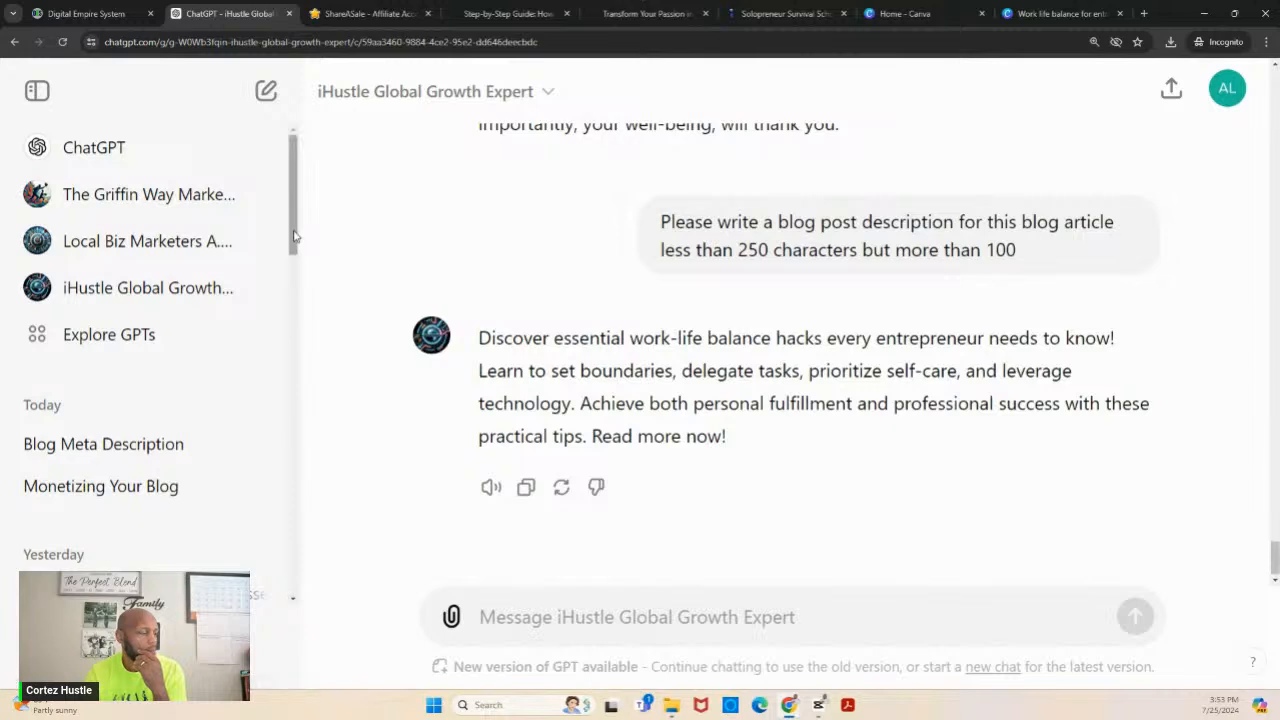
pyautogui.moveTo(295, 236)
pyautogui.mouseDown()
pyautogui.moveTo(297, 330)
pyautogui.moveTo(296, 250)
pyautogui.mouseUp()
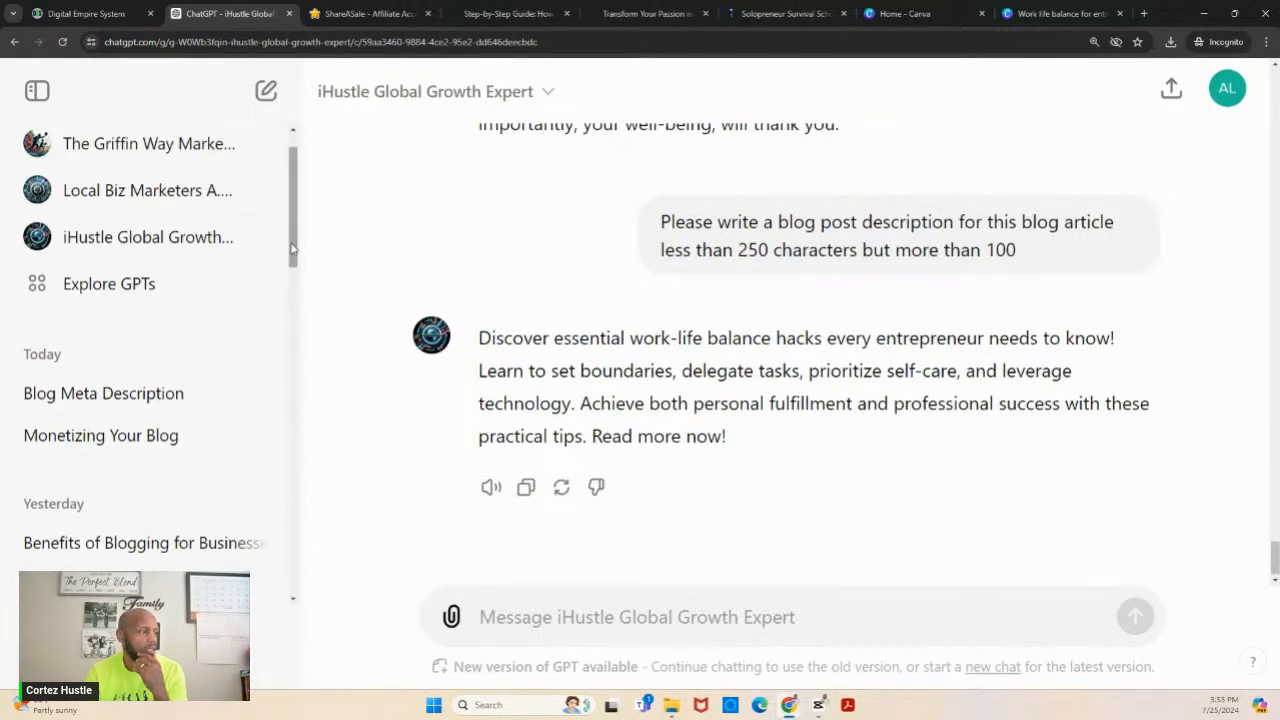
pyautogui.click(516, 620)
pyautogui.write('Ple')
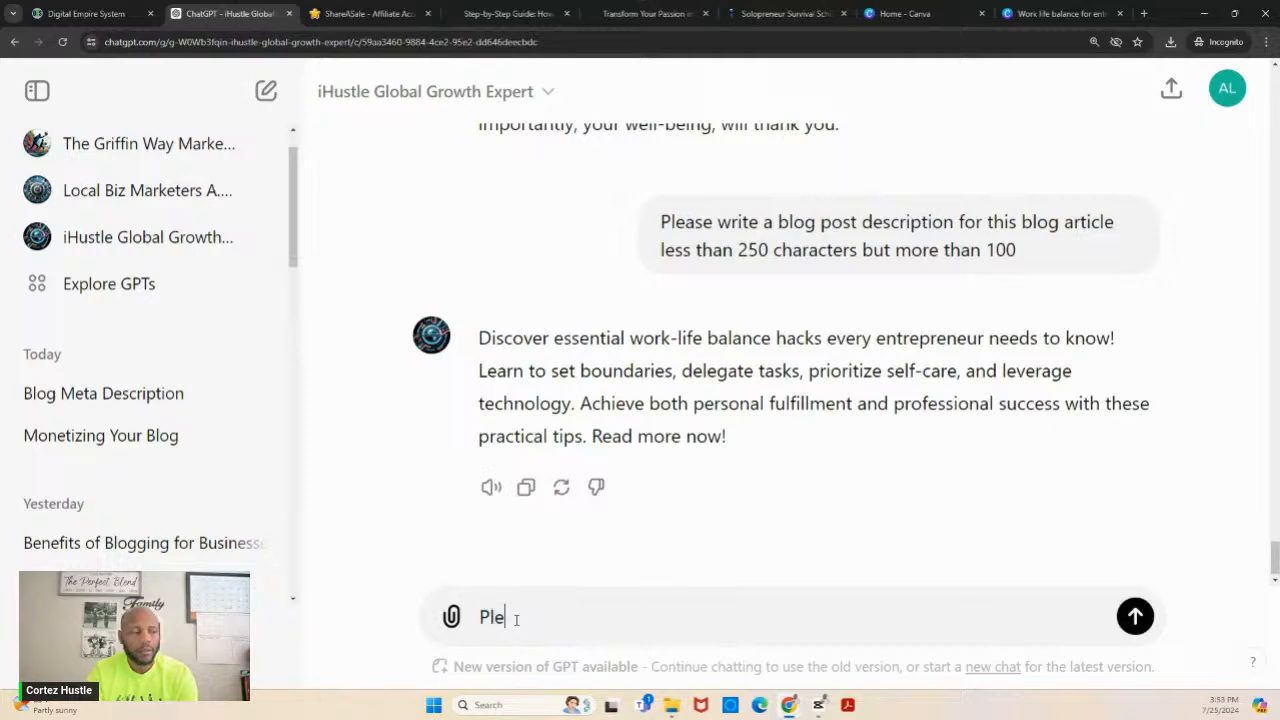
pyautogui.write('ase find a')
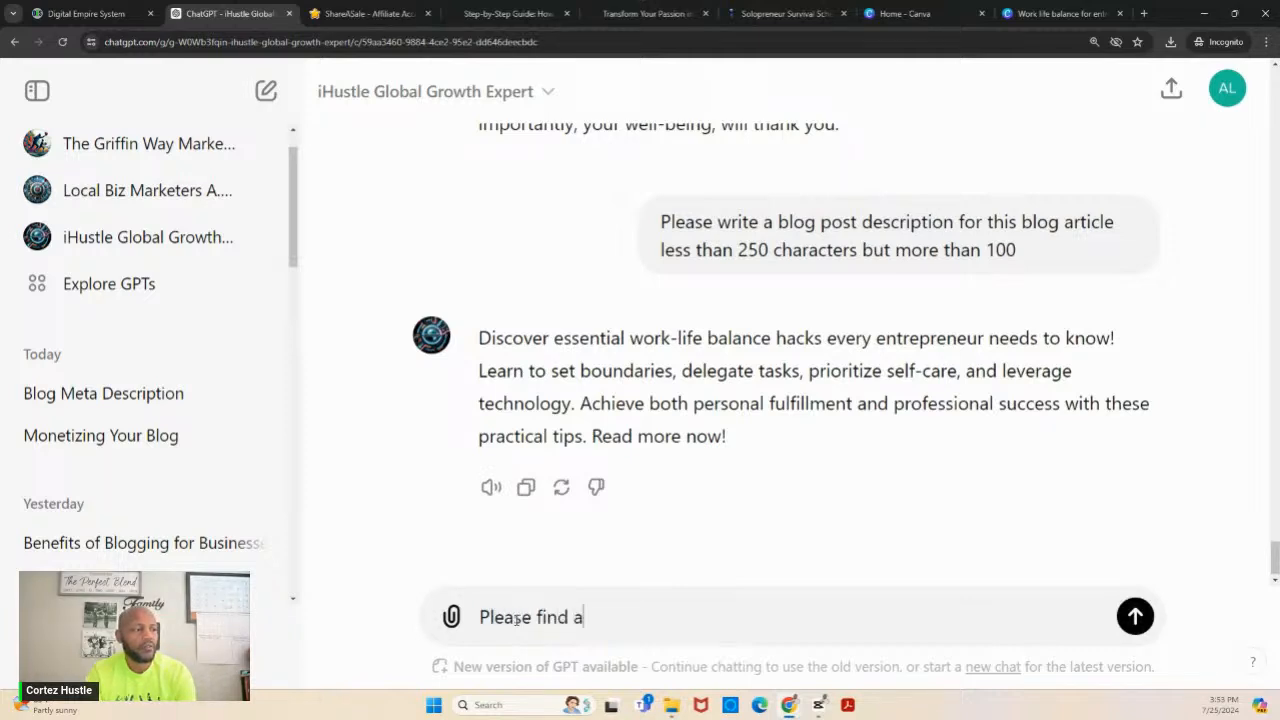
pyautogui.write('t least 3')
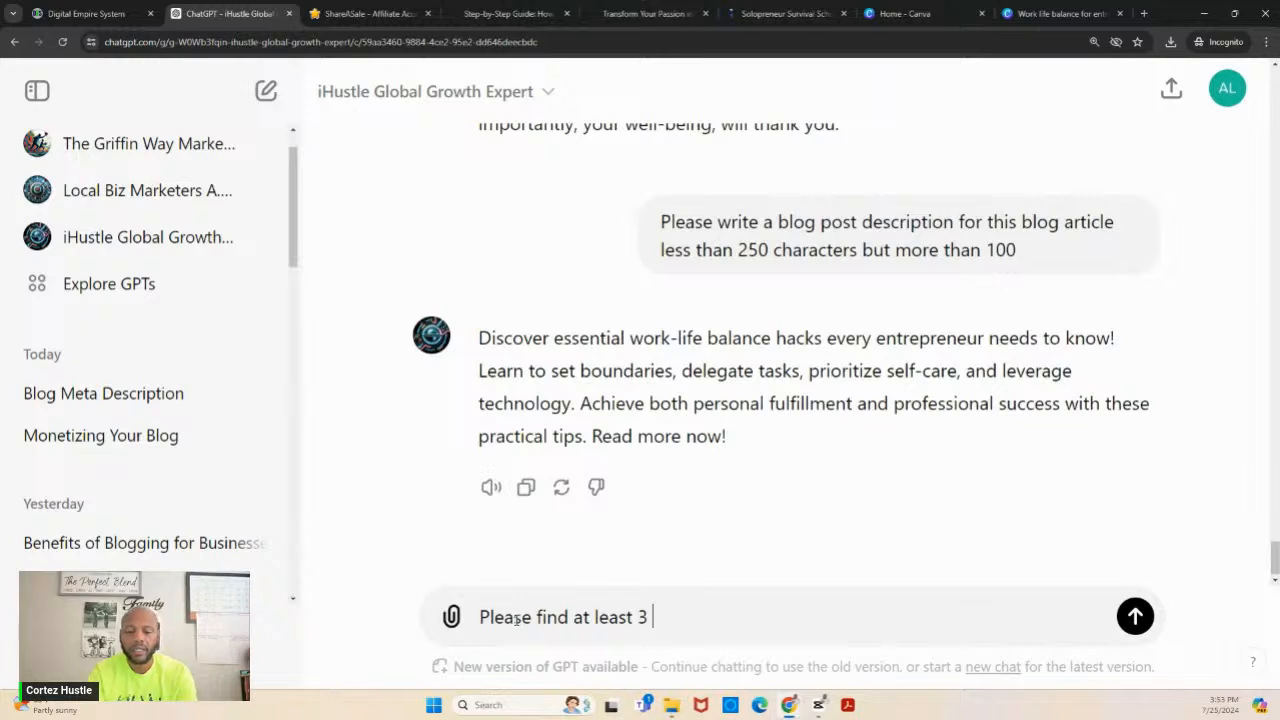
pyautogui.write(' quote')
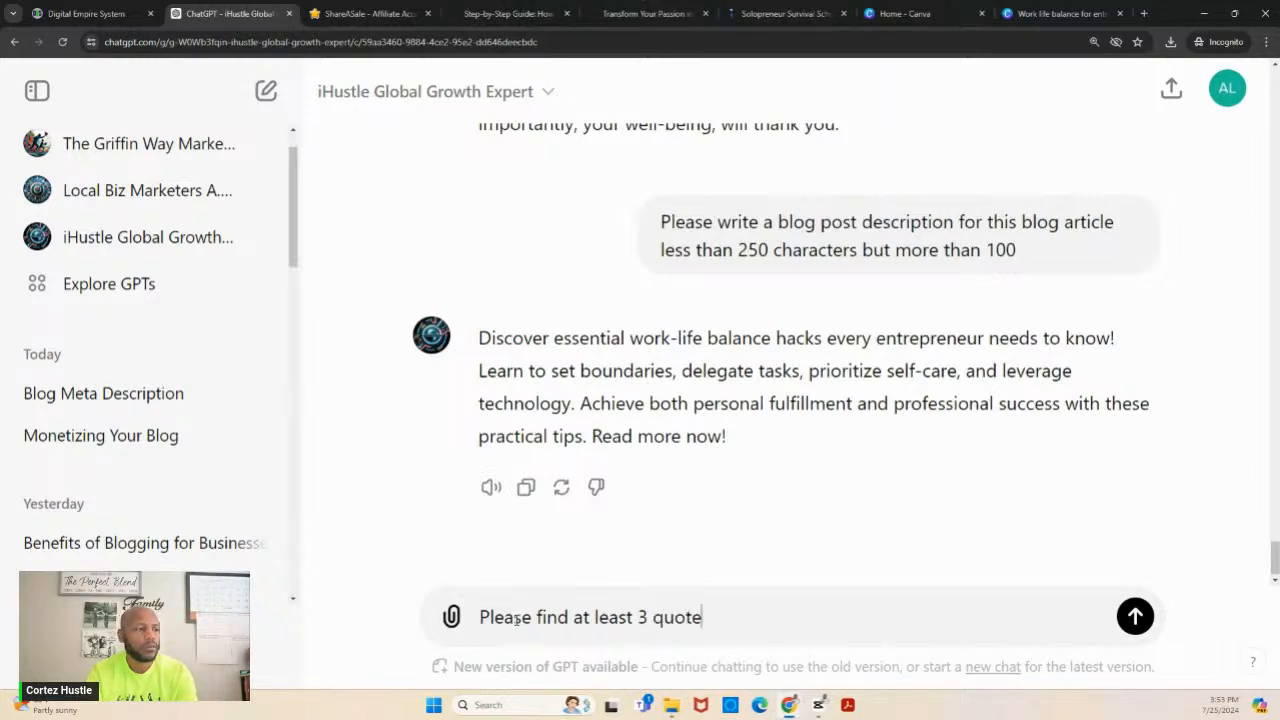
pyautogui.write('s from famou')
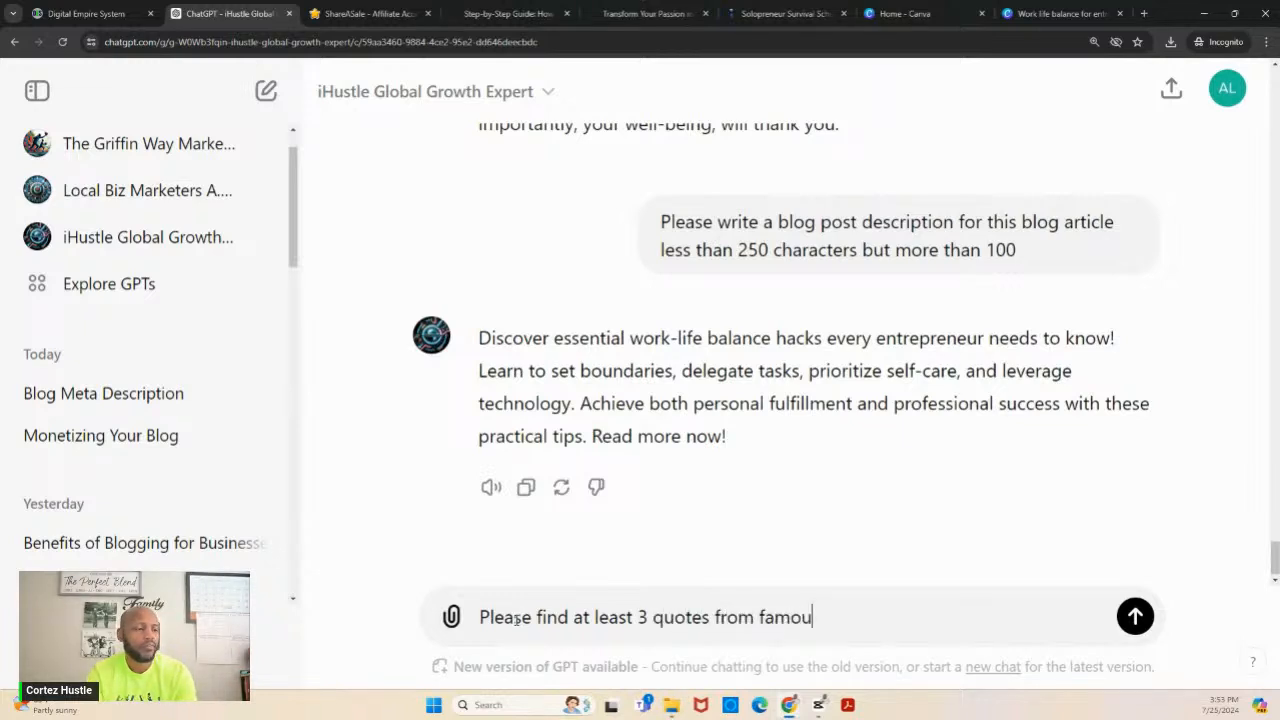
pyautogui.write('s people ')
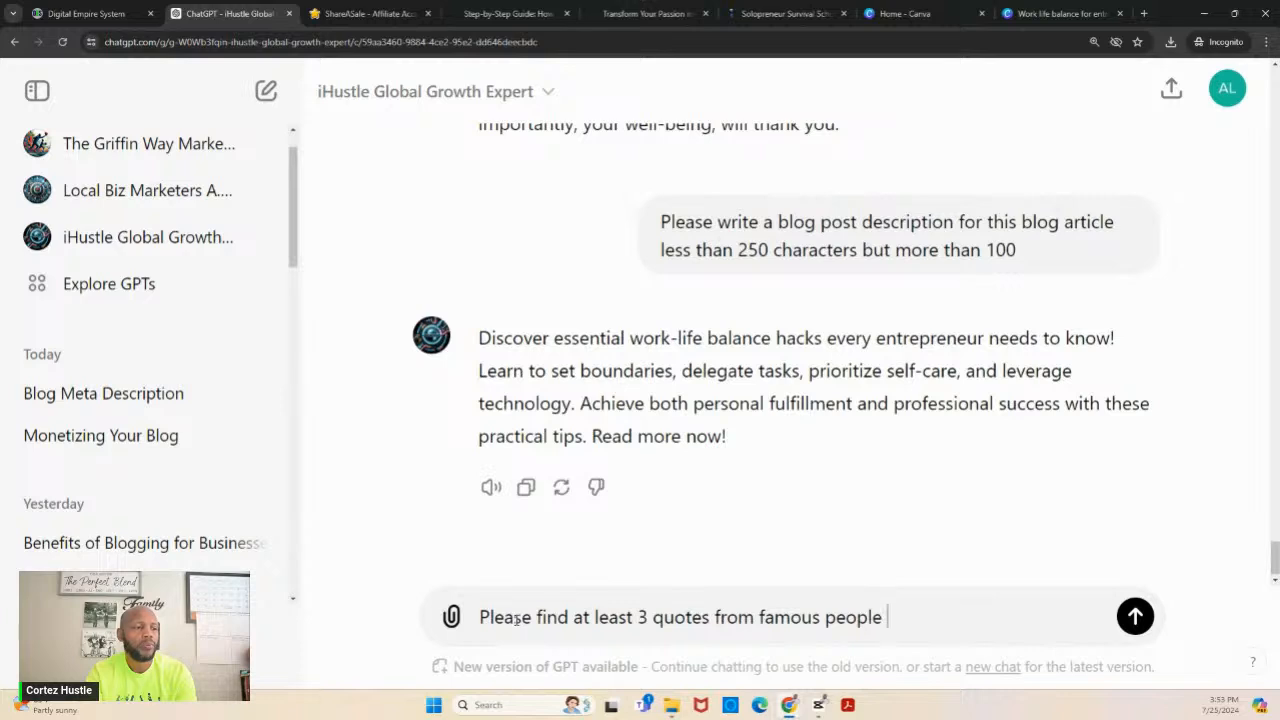
pyautogui.write('regarding work')
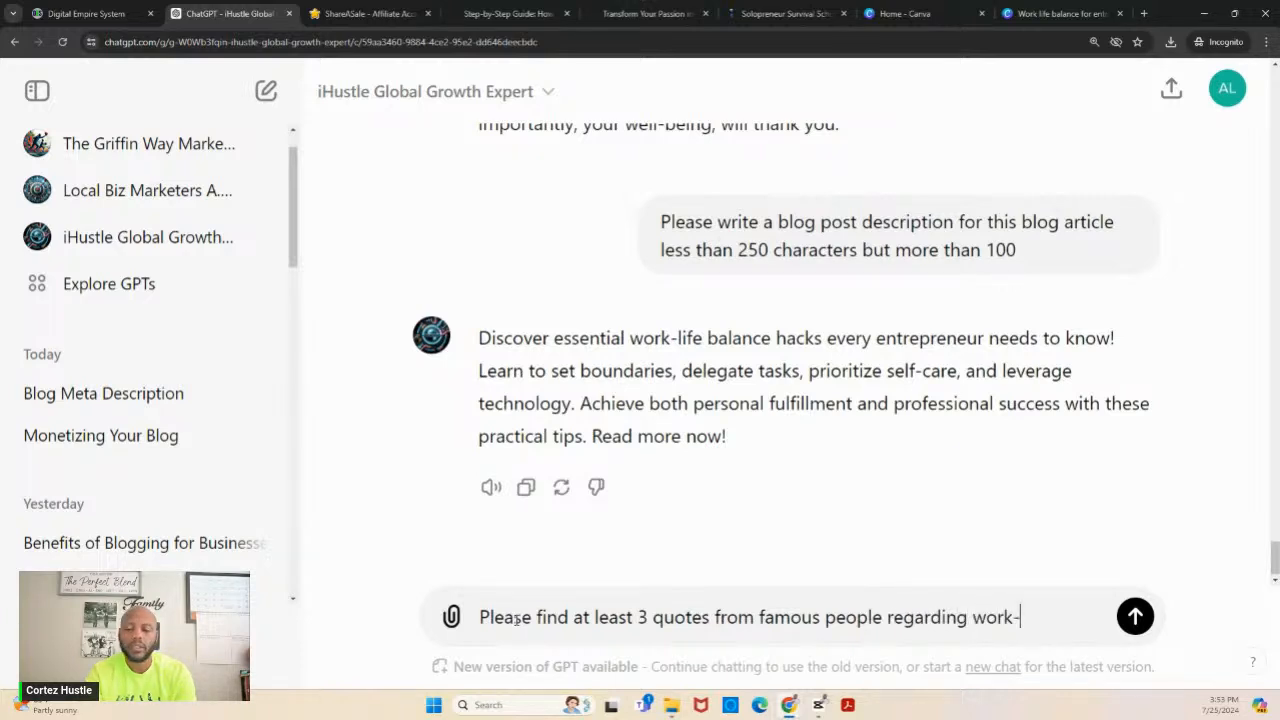
pyautogui.write('-life bala')
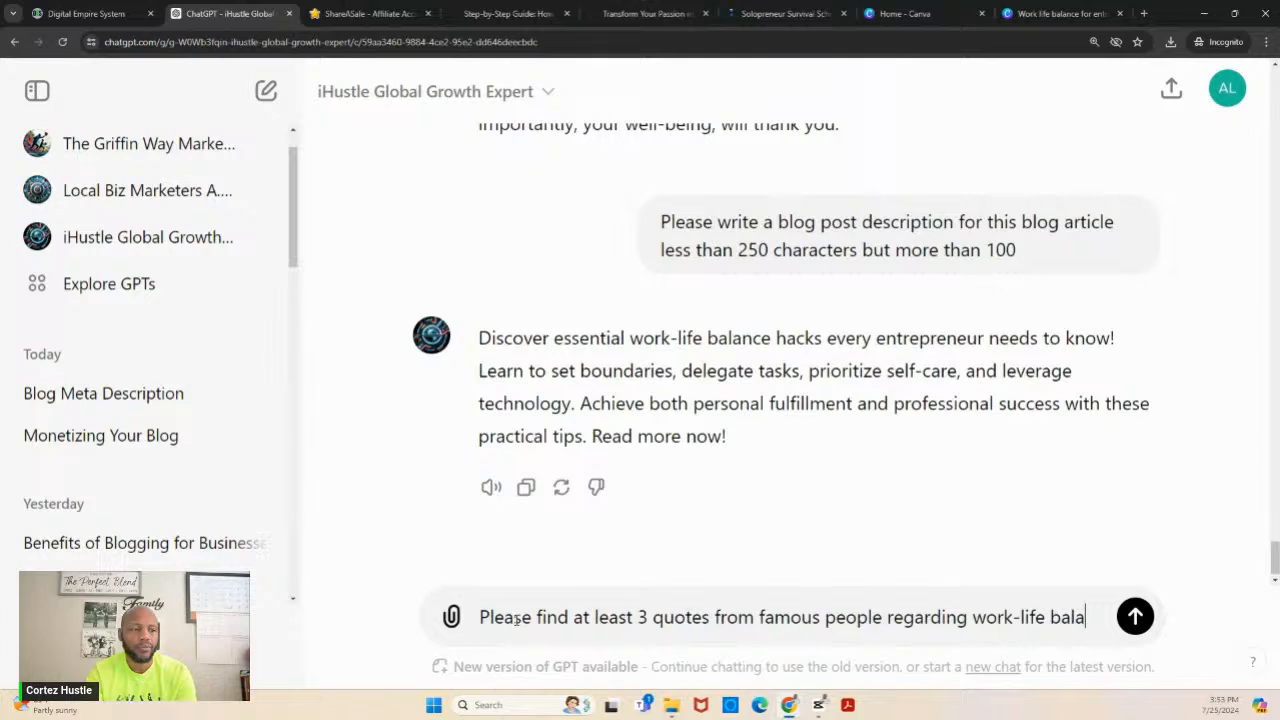
pyautogui.write('nce')
pyautogui.press('Return')
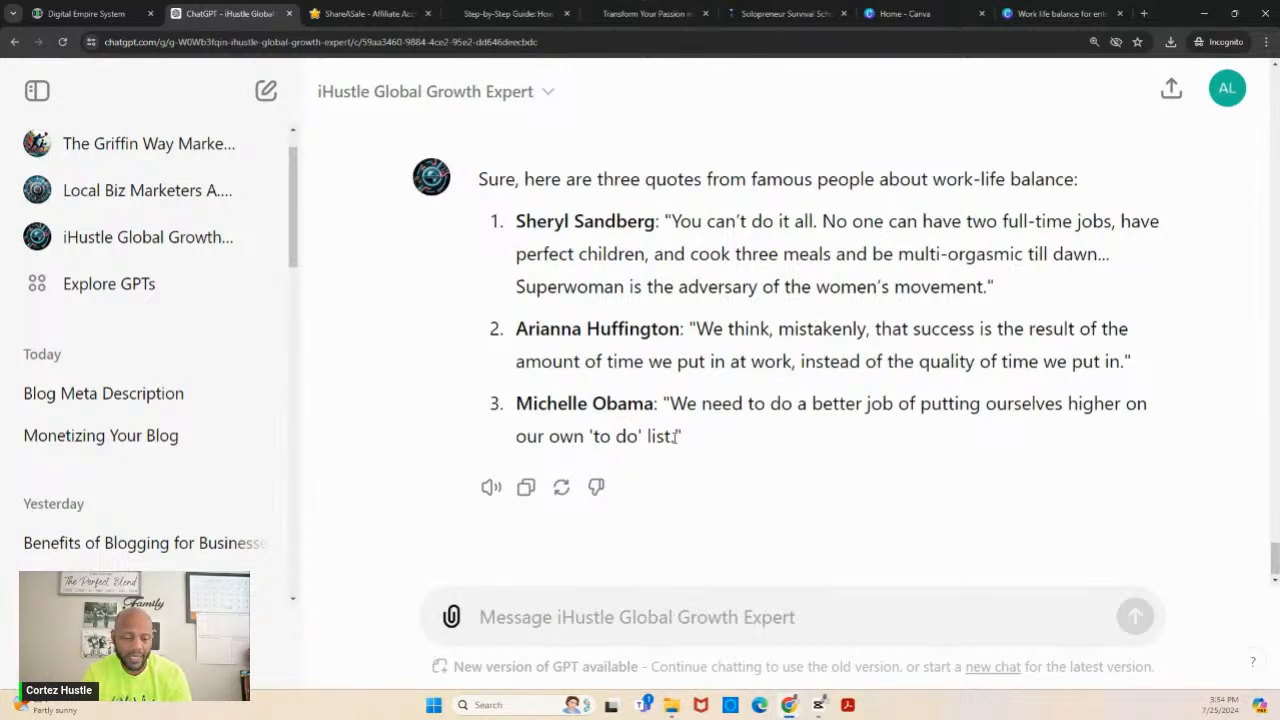
# - Copy the text of ChatGPT's Michelle Obama quote into the empty post body in Digital Empire System as a block quote
pyautogui.moveTo(676, 437); pyautogui.dragTo(672, 405)
pyautogui.hotkey('ctrl', 'c')
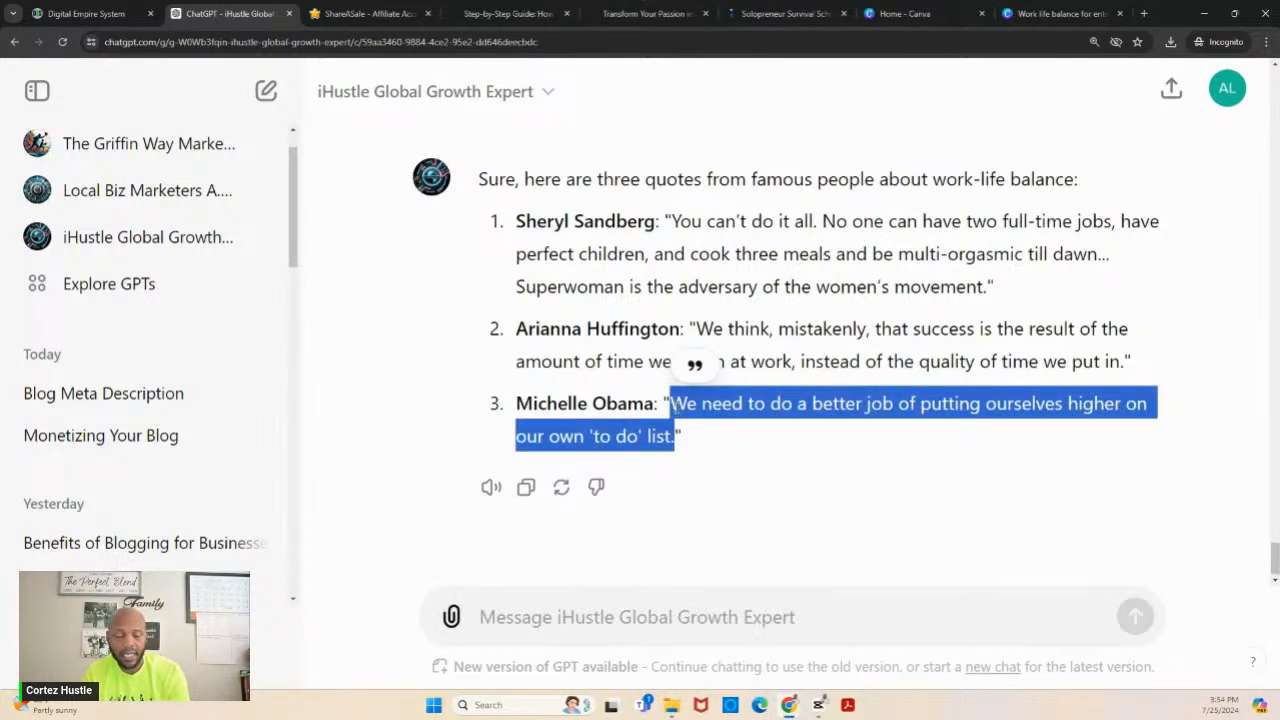
pyautogui.click(77, 15)
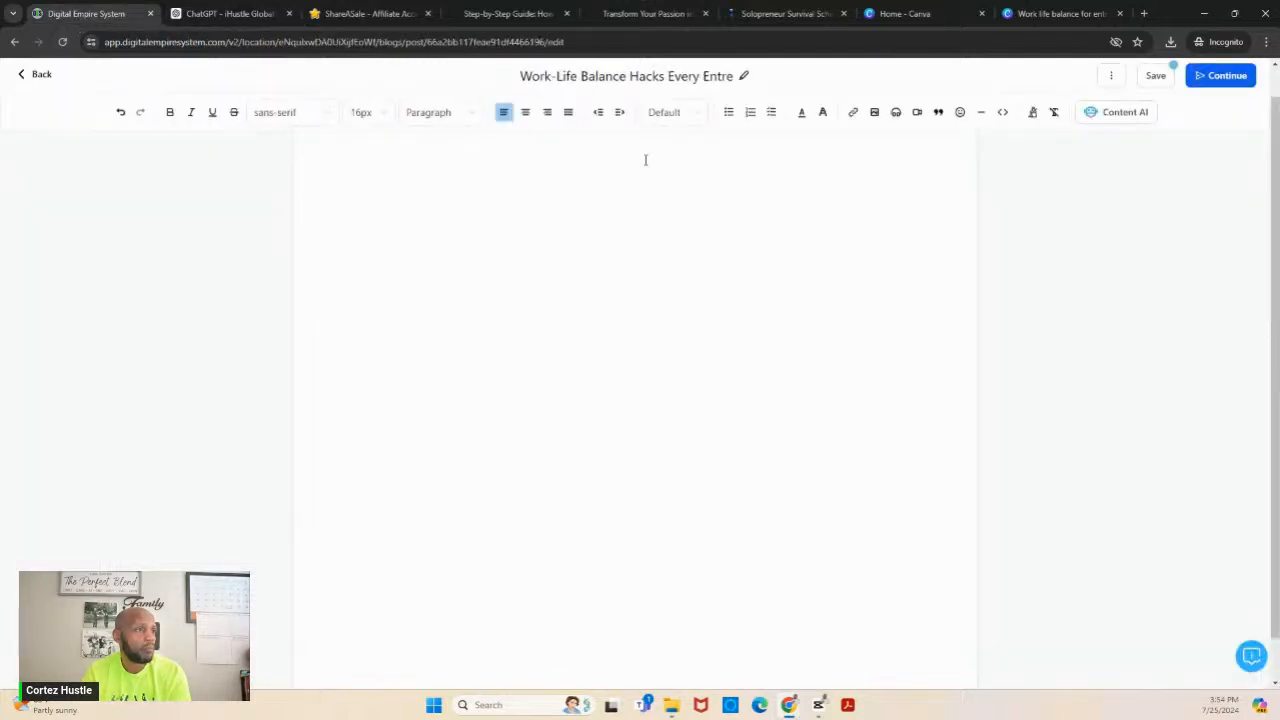
pyautogui.click(939, 113)
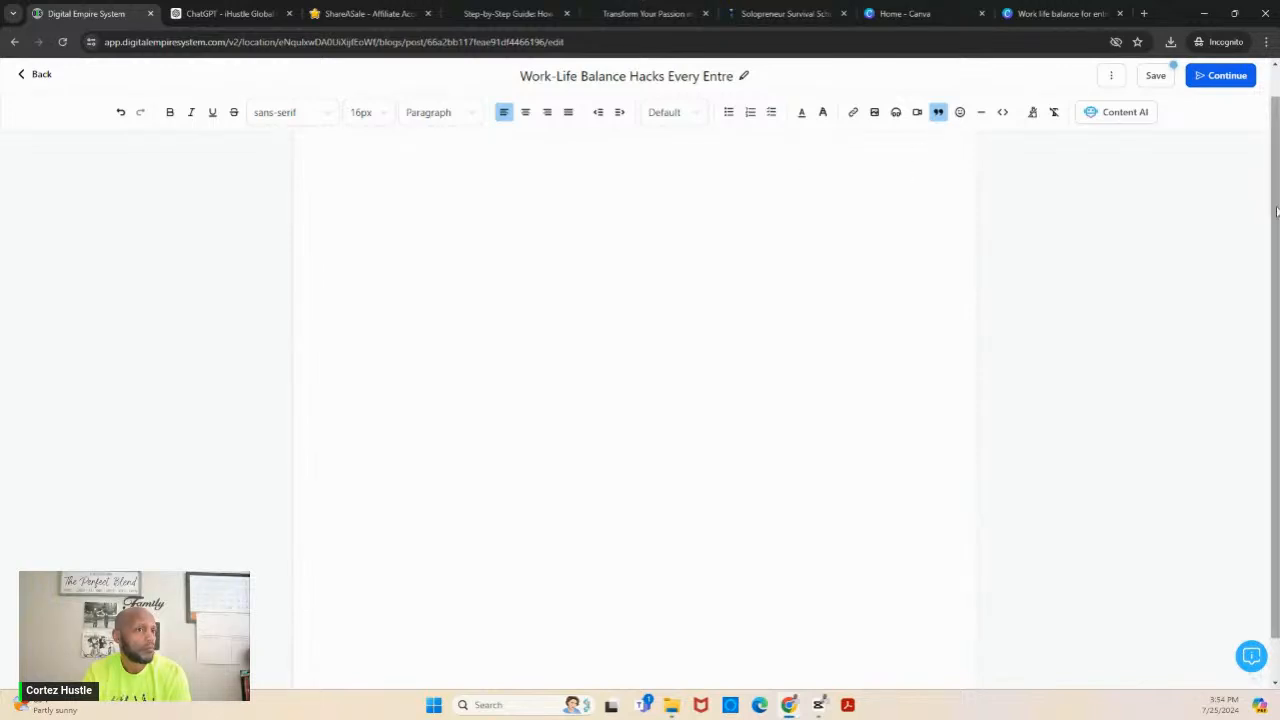
pyautogui.moveTo(1276, 211); pyautogui.dragTo(1276, 84)
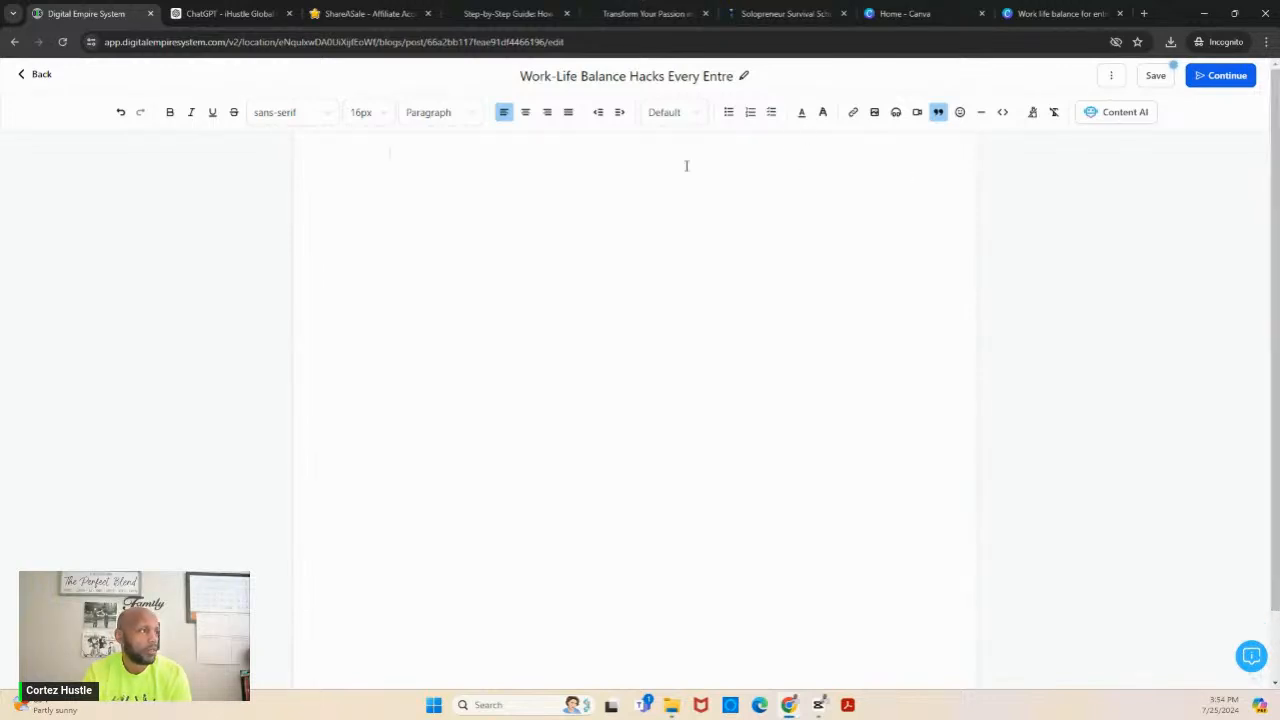
pyautogui.hotkey('ctrl', 'v')
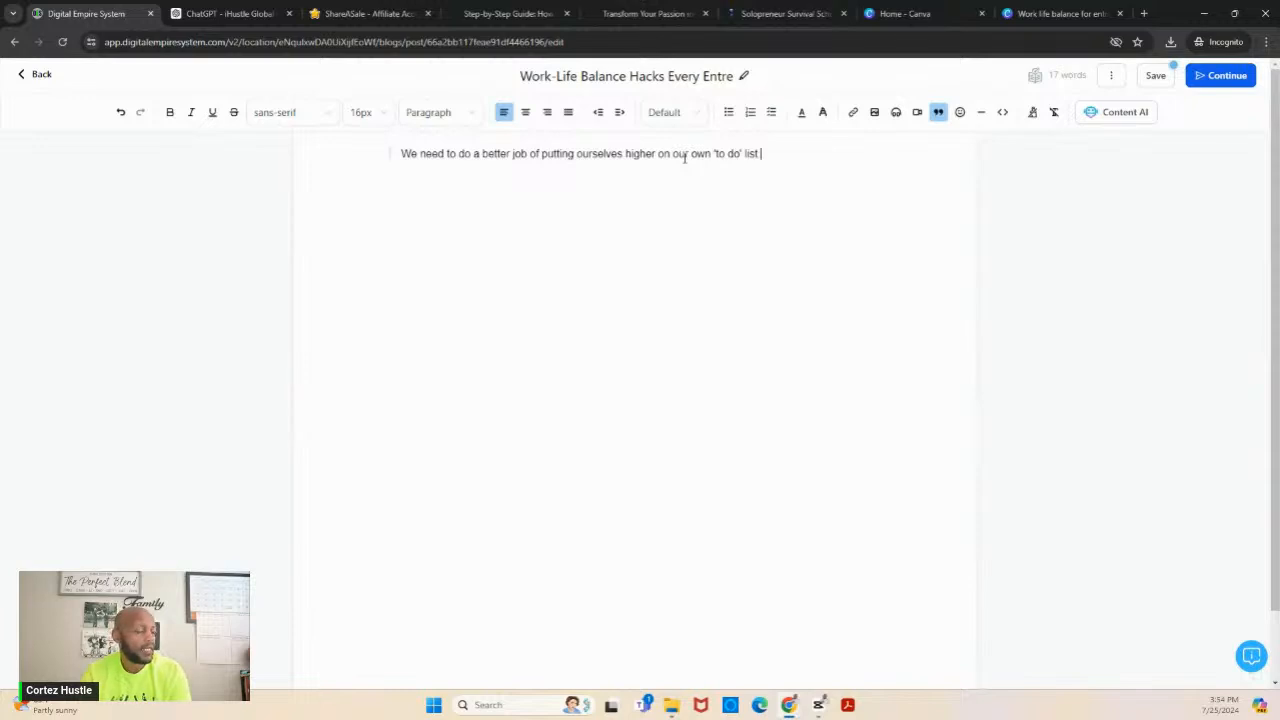
# - Set the quote text to 24px, enclose it in double quotation marks and add a tilde after it
pyautogui.moveTo(762, 153); pyautogui.dragTo(400, 153)
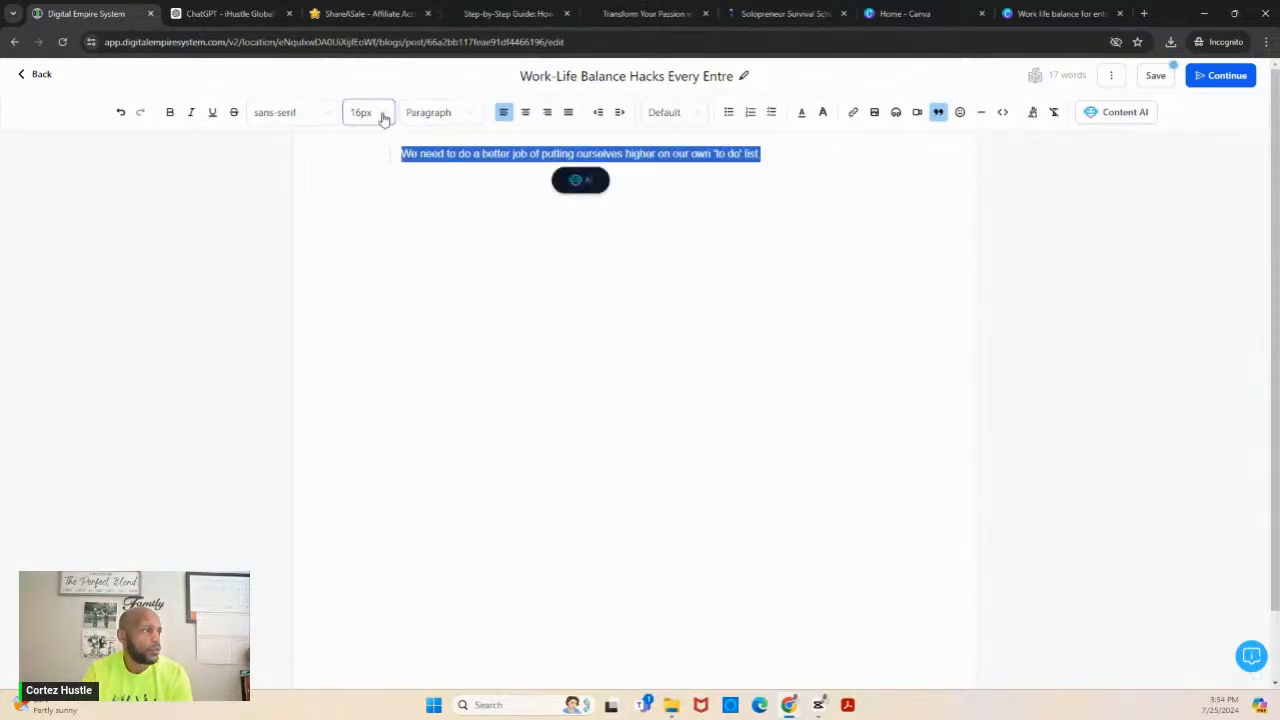
pyautogui.click(382, 118)
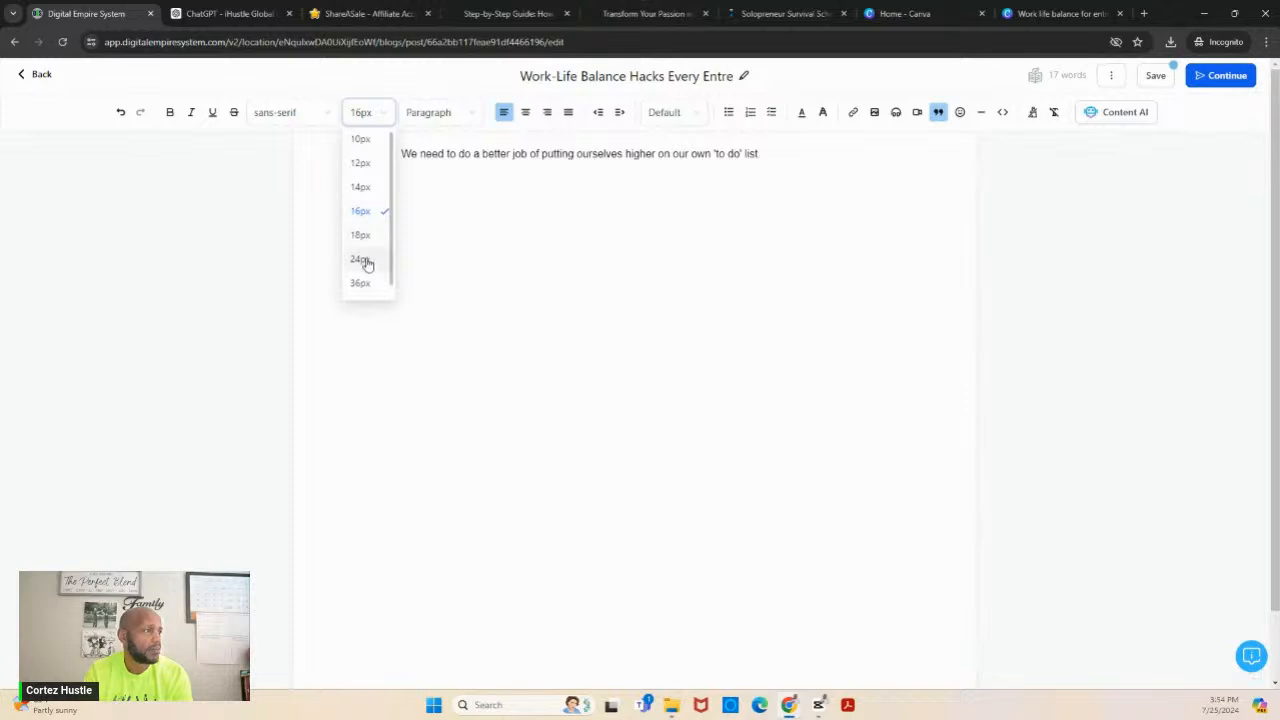
pyautogui.click(366, 261)
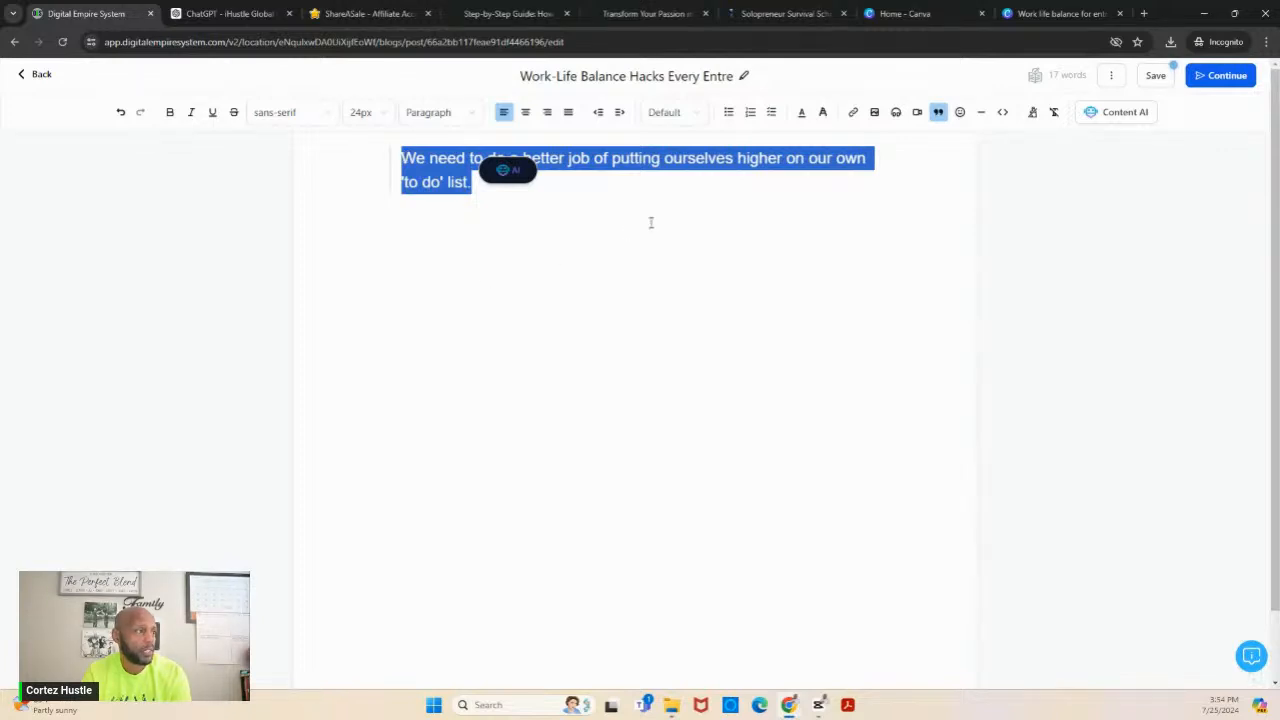
pyautogui.click(379, 179)
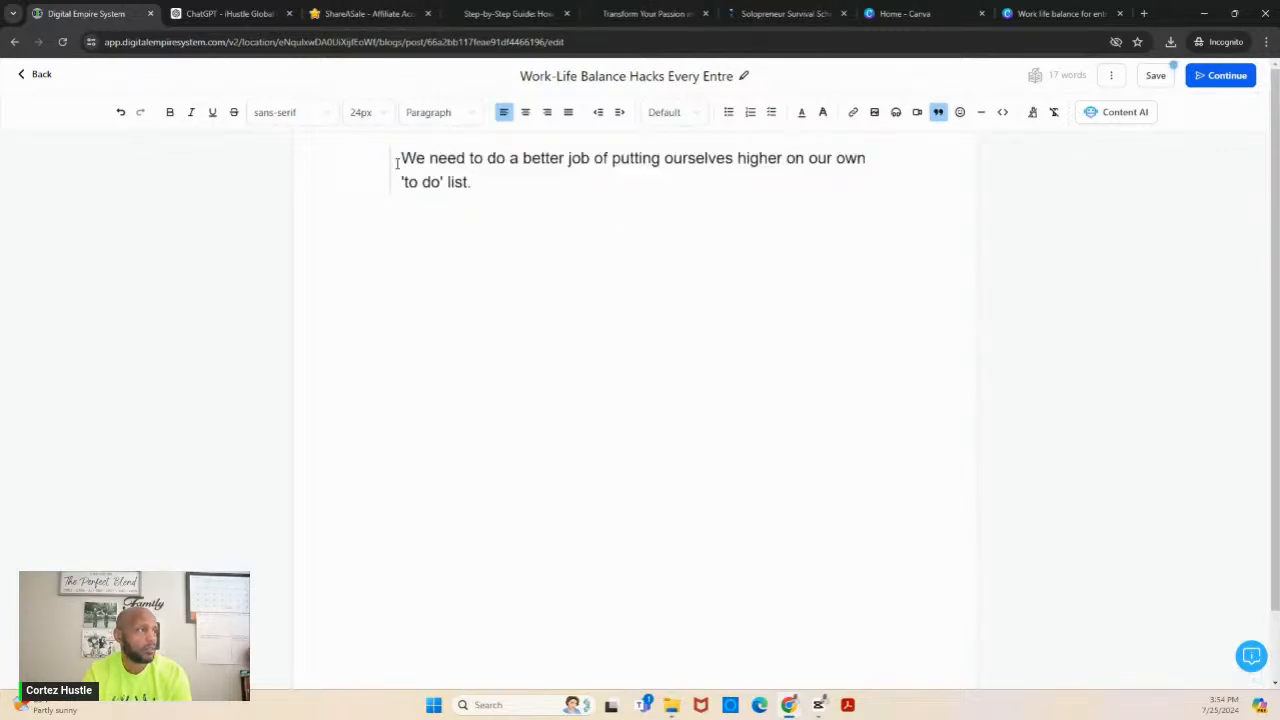
pyautogui.write('"')
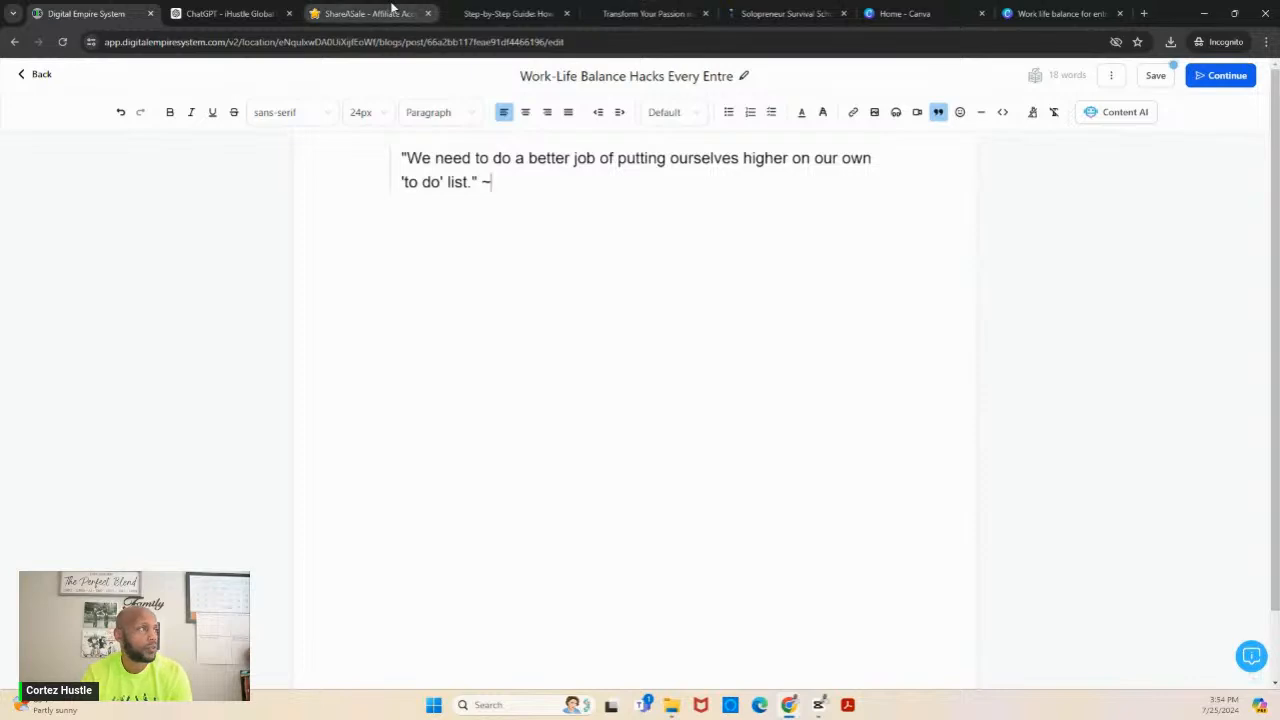
# - Copy the name Michelle Obama from ChatGPT's answer and place it after the tilde in the post's quote
pyautogui.click(235, 14)
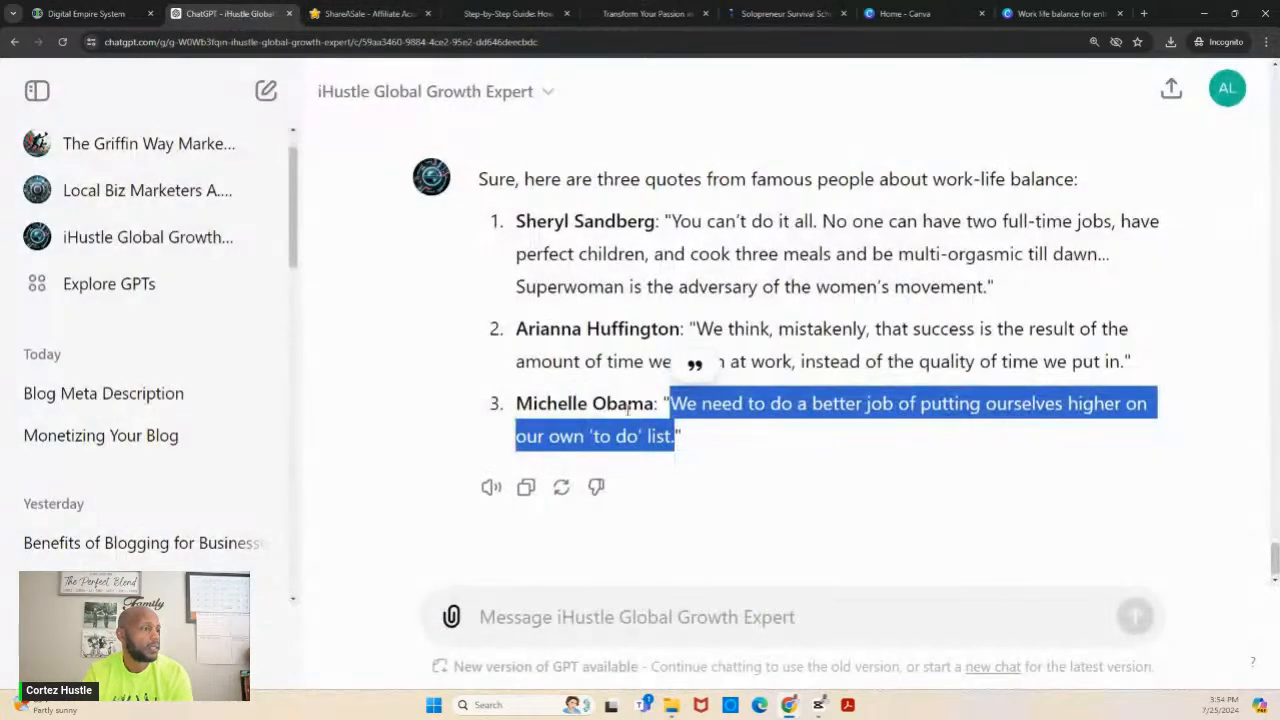
pyautogui.moveTo(657, 404); pyautogui.dragTo(519, 406)
pyautogui.hotkey('ctrl', 'c')
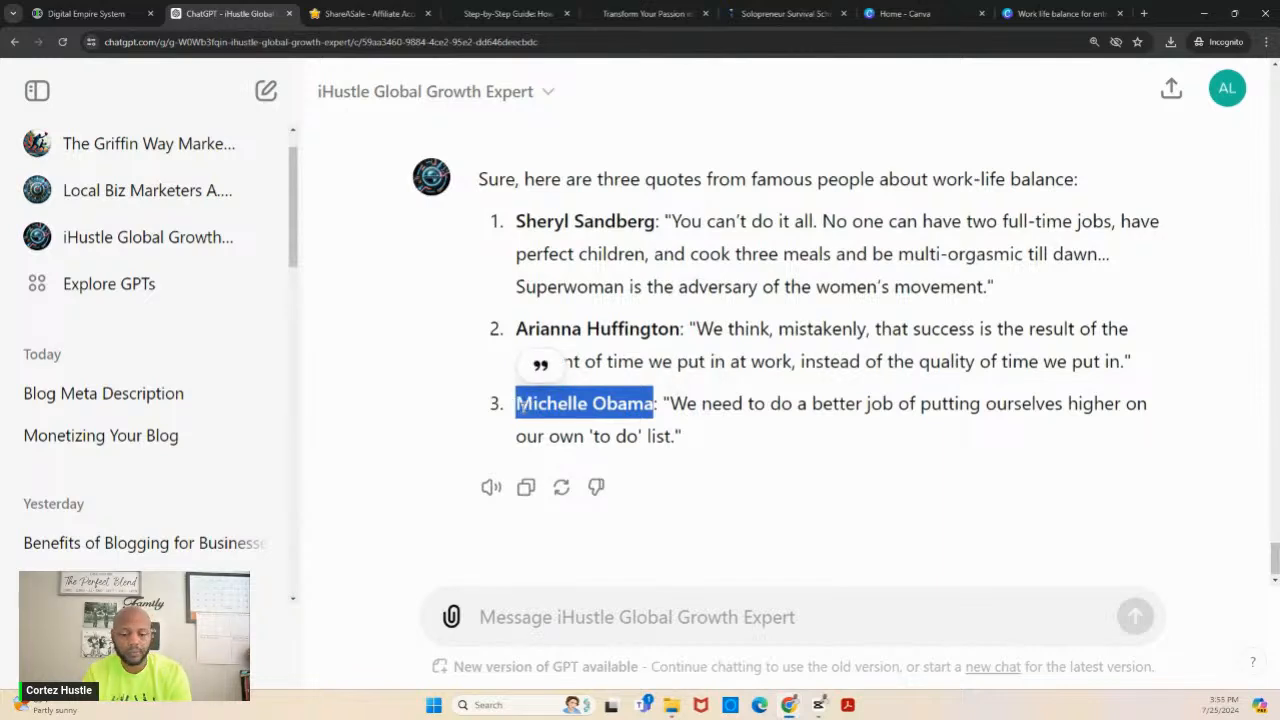
pyautogui.click(77, 13)
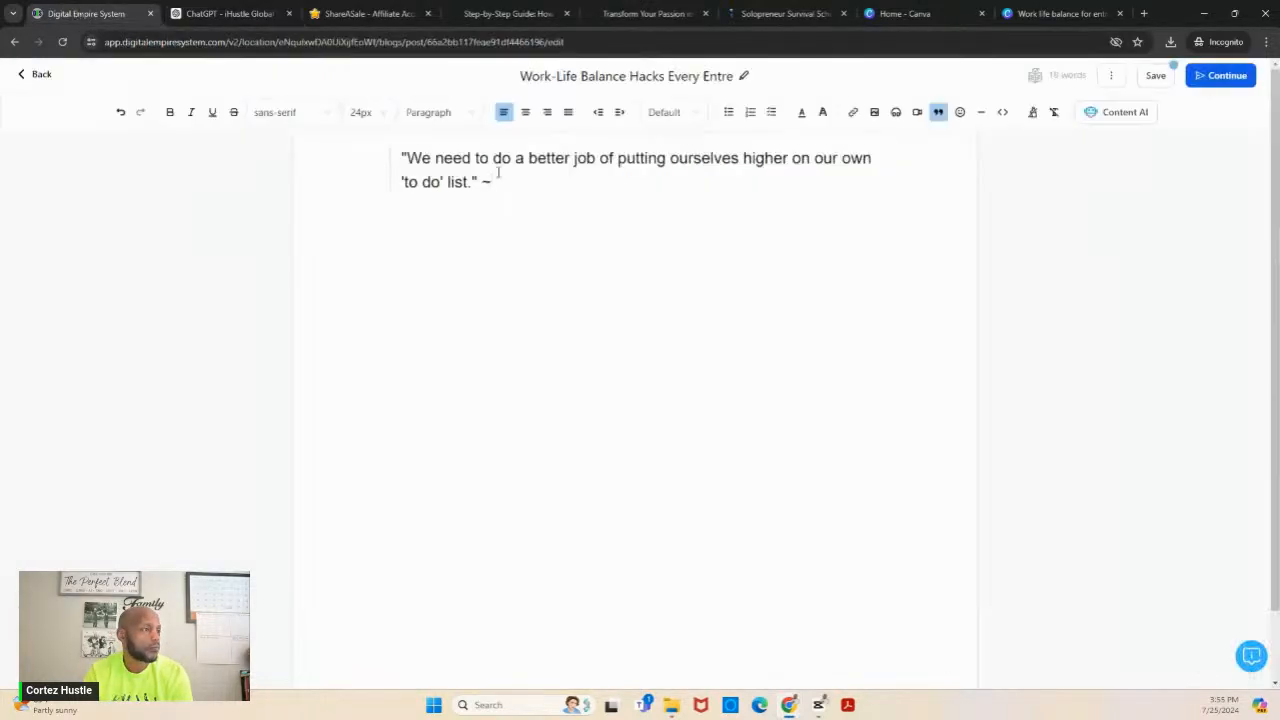
pyautogui.hotkey('ctrl', 'v')
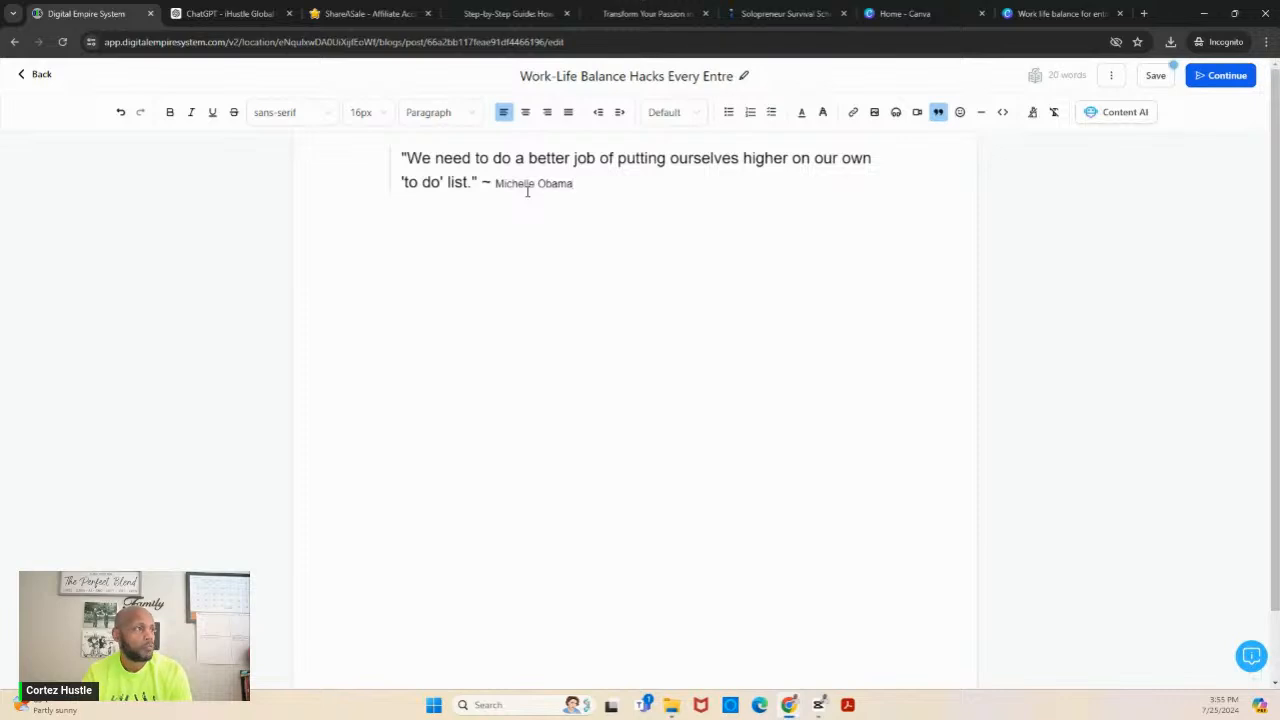
# - Format the name Michelle Obama in the quote as bold 24px text
pyautogui.moveTo(576, 188); pyautogui.dragTo(496, 184)
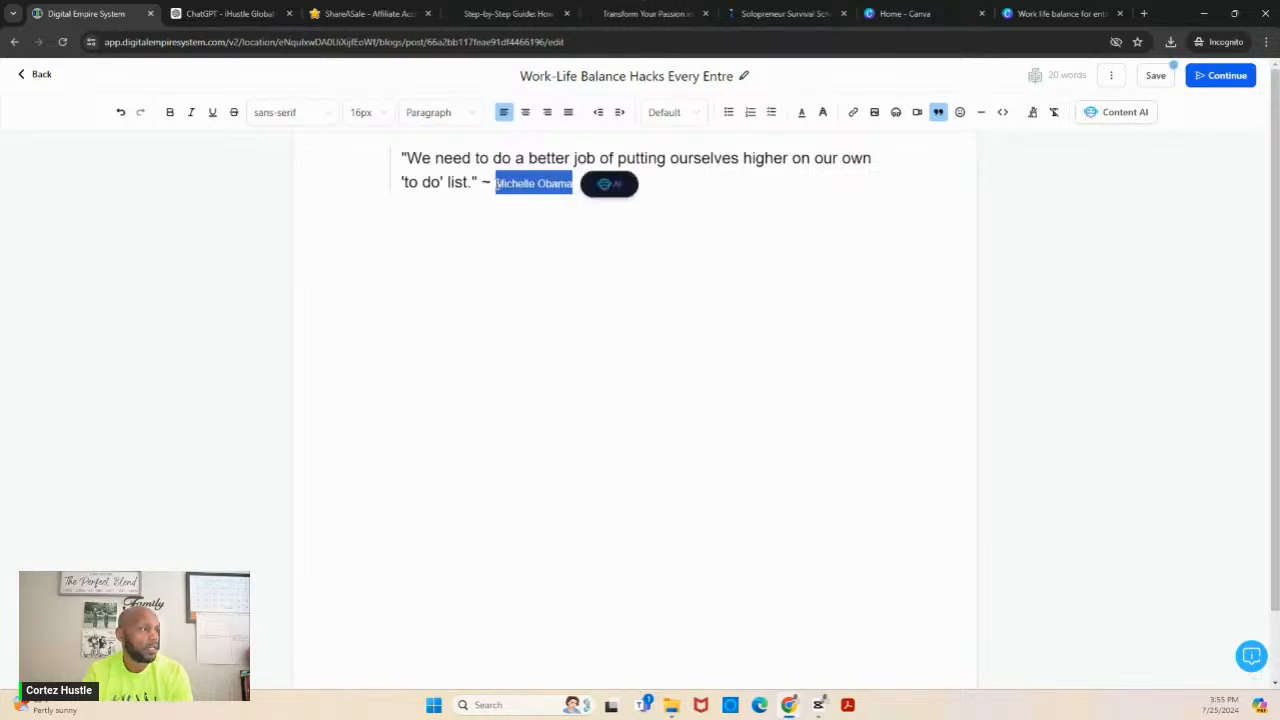
pyautogui.click(375, 115)
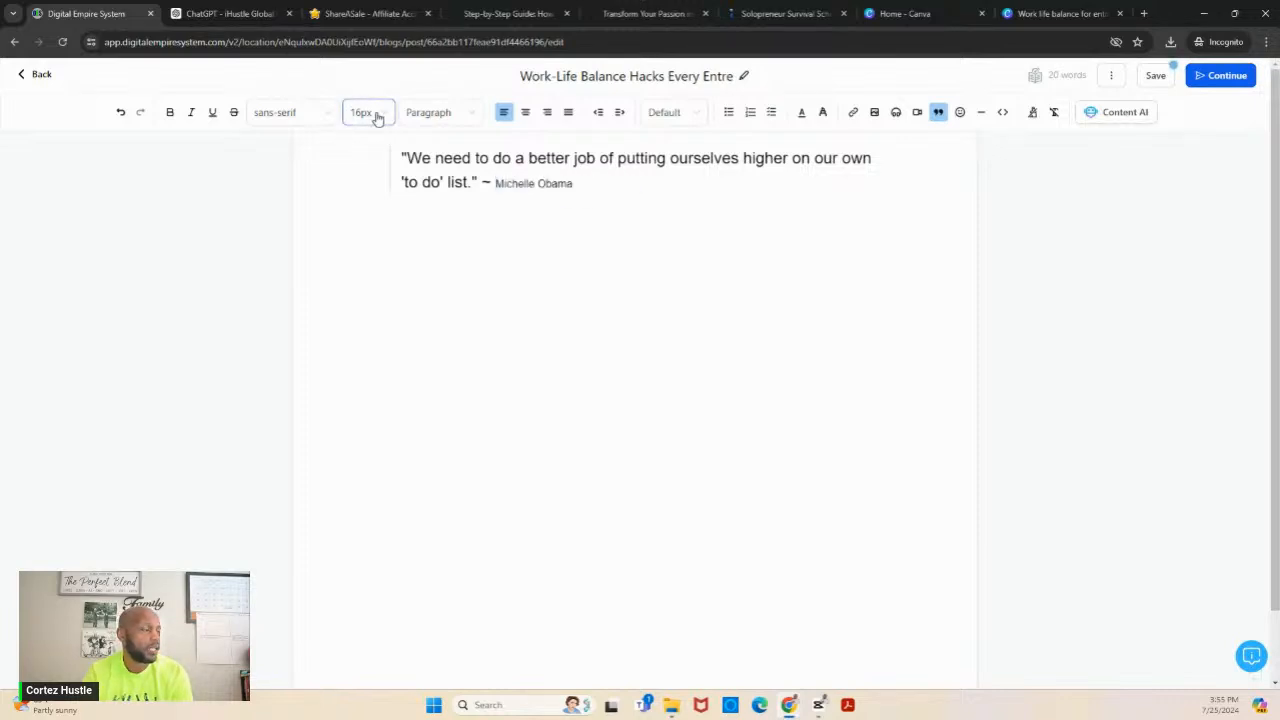
pyautogui.click(360, 262)
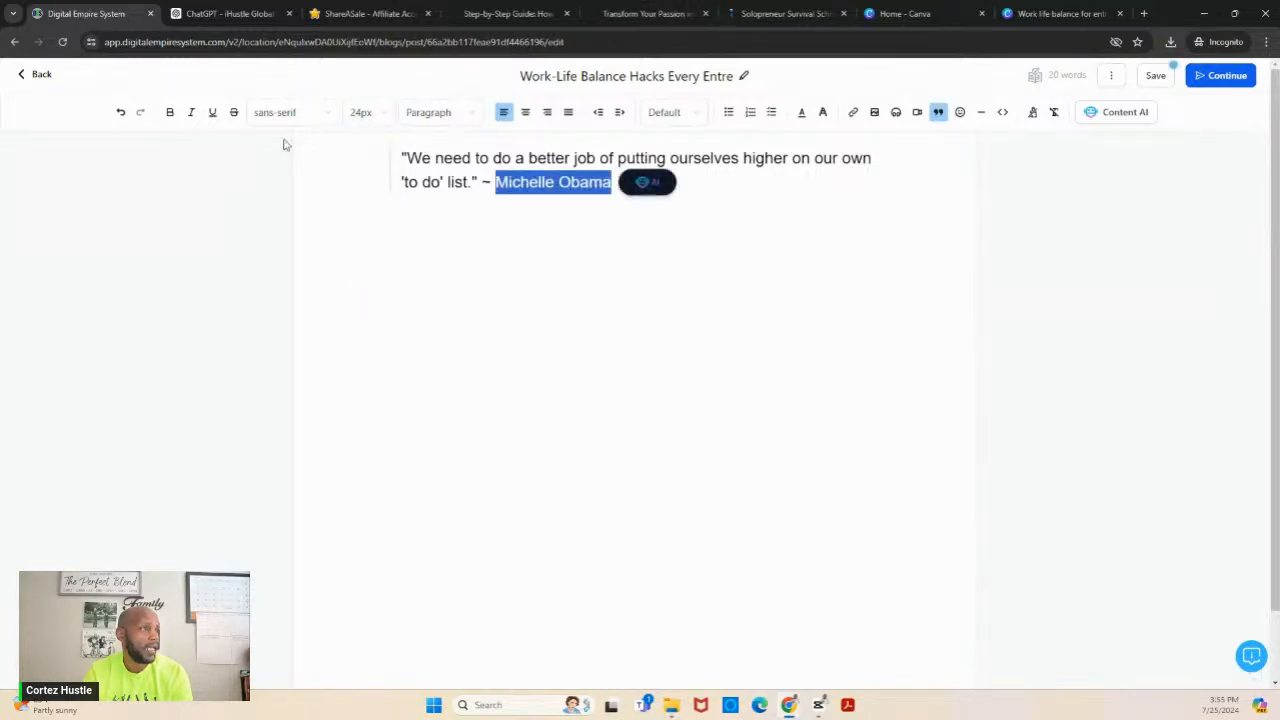
pyautogui.click(170, 112)
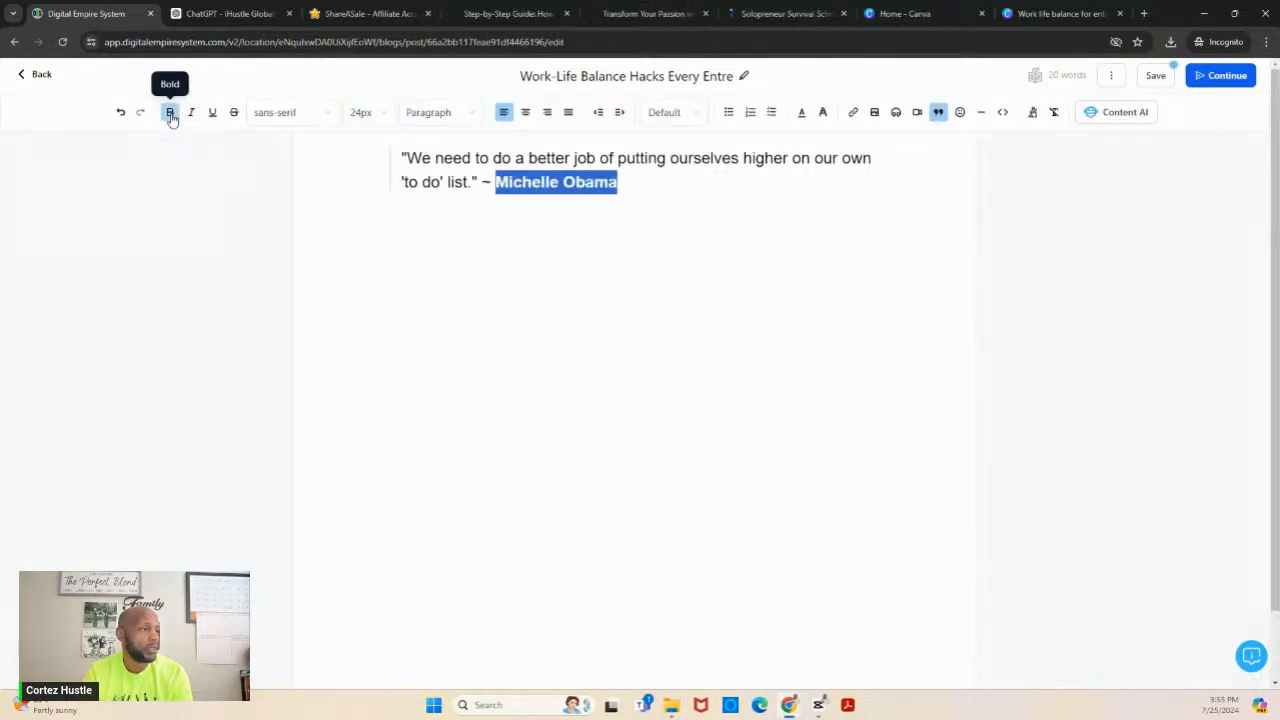
# - Start a new line below the quote and turn off the block quote formatting for it
pyautogui.click(421, 236)
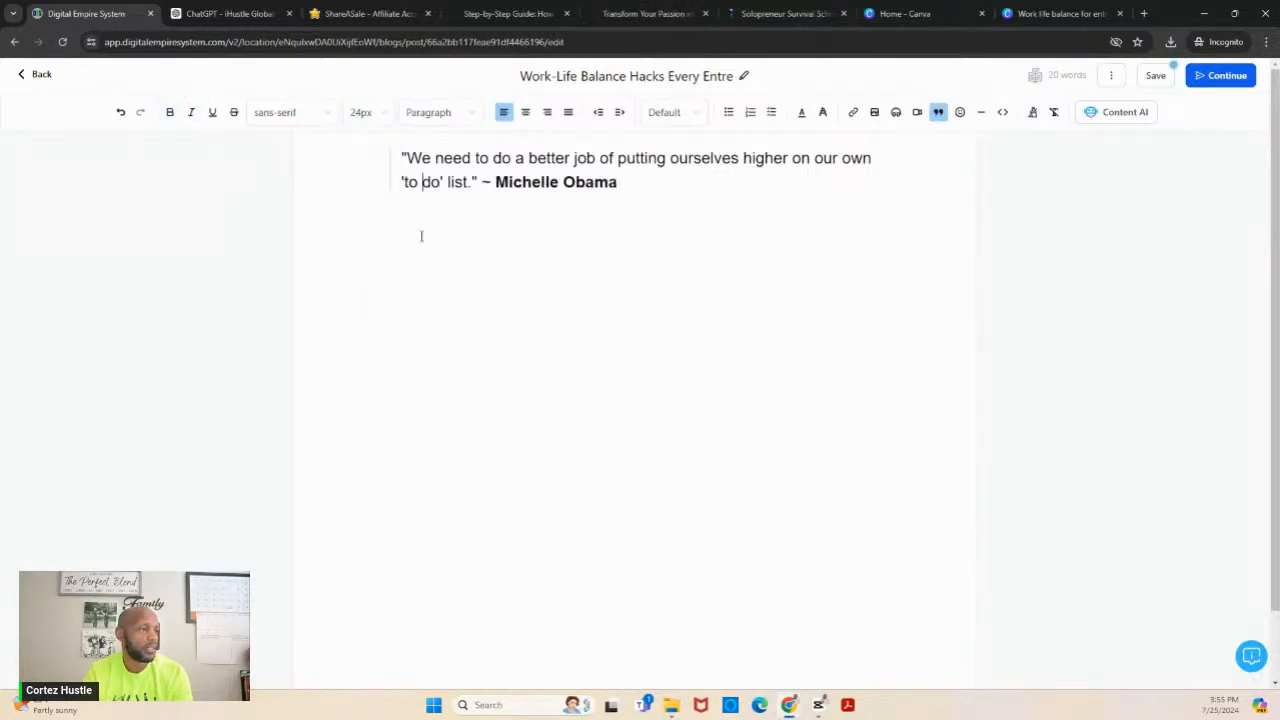
pyautogui.click(689, 197)
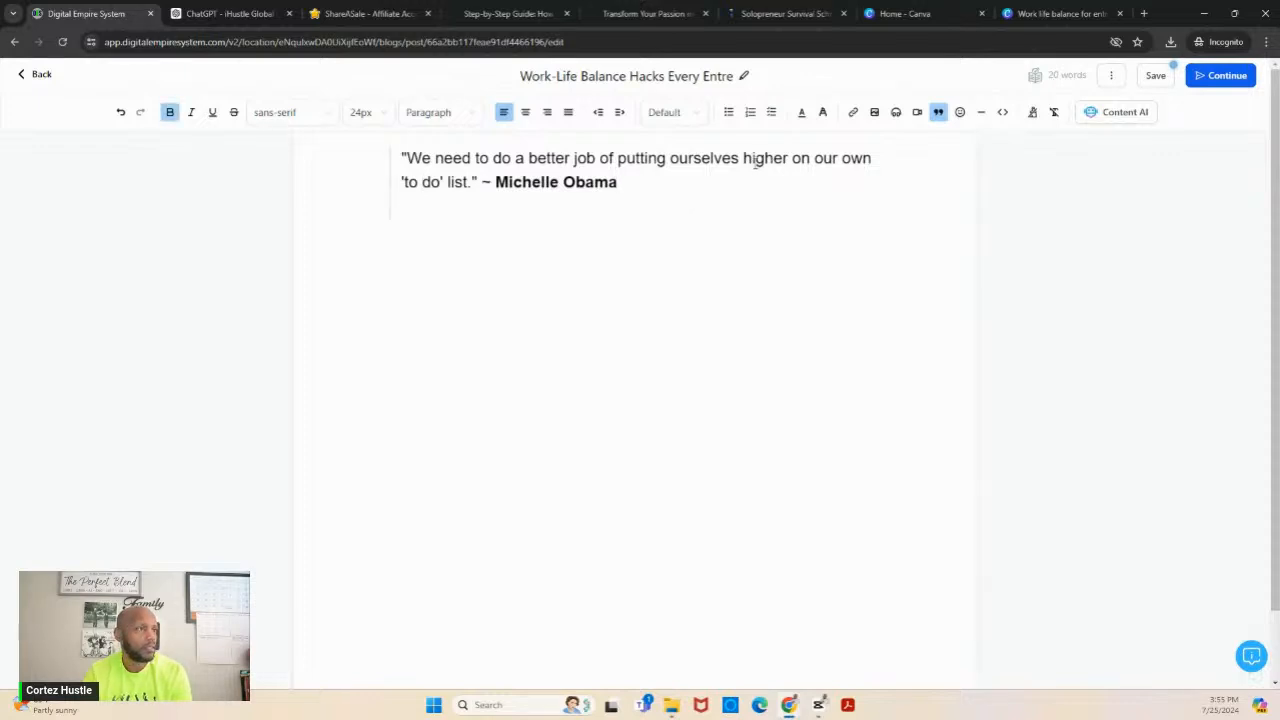
pyautogui.click(937, 114)
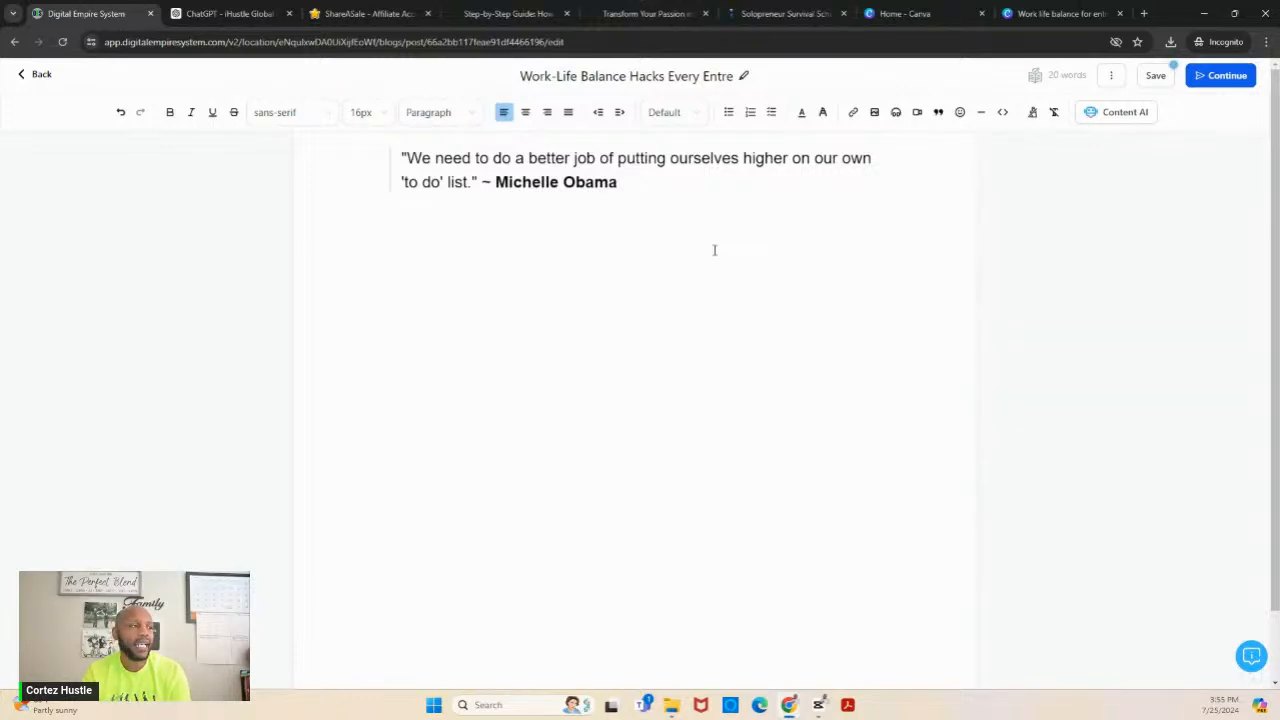
# - Open image insertion for the post, and switch to Canva to add a blank second page to the work-life balance design
pyautogui.click(873, 114)
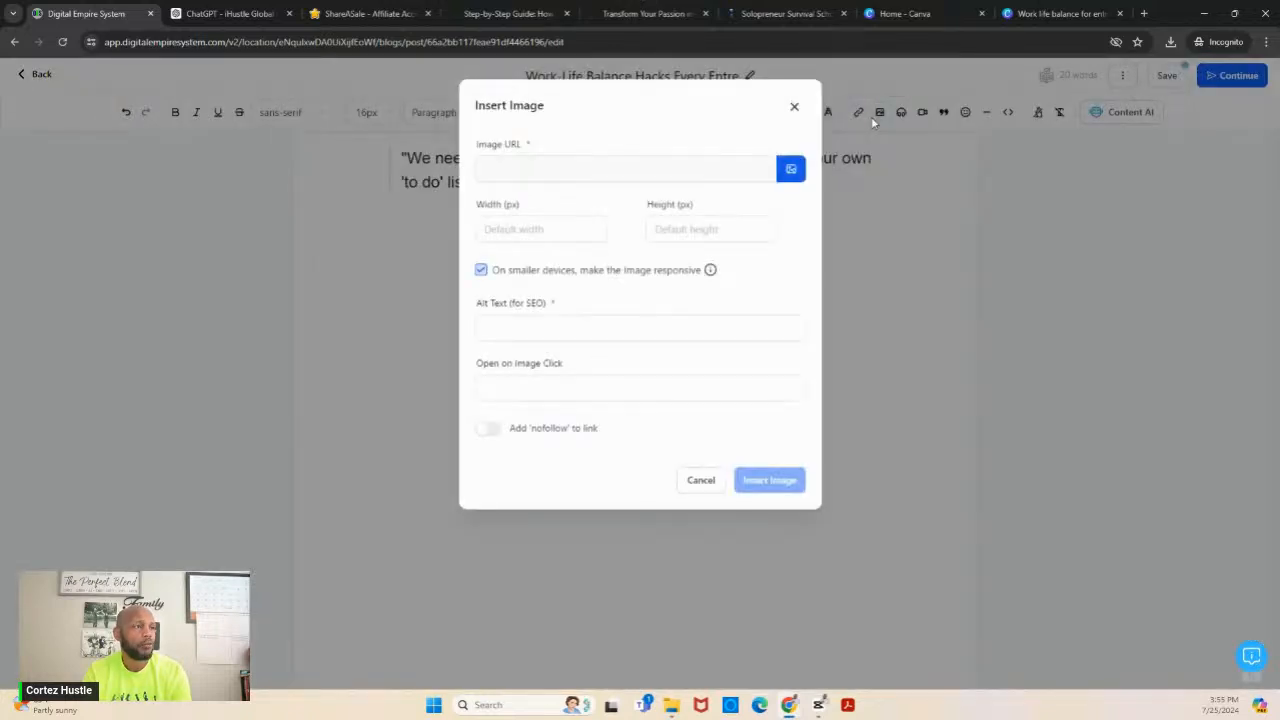
pyautogui.click(1057, 16)
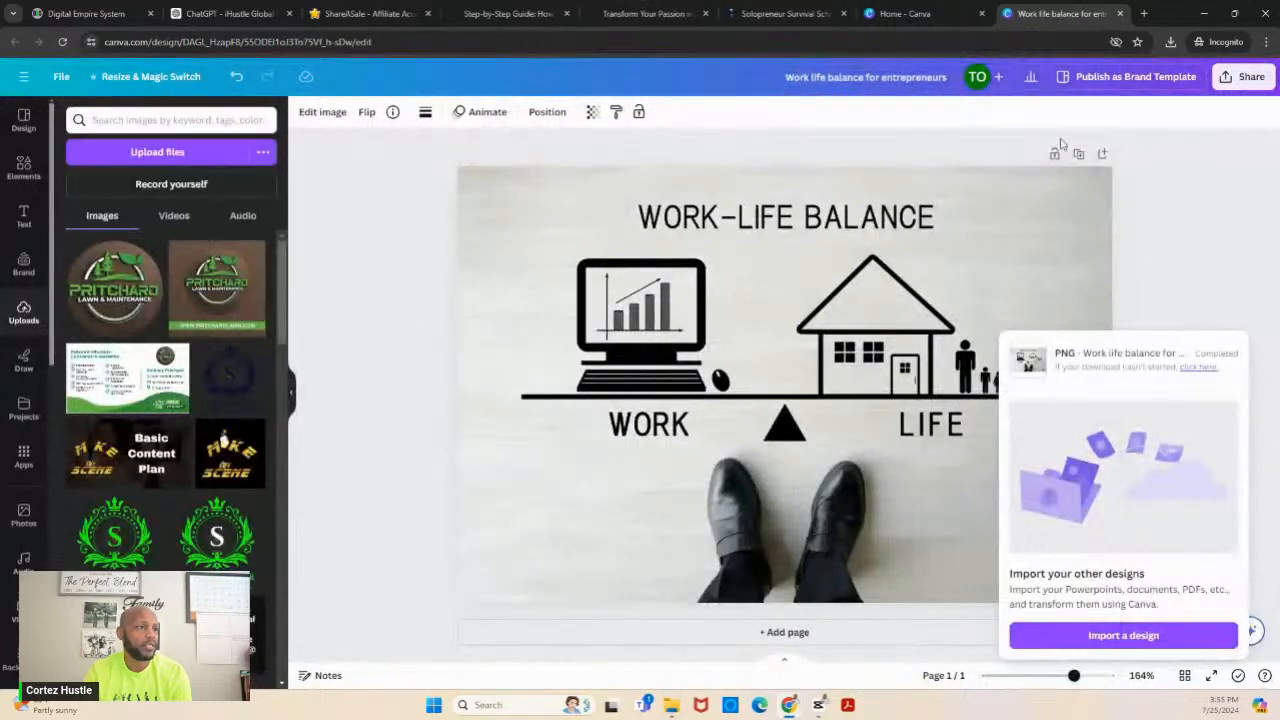
pyautogui.click(784, 632)
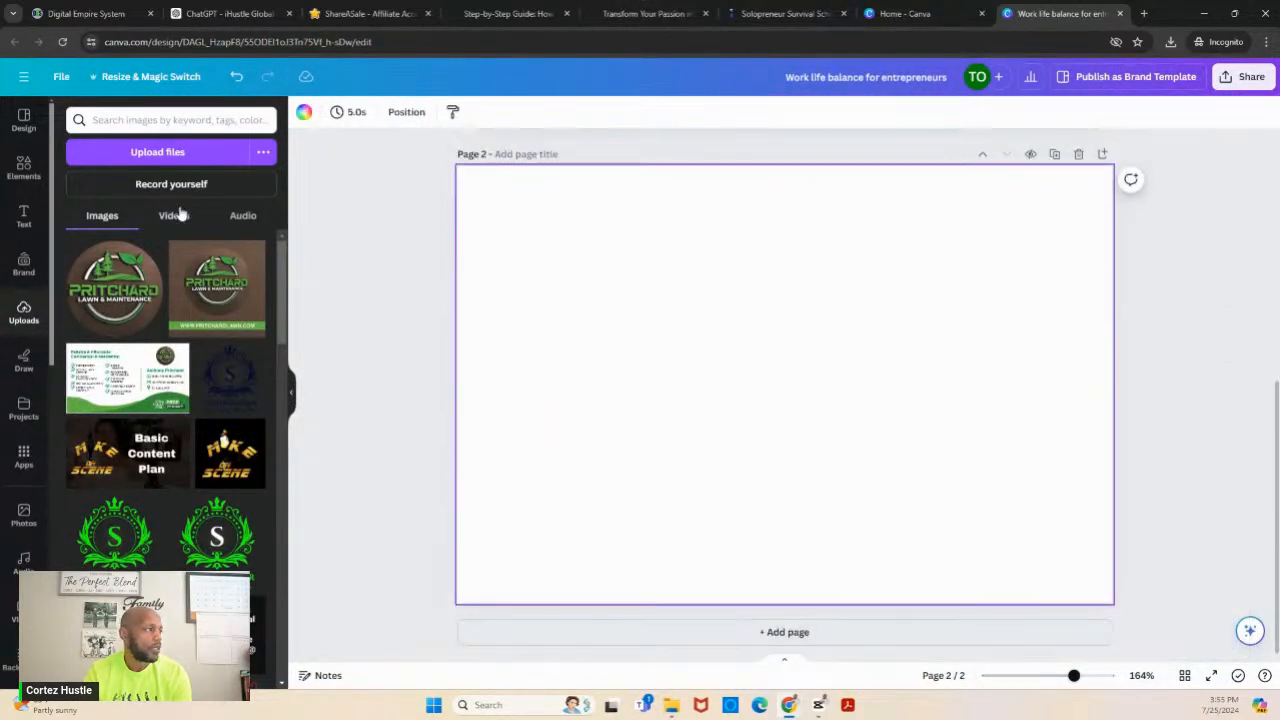
# - Add the work life balance stock photo of a laptop in front of a hammock to the blank second page
pyautogui.click(23, 517)
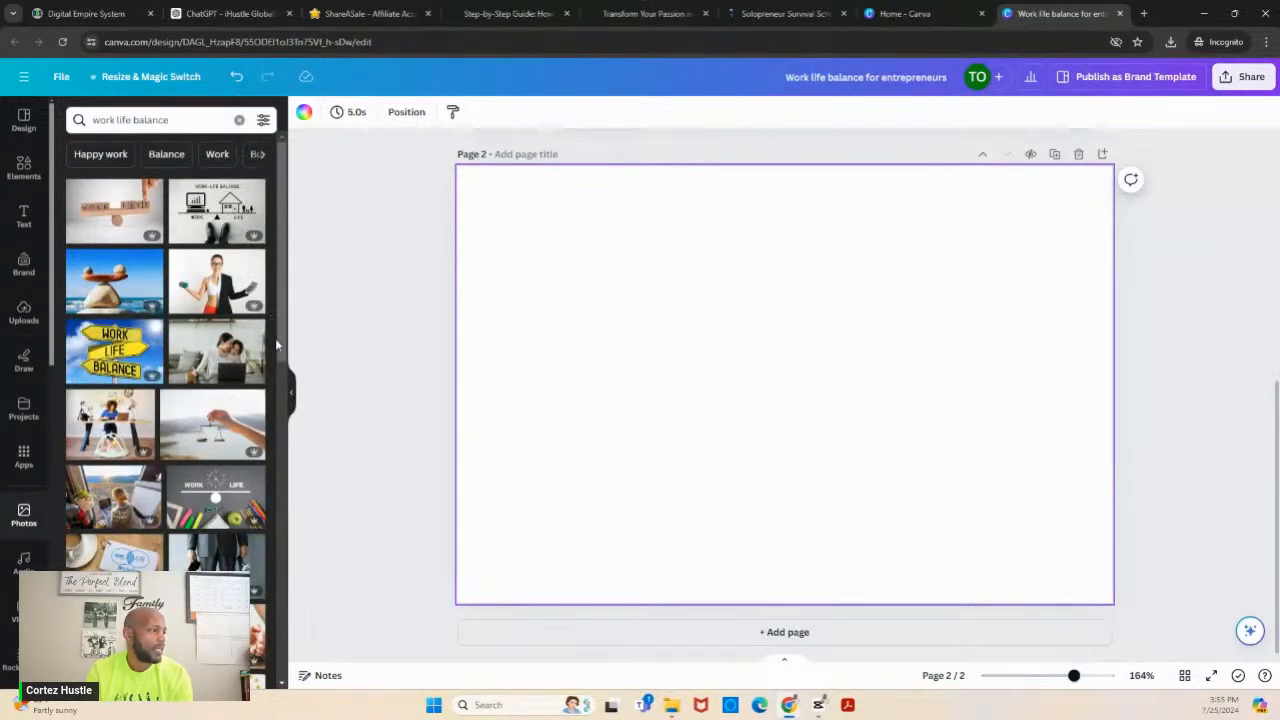
pyautogui.moveTo(280, 312); pyautogui.dragTo(285, 508)
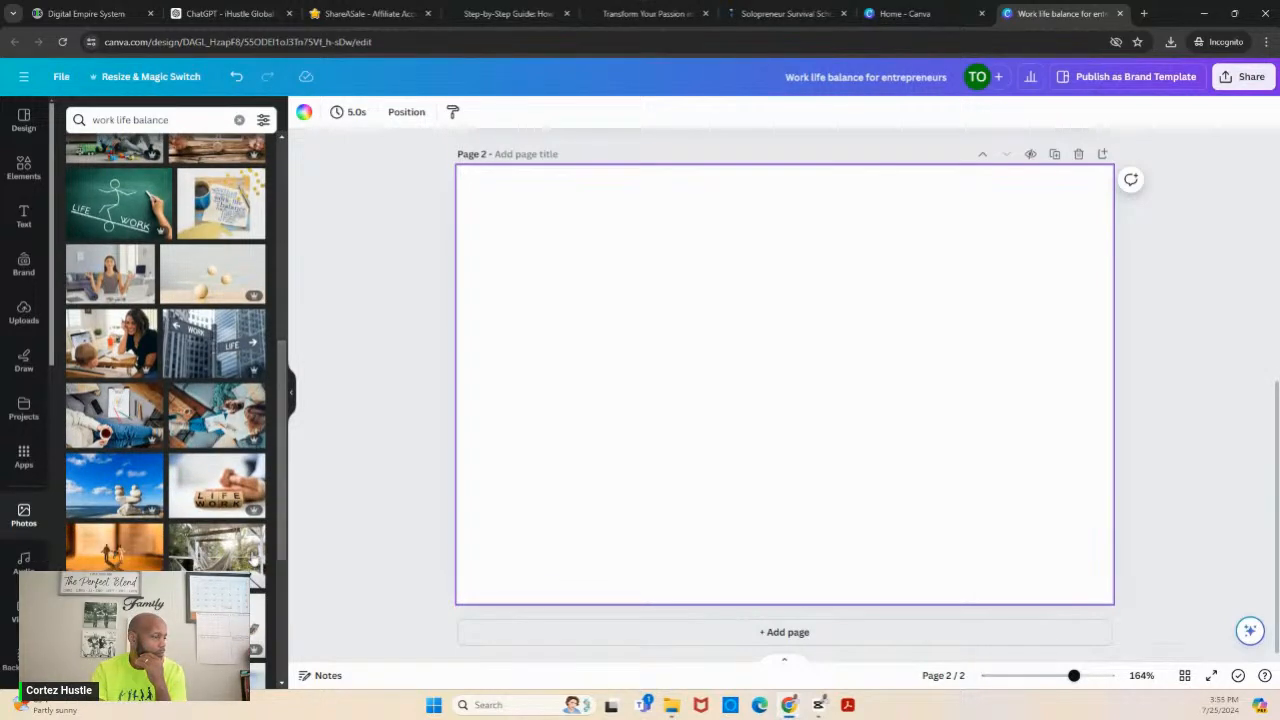
pyautogui.click(213, 563)
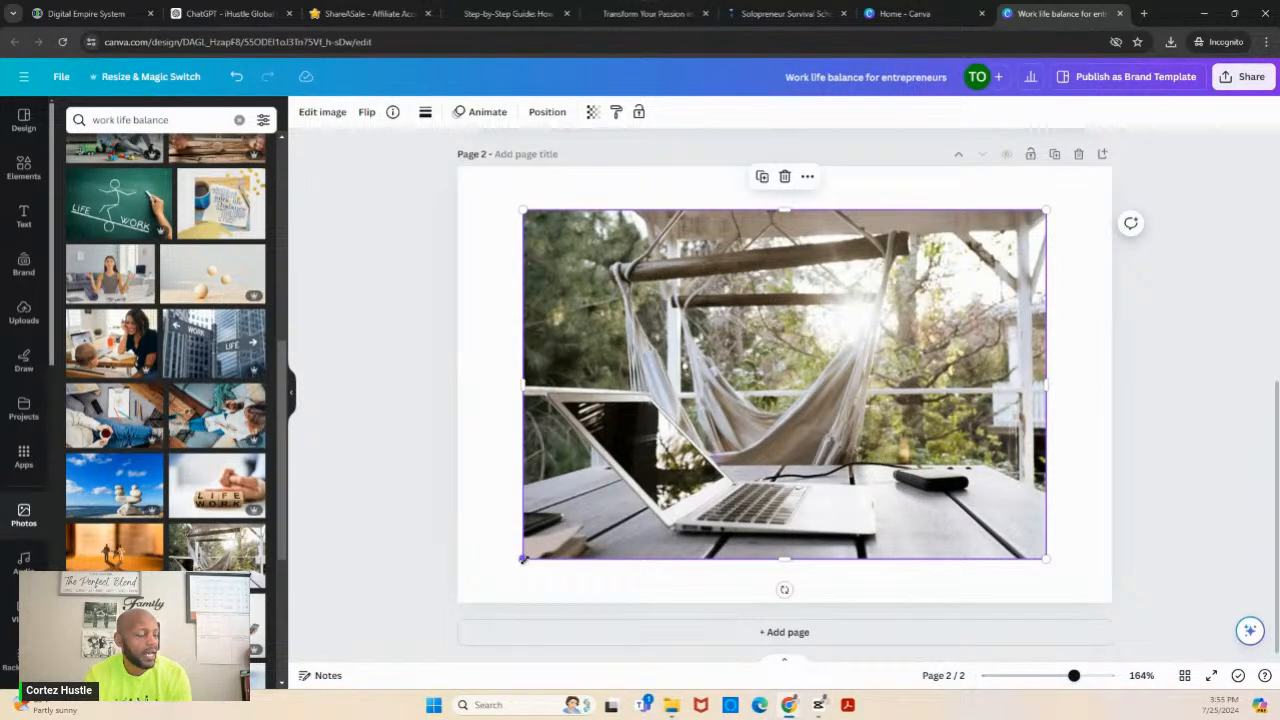
# - Enlarge the hammock photo to 600 × 400 so it fills the whole second page
pyautogui.moveTo(523, 559); pyautogui.dragTo(459, 603)
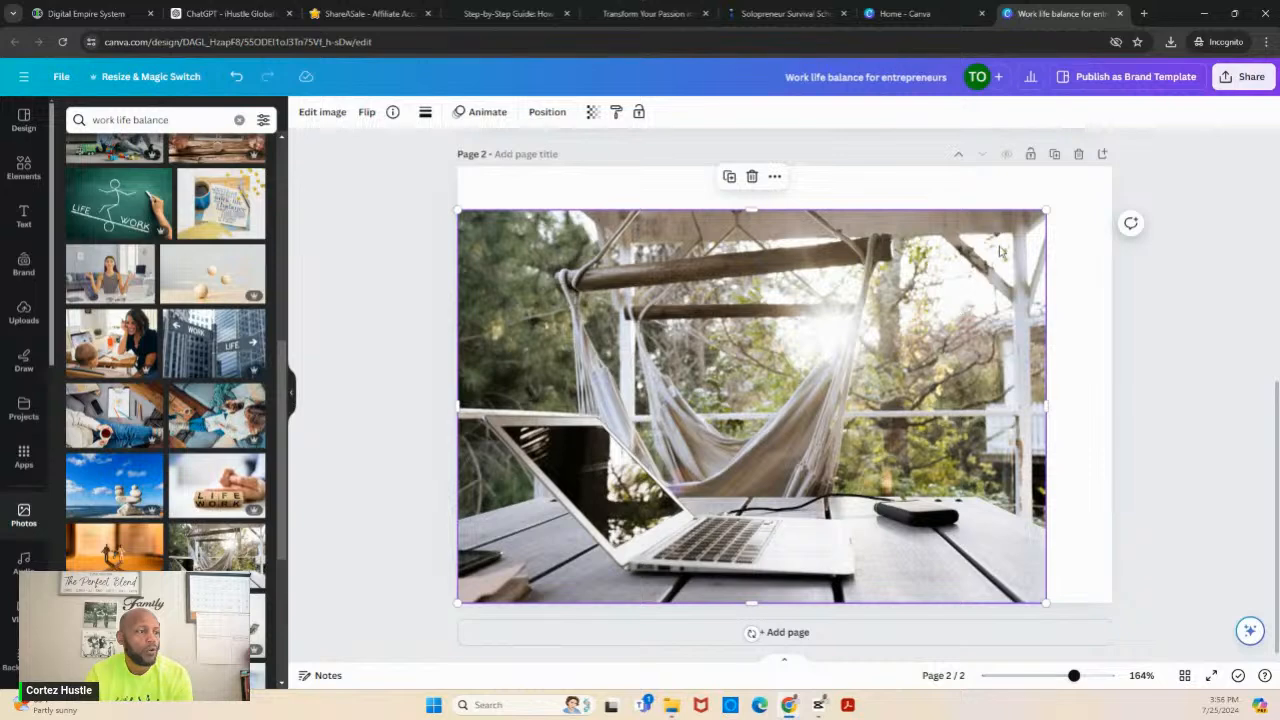
pyautogui.moveTo(1047, 209); pyautogui.dragTo(1112, 168)
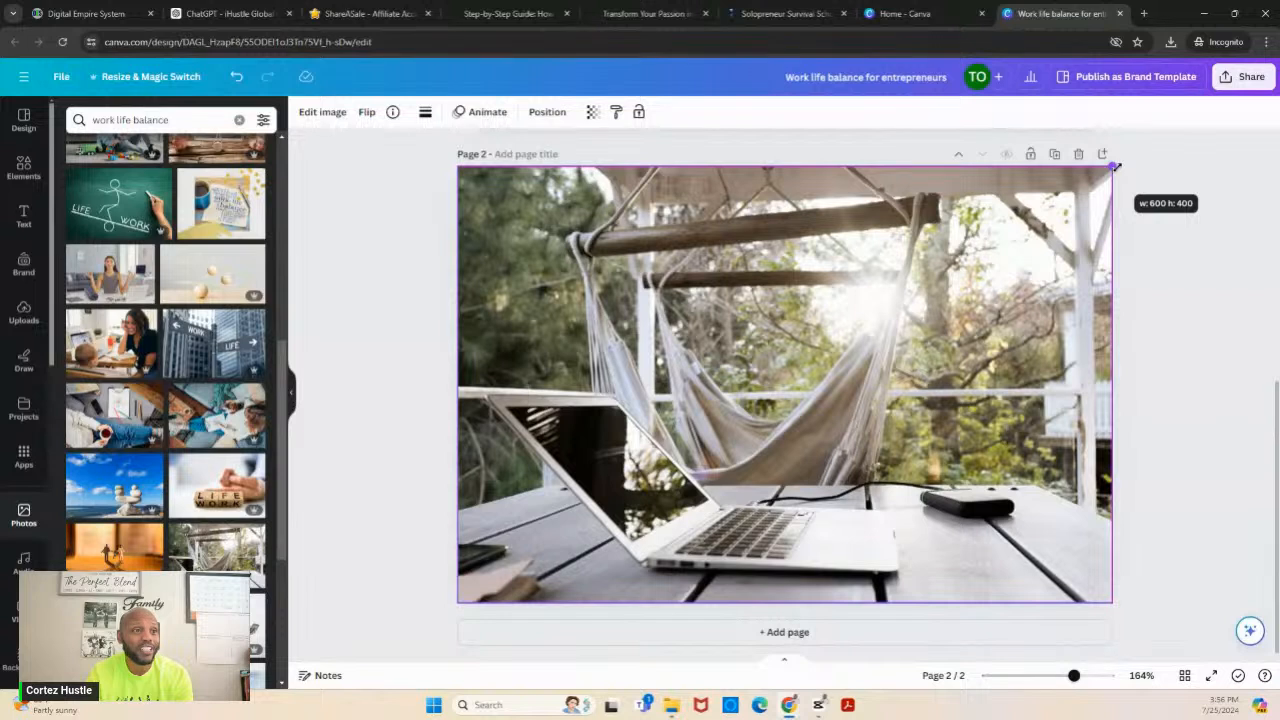
pyautogui.click(1144, 169)
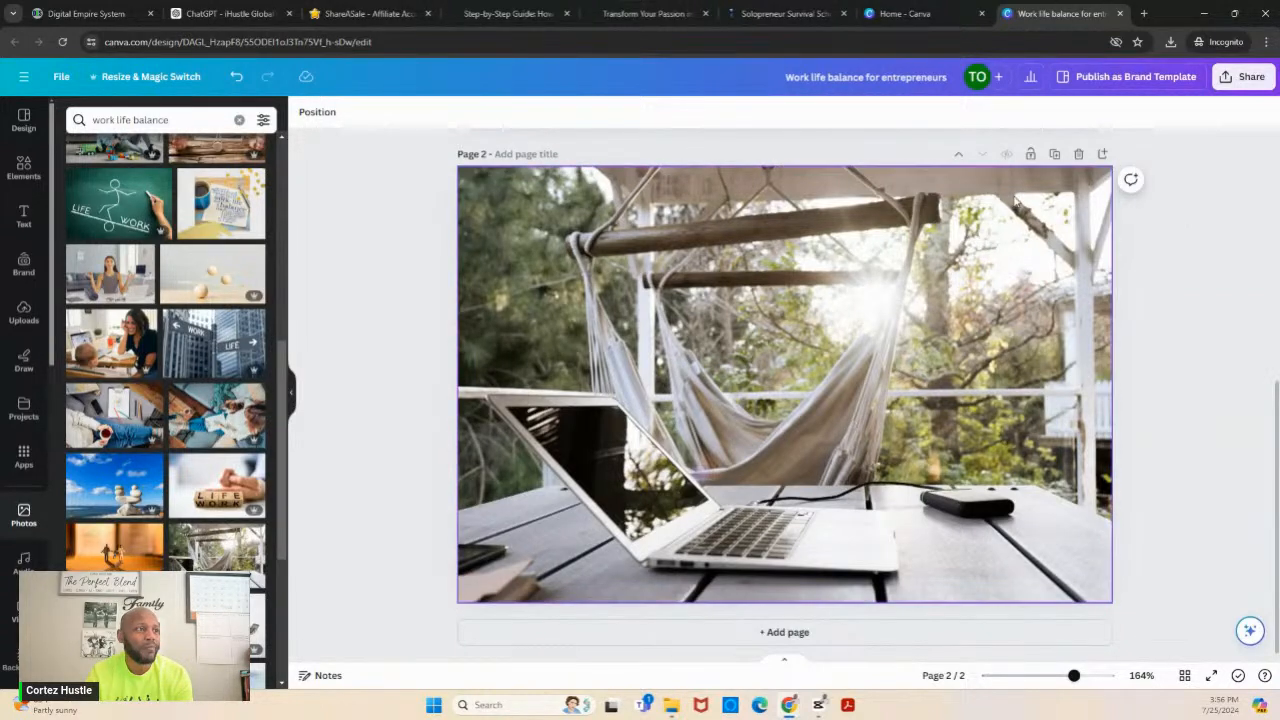
pyautogui.click(775, 182)
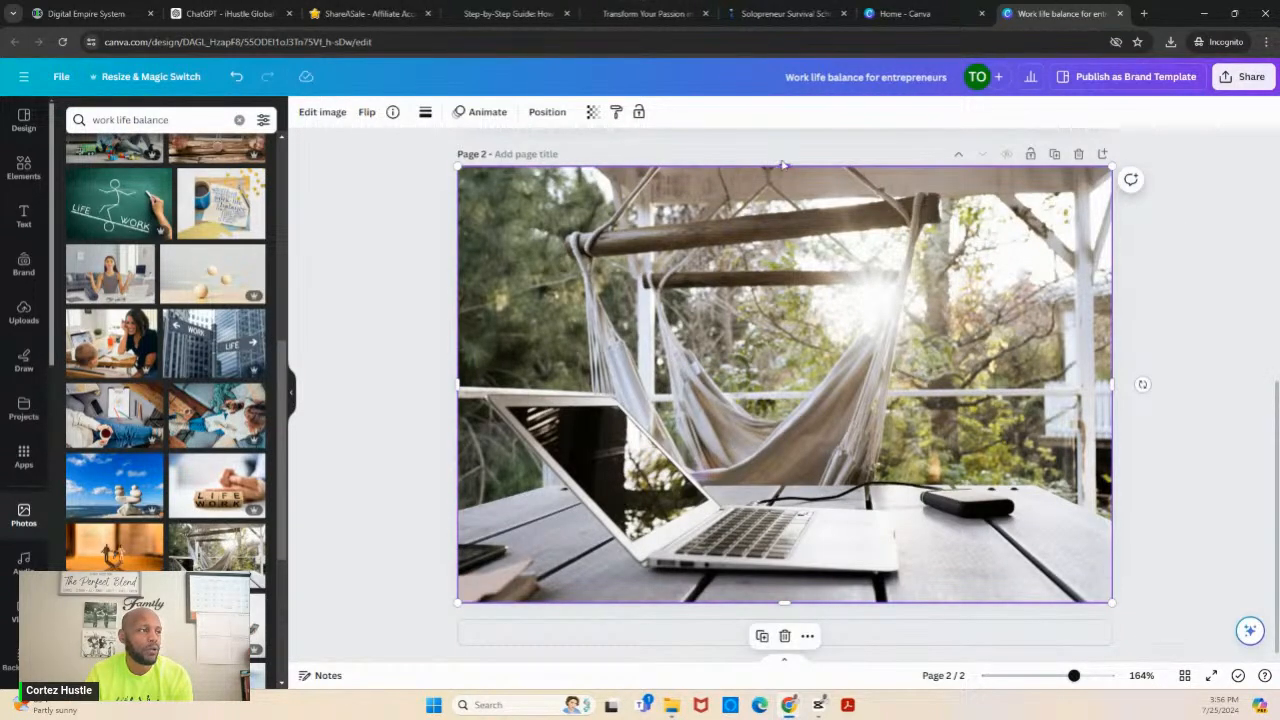
pyautogui.moveTo(784, 166); pyautogui.dragTo(783, 163)
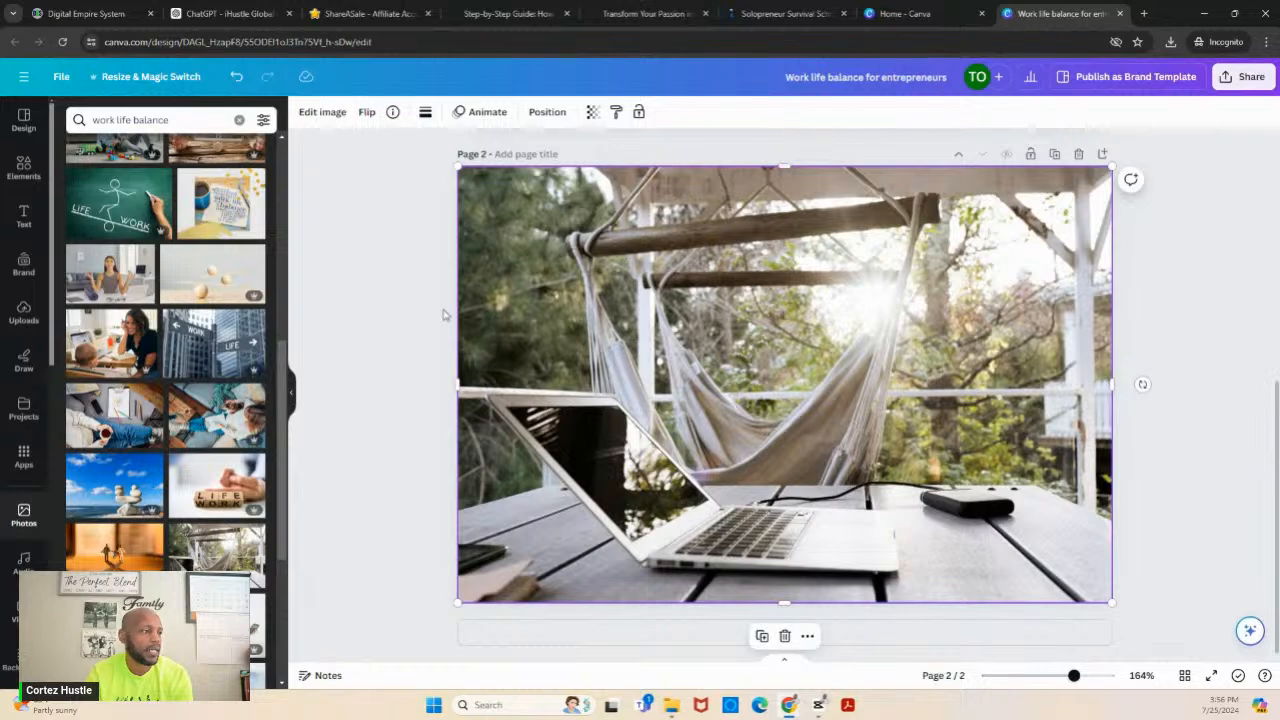
pyautogui.click(370, 337)
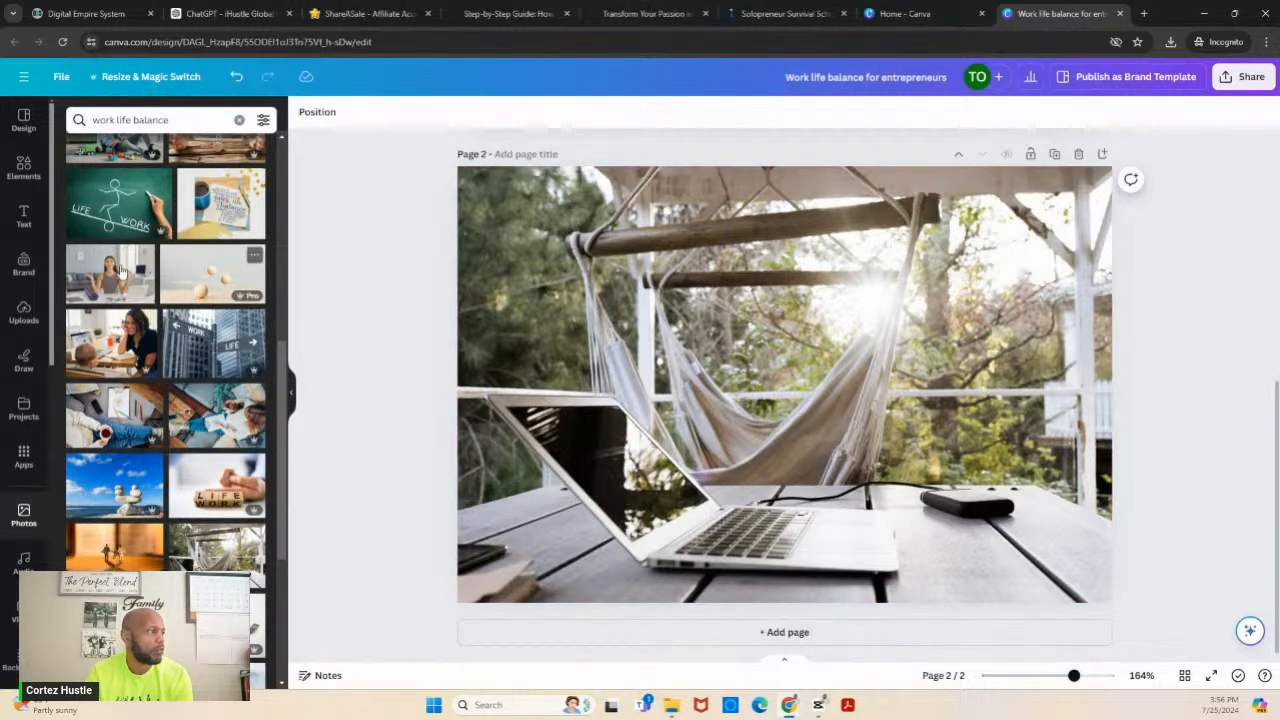
# - Try the uploaded green Solopreneur Survival School logo in the photo's lower-right corner, and remove it
pyautogui.click(22, 318)
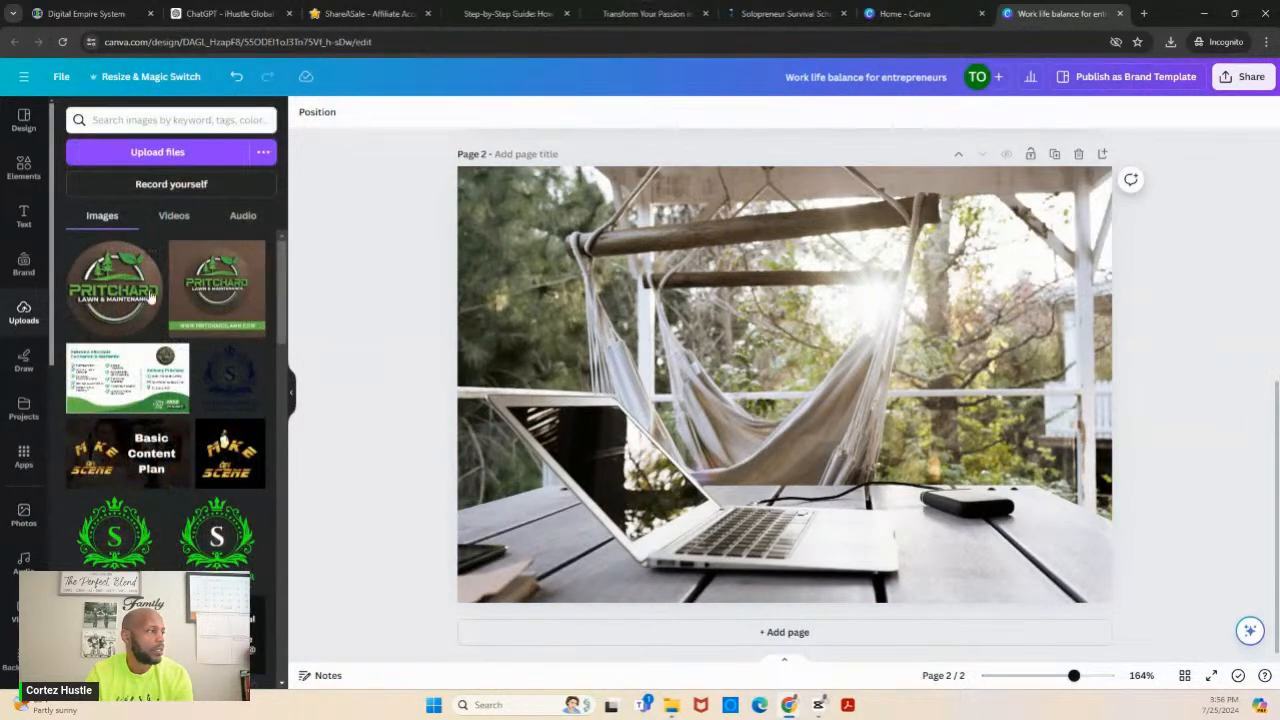
pyautogui.click(117, 538)
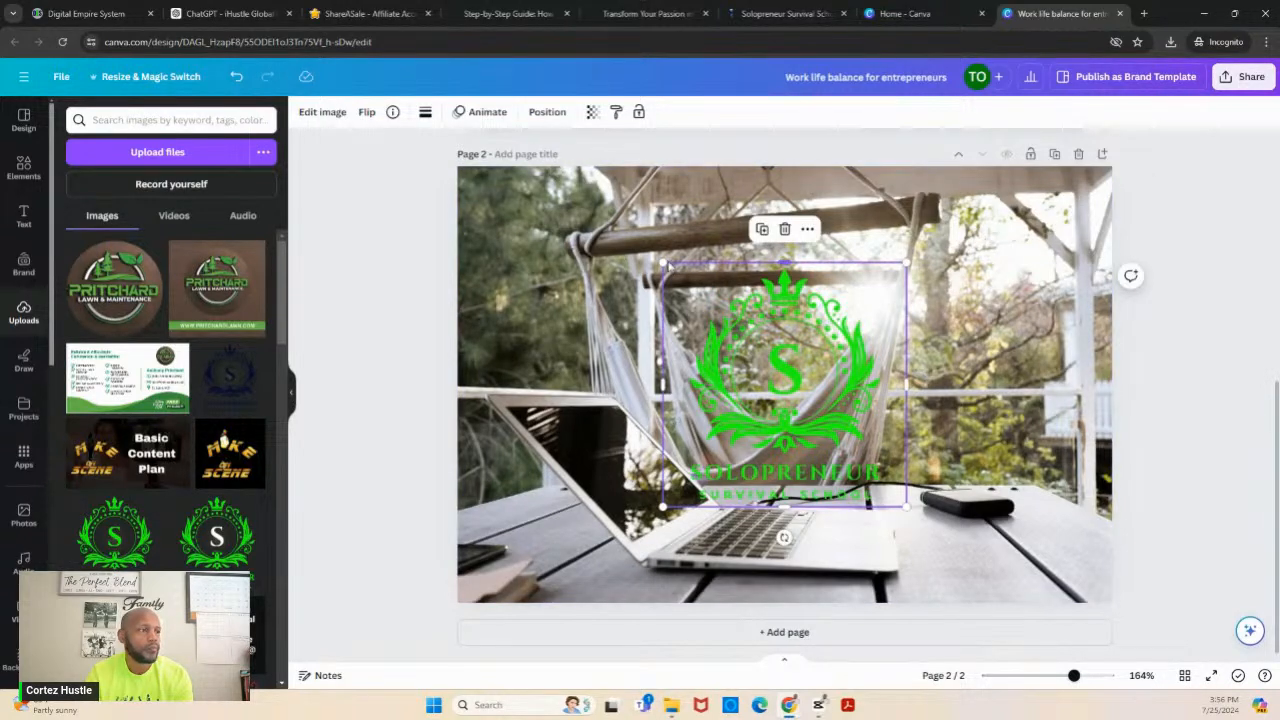
pyautogui.moveTo(663, 264); pyautogui.dragTo(1085, 555)
pyautogui.click(1078, 497)
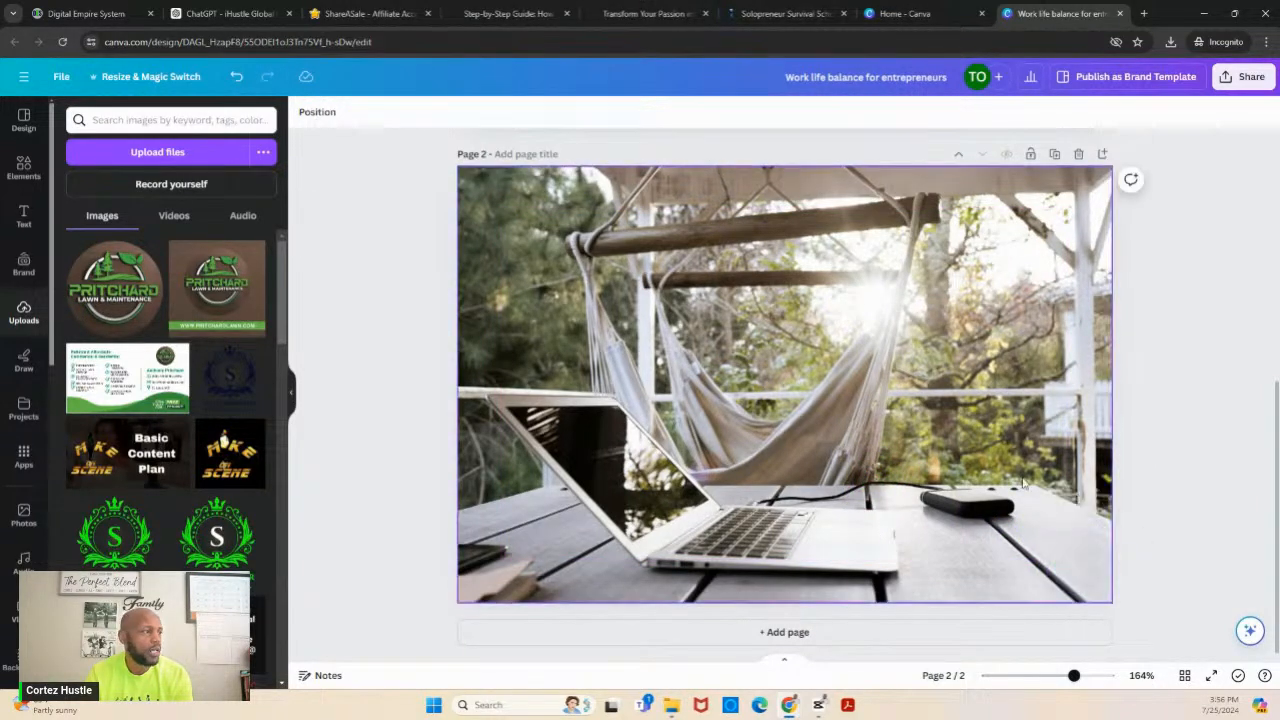
# - Place the uploaded dark blue Solopreneur logo in the lower-right corner of the hammock photo
pyautogui.click(237, 389)
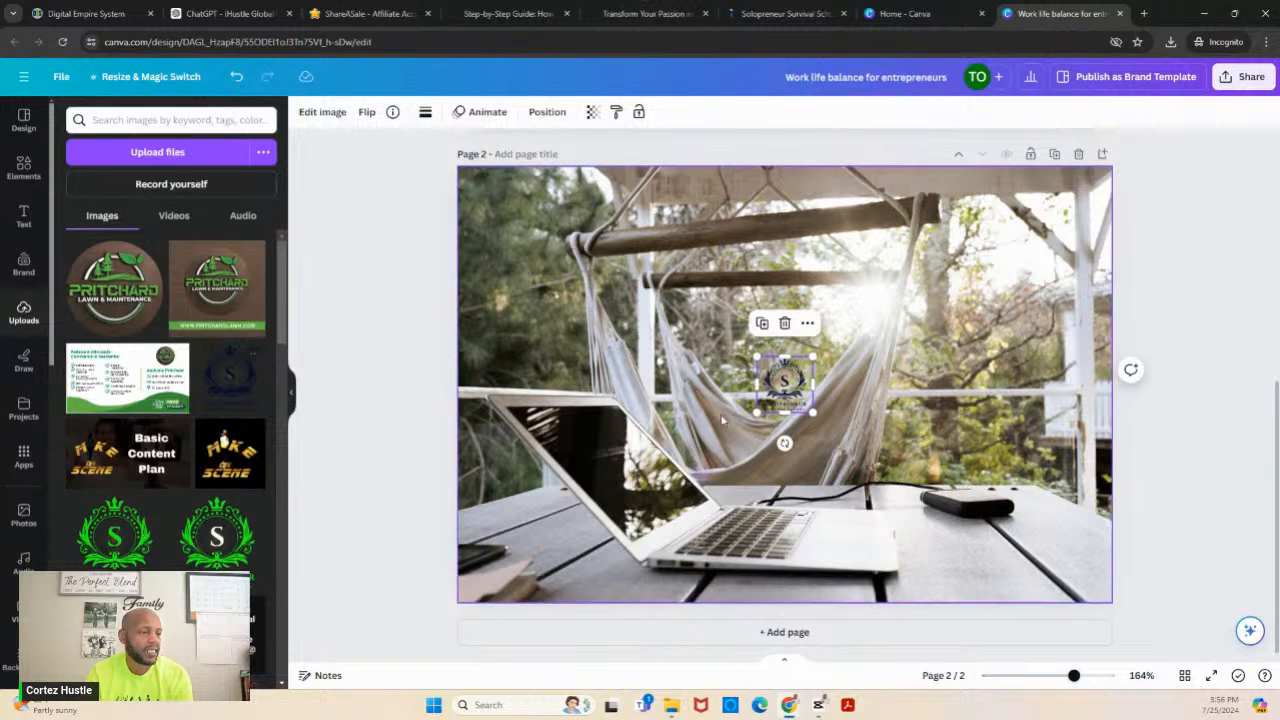
pyautogui.moveTo(798, 390); pyautogui.dragTo(1110, 543)
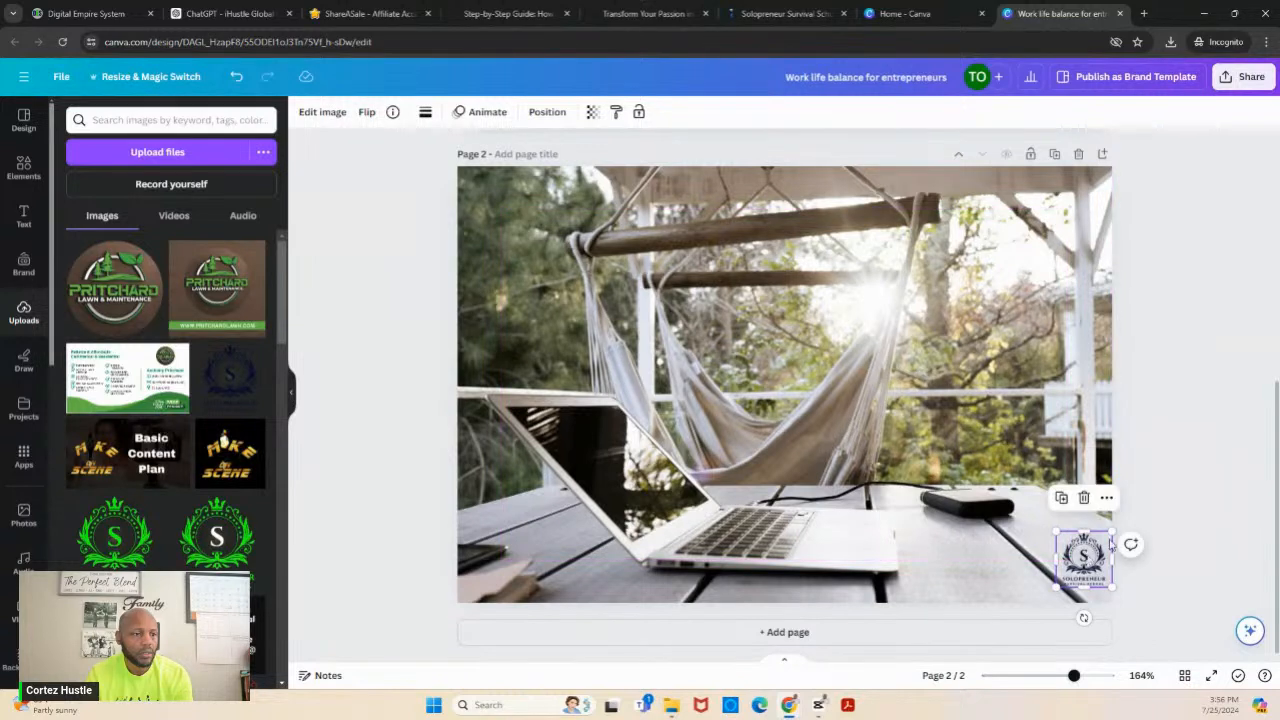
pyautogui.click(1184, 467)
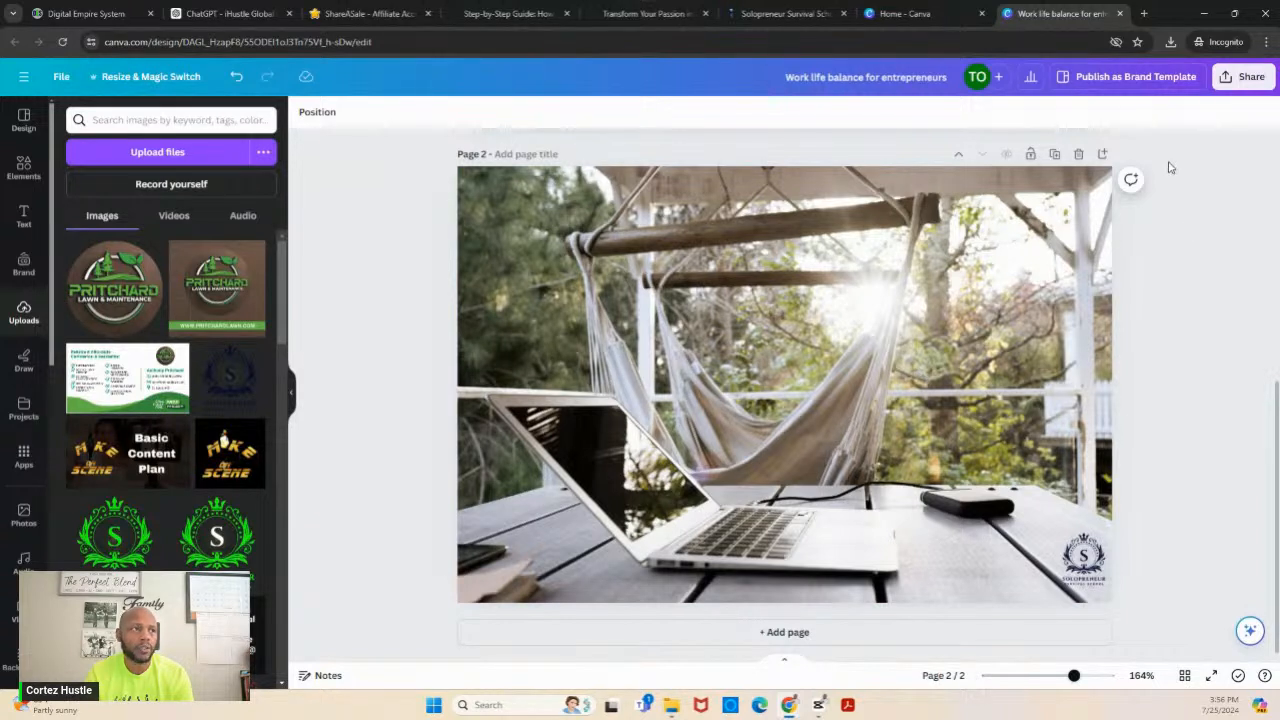
# - Download only page 2 of the design as a PNG and save the file to the computer
pyautogui.click(1240, 84)
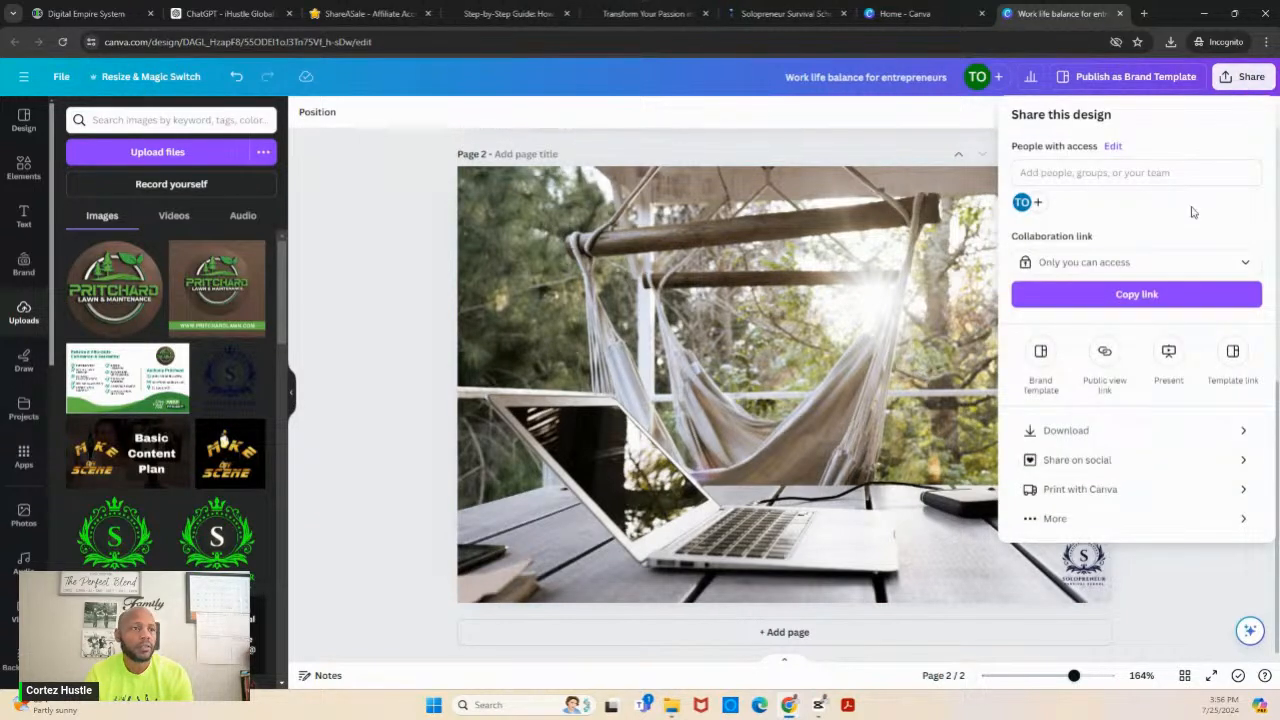
pyautogui.click(1057, 430)
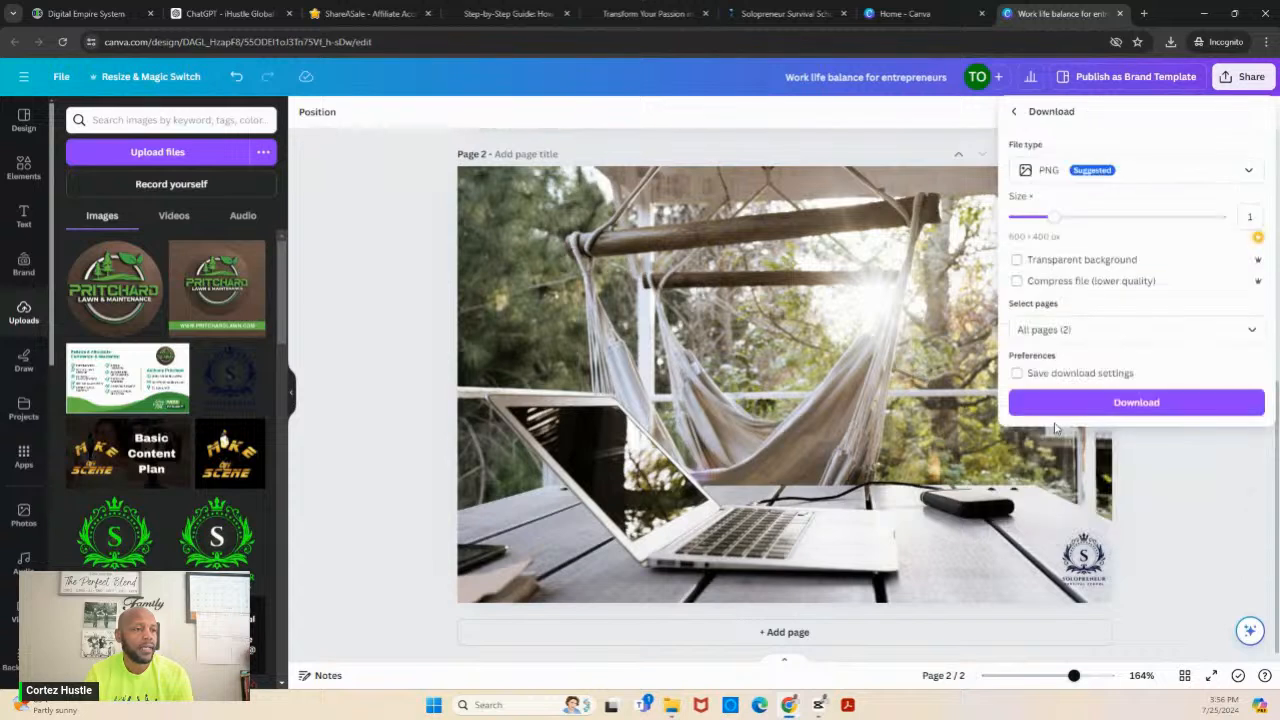
pyautogui.click(1066, 330)
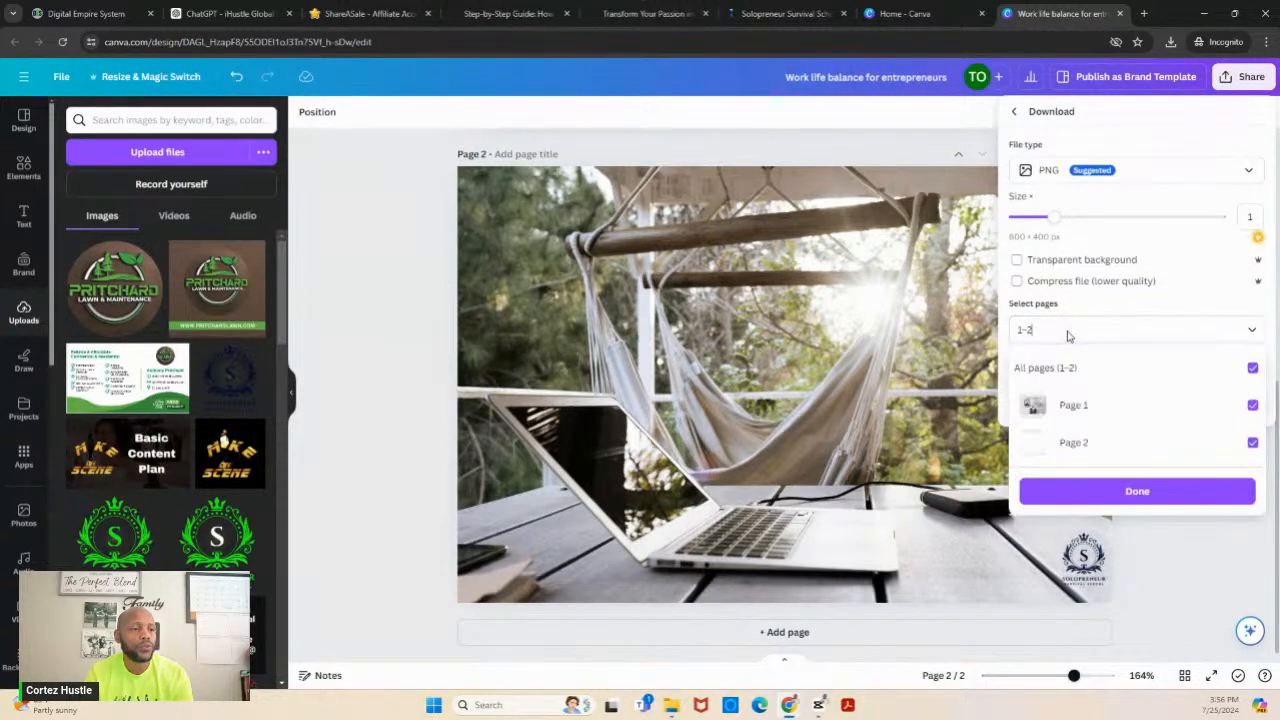
pyautogui.click(1253, 369)
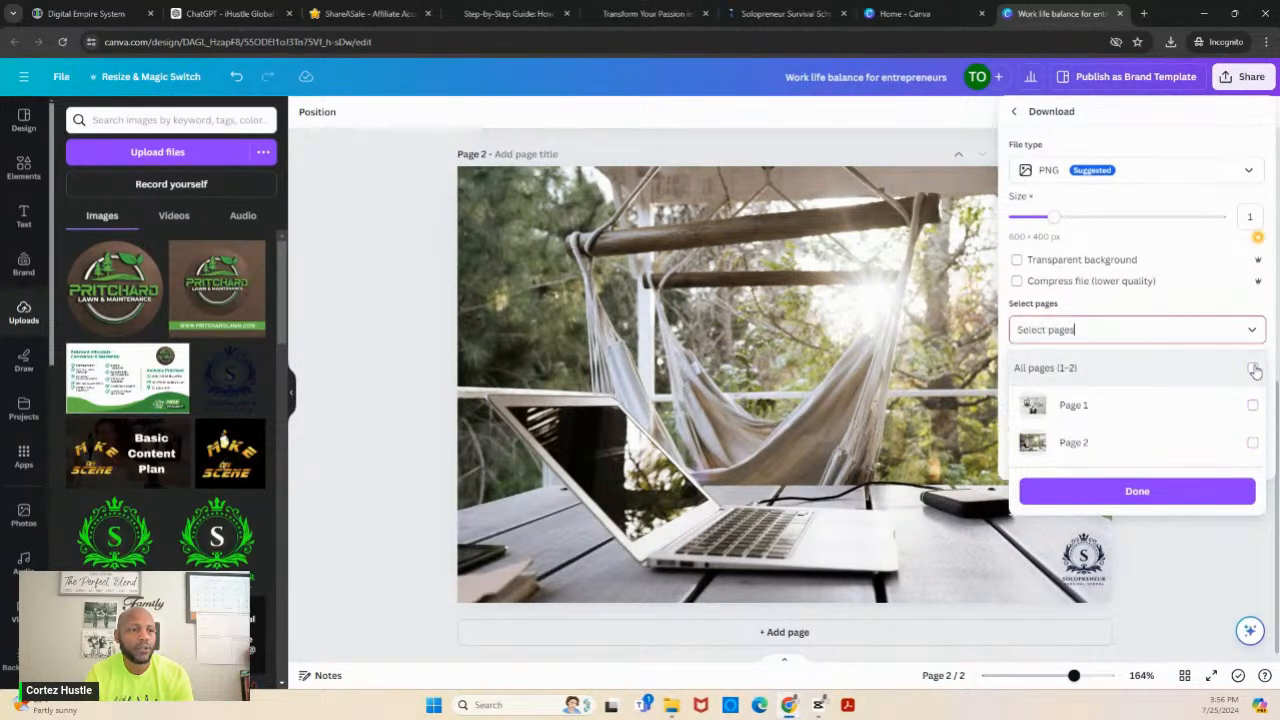
pyautogui.click(1253, 443)
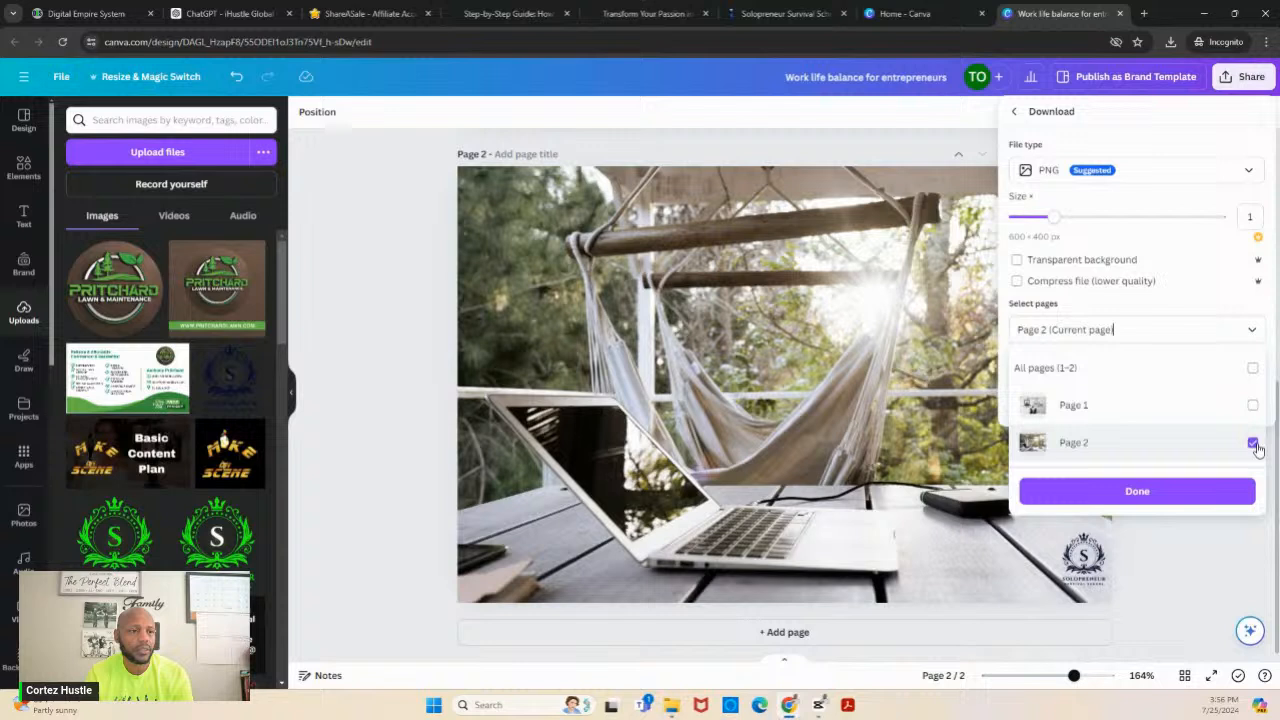
pyautogui.click(1216, 489)
pyautogui.click(1179, 403)
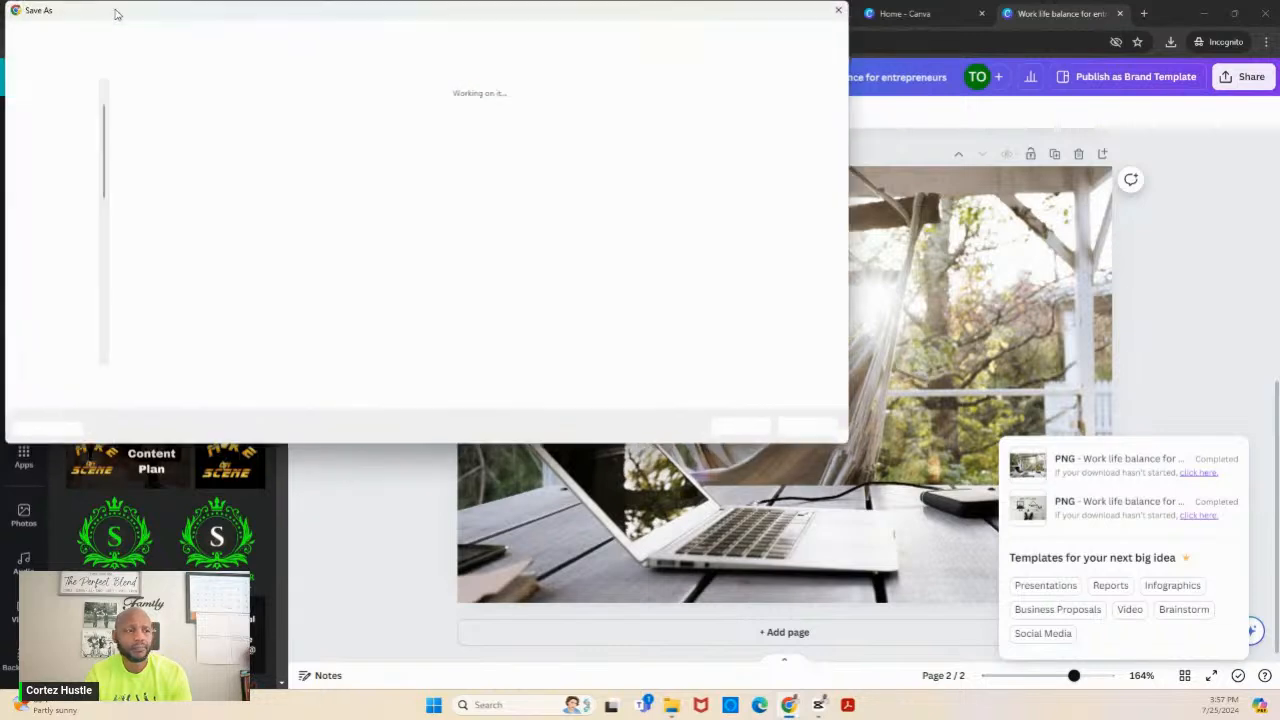
pyautogui.click(738, 427)
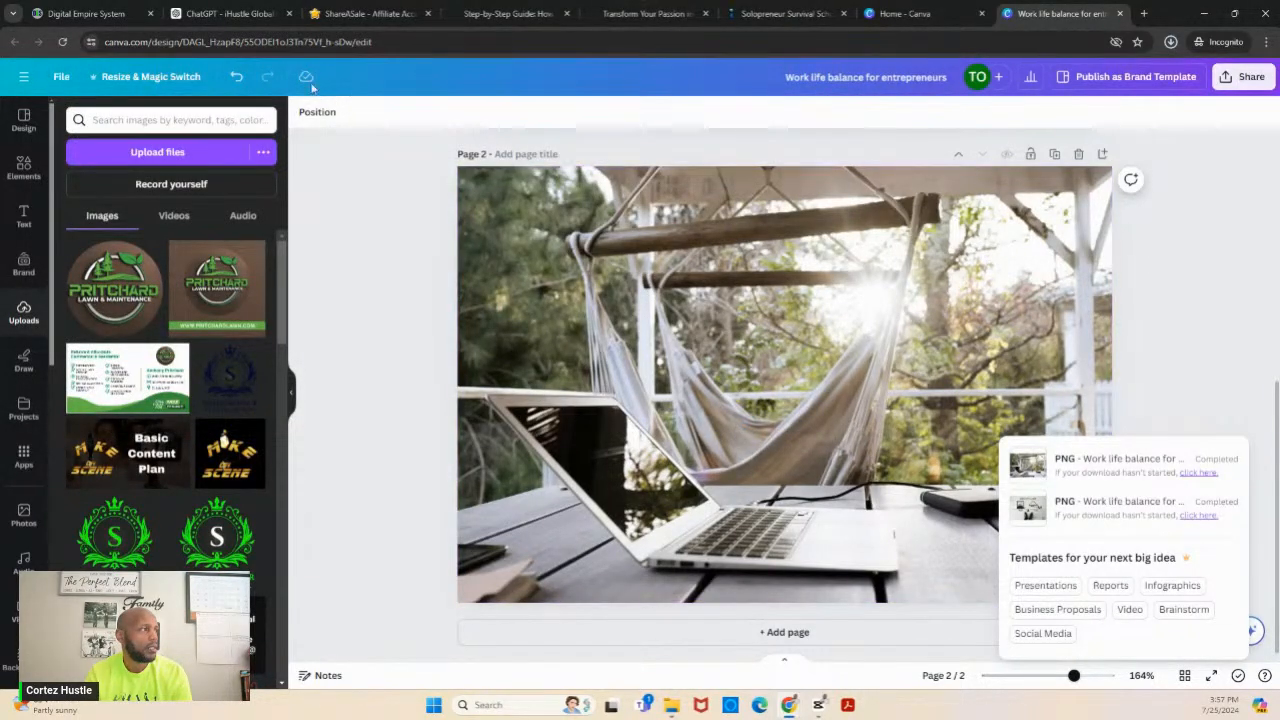
# - Switch to Digital Empire System, upload "Work life balance for entrepreneurs (1).png" to the media library and choose it as the post image
pyautogui.click(101, 22)
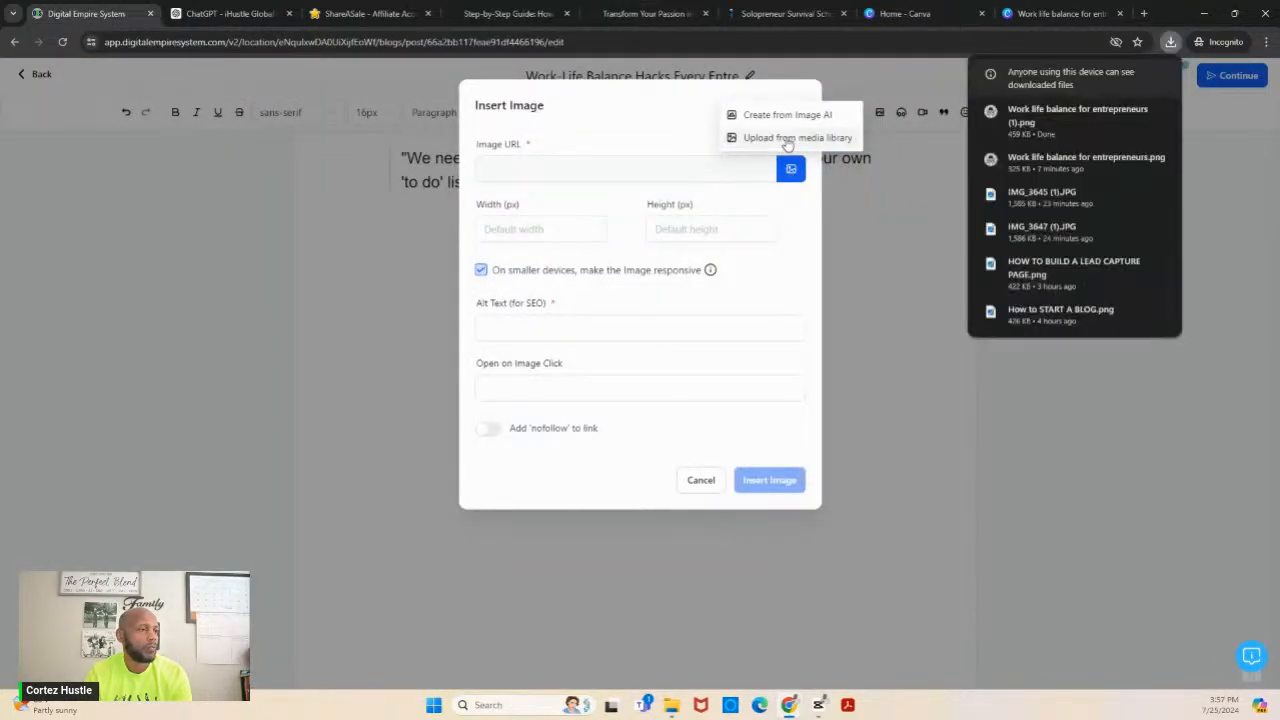
pyautogui.click(786, 137)
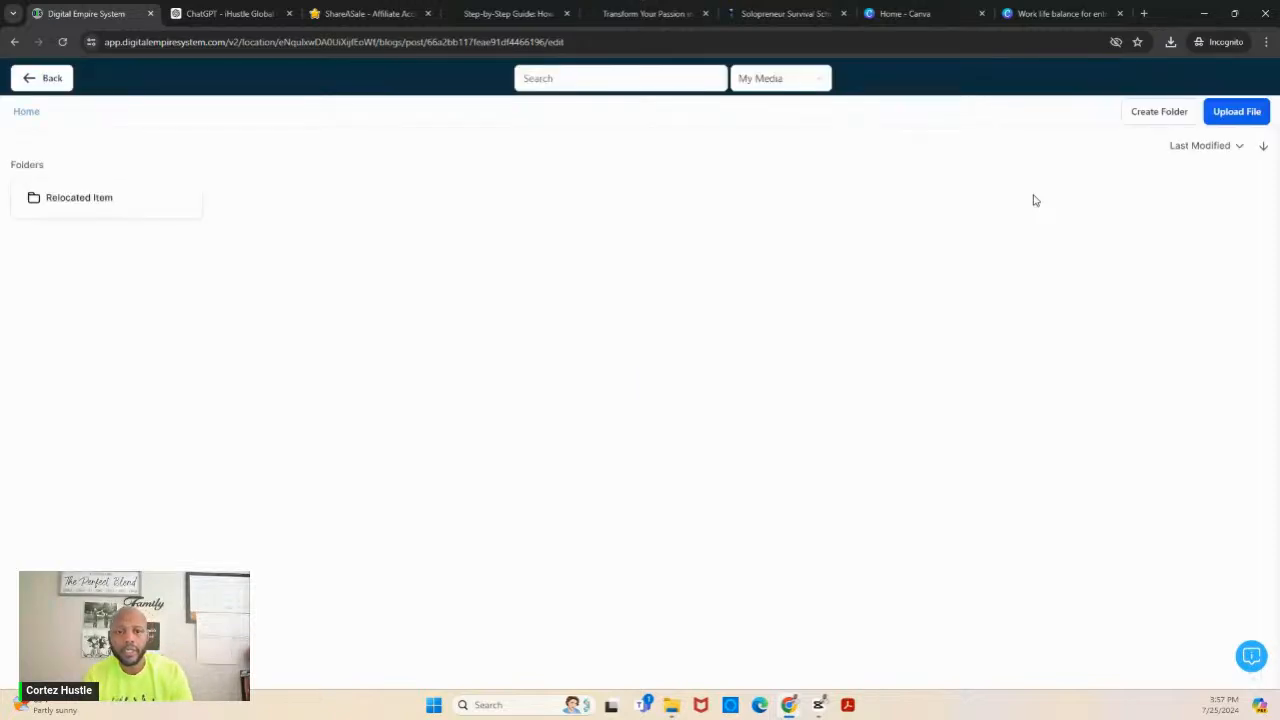
pyautogui.click(1222, 118)
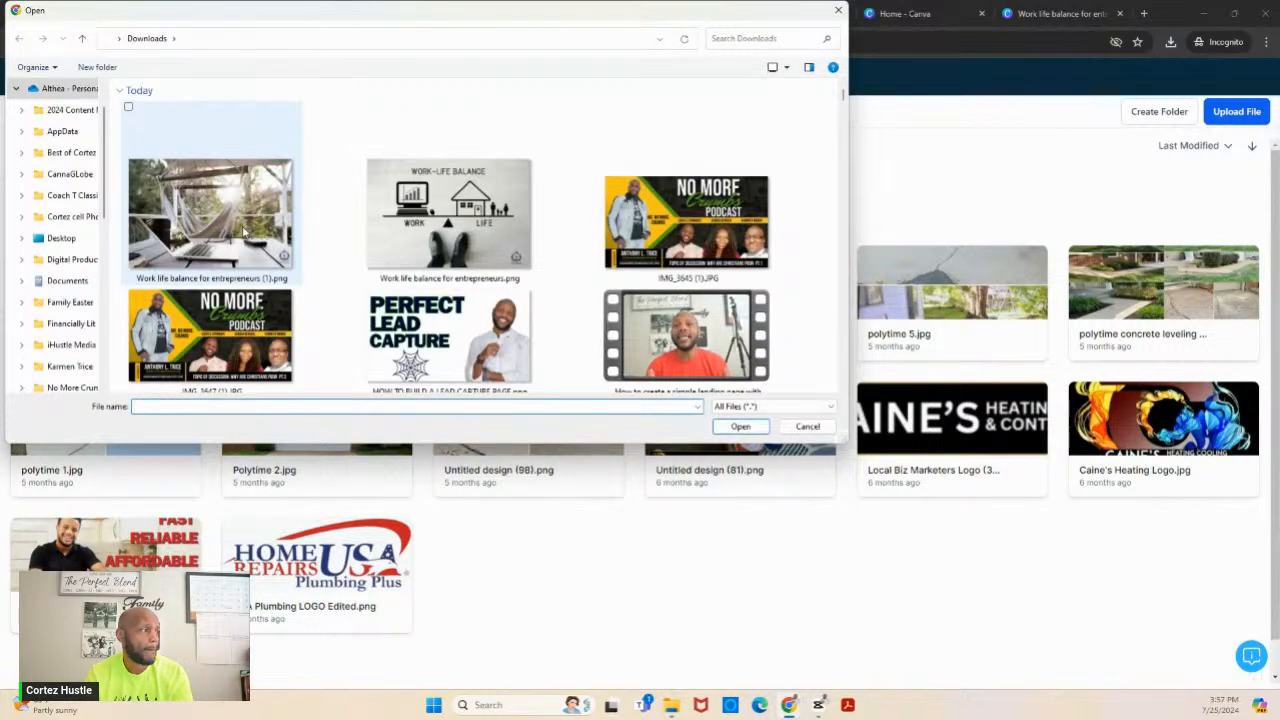
pyautogui.doubleClick(242, 232)
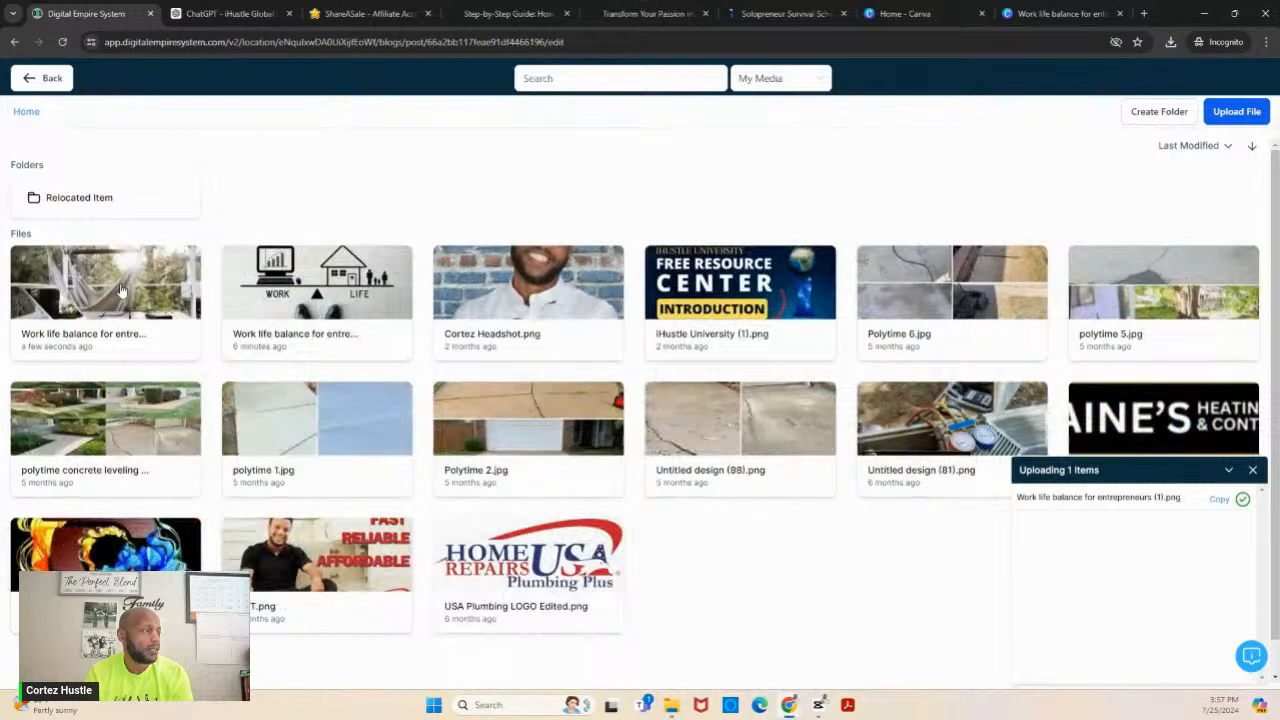
pyautogui.click(120, 290)
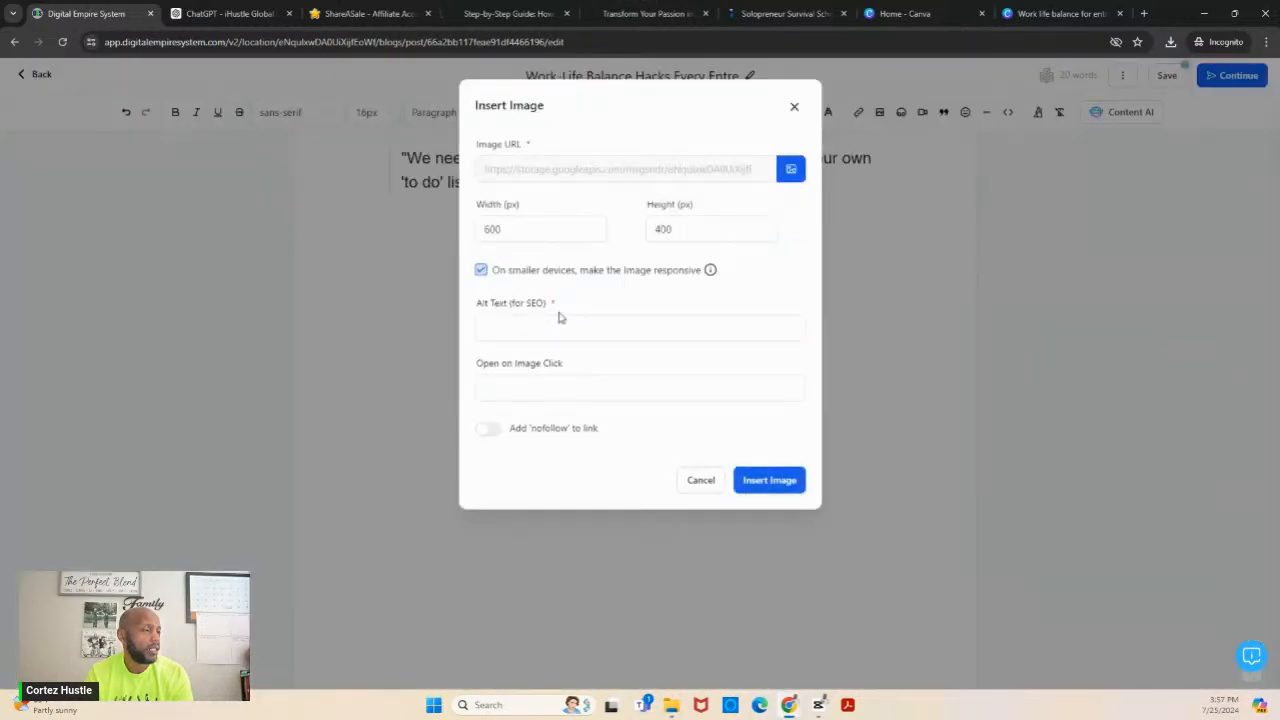
# - Set the image's alt text to "Work-Life Balance for Entrepreneurs 2" and insert the image into the post
pyautogui.click(540, 330)
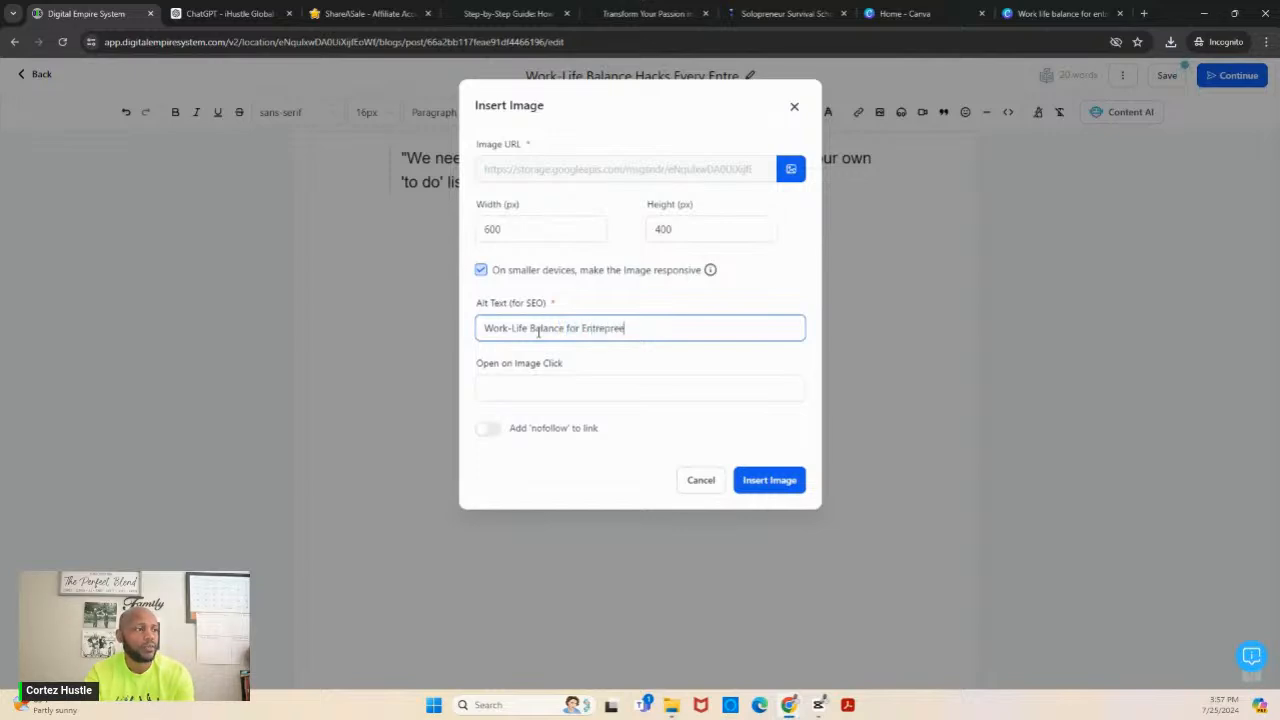
pyautogui.write('neurs 2')
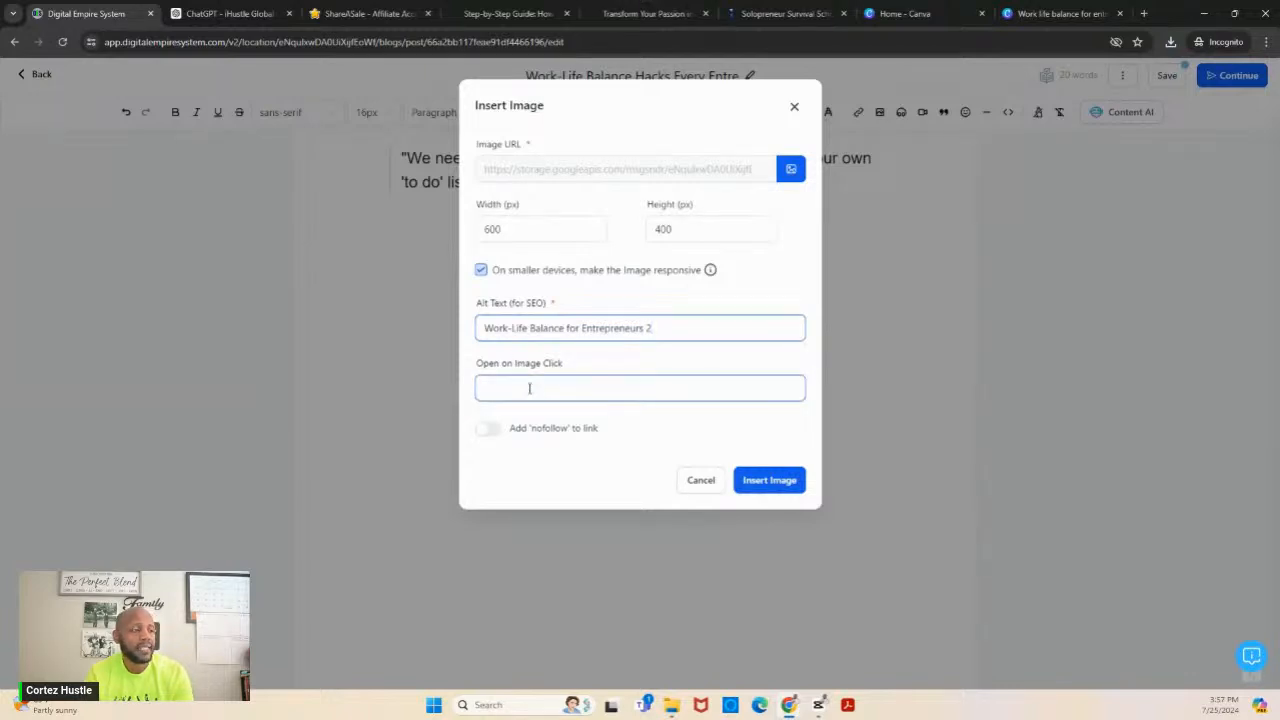
pyautogui.click(760, 485)
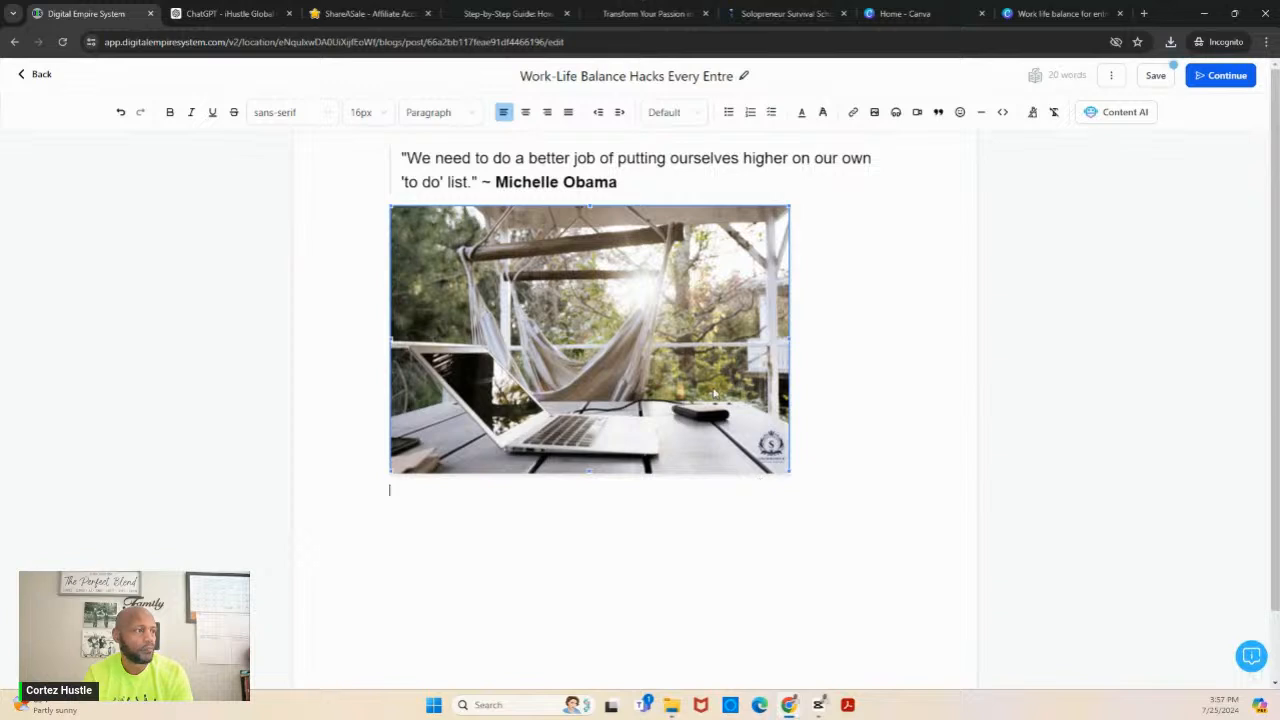
# - Align the hammock image to the center of the post, and place the cursor on the line below it
pyautogui.click(526, 114)
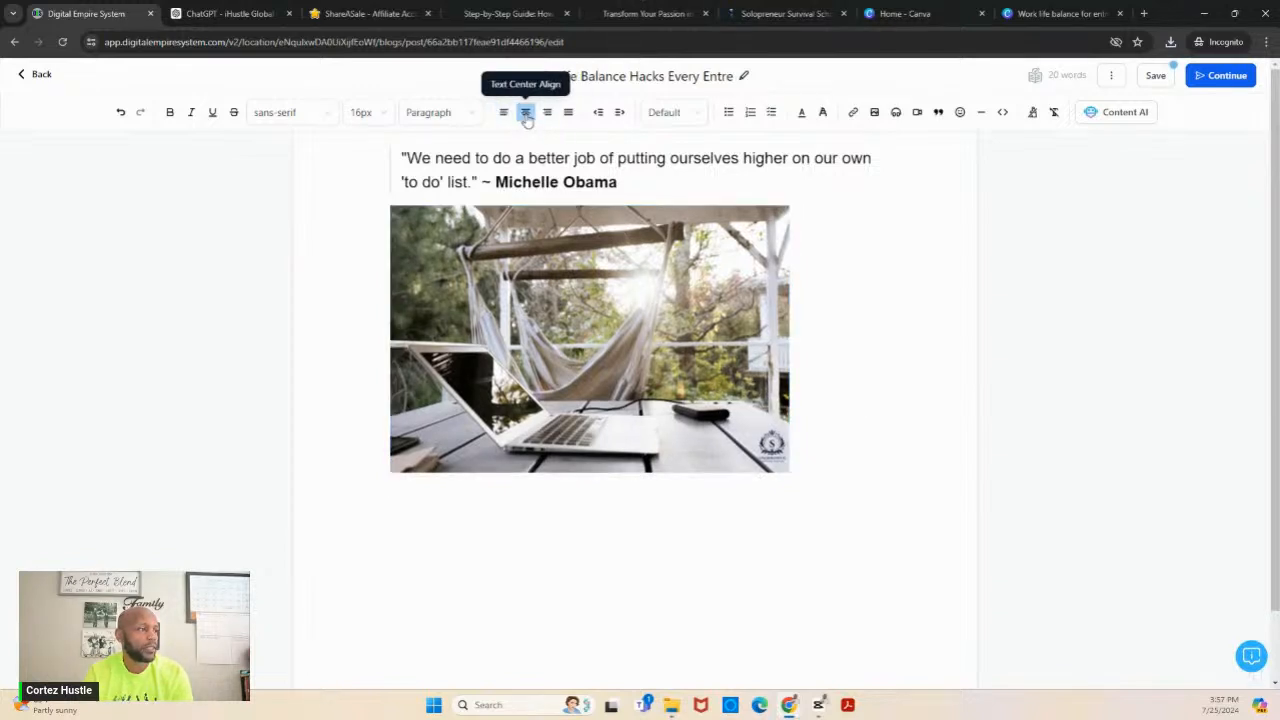
pyautogui.click(606, 352)
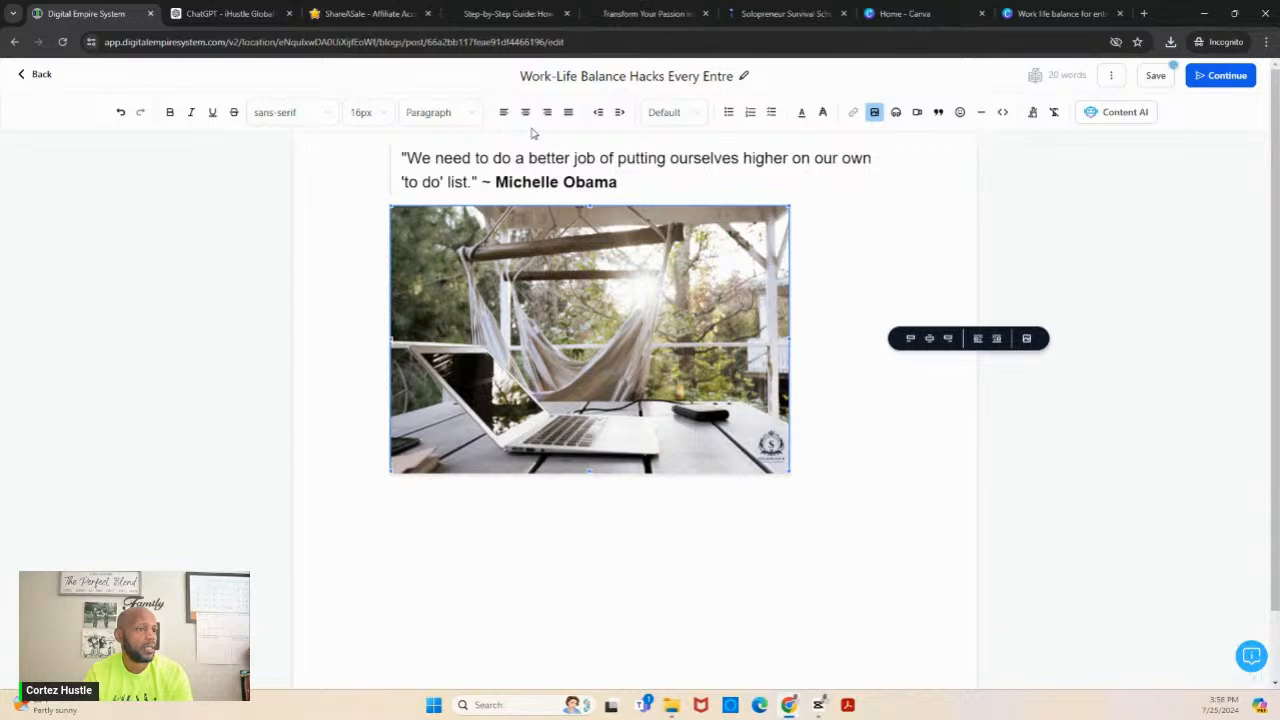
pyautogui.click(930, 341)
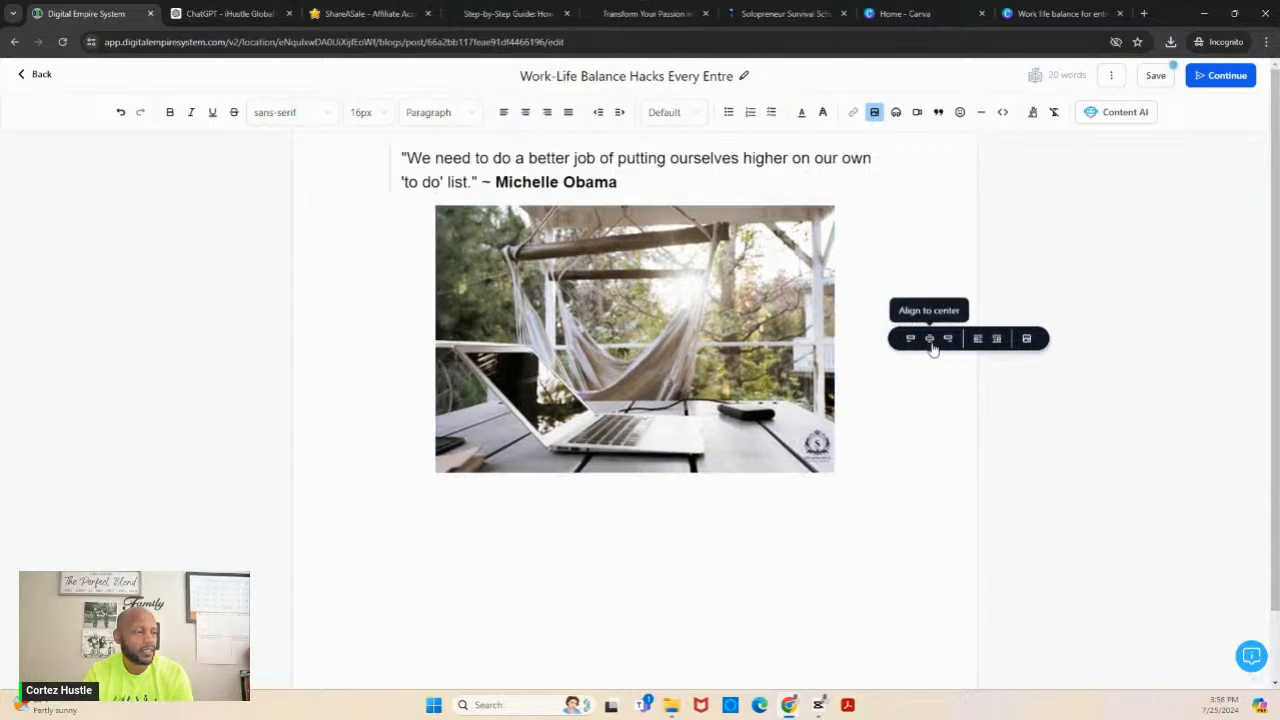
pyautogui.click(901, 463)
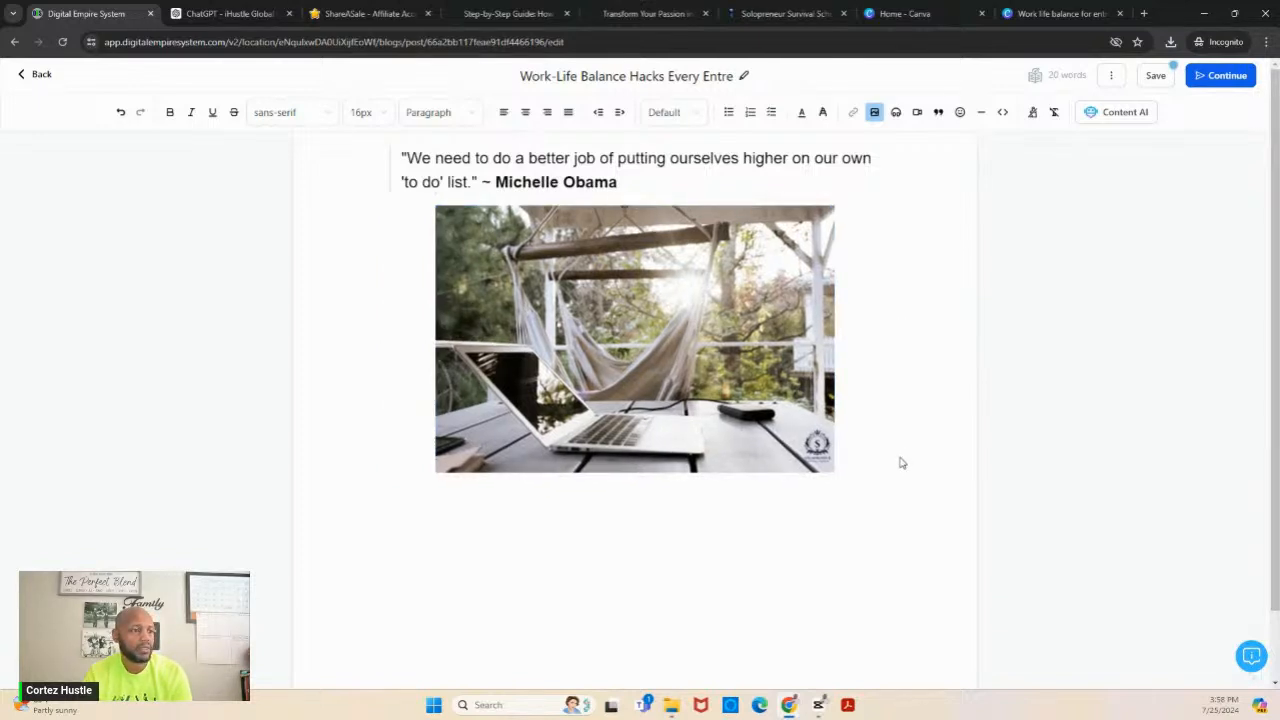
pyautogui.click(783, 494)
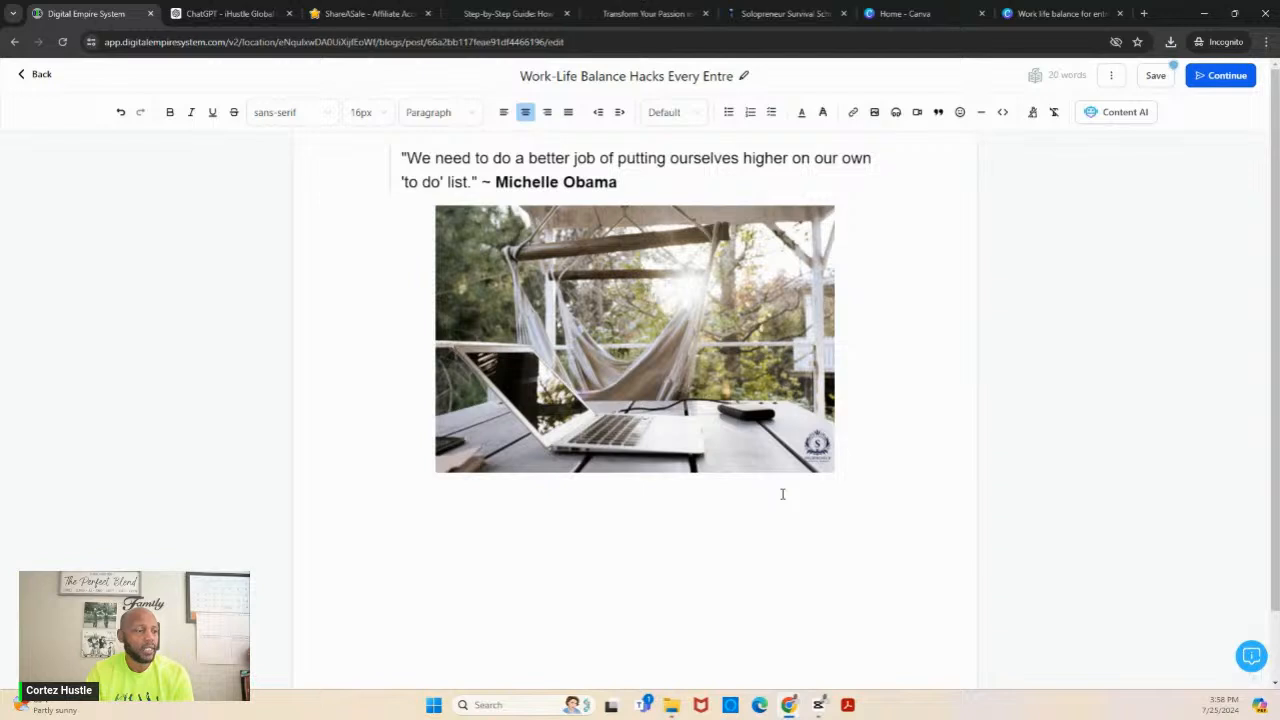
# - Left-align the line below the hammock image, and copy ChatGPT's intro paragraph starting "Burnout is the silent killer of entrepreneurial dreams."
pyautogui.click(505, 113)
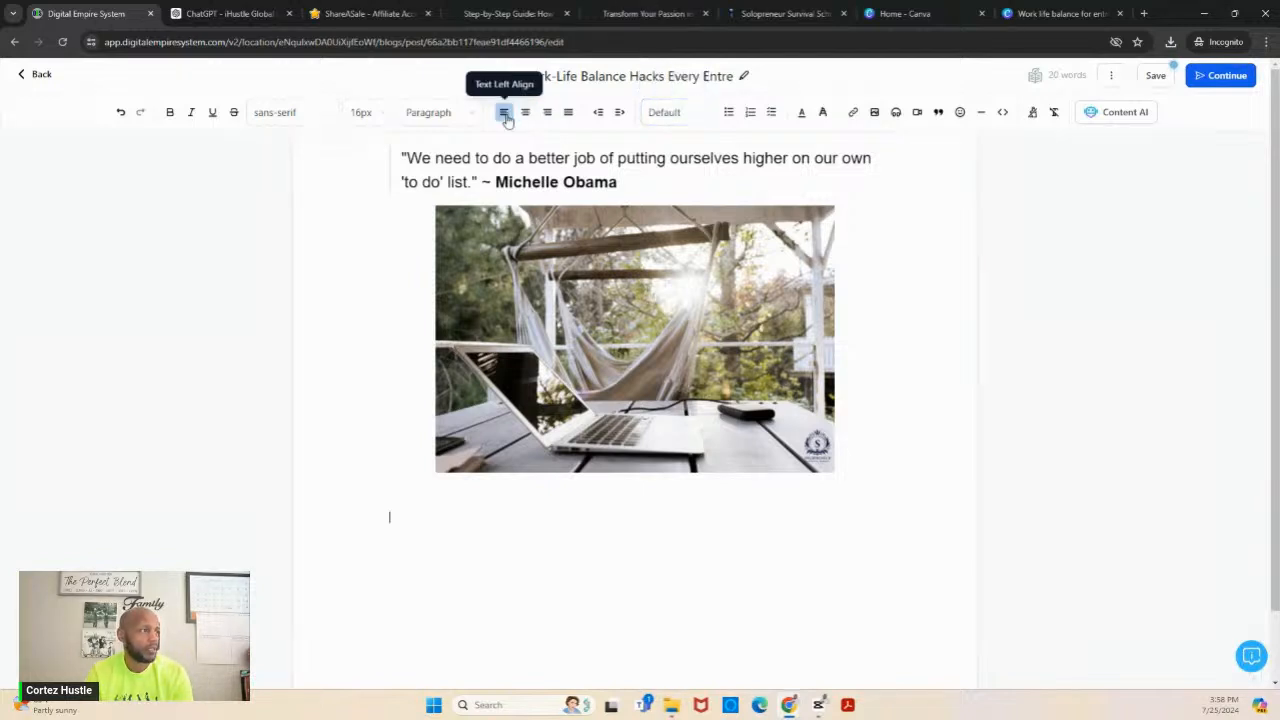
pyautogui.click(226, 15)
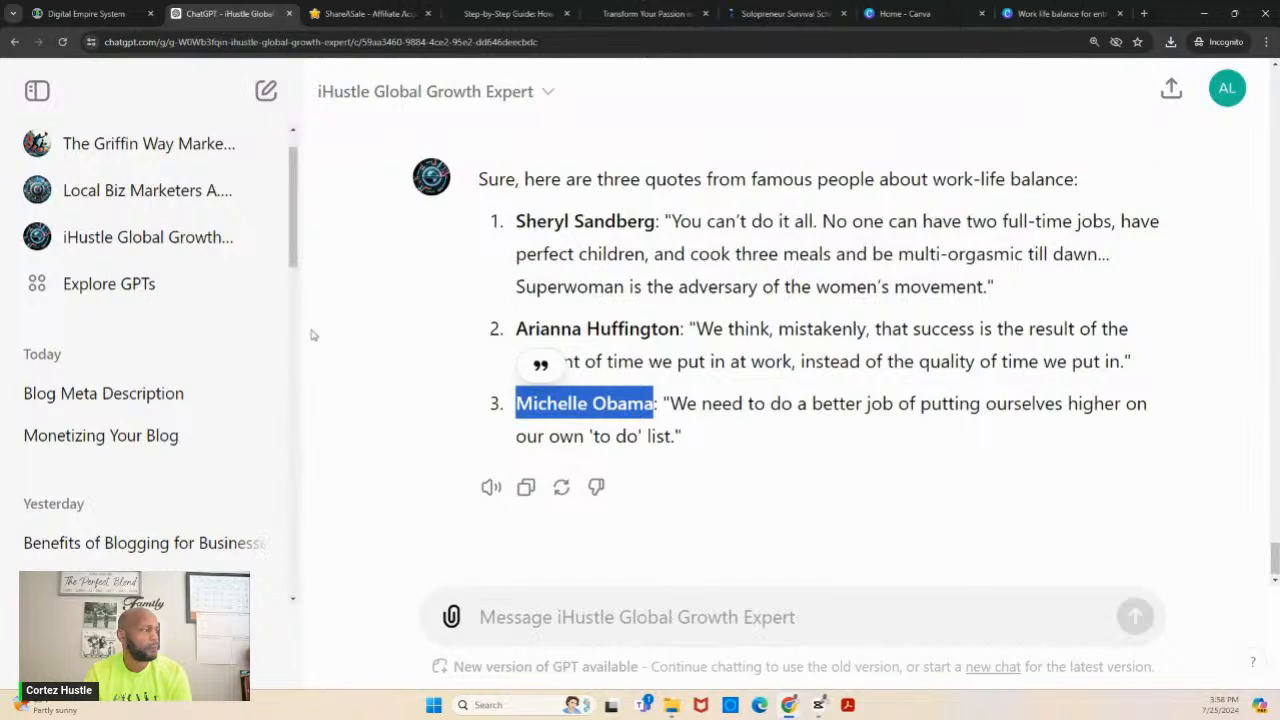
pyautogui.click(293, 600)
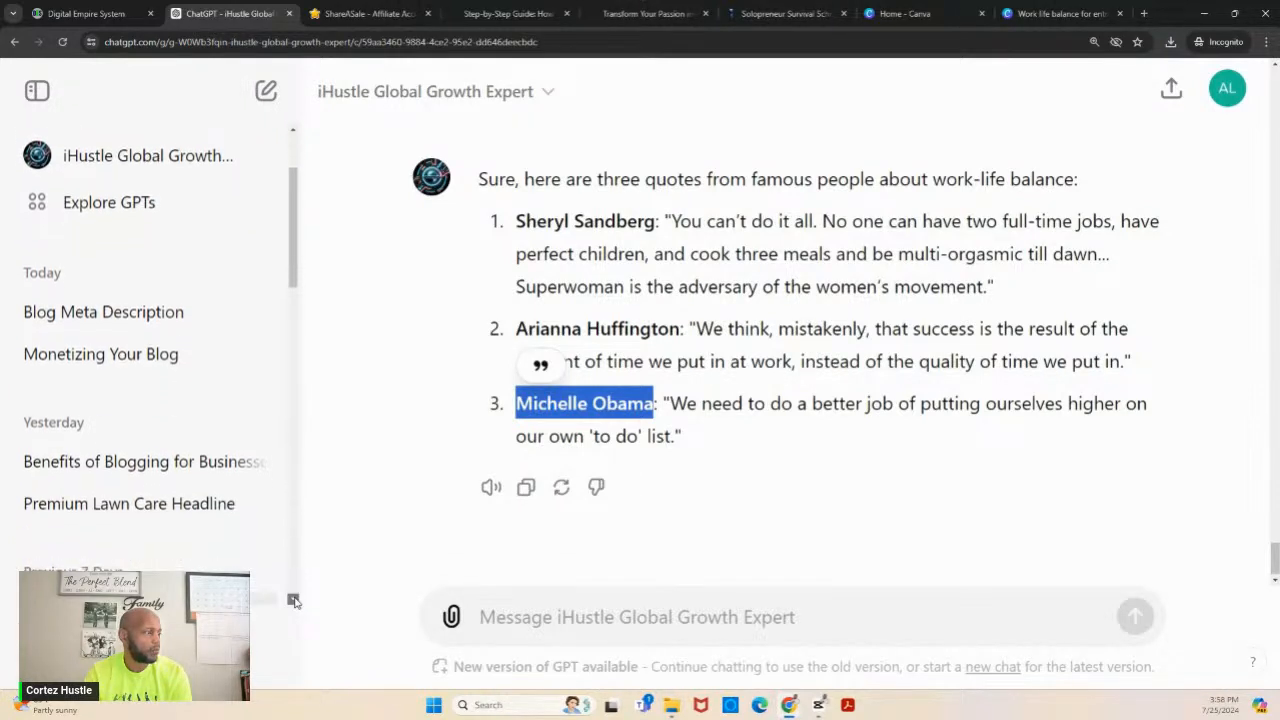
pyautogui.click(293, 600)
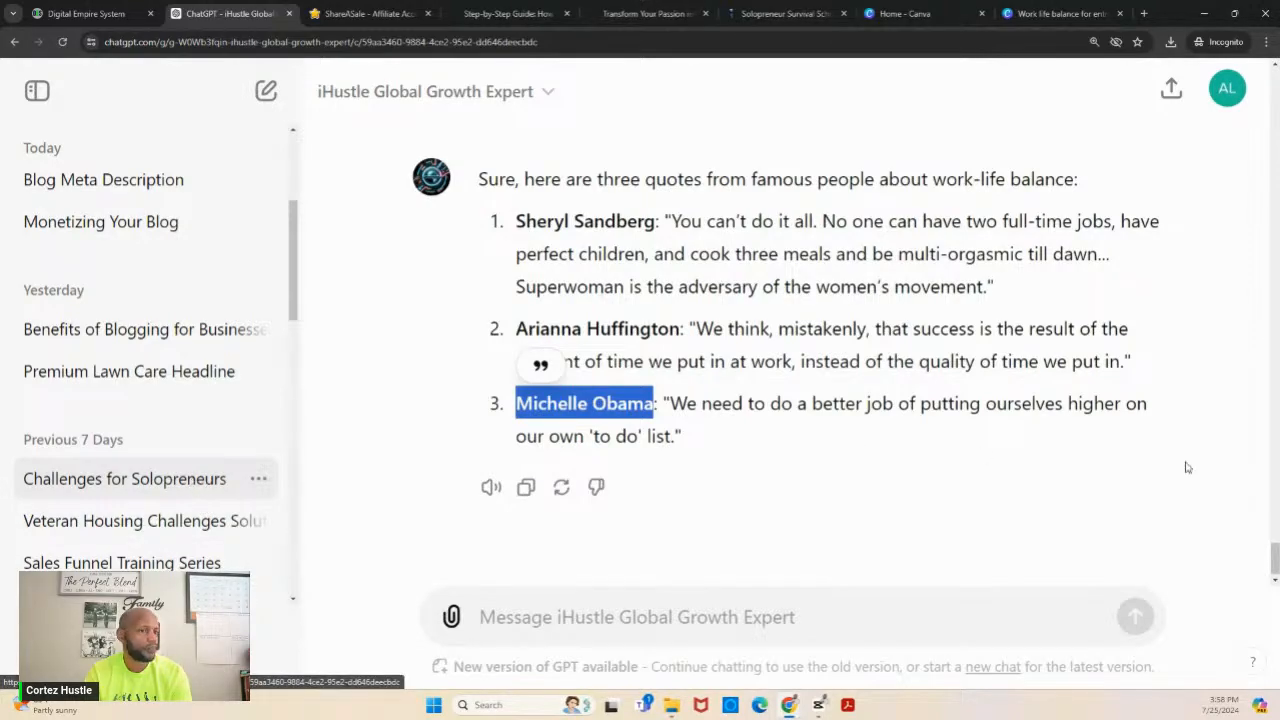
pyautogui.moveTo(1276, 560); pyautogui.dragTo(1276, 280)
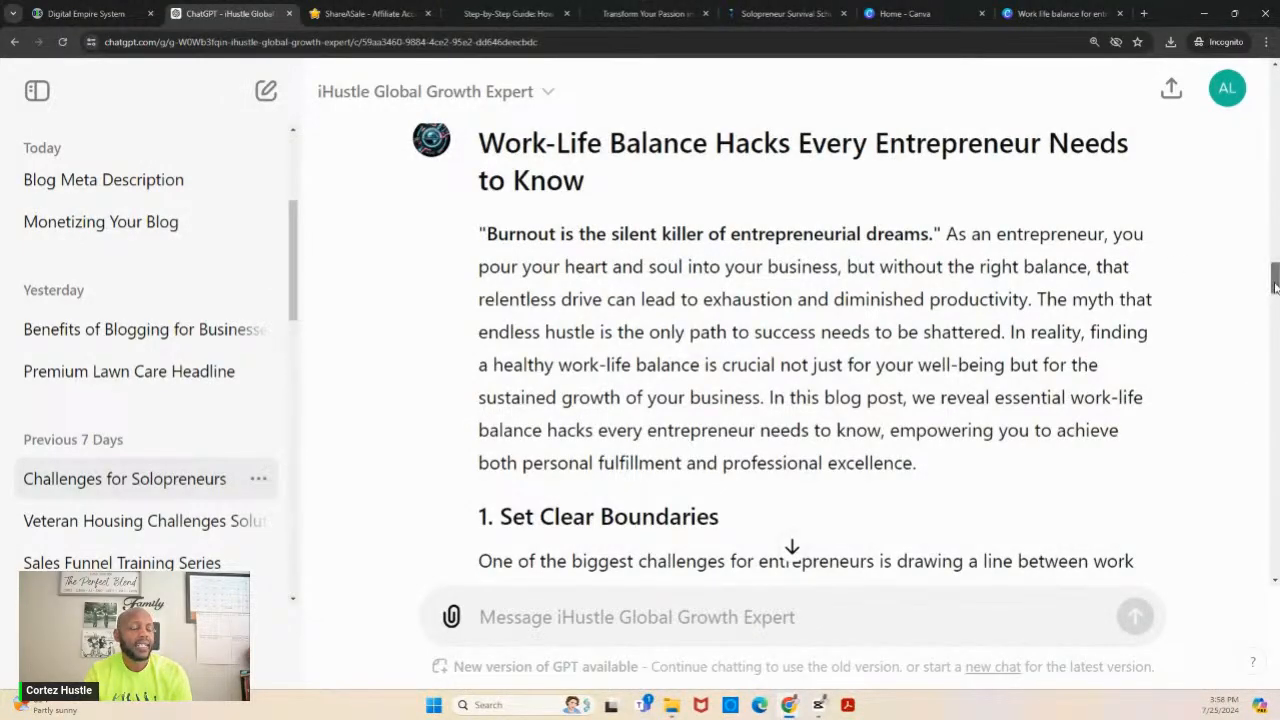
pyautogui.moveTo(1276, 281); pyautogui.dragTo(1272, 231)
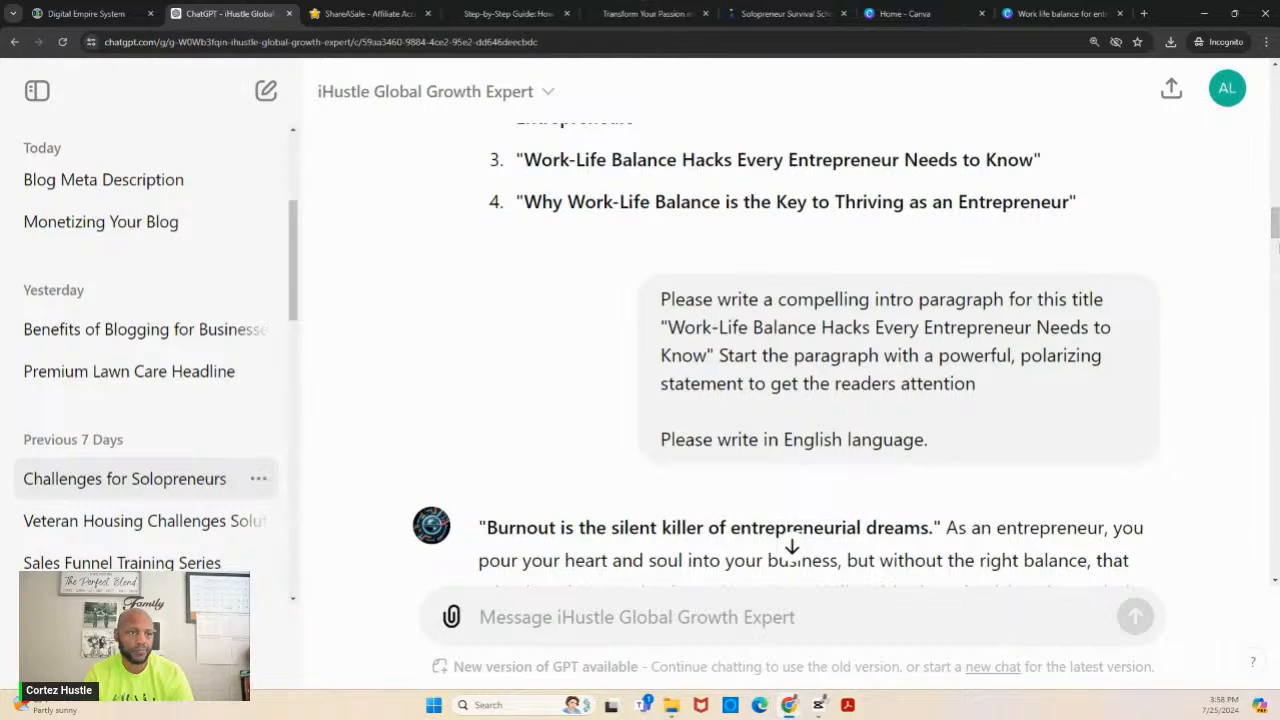
pyautogui.scroll(-3, 1276, 248)
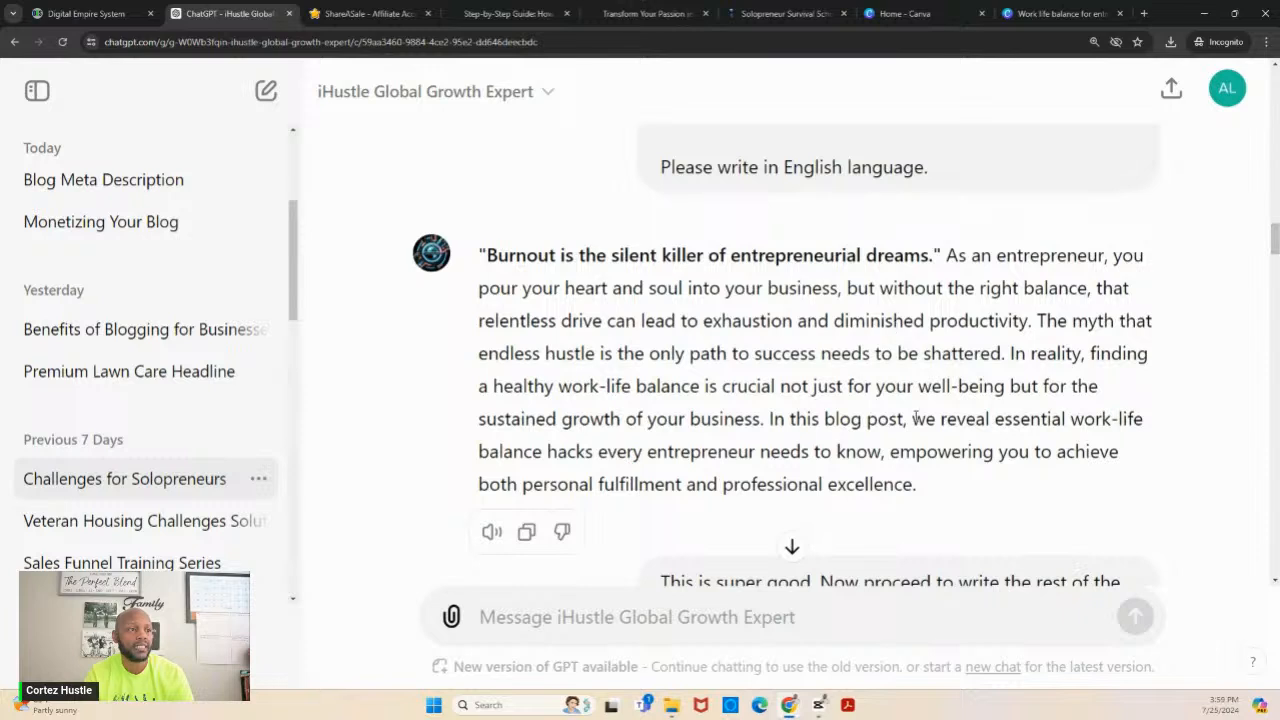
pyautogui.click(528, 532)
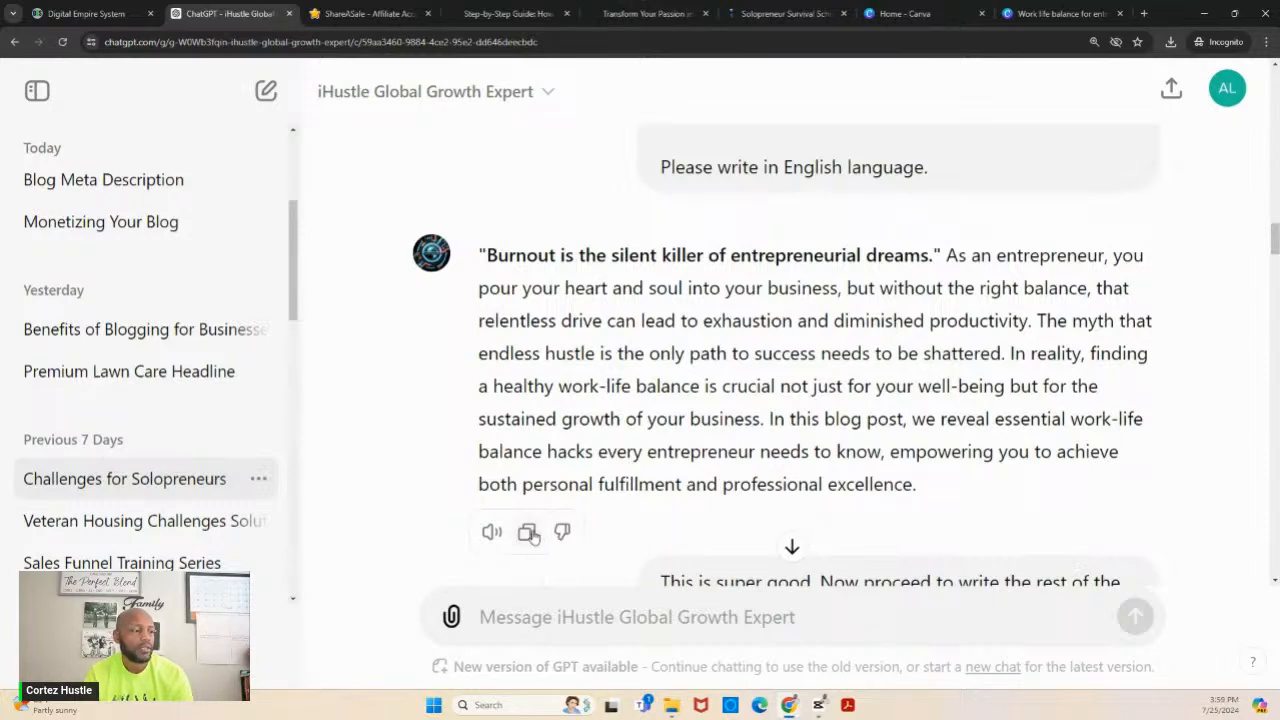
# - In Digital Empire System, paste the intro below the hammock image and start a new paragraph at "The myth that endless hustle"
pyautogui.click(112, 18)
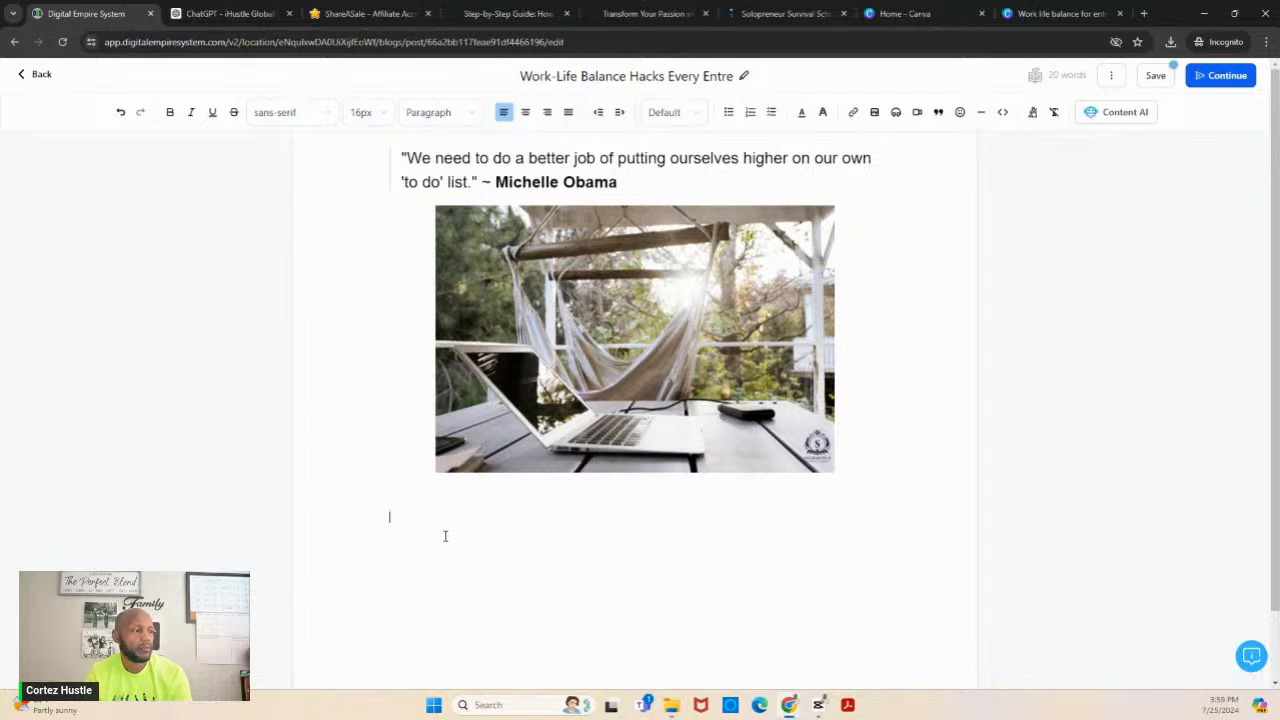
pyautogui.hotkey('ctrl', 'v')
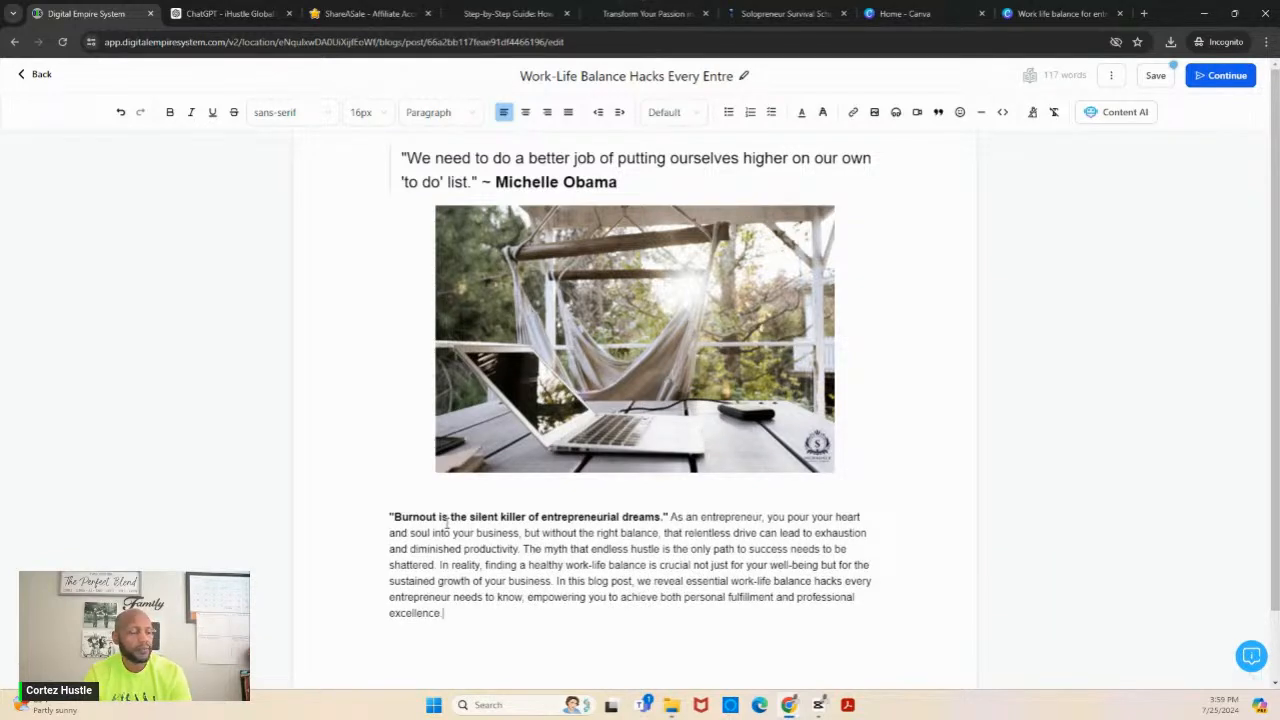
pyautogui.click(522, 549)
pyautogui.press('Return')
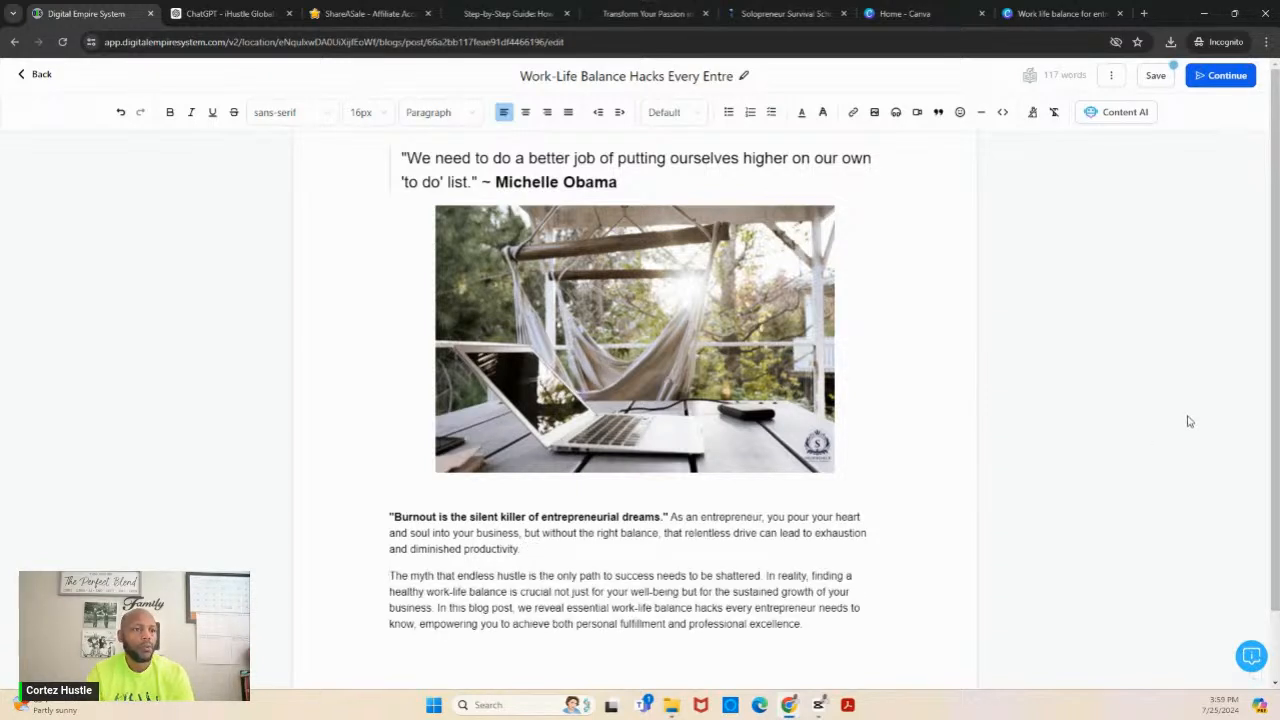
# - Switch to ChatGPT and copy the article body from "1. Set Clear Boundaries" through the paragraph ending "overall happiness soar."
pyautogui.moveTo(1276, 338); pyautogui.dragTo(1276, 410)
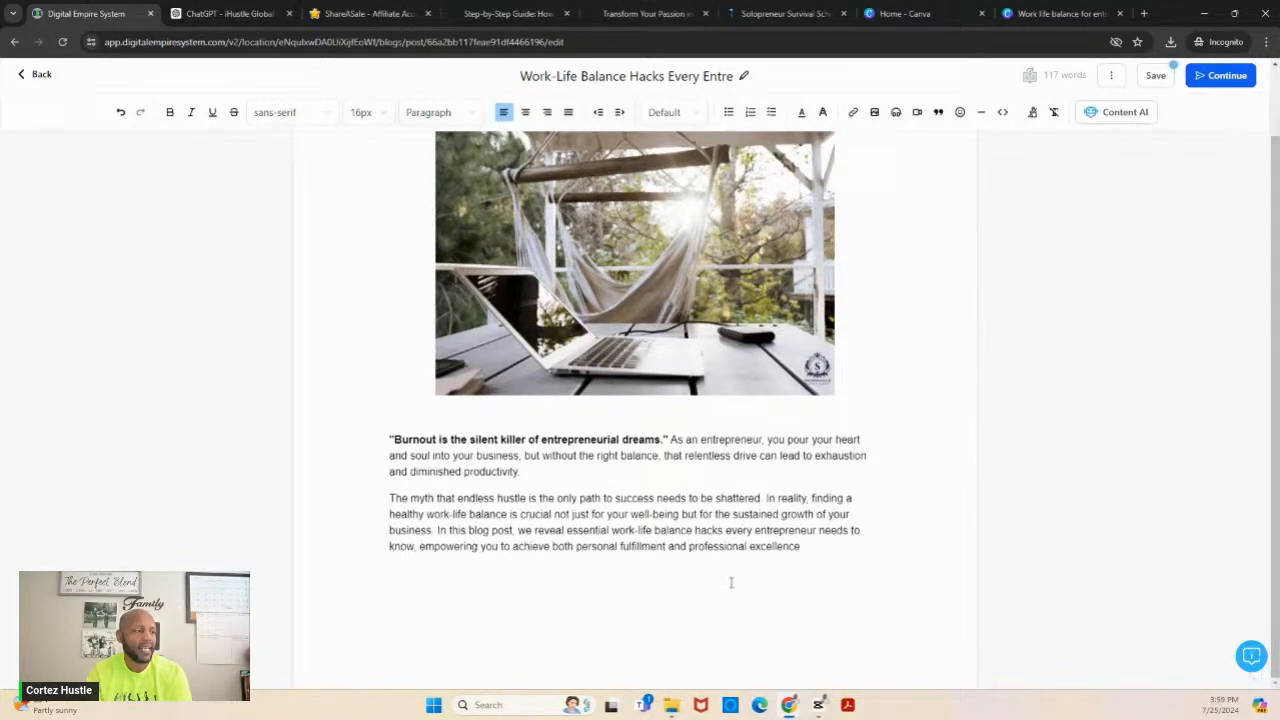
pyautogui.click(228, 14)
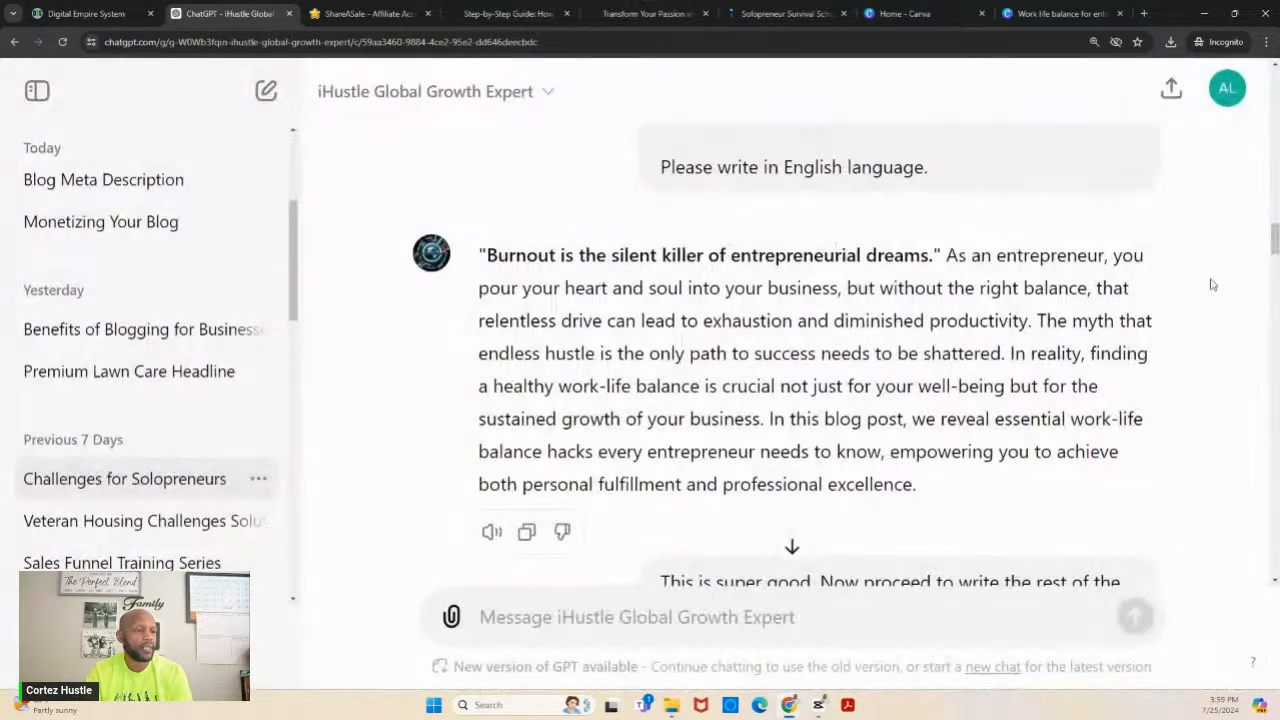
pyautogui.moveTo(1276, 248); pyautogui.dragTo(1275, 293)
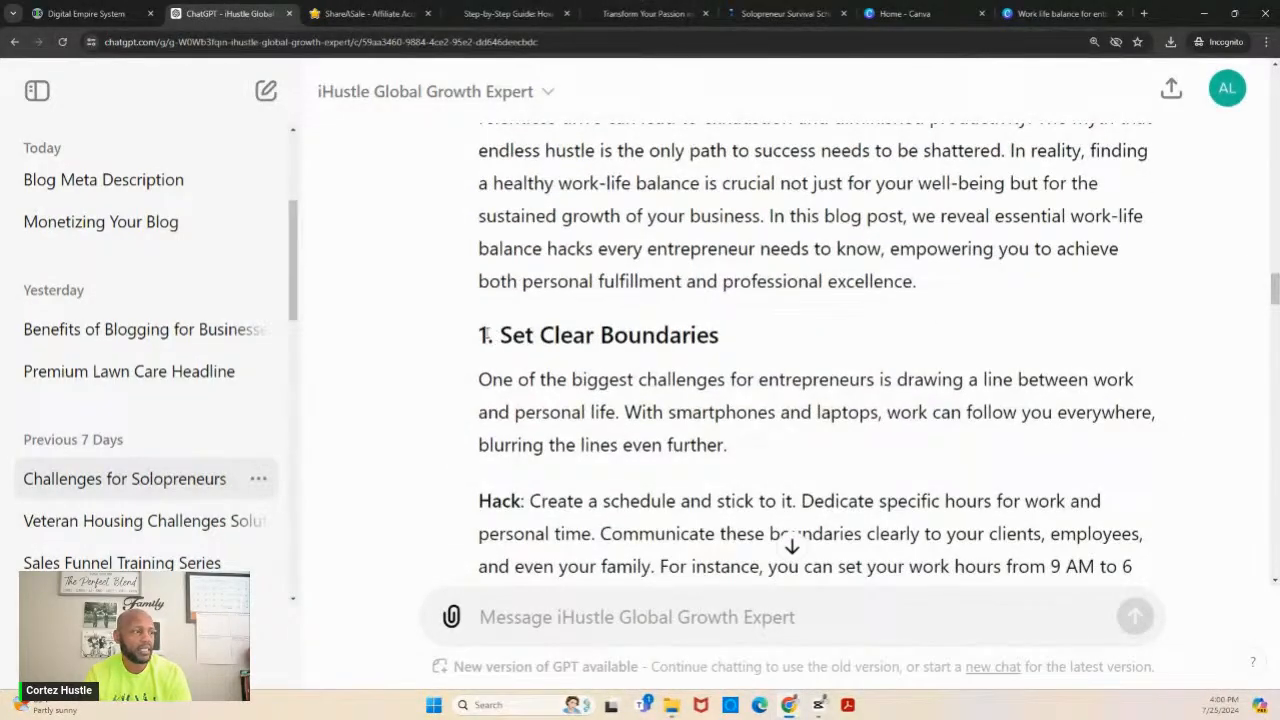
pyautogui.moveTo(481, 335); pyautogui.dragTo(854, 340)
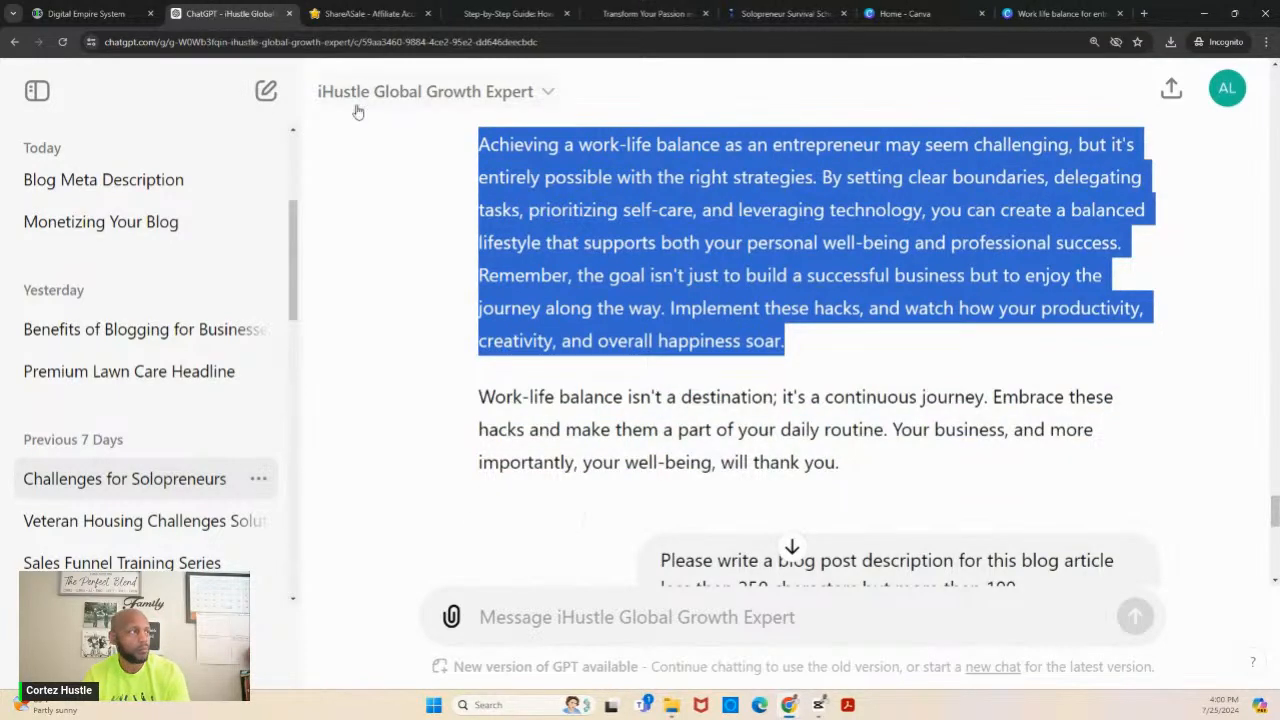
# - Return to Digital Empire System and paste the copied article body on a new line below the intro's second paragraph
pyautogui.click(112, 14)
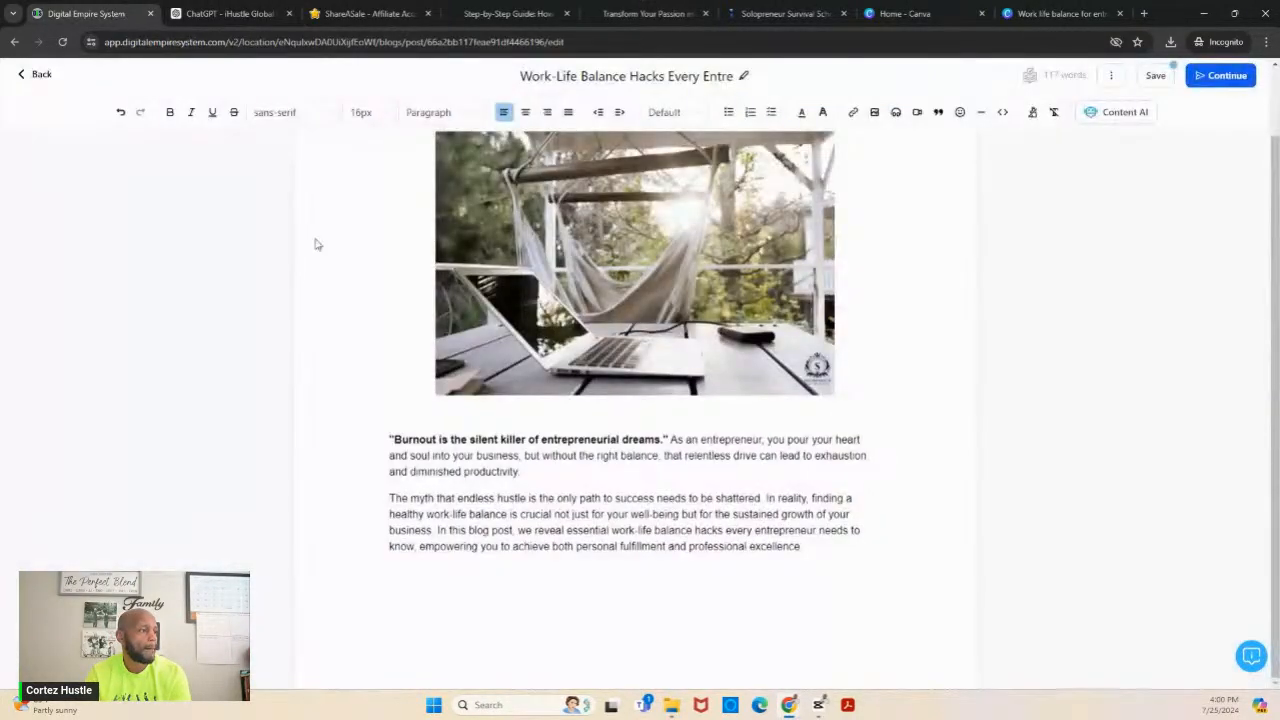
pyautogui.click(829, 559)
pyautogui.press('Return')
pyautogui.hotkey('ctrl', 'v')
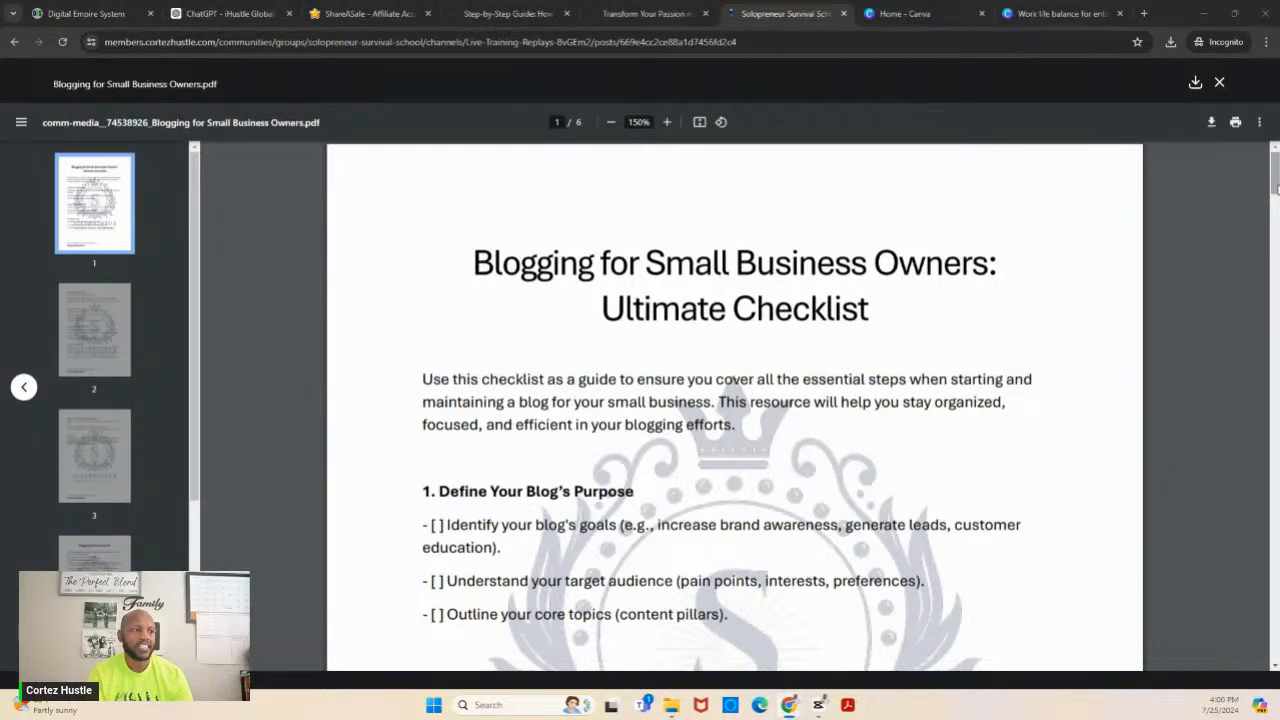
# - Review the "Blogging for Small Business Owners" checklist from defining the blog's purpose through writing the first blog post
pyautogui.moveTo(1276, 188); pyautogui.dragTo(1277, 209)
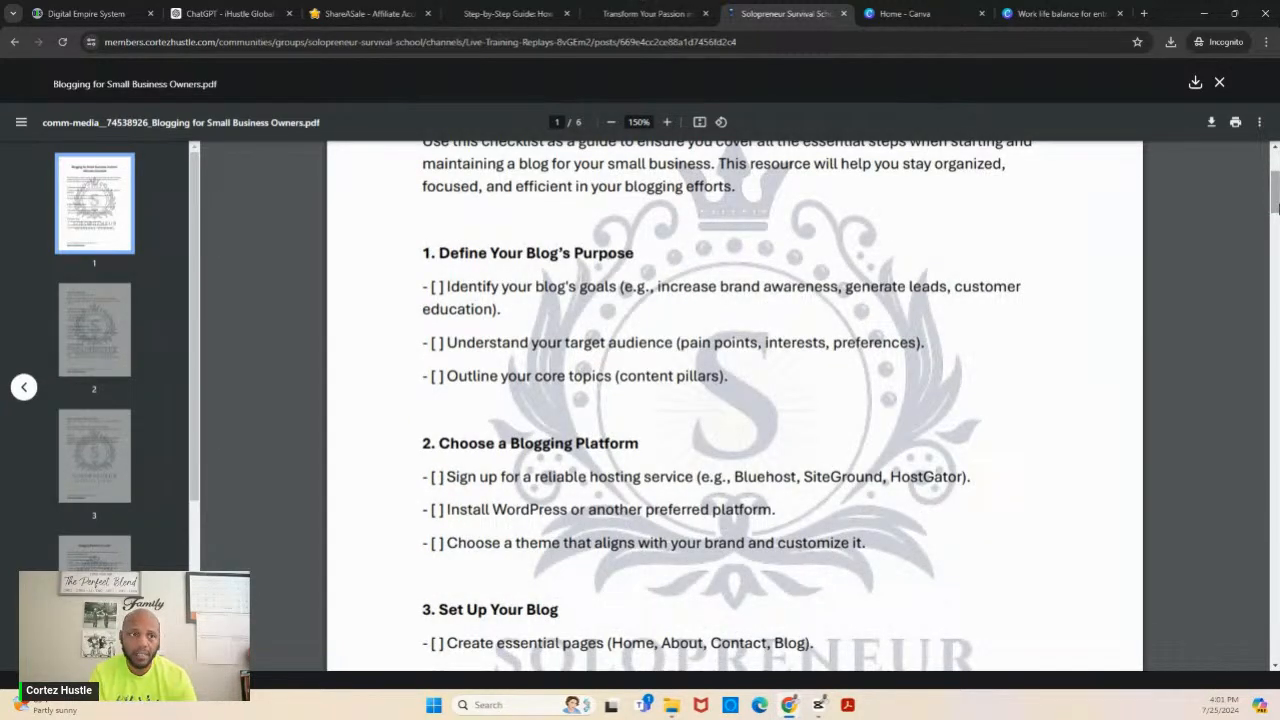
pyautogui.moveTo(1277, 207); pyautogui.dragTo(1277, 216)
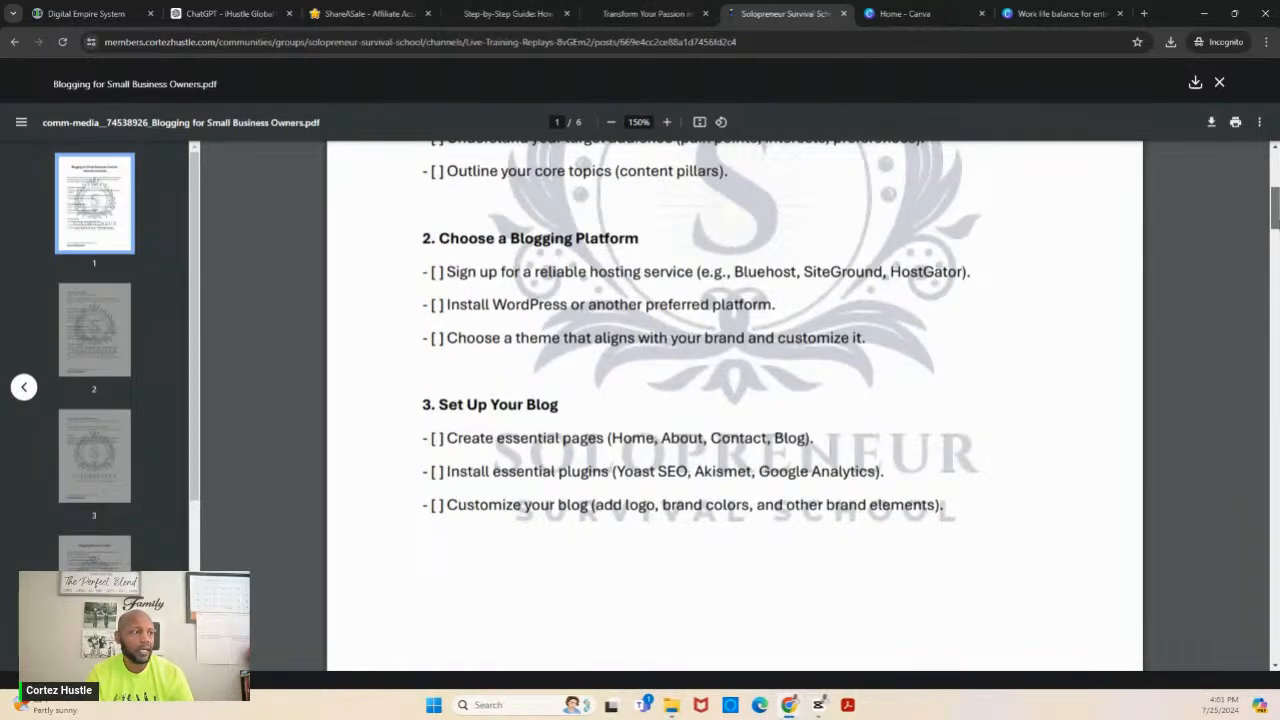
pyautogui.moveTo(1277, 216); pyautogui.dragTo(1277, 255)
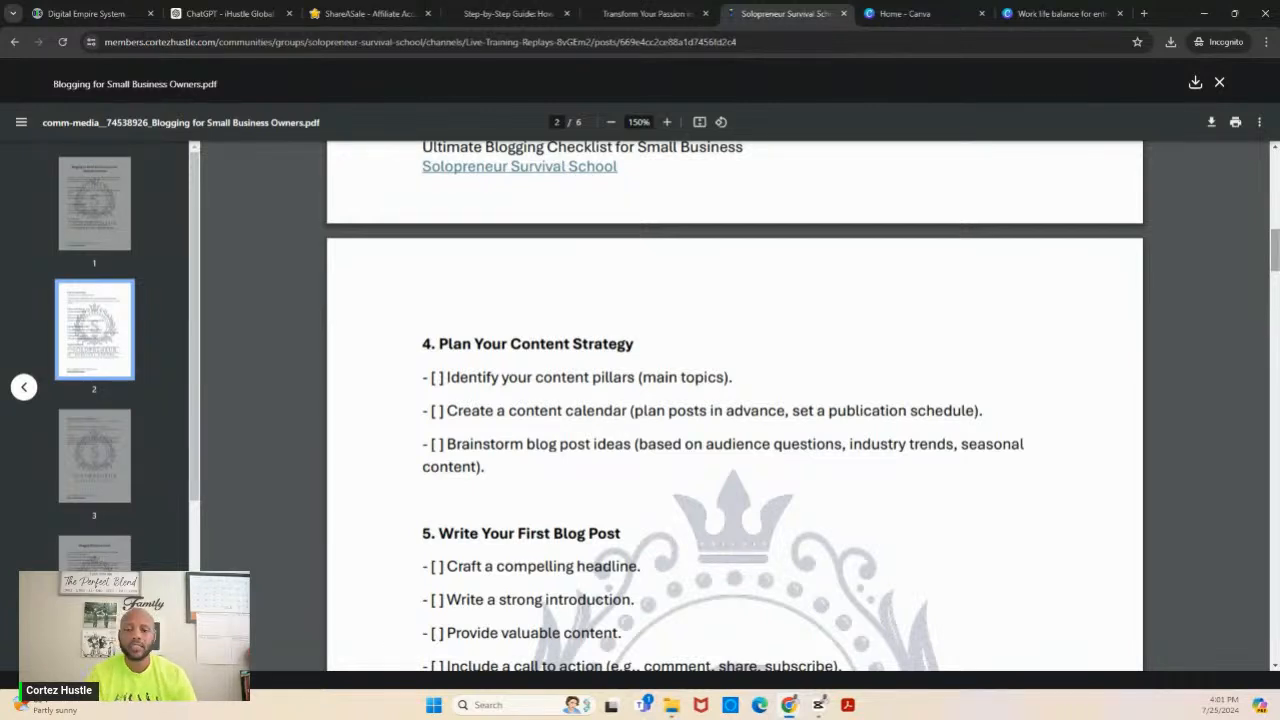
pyautogui.scroll(-2, 735, 400)
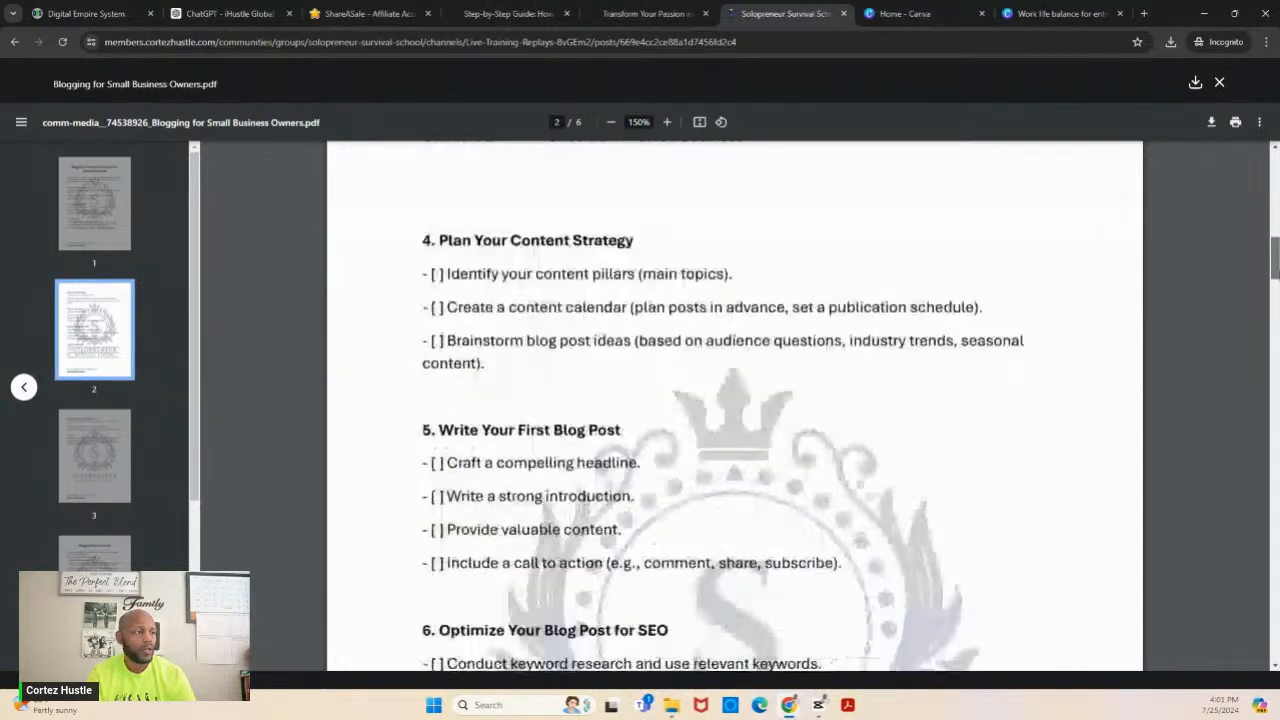
pyautogui.scroll(-1, 819, 386)
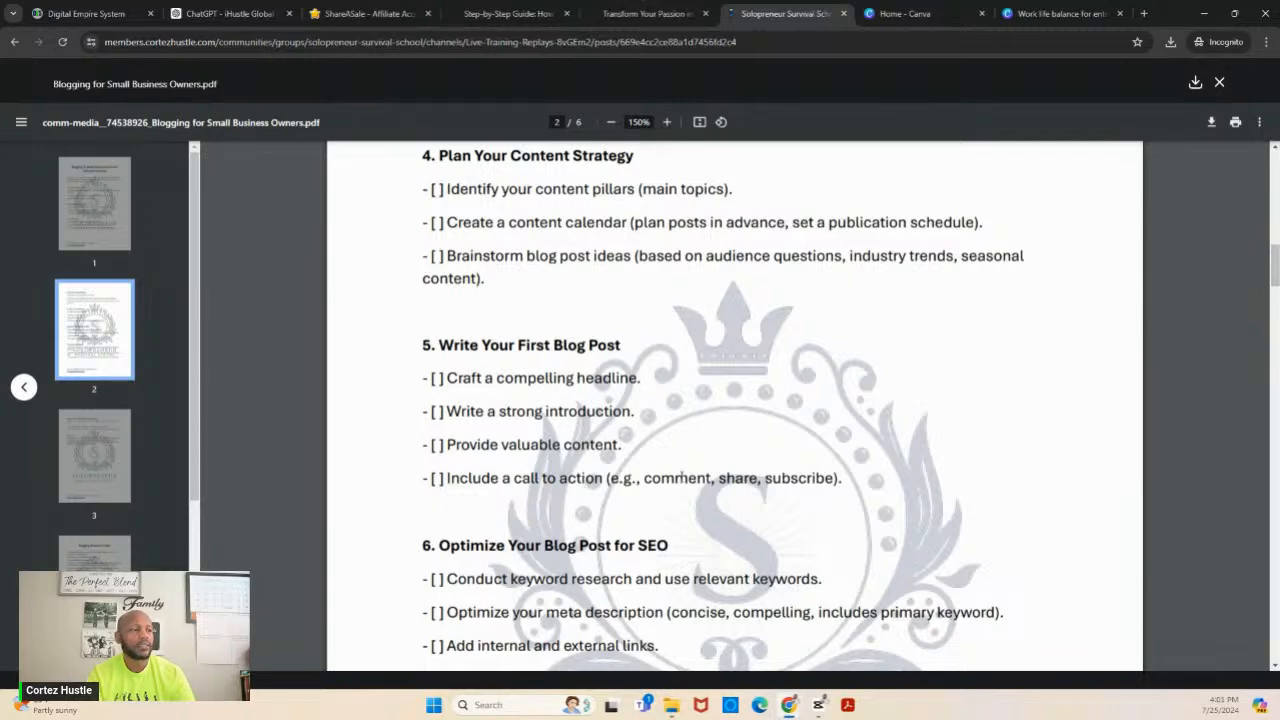
# - In Digital Empire System, add a line below the article's conclusion reading "Join our FREE Solopreneur Survival School to get more"
pyautogui.click(104, 13)
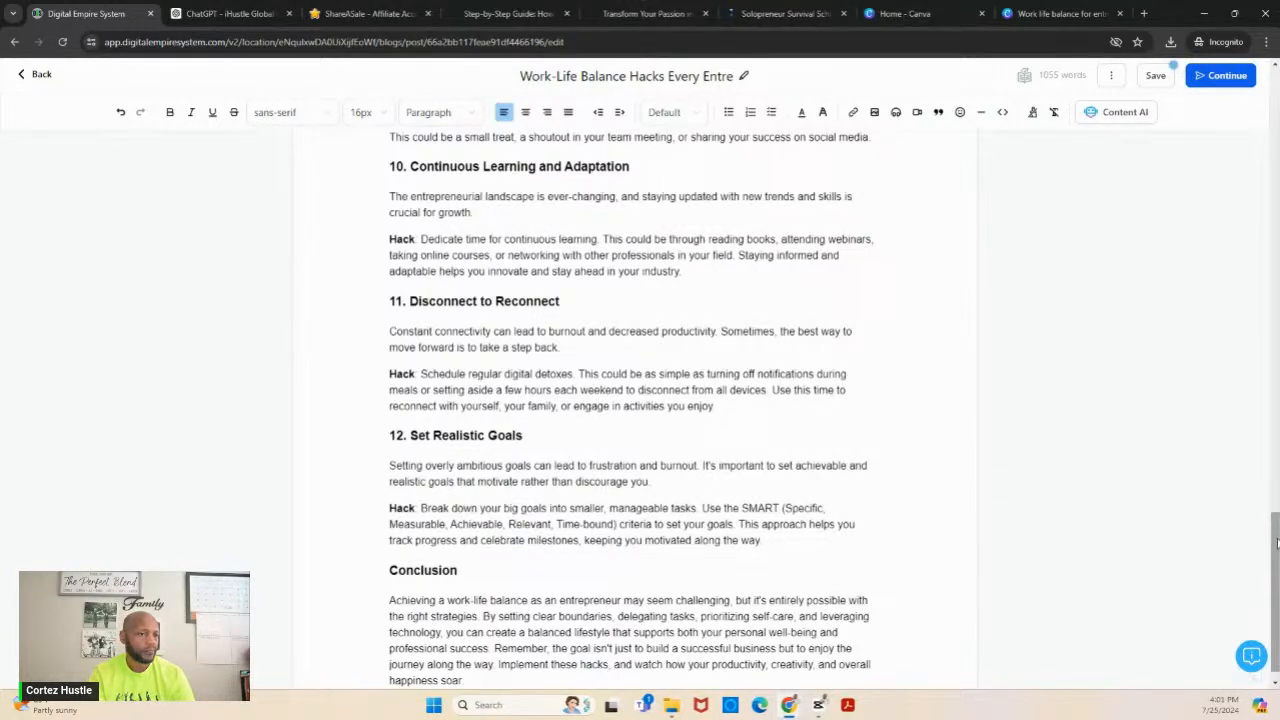
pyautogui.scroll(-1, 1277, 543)
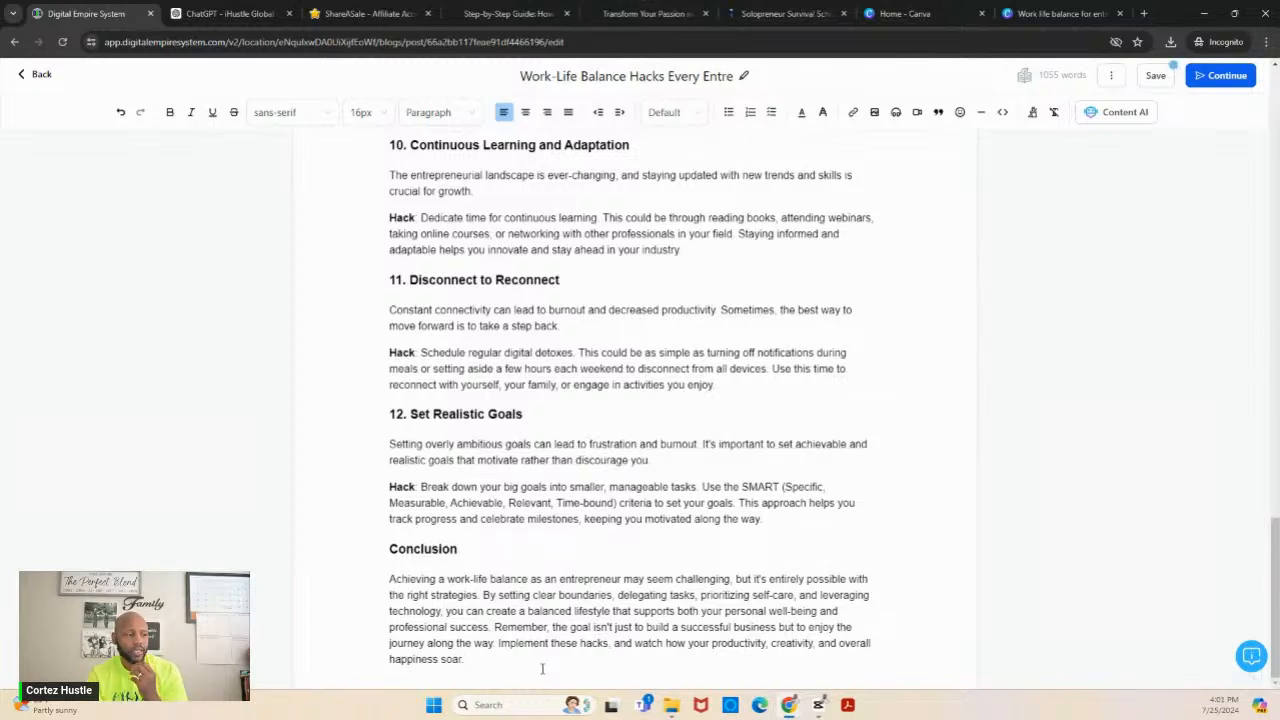
pyautogui.press('Return')
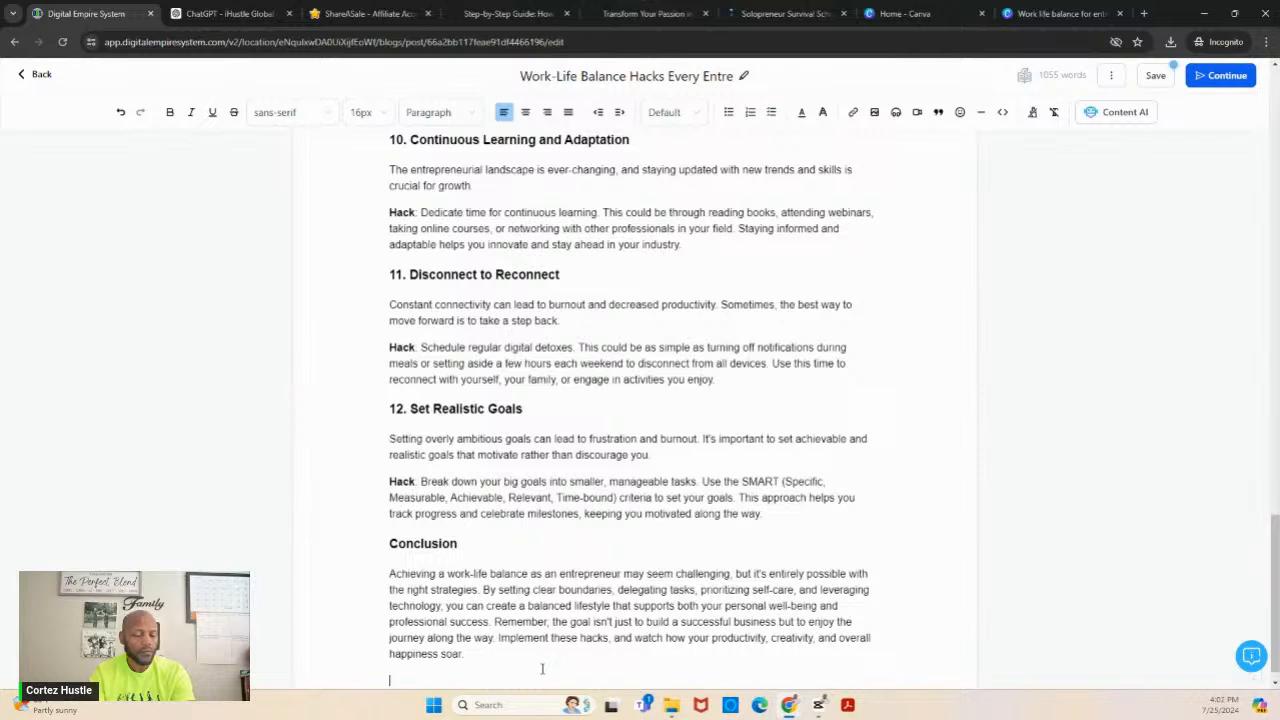
pyautogui.write('Join')
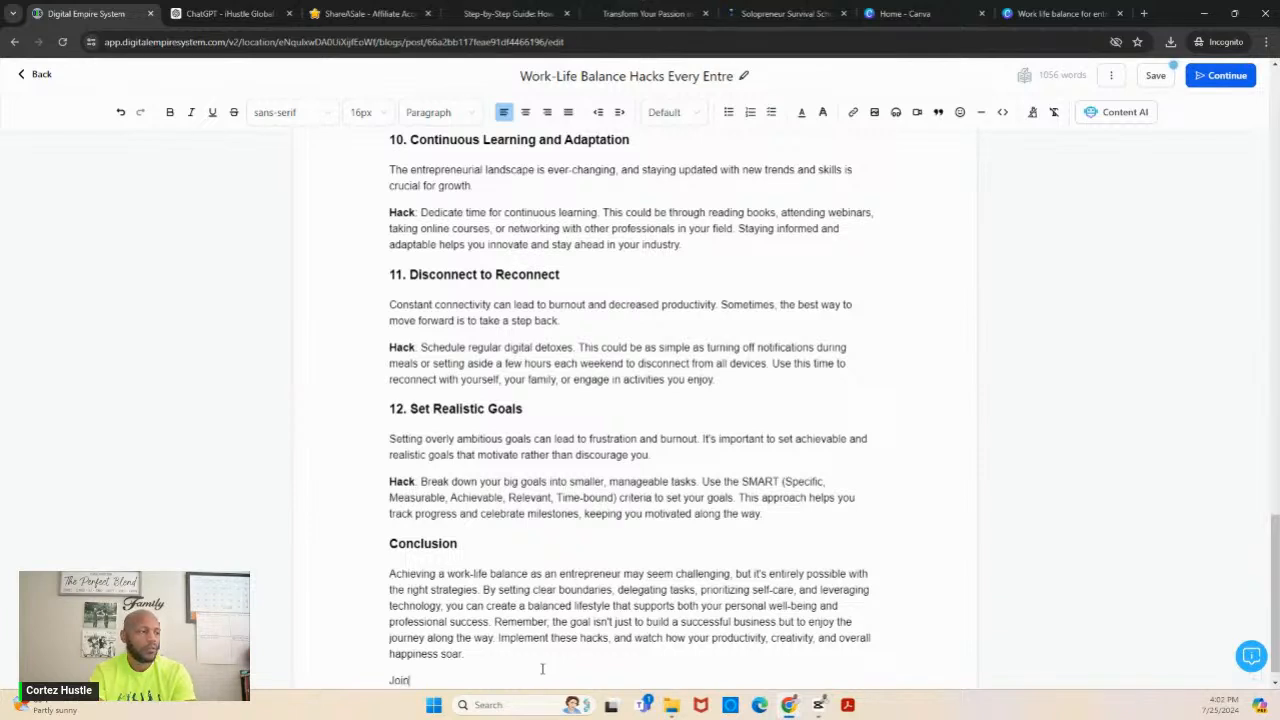
pyautogui.write(' our FREE c')
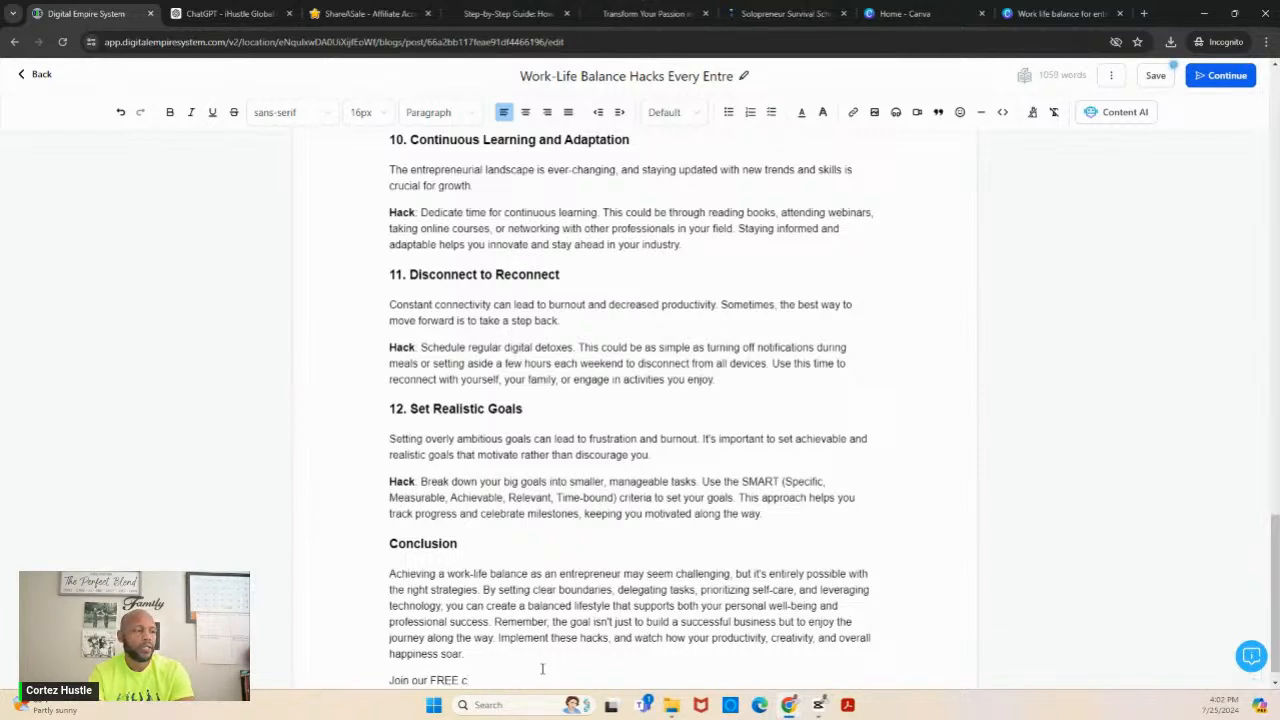
pyautogui.press('BackSpace')
pyautogui.write('Solopren')
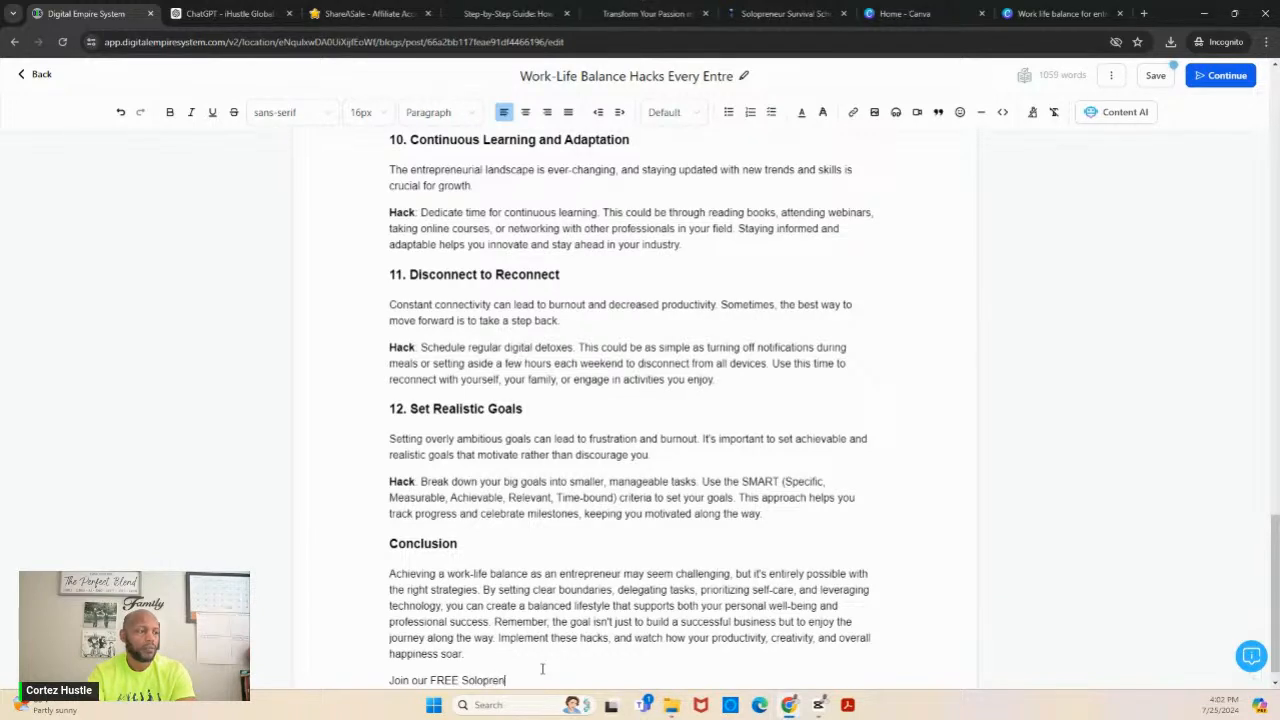
pyautogui.write('eur Survival Scho')
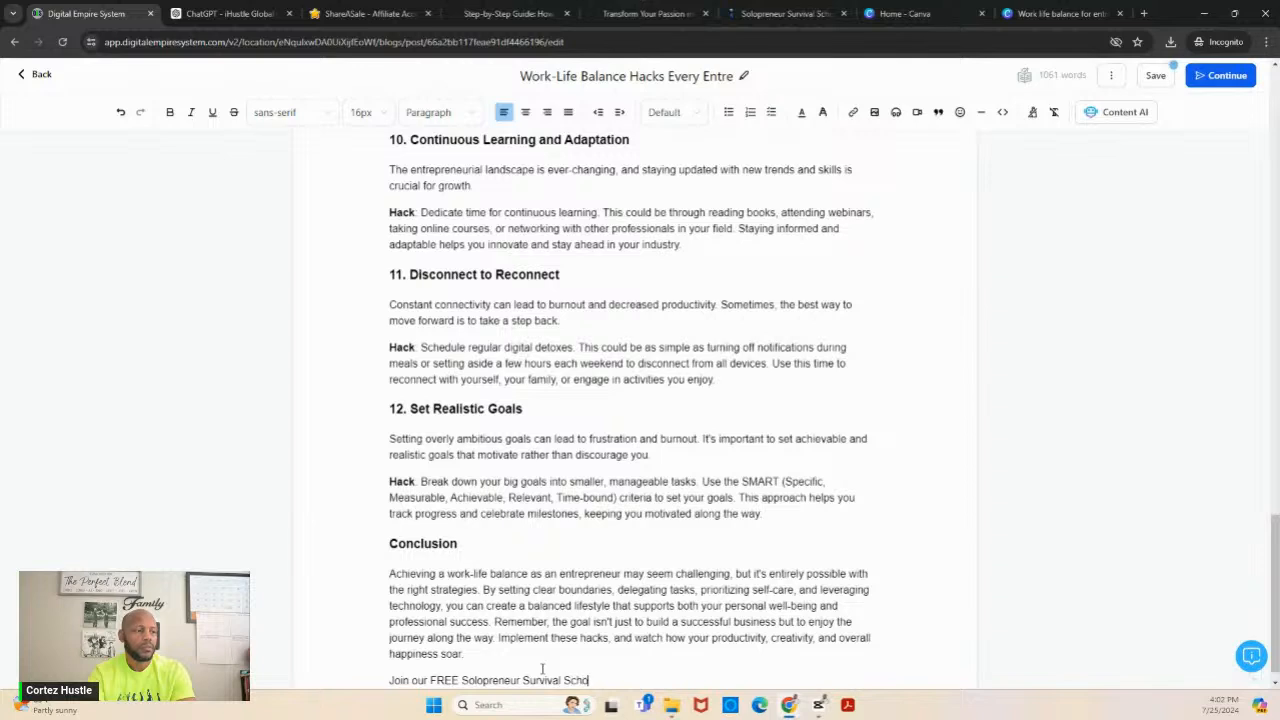
pyautogui.write('ol to get more')
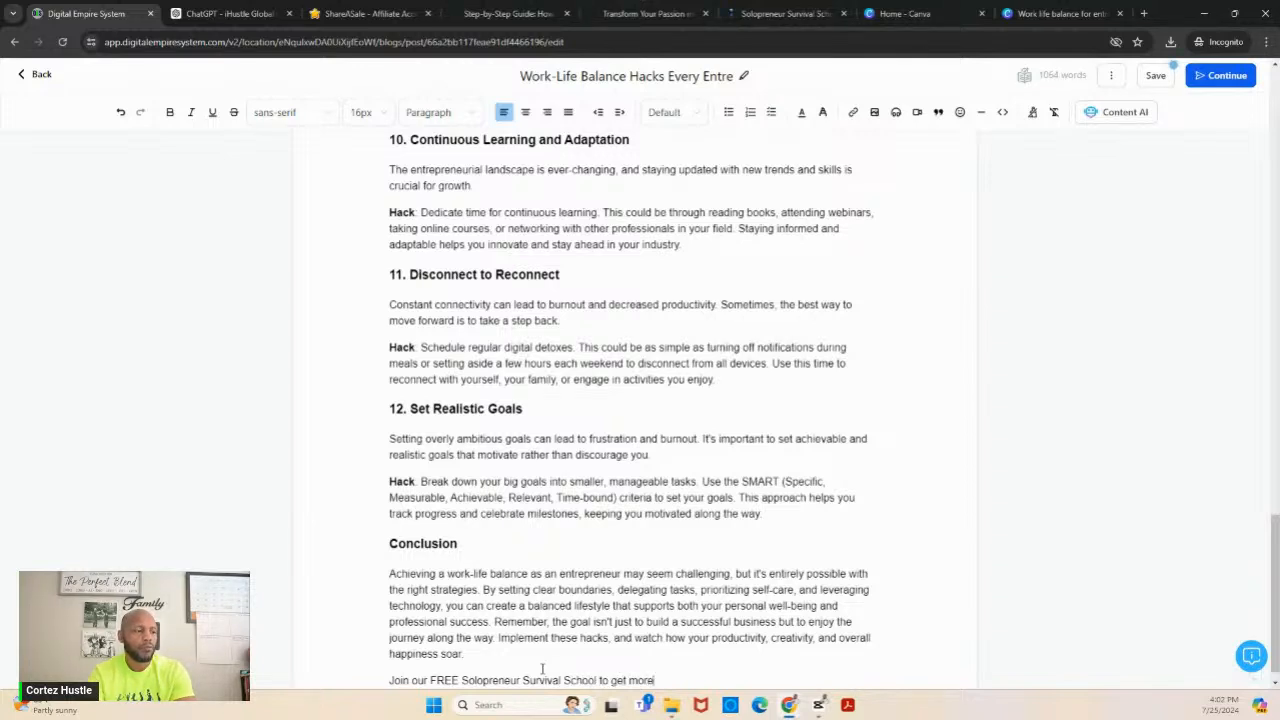
pyautogui.write(' tools and re')
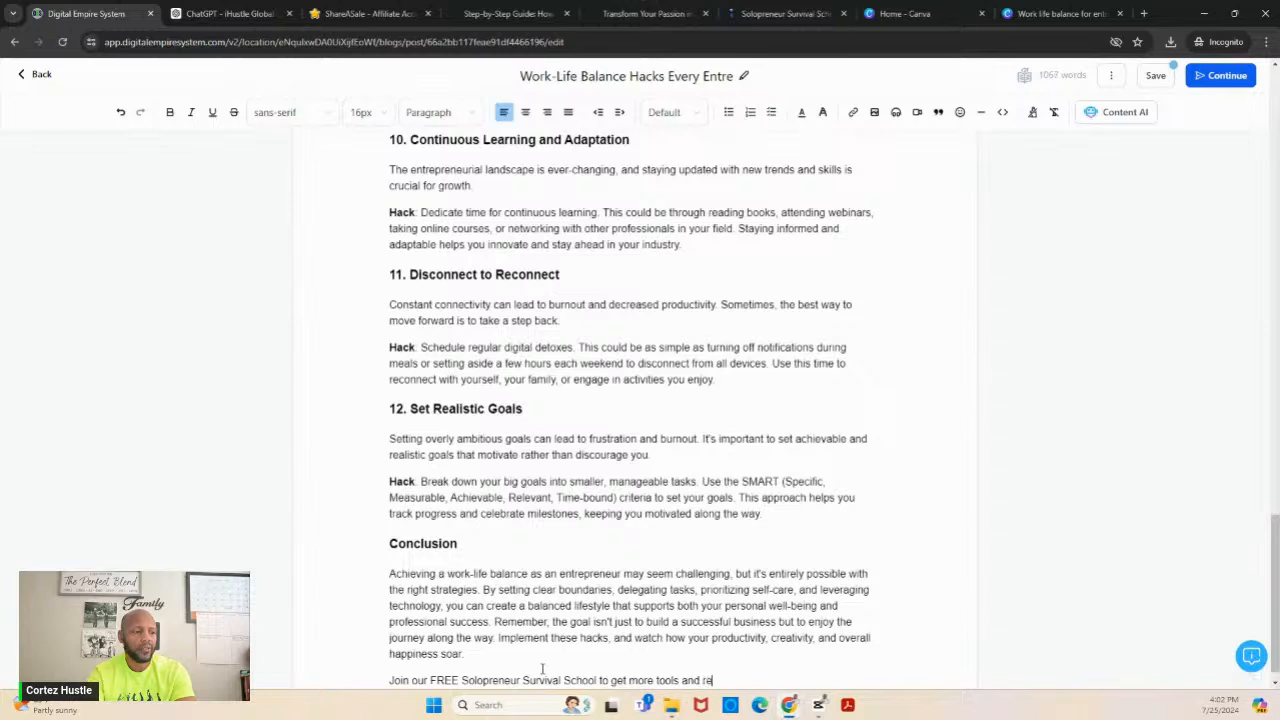
pyautogui.write('source to')
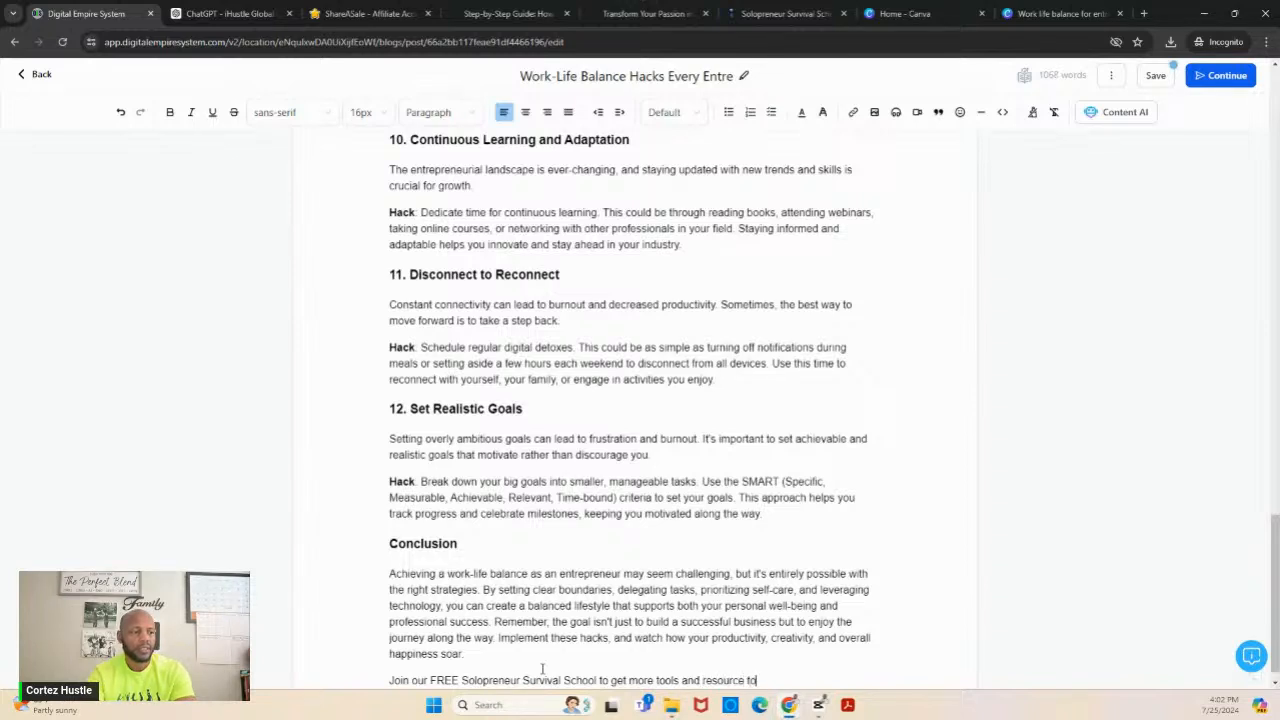
pyautogui.write(' help you be')
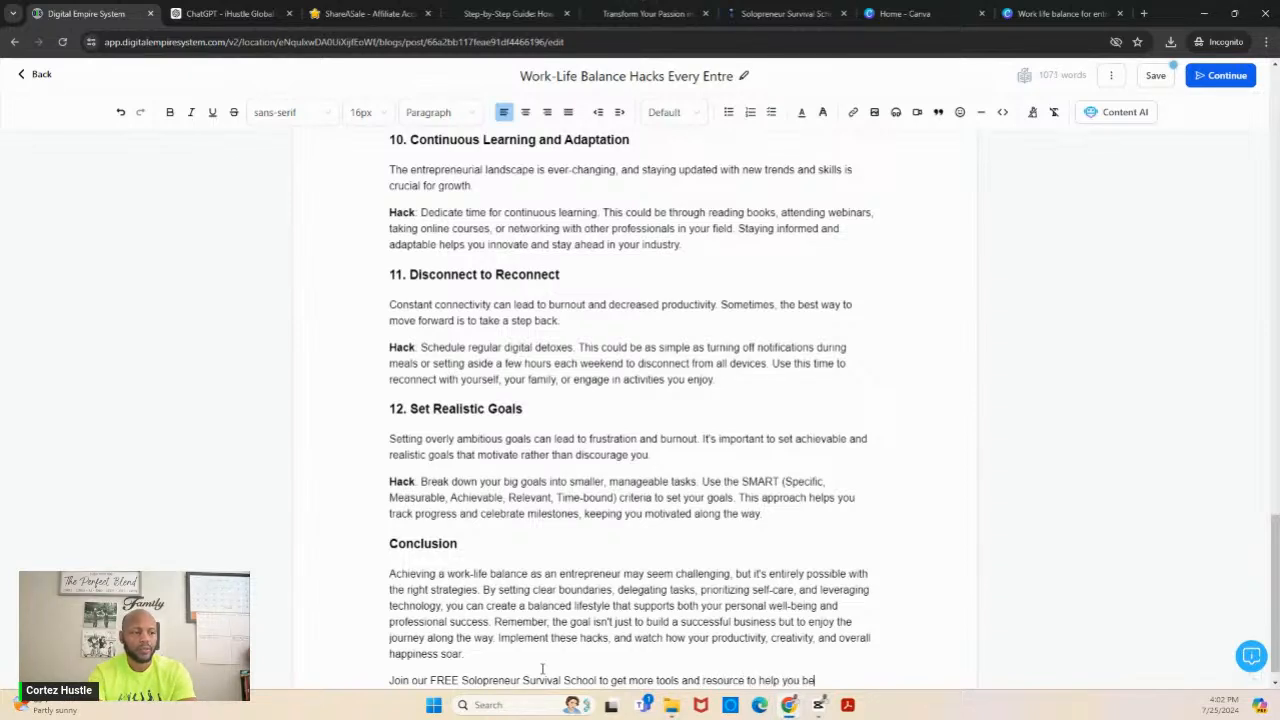
pyautogui.write('come a bet')
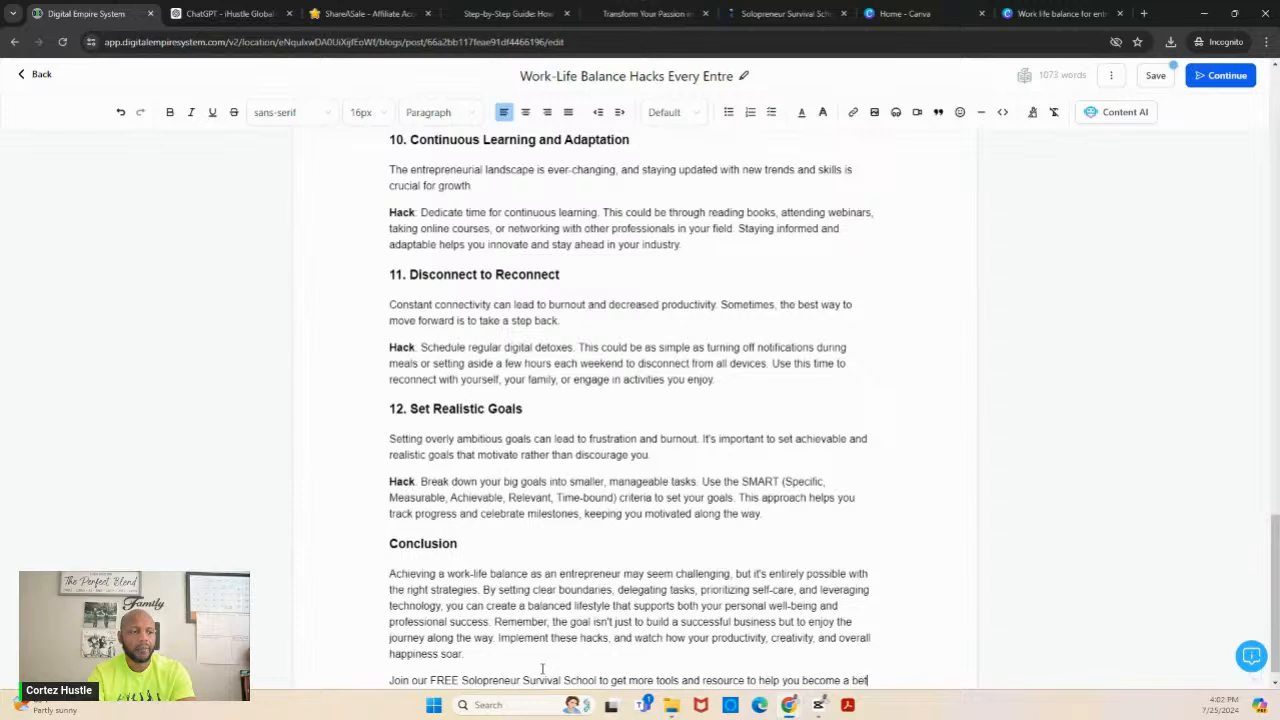
pyautogui.write('ter entrepr')
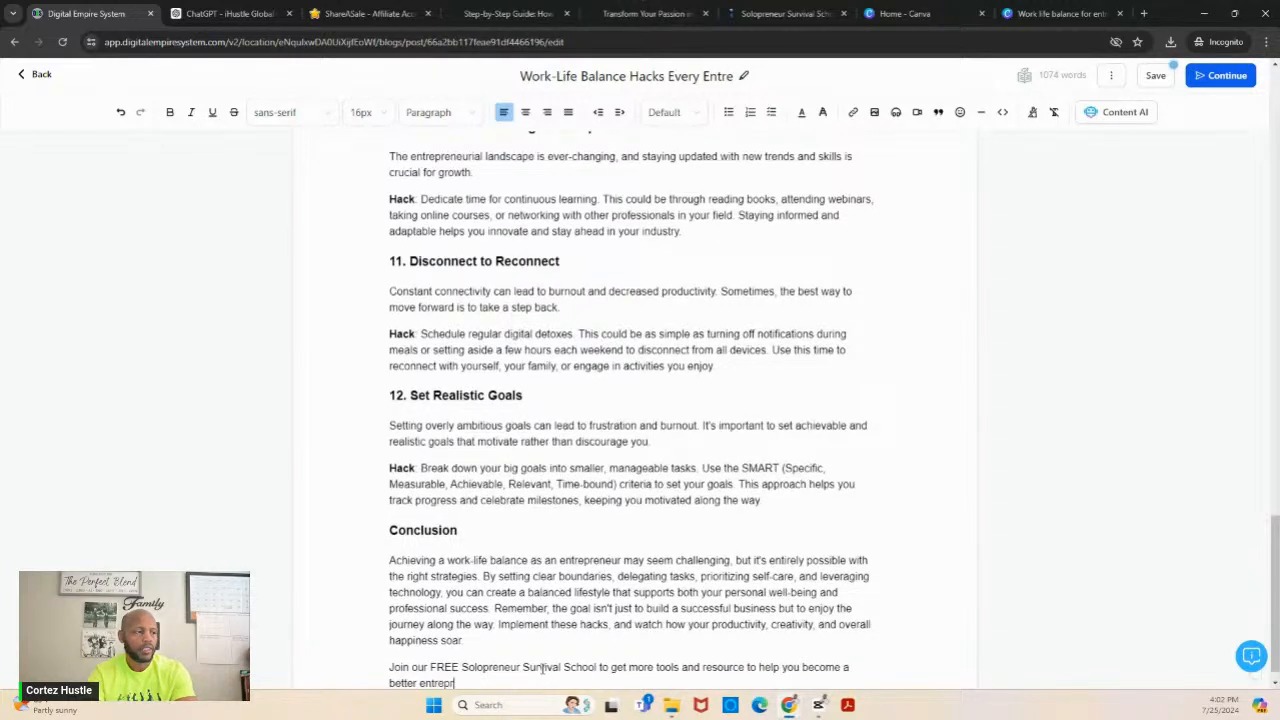
pyautogui.write('eneur with')
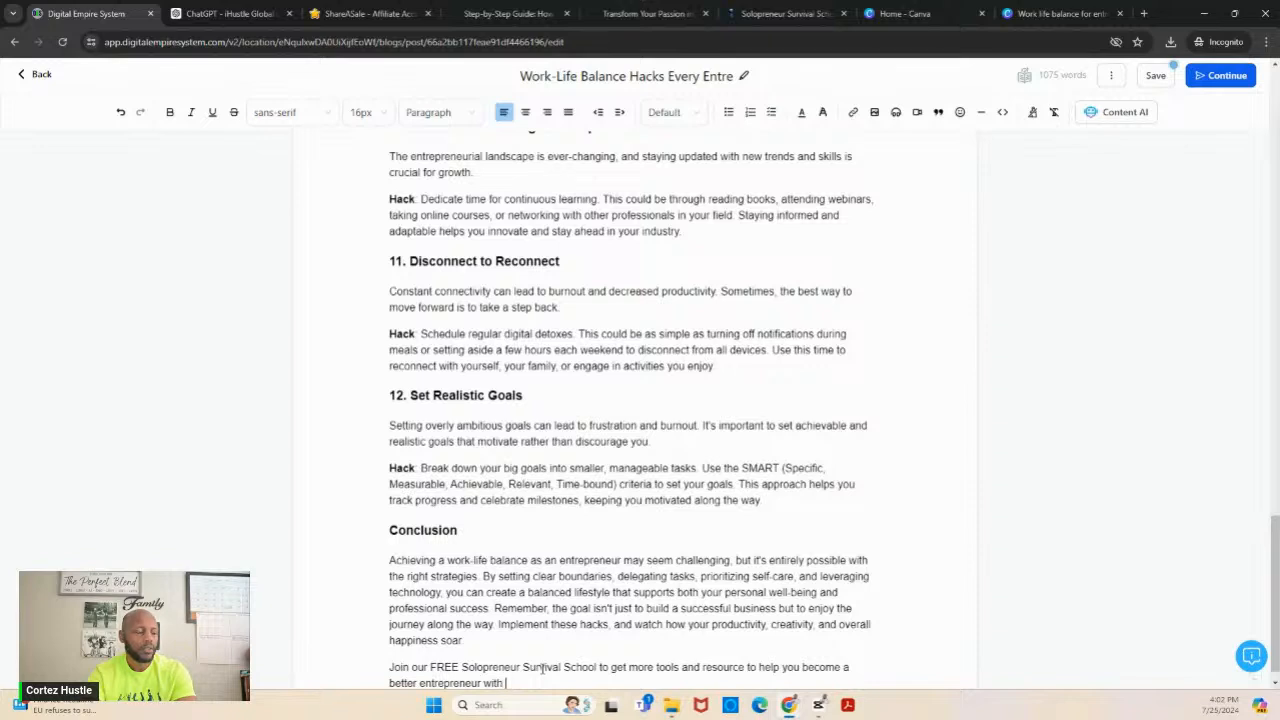
pyautogui.write(' the appro')
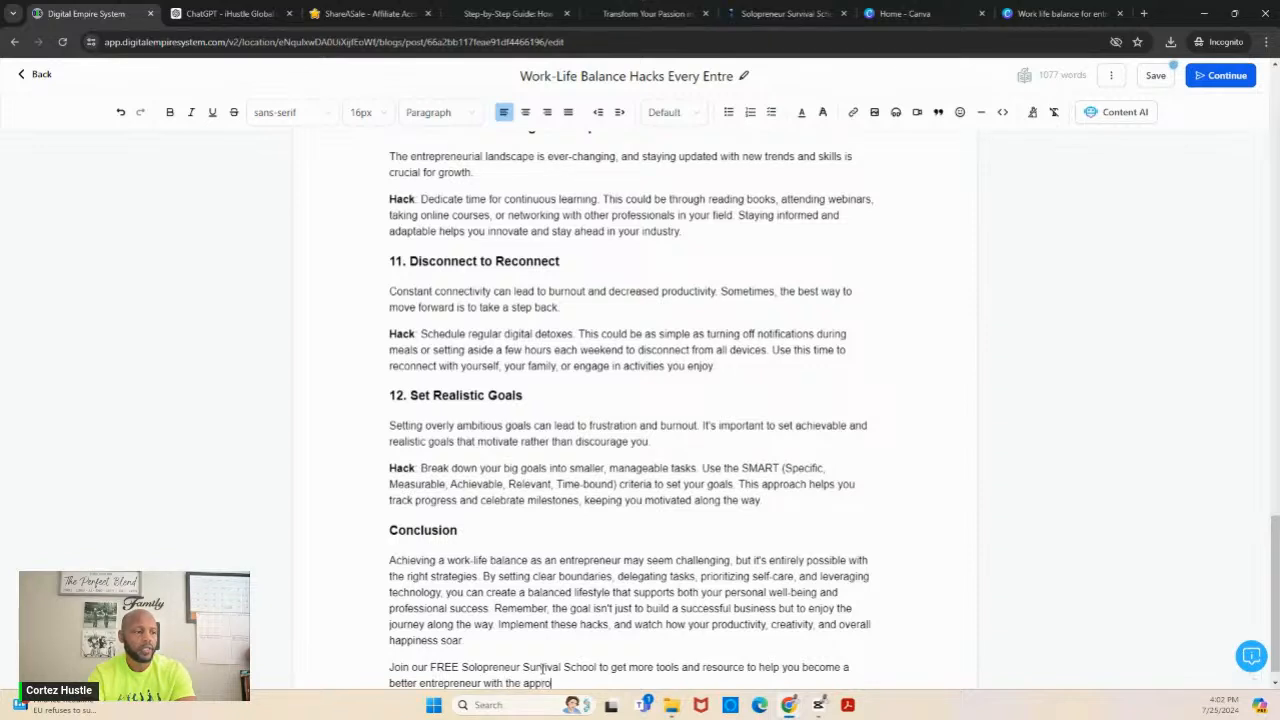
pyautogui.write('iate w')
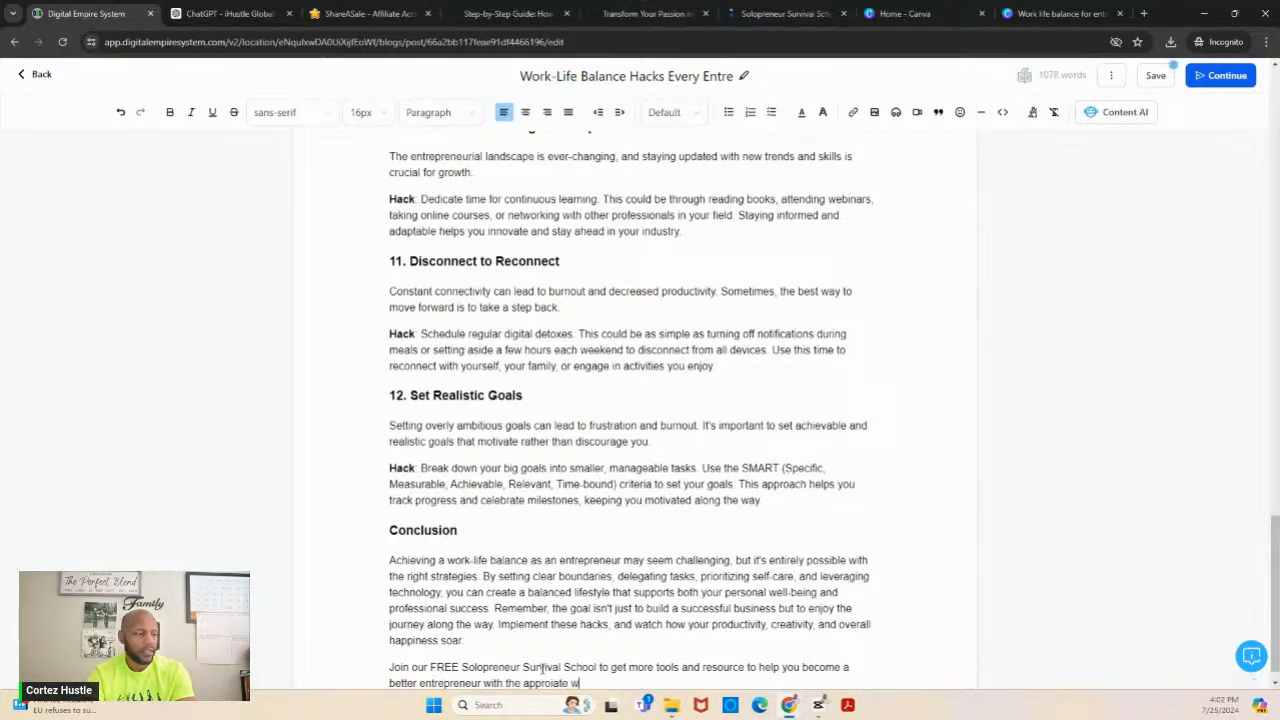
pyautogui.write('ork.')
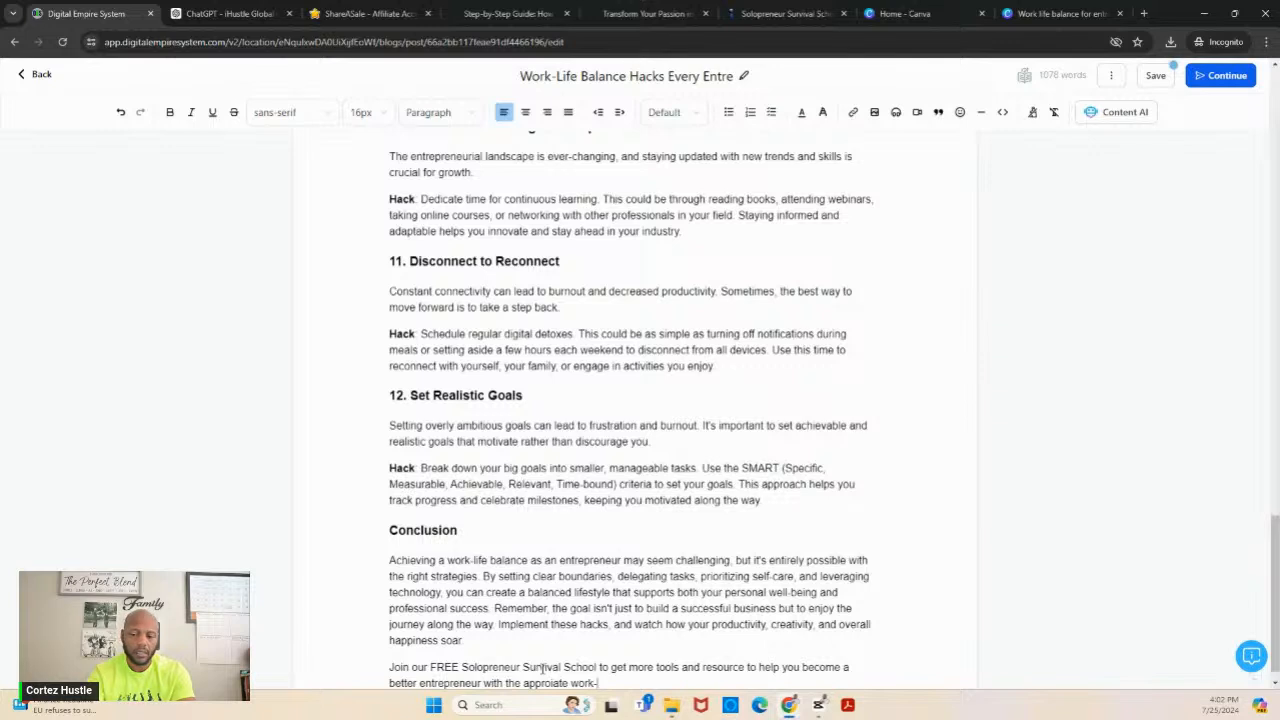
pyautogui.write('life balance!')
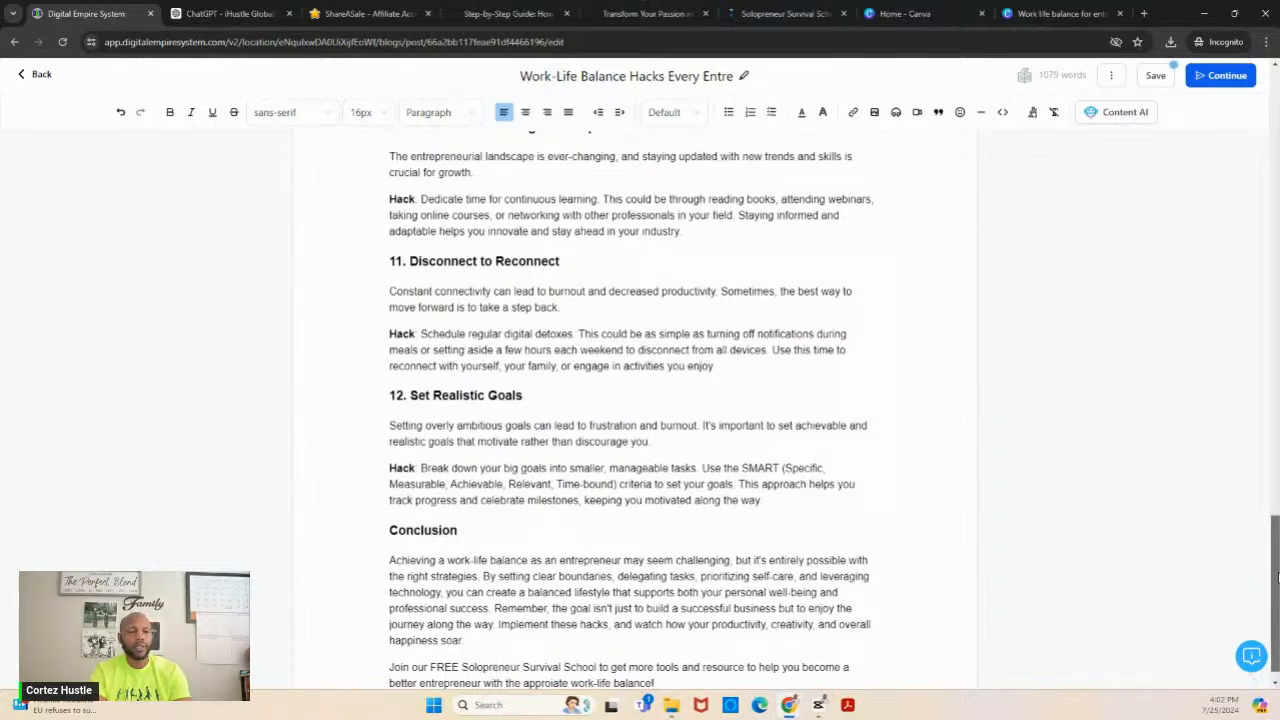
pyautogui.scroll(-1, 1276, 578)
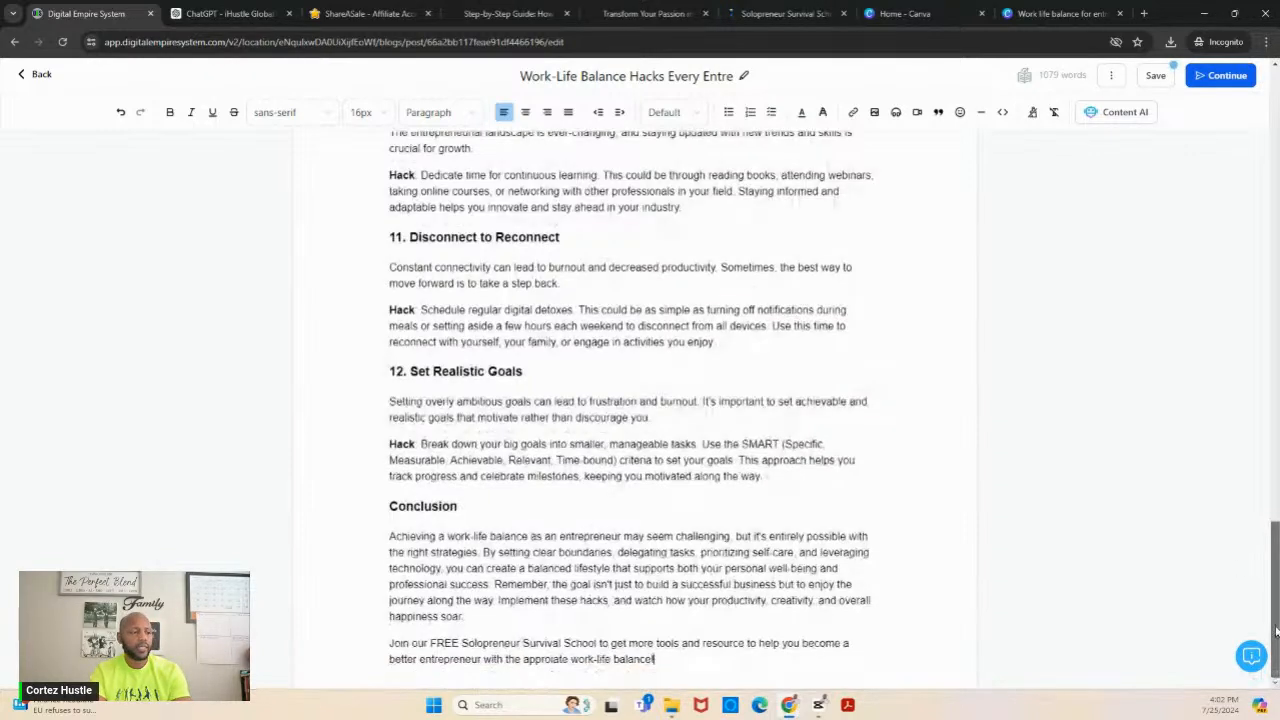
pyautogui.moveTo(462, 645); pyautogui.dragTo(600, 645)
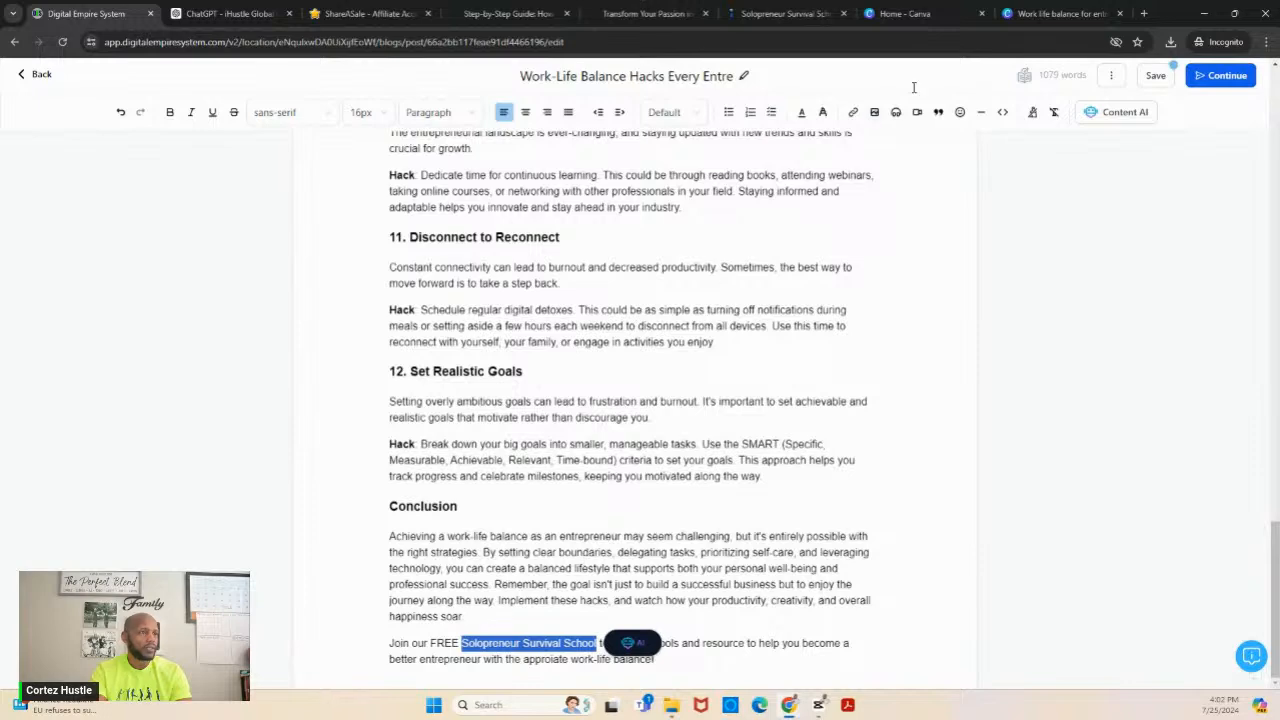
pyautogui.click(853, 112)
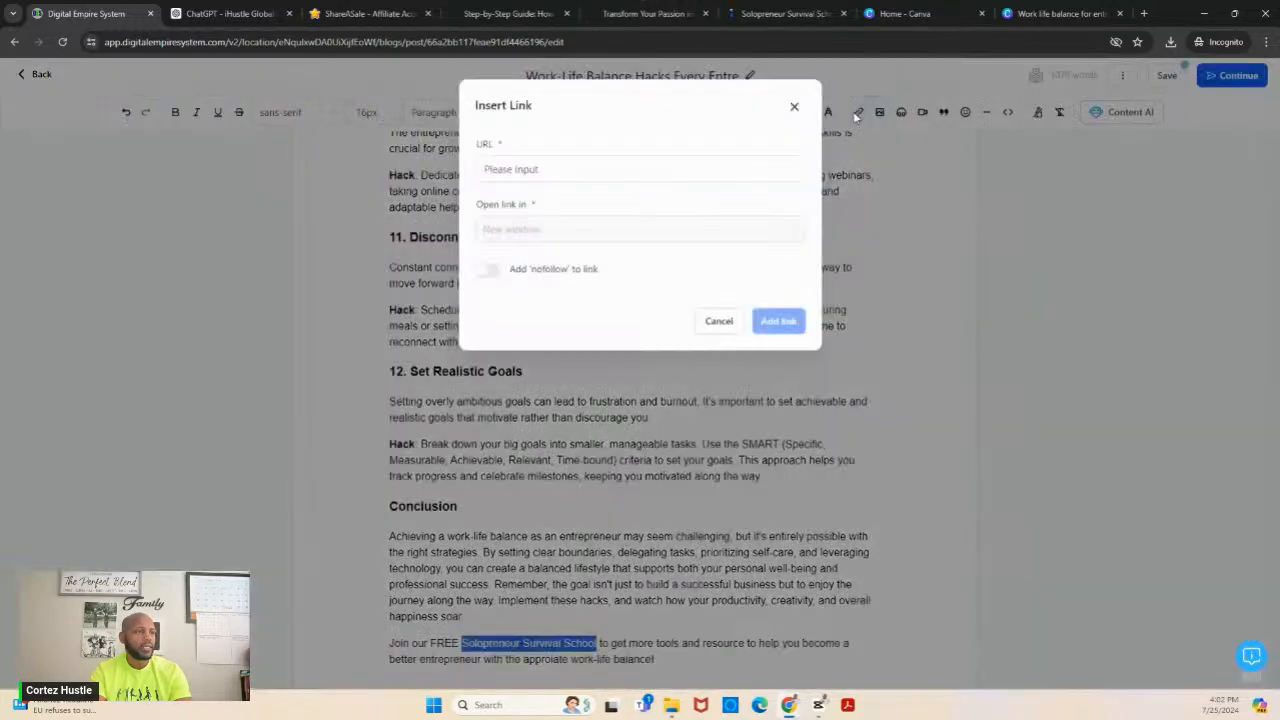
pyautogui.click(697, 173)
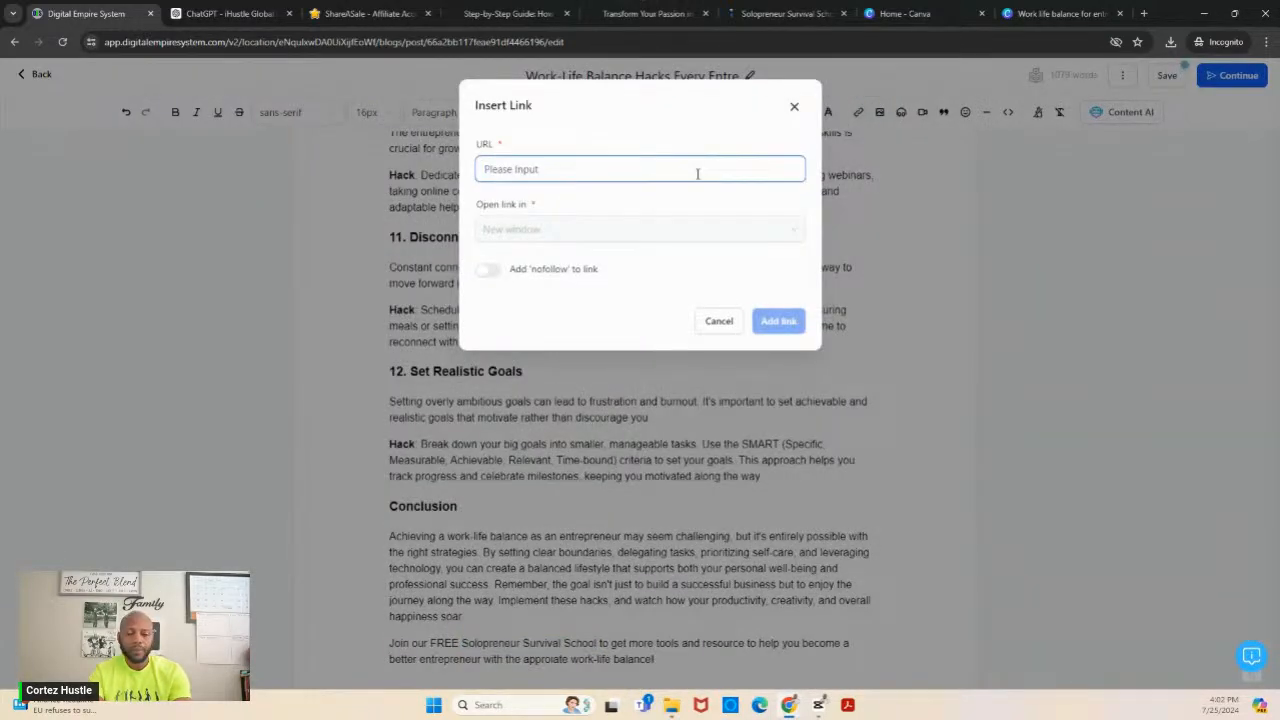
pyautogui.write('https://')
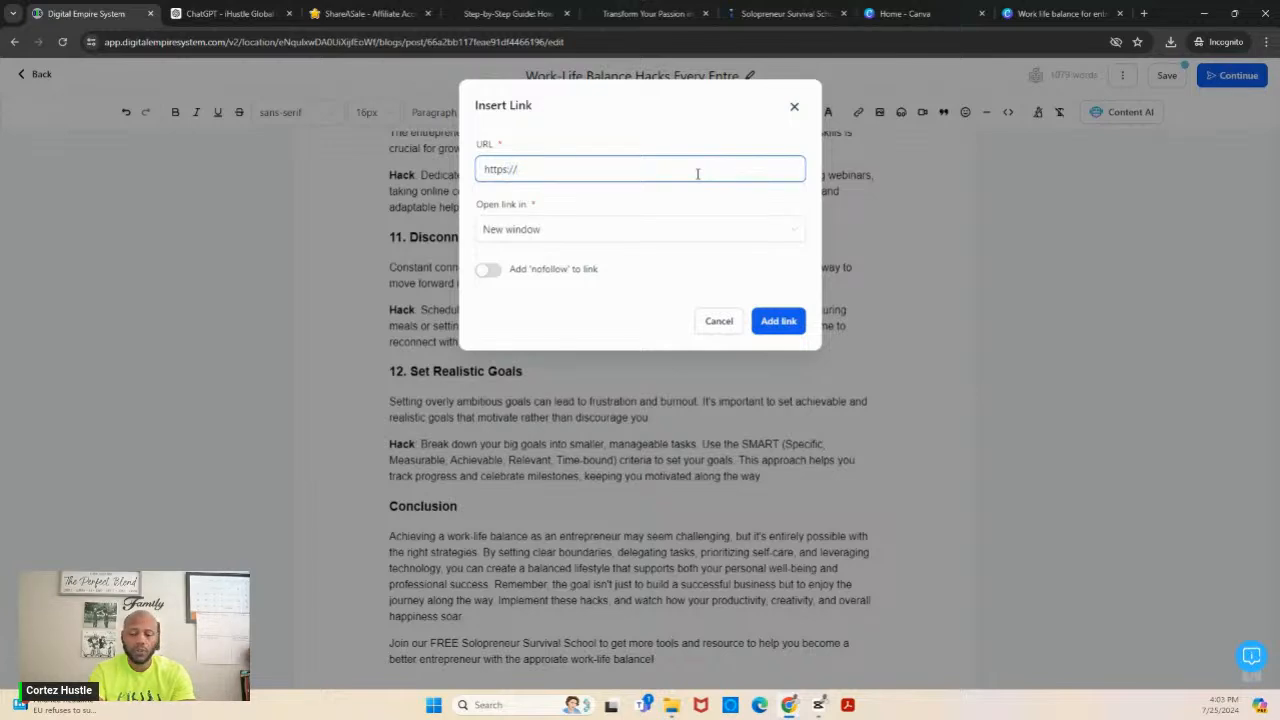
pyautogui.write('cortezhustle')
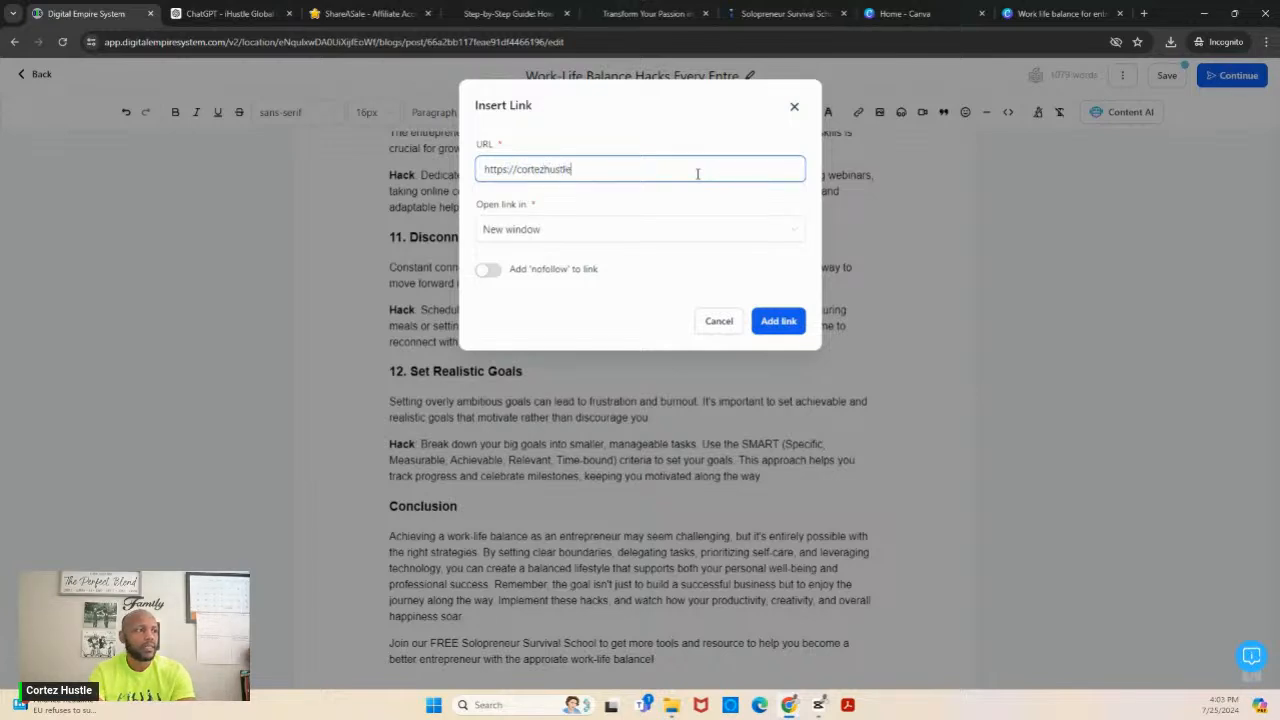
pyautogui.write('.com')
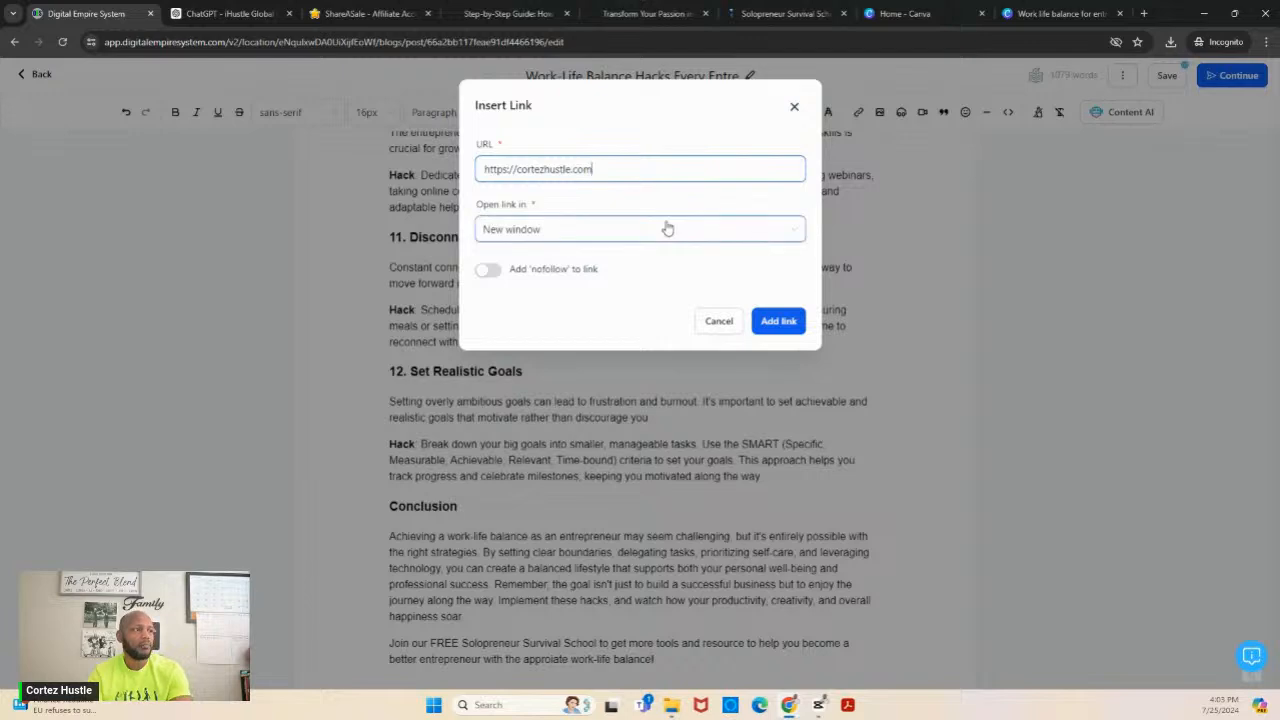
pyautogui.click(777, 322)
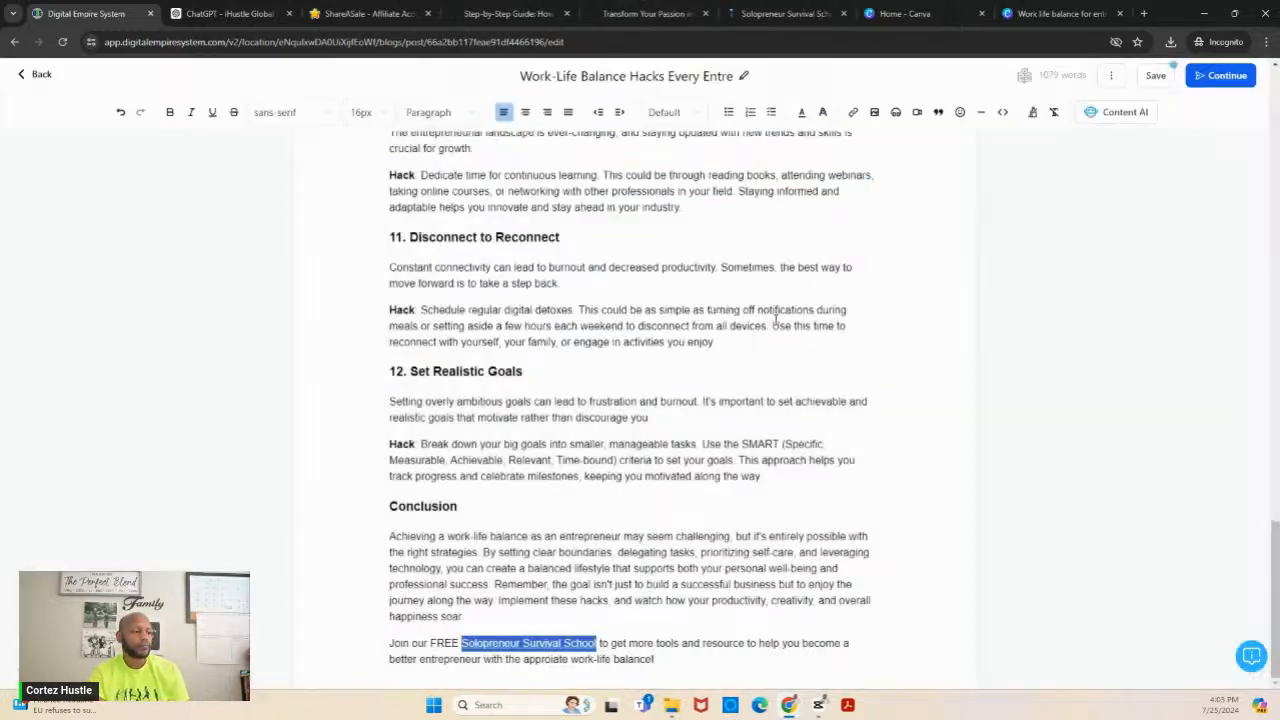
pyautogui.click(914, 555)
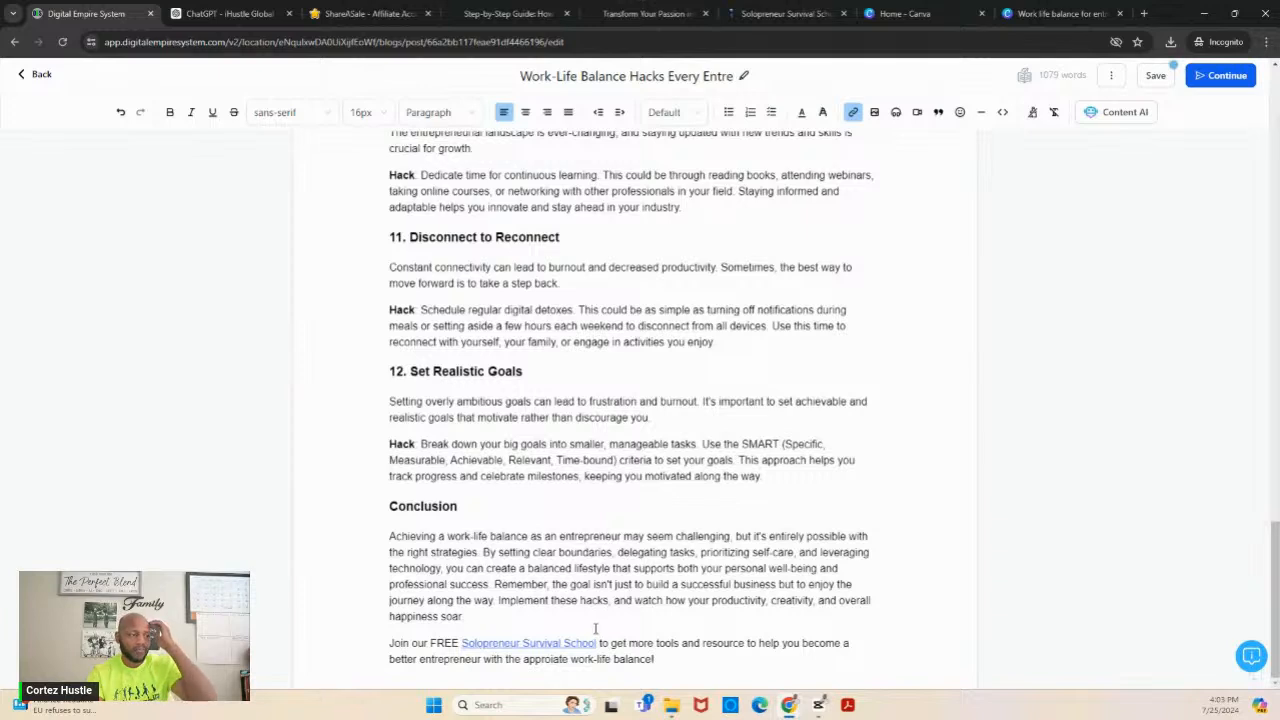
pyautogui.moveTo(600, 643); pyautogui.dragTo(462, 645)
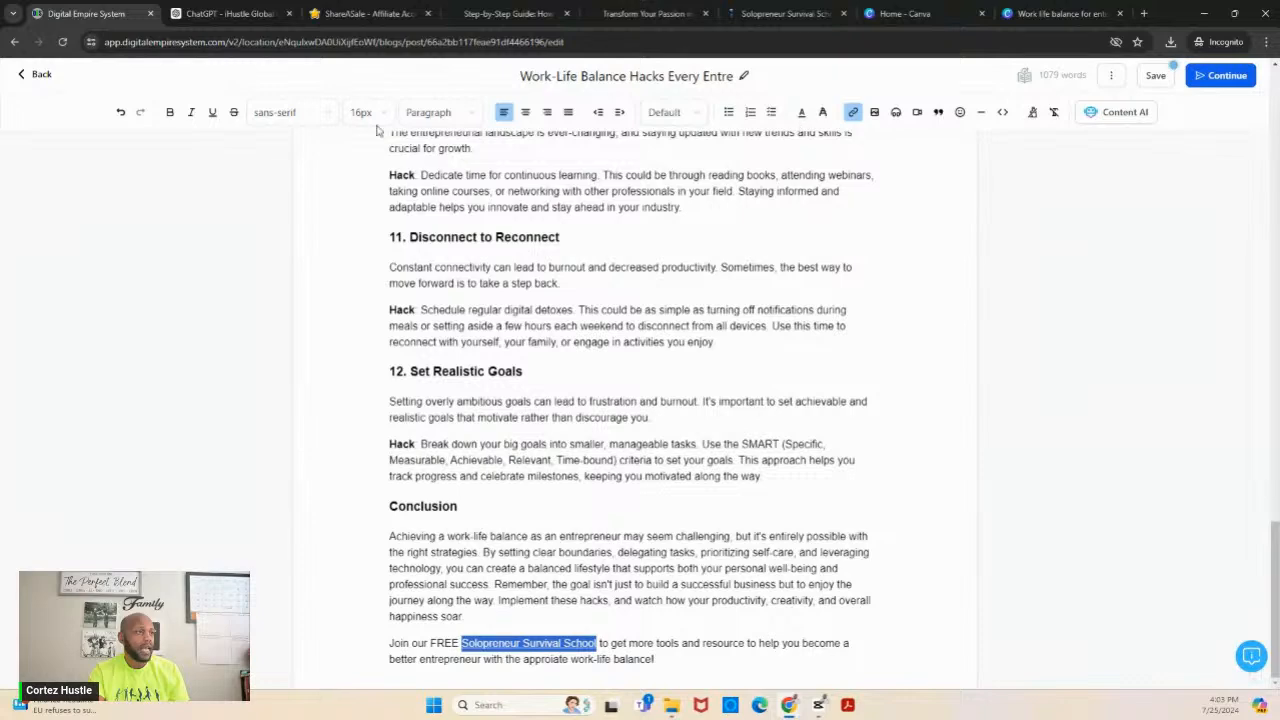
pyautogui.click(170, 116)
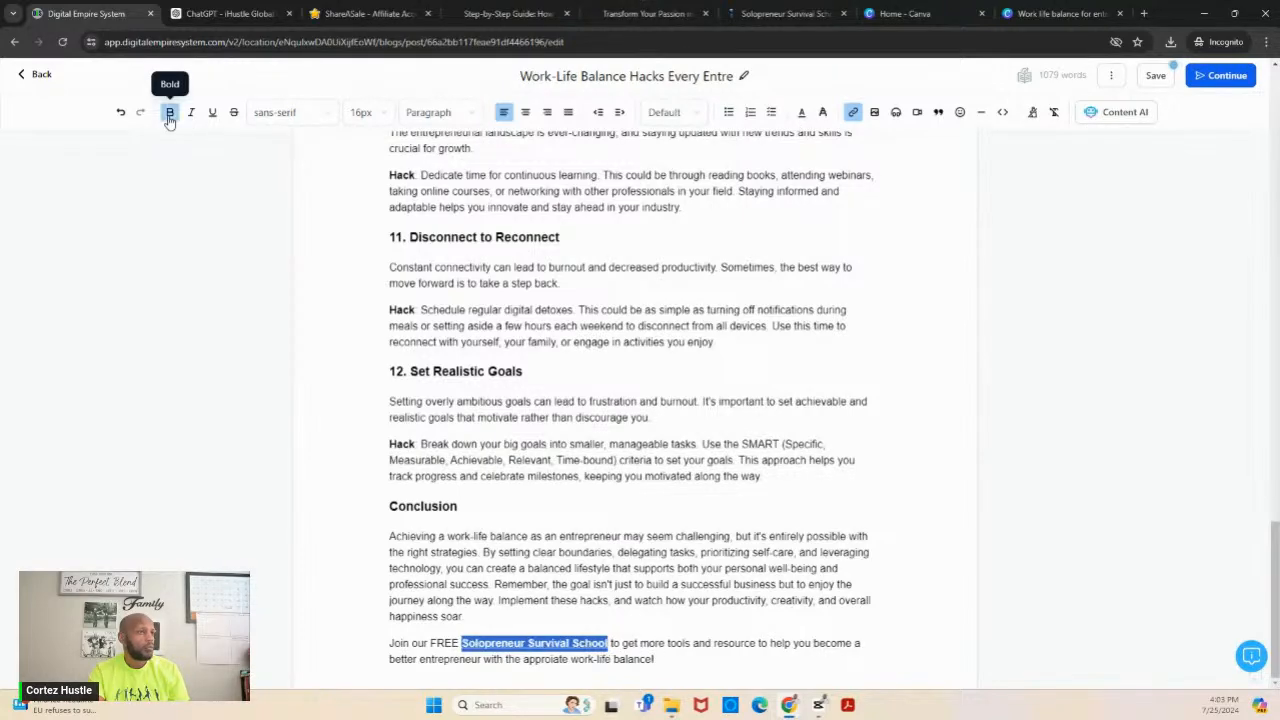
# - Review the checklist's "Optimize Your Blog Post for SEO" items and look through the article in Digital Empire System against them
pyautogui.click(801, 14)
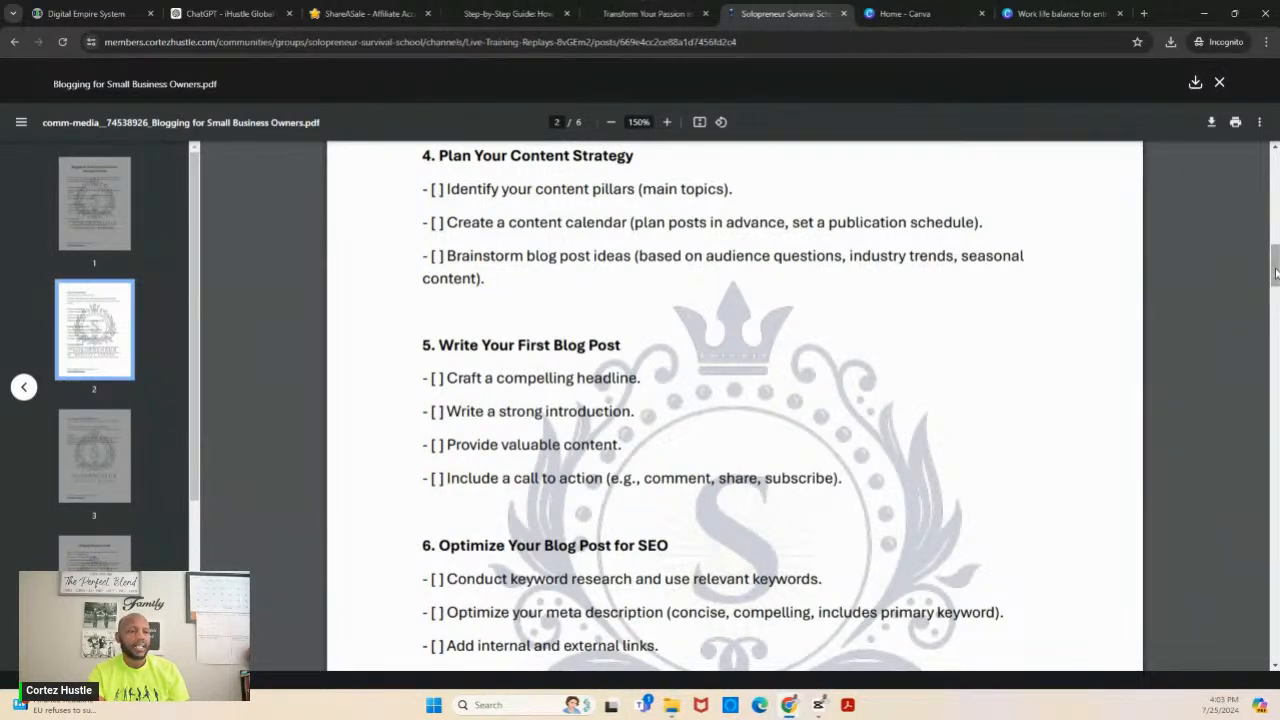
pyautogui.moveTo(1275, 272); pyautogui.dragTo(1276, 290)
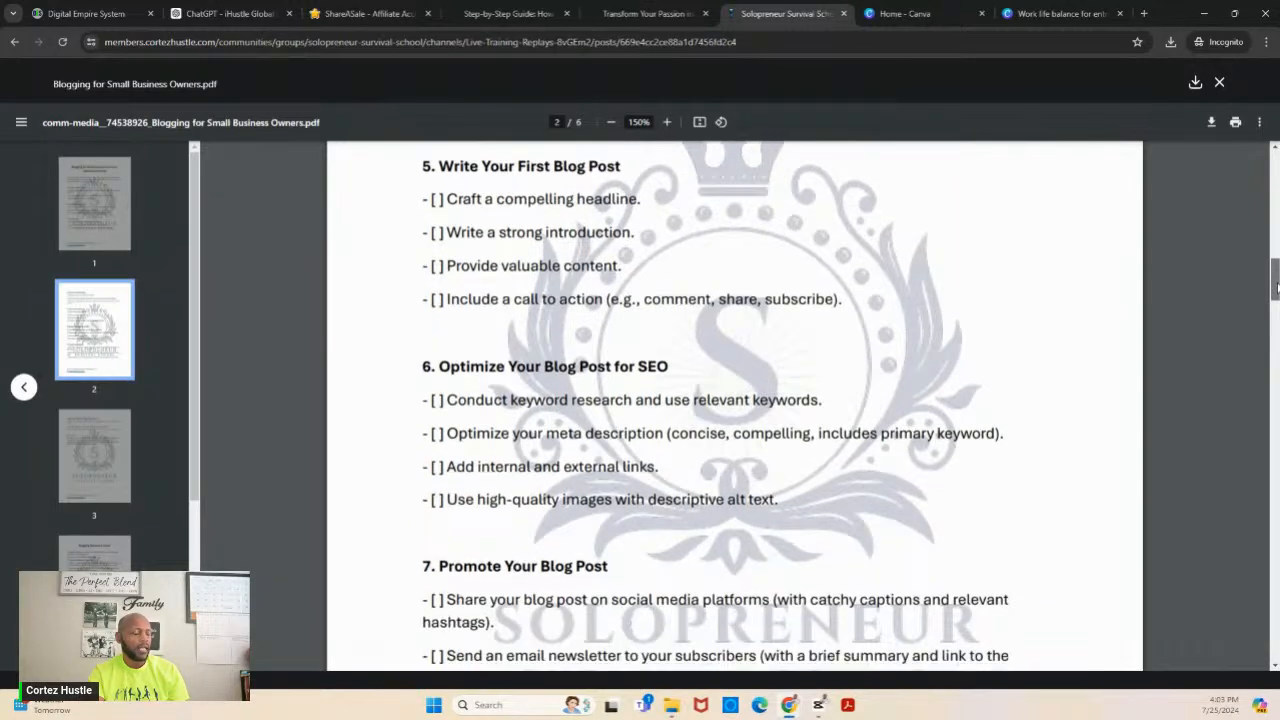
pyautogui.click(108, 14)
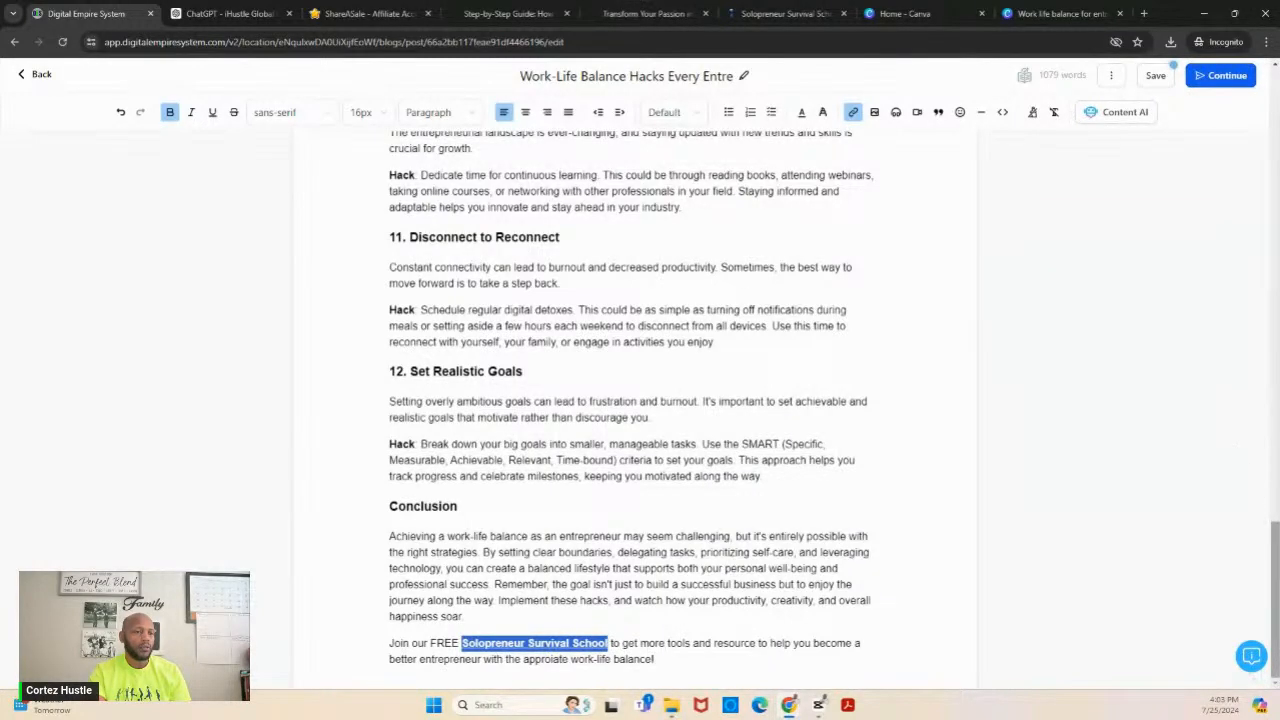
pyautogui.moveTo(1276, 575); pyautogui.dragTo(1275, 278)
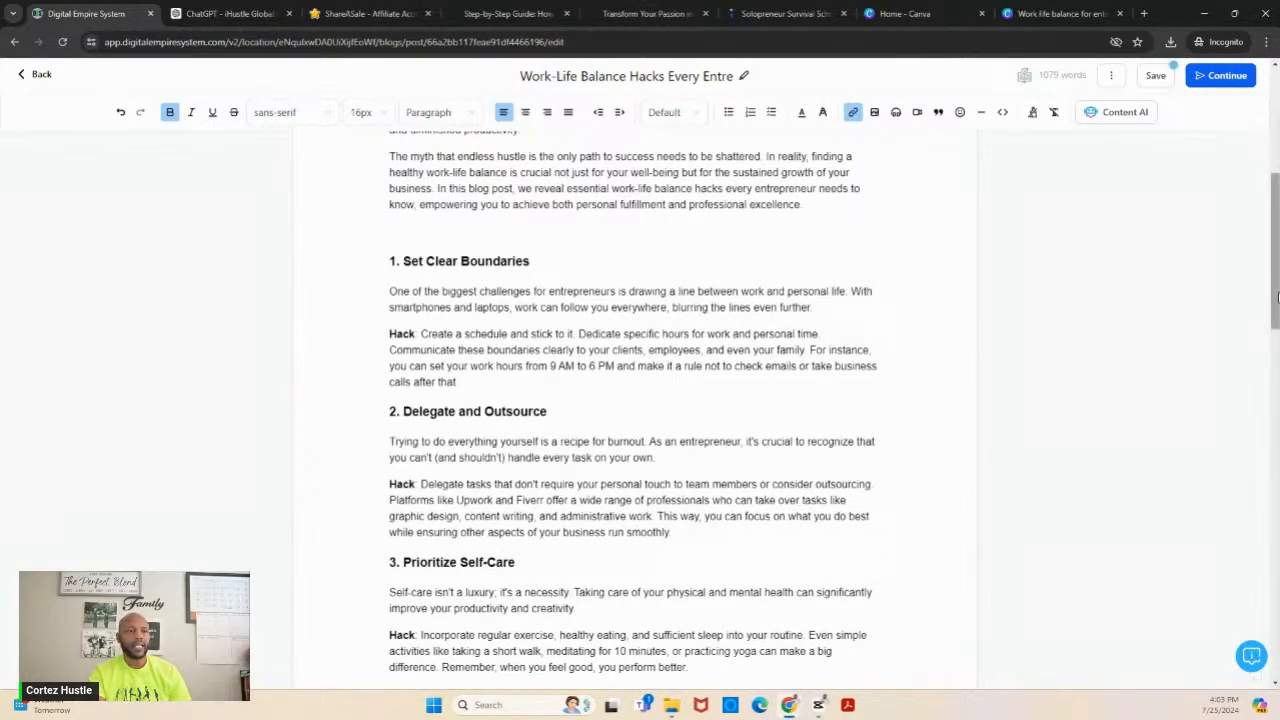
pyautogui.scroll(-3, 1276, 296)
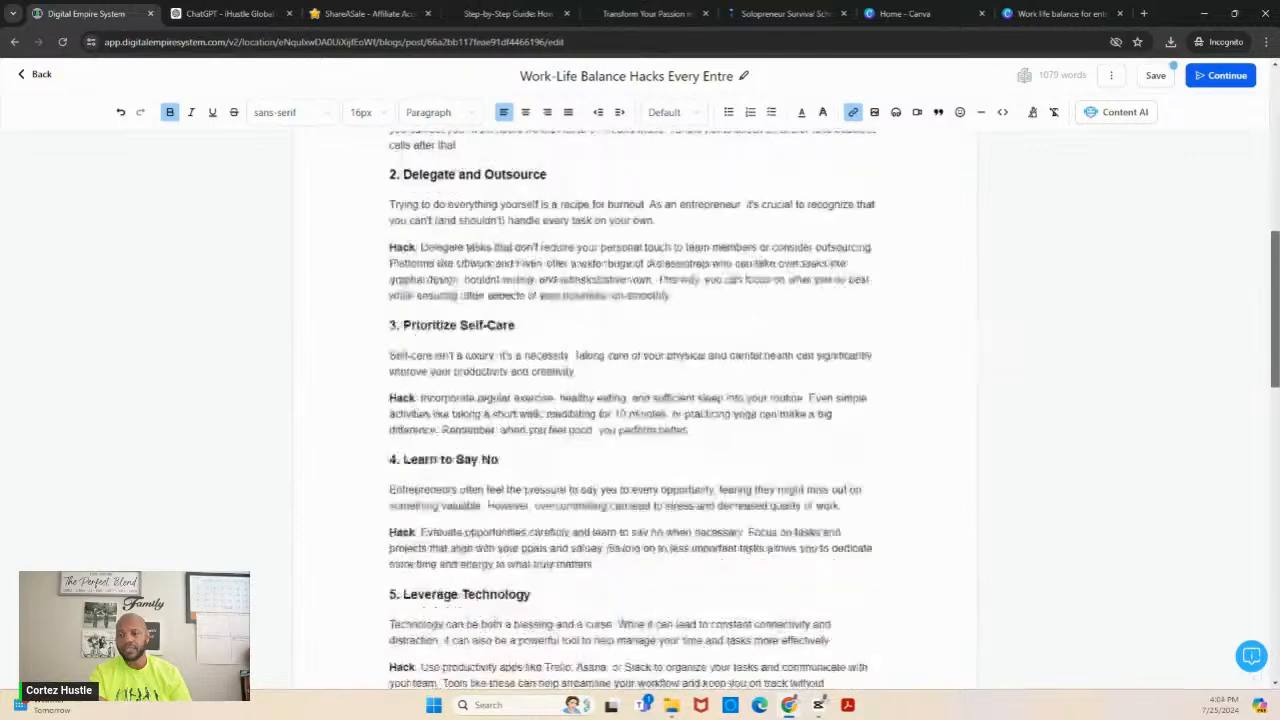
# - Look over the rest of the article, and review the blogging checklist PDF through to its "Monetization Tools" section
pyautogui.scroll(-4, 1276, 296)
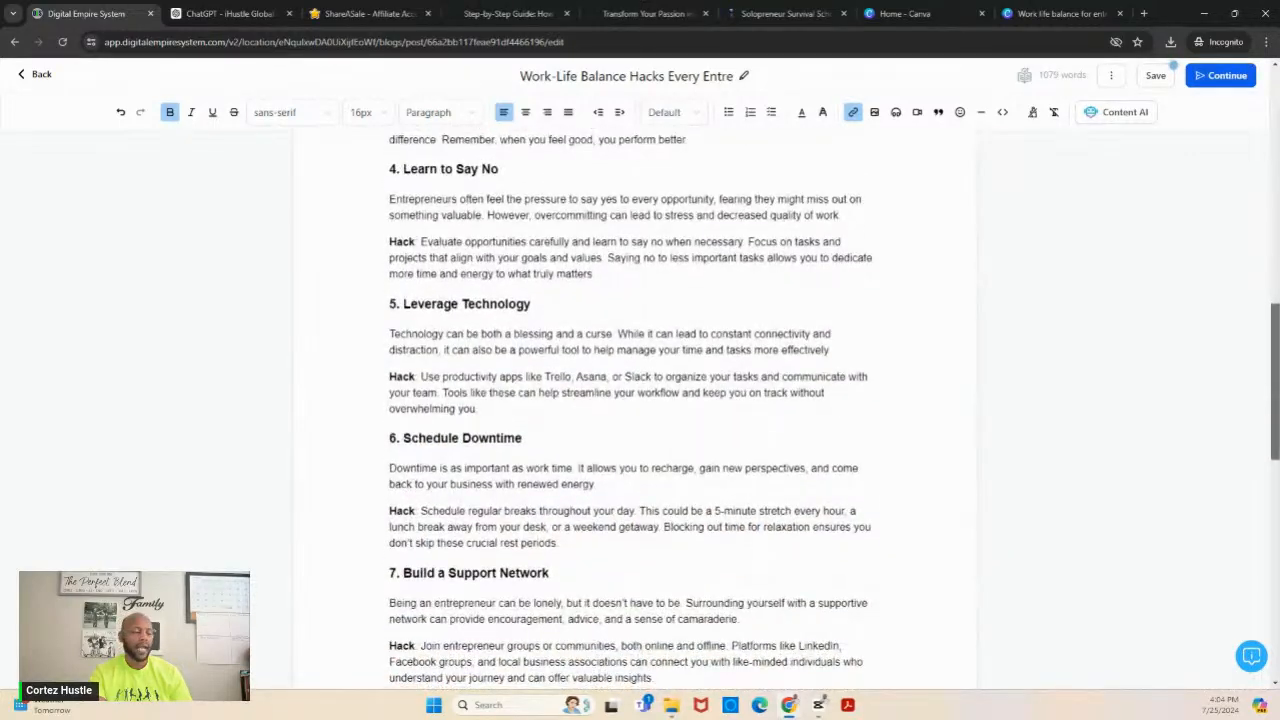
pyautogui.click(786, 14)
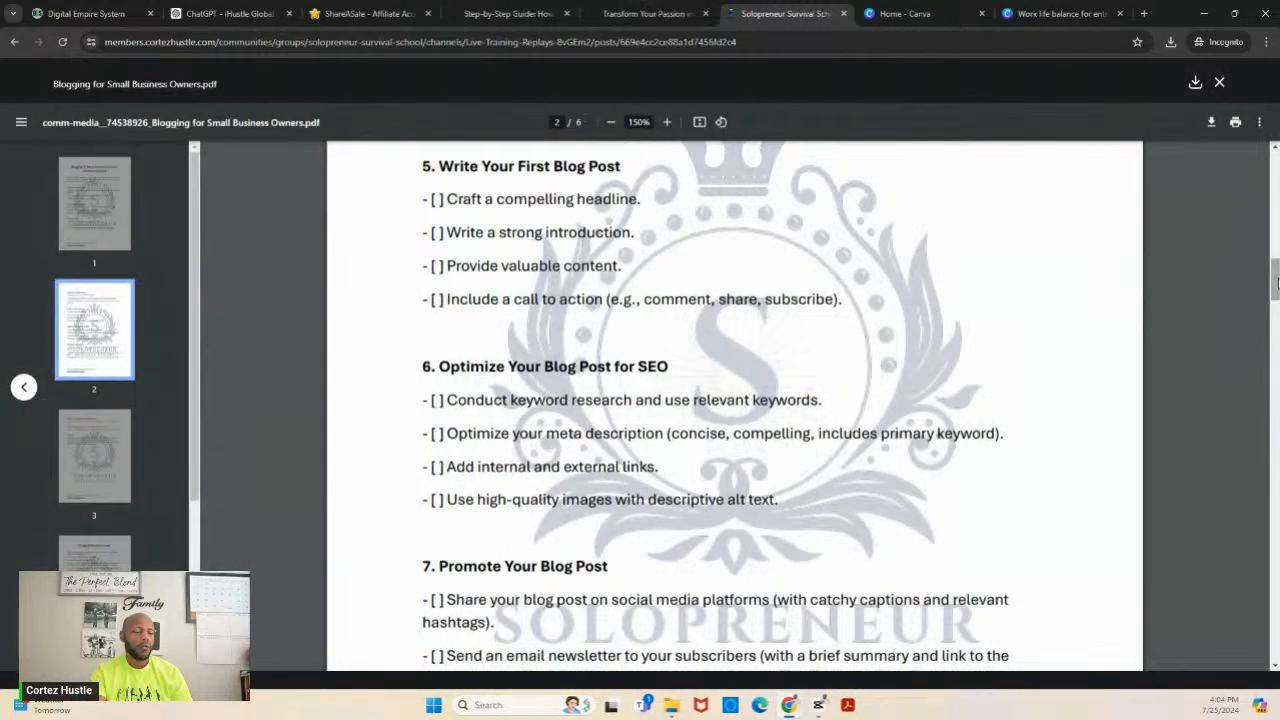
pyautogui.moveTo(1277, 283); pyautogui.dragTo(1277, 235)
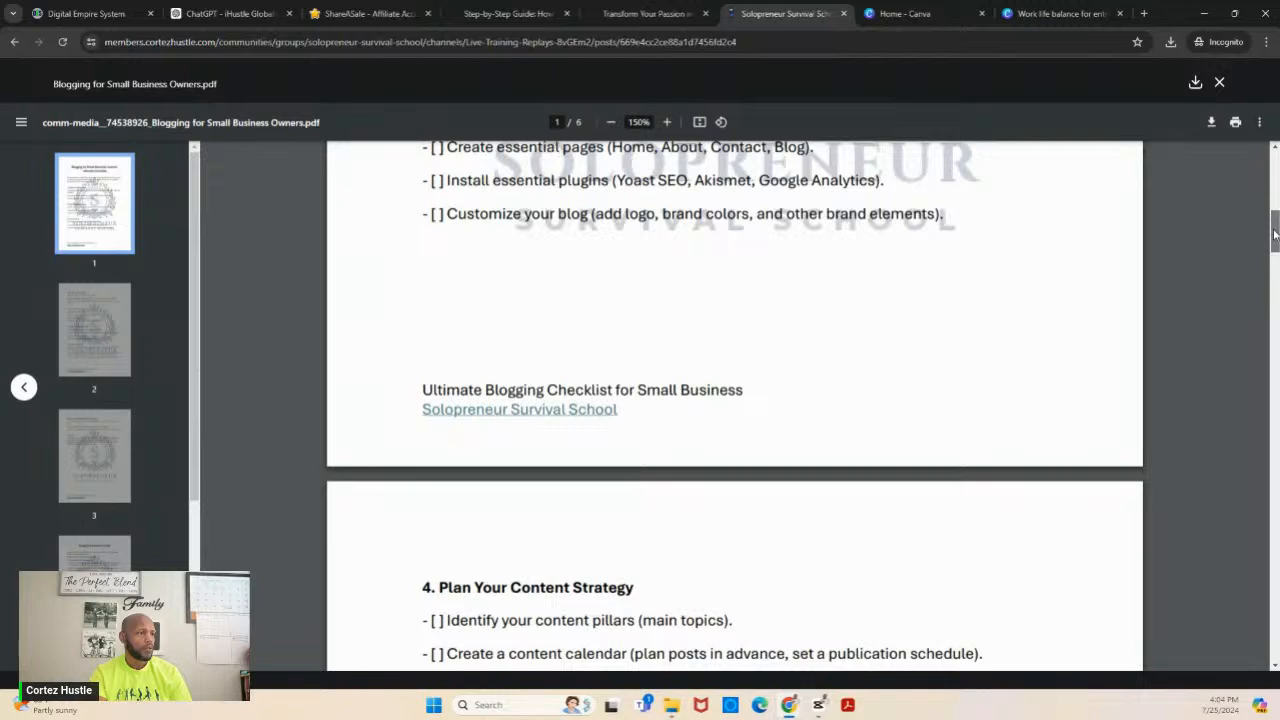
pyautogui.moveTo(1275, 233); pyautogui.dragTo(1273, 610)
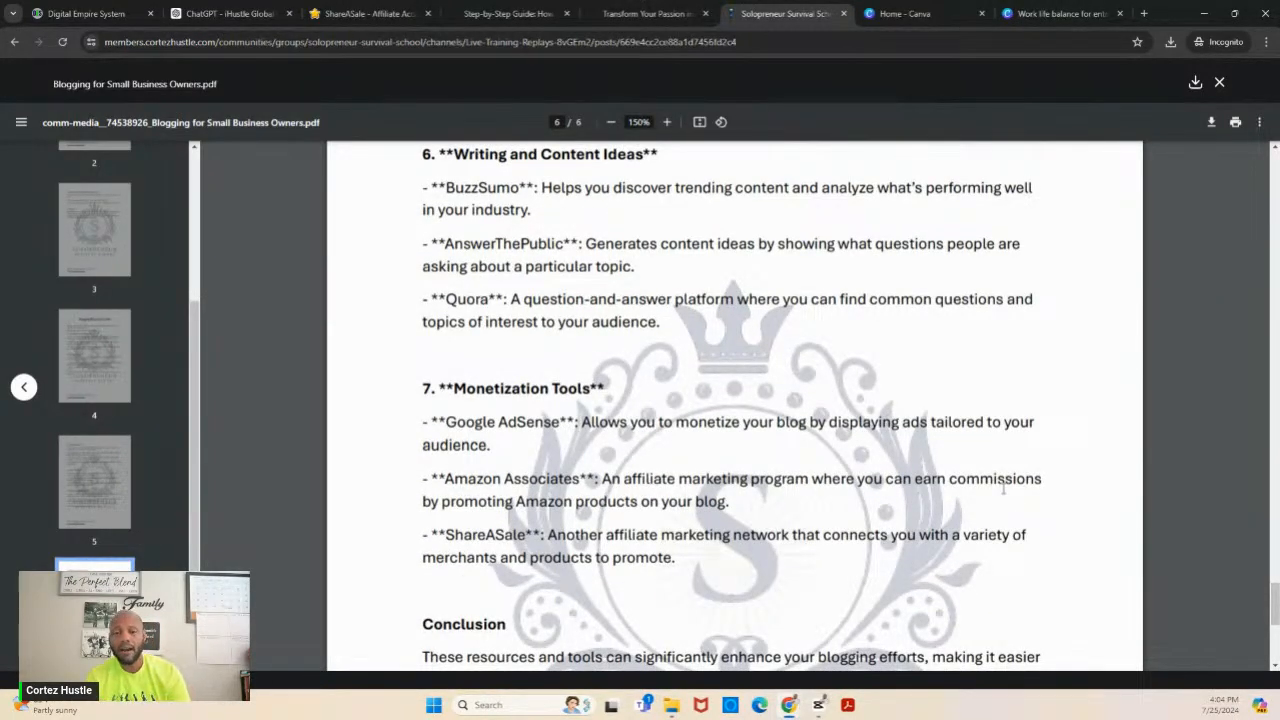
# - In ShareASale, get the Anytime Mailbox banner links and open the "Make More Time 728x90" banner's details
pyautogui.click(340, 20)
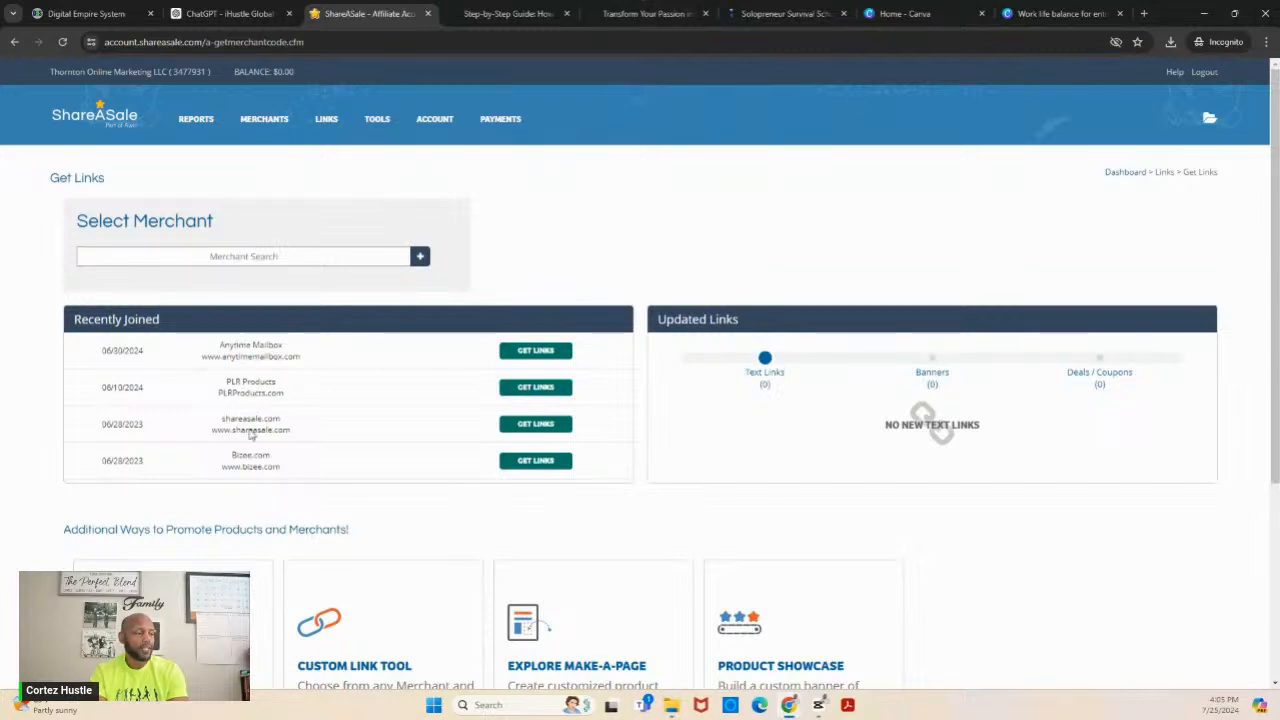
pyautogui.click(535, 352)
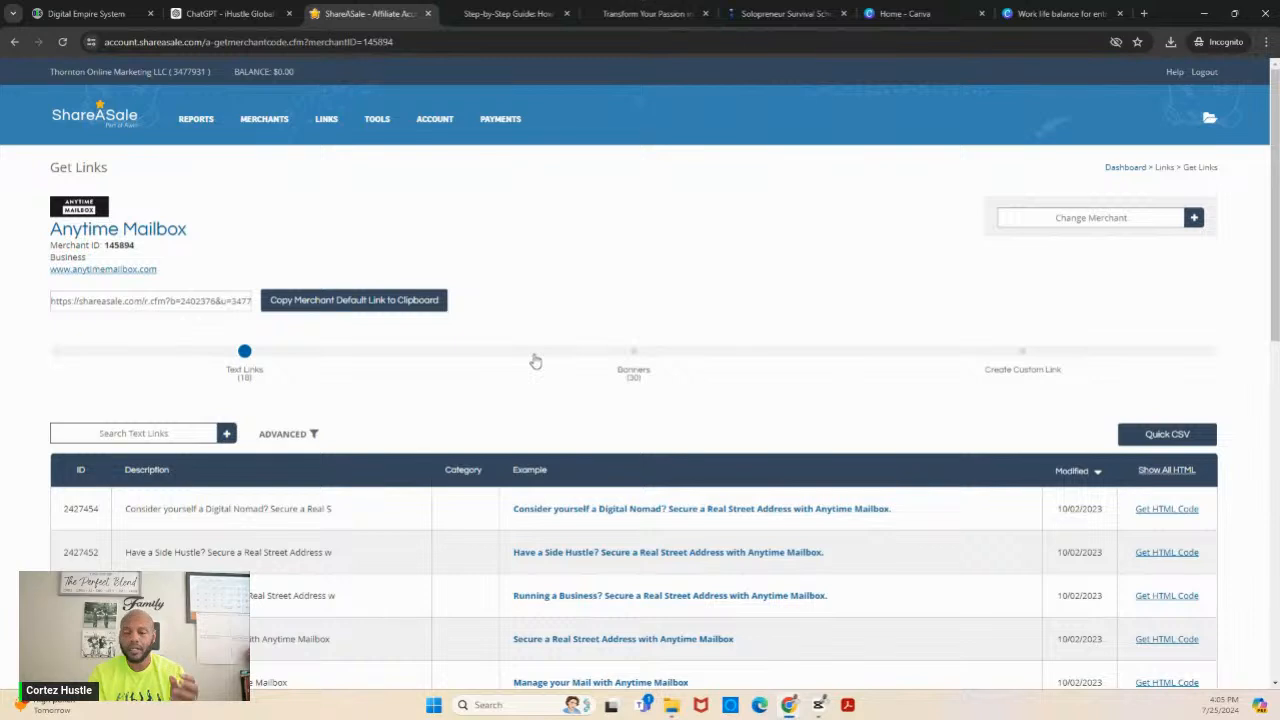
pyautogui.click(633, 376)
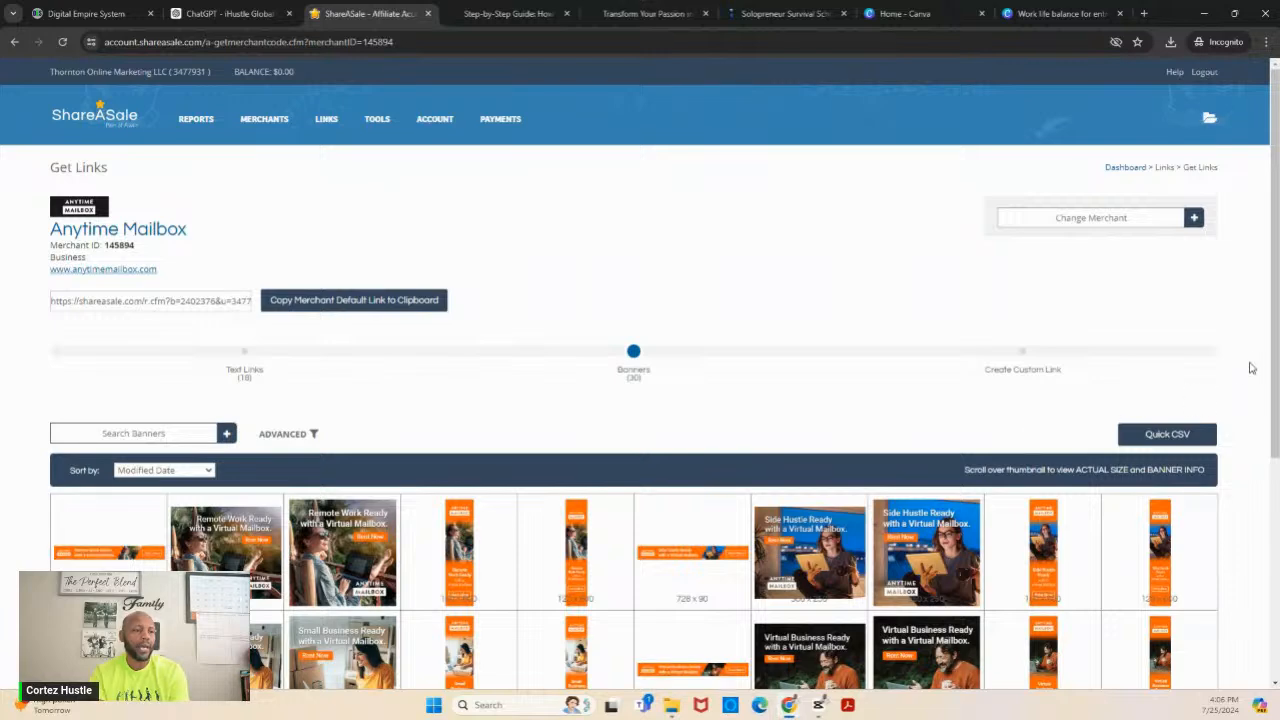
pyautogui.moveTo(1276, 298); pyautogui.dragTo(1277, 443)
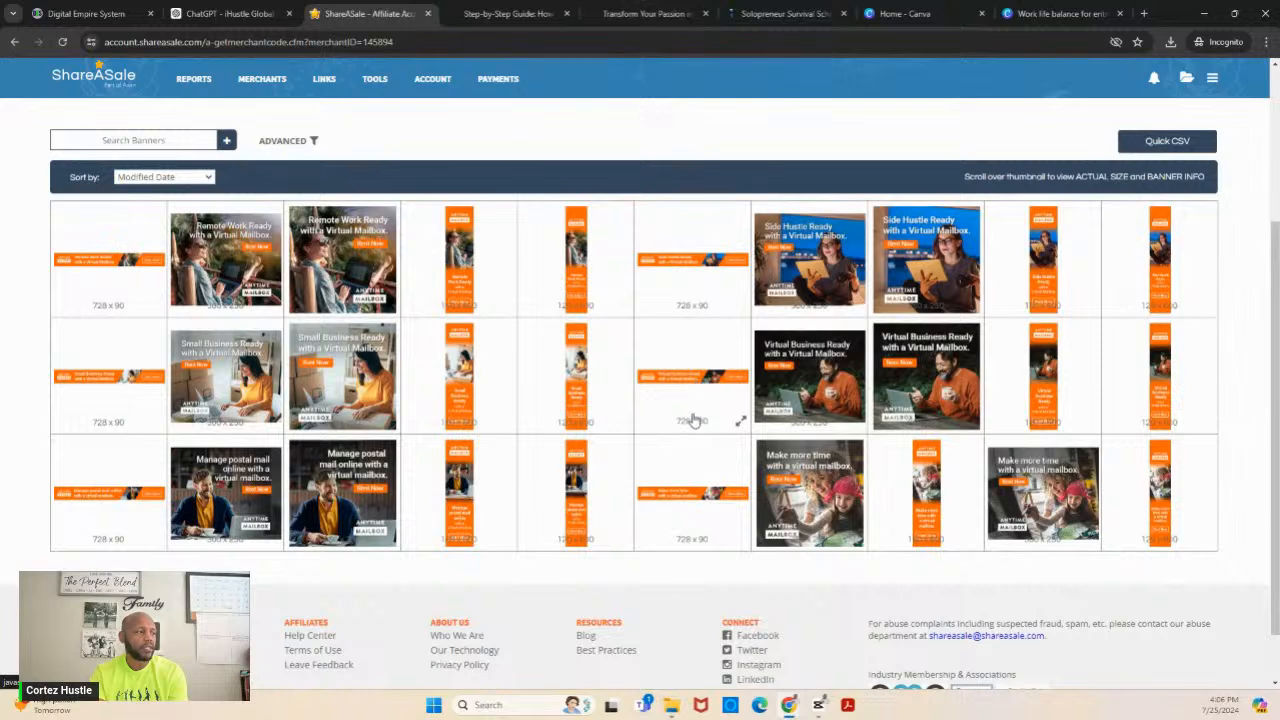
pyautogui.click(699, 497)
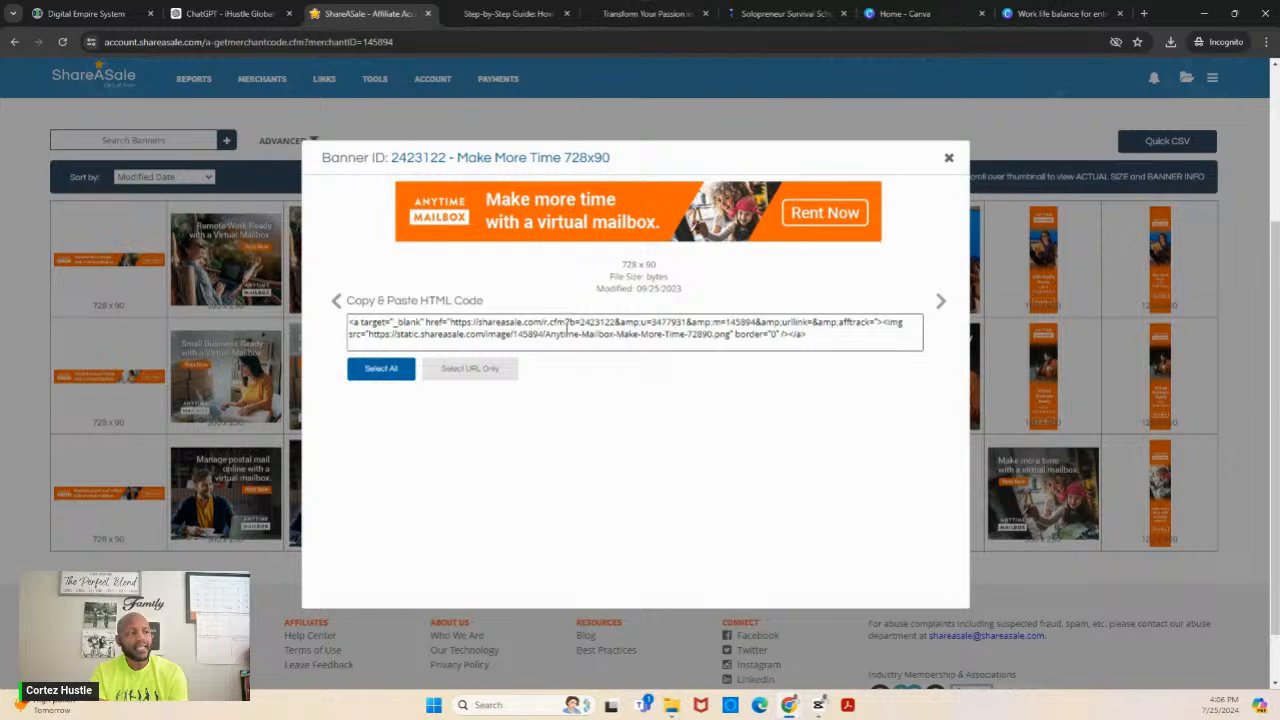
# - Extract only the affiliate URL of the "Make More Time" banner and copy it
pyautogui.click(470, 368)
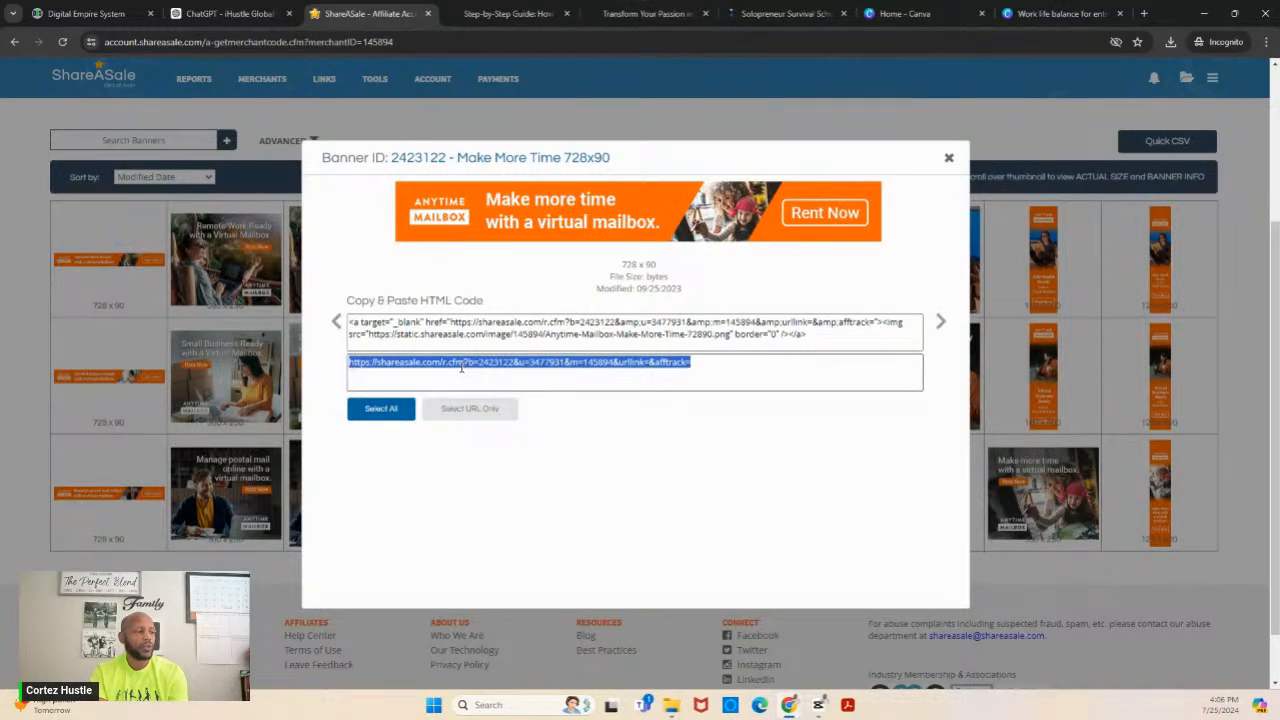
pyautogui.rightClick(461, 368)
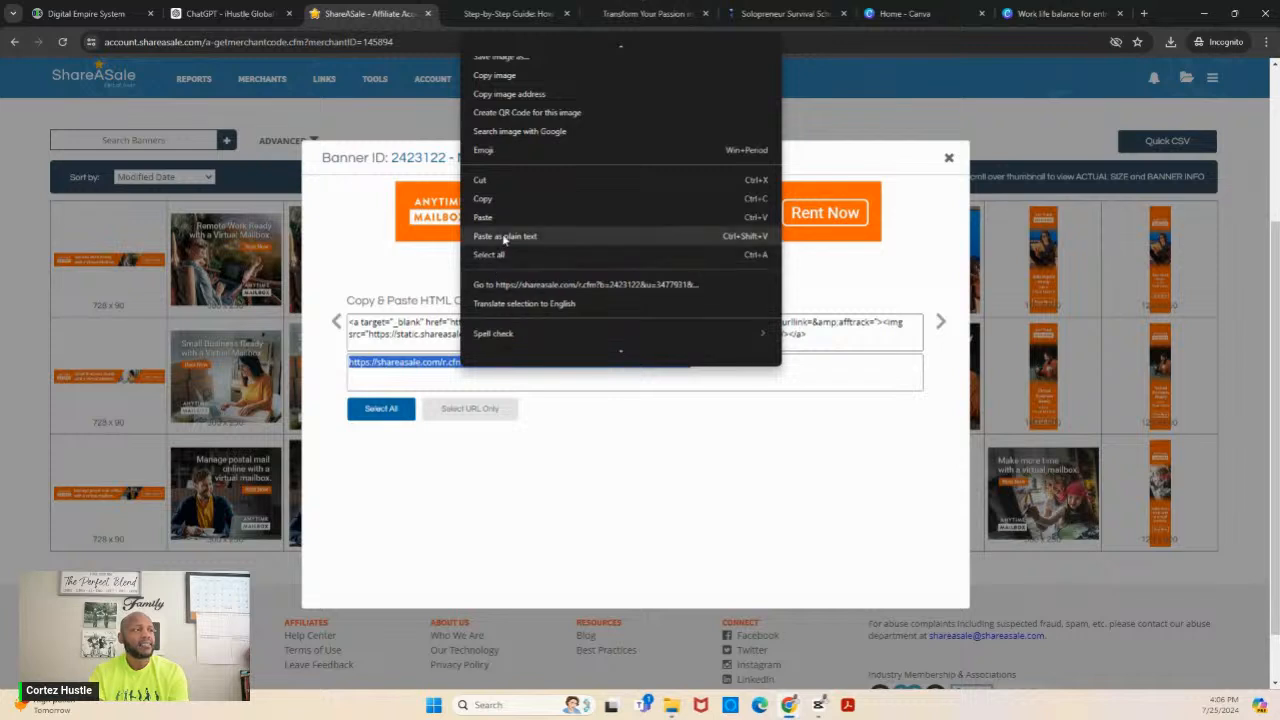
pyautogui.click(506, 204)
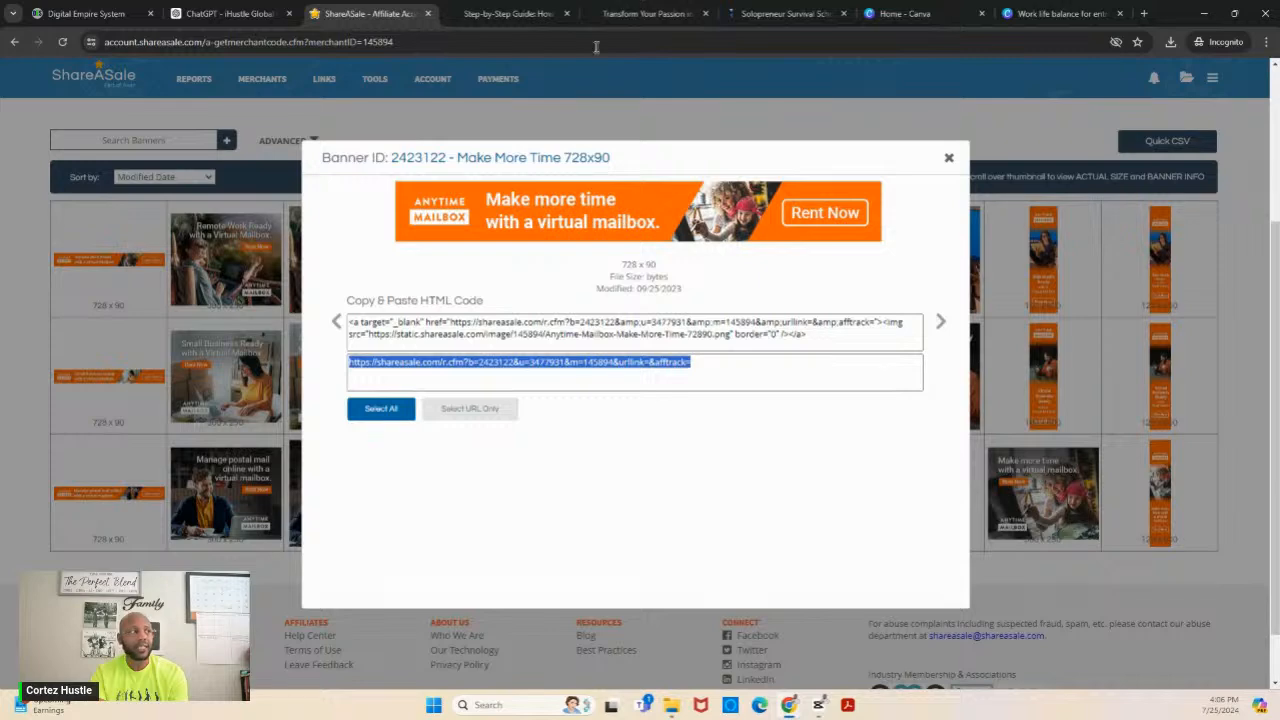
# - In Digital Empire System, add an empty line below the "2. Delegate and Outsource" section and start inserting an image there
pyautogui.click(93, 15)
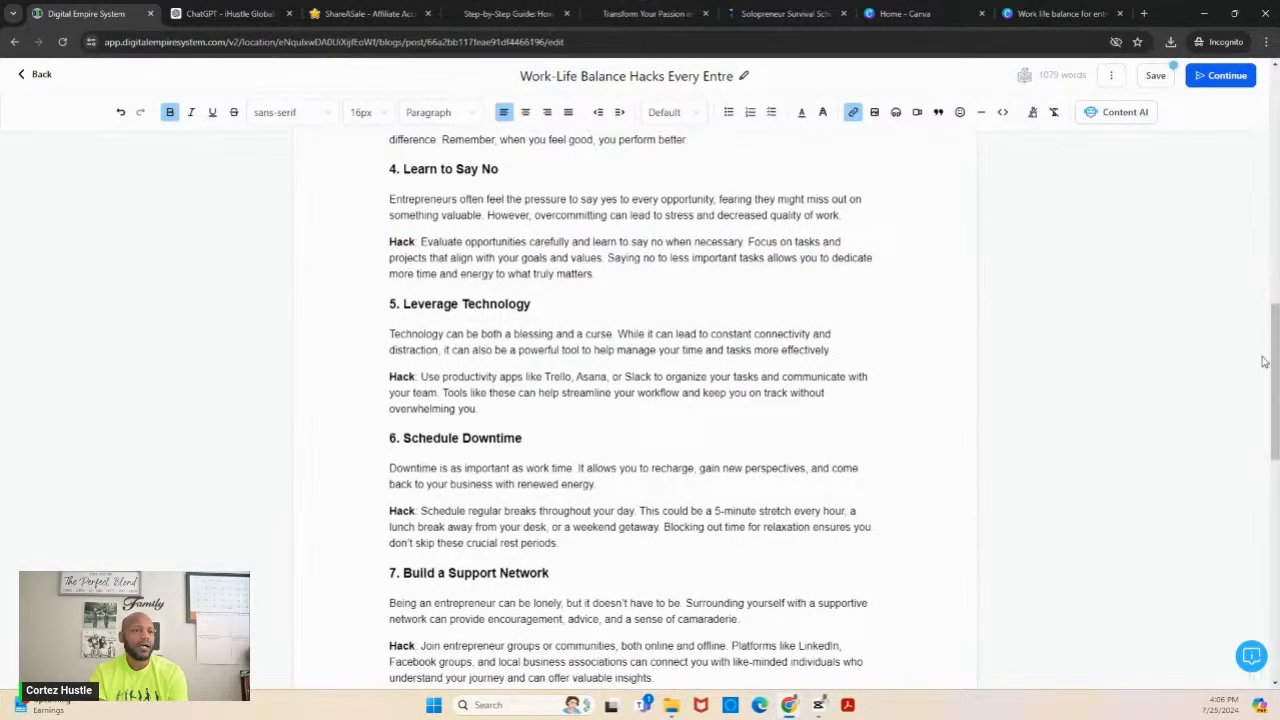
pyautogui.moveTo(1278, 383); pyautogui.dragTo(1277, 287)
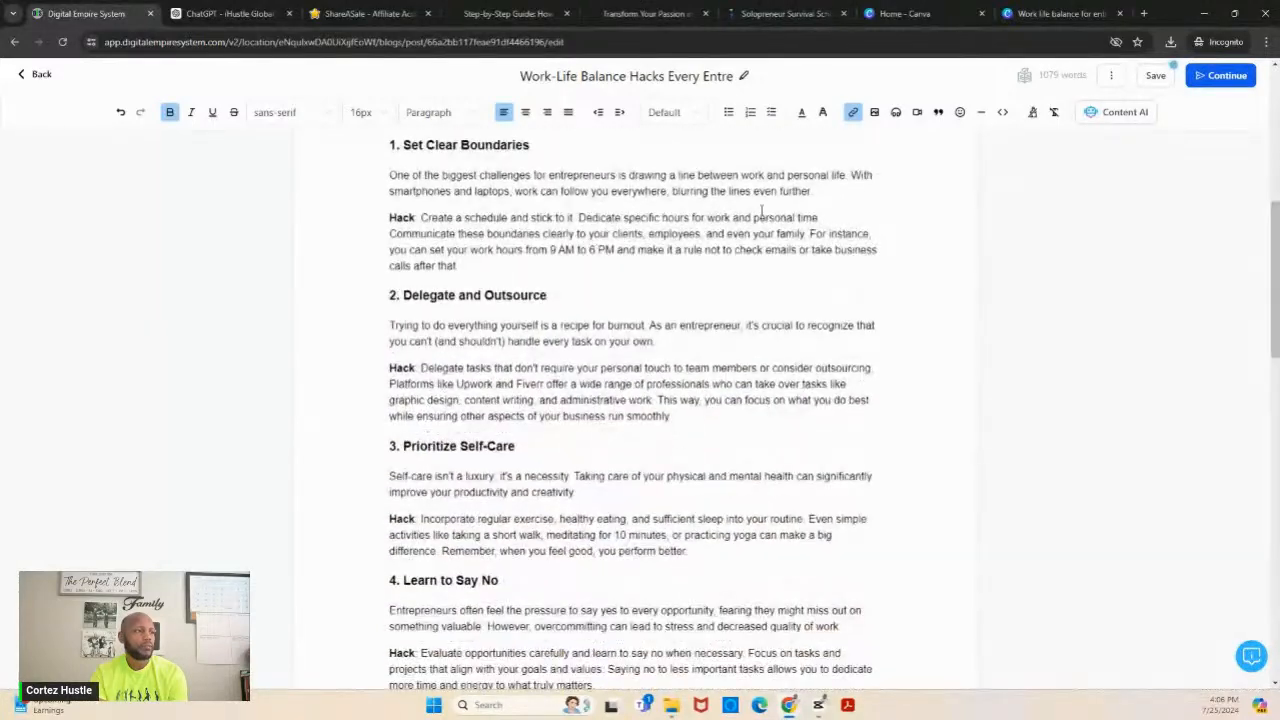
pyautogui.click(679, 425)
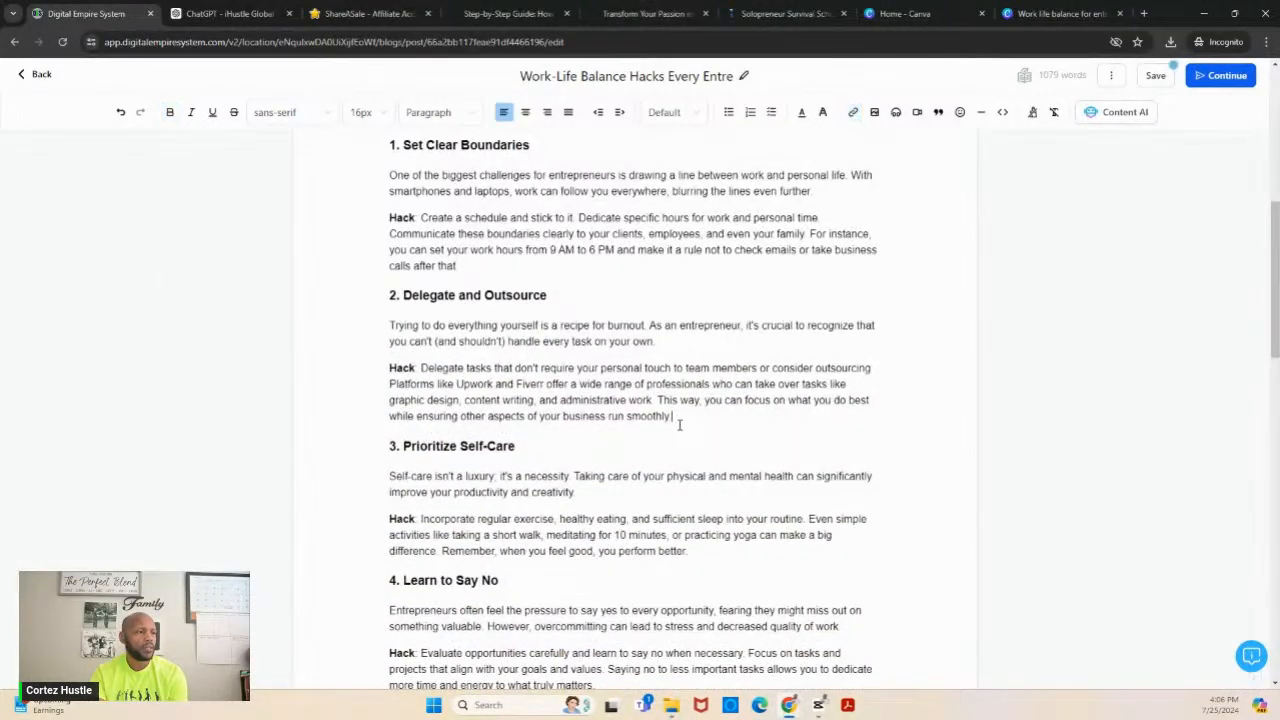
pyautogui.press('Return')
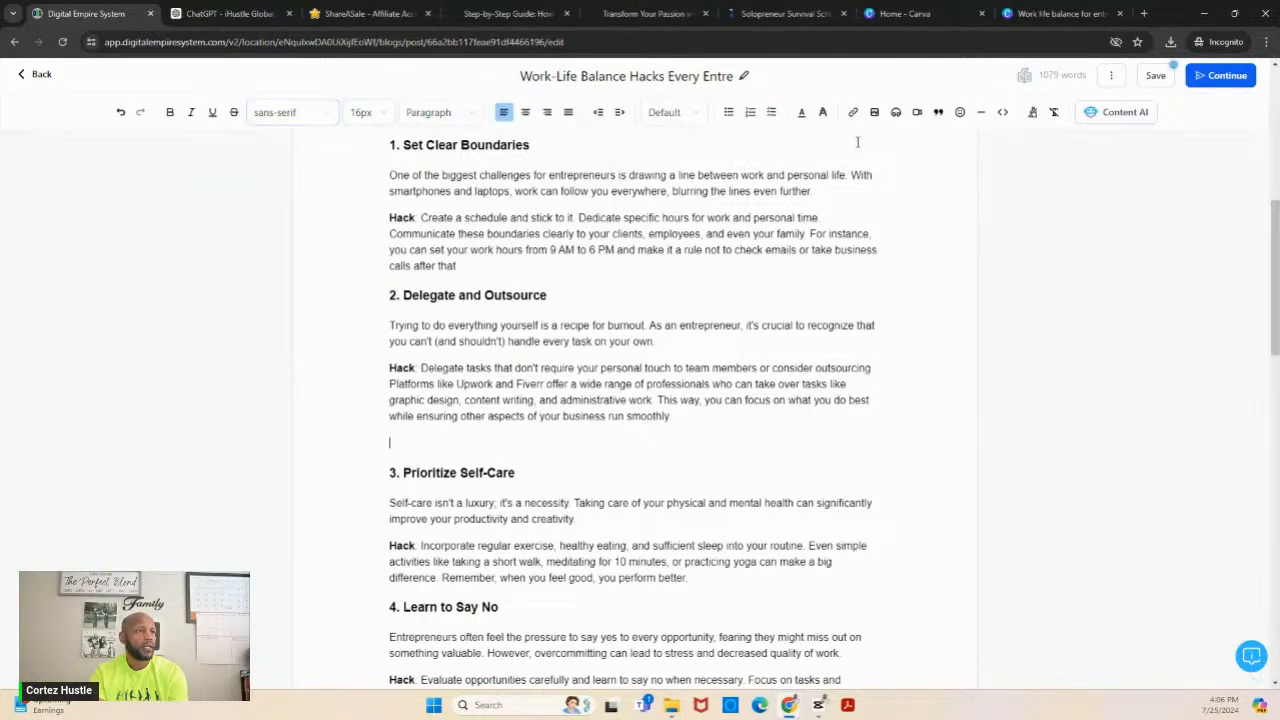
pyautogui.click(875, 112)
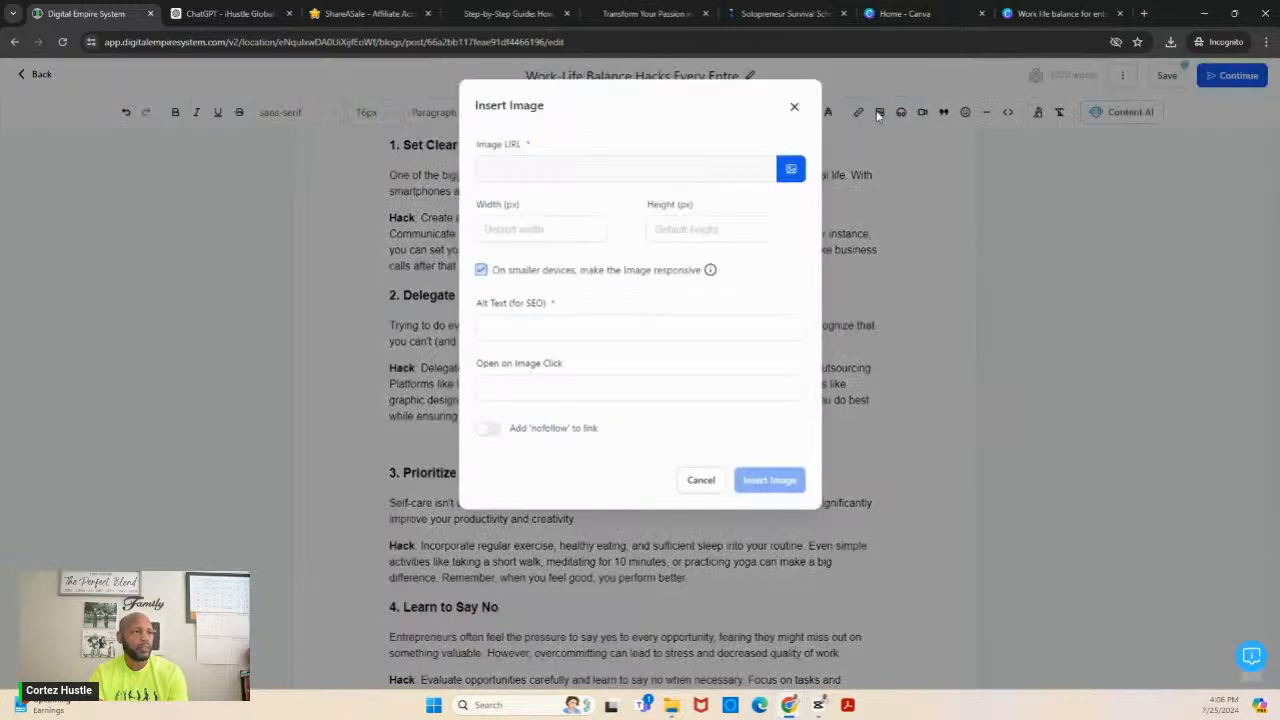
pyautogui.click(789, 170)
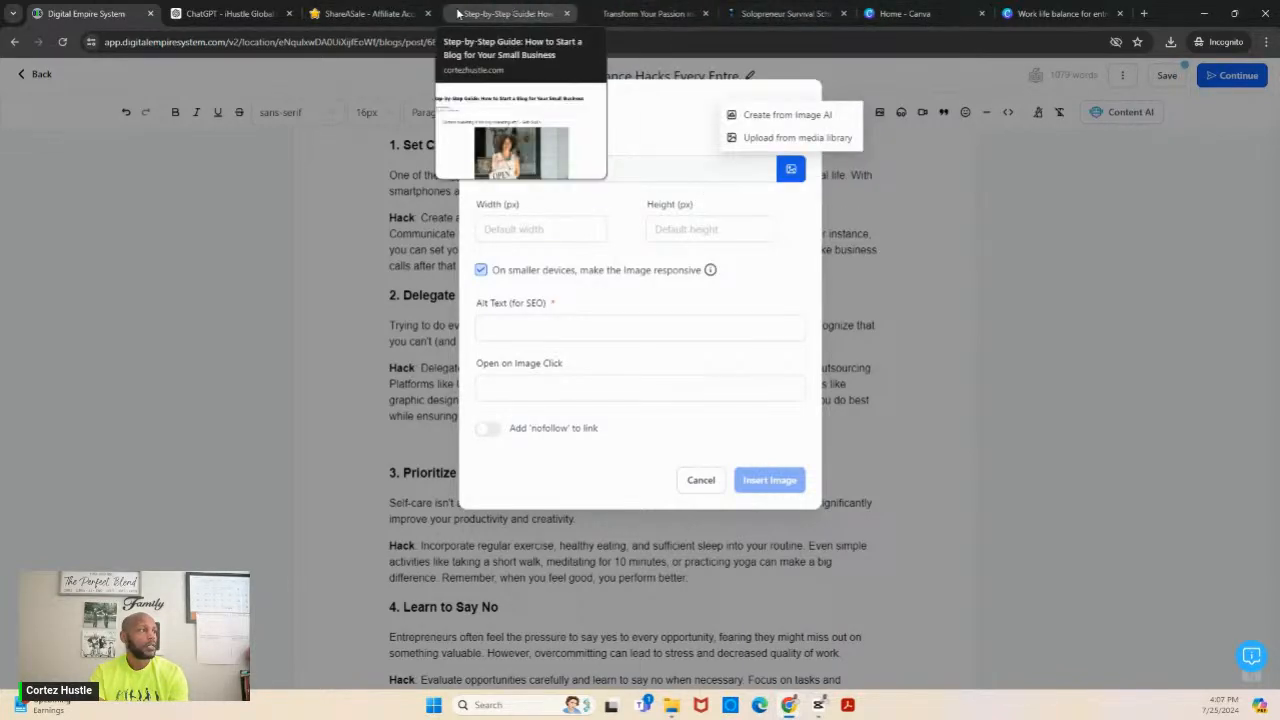
# - In ShareASale, save the "Make More Time" banner image to Downloads as Anytime-Mailbox-Make-More-Time-72890.png
pyautogui.click(380, 14)
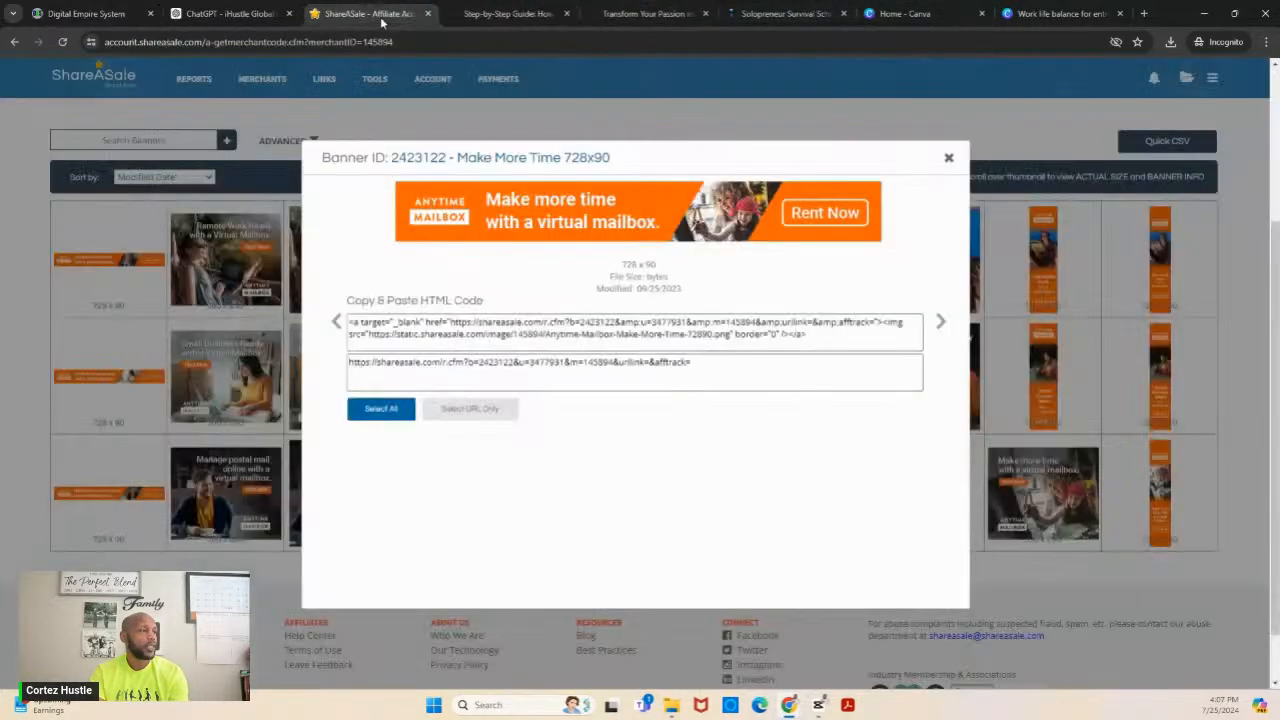
pyautogui.rightClick(551, 222)
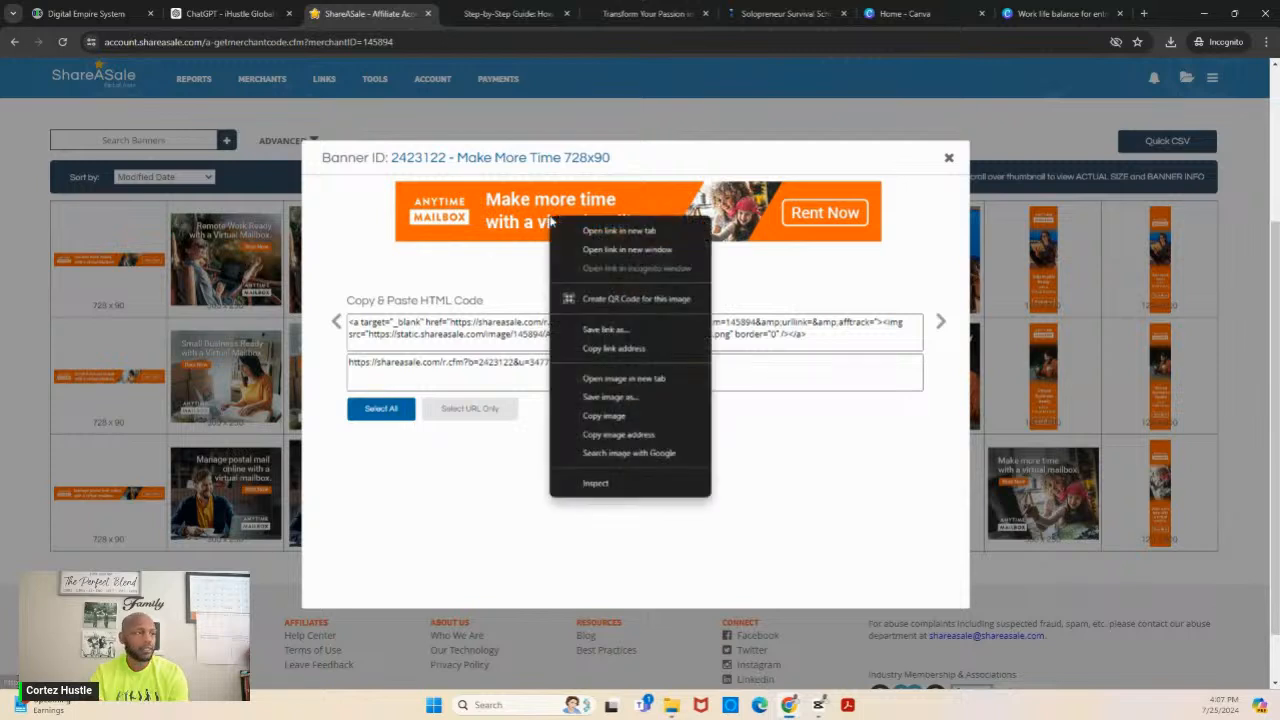
pyautogui.click(607, 398)
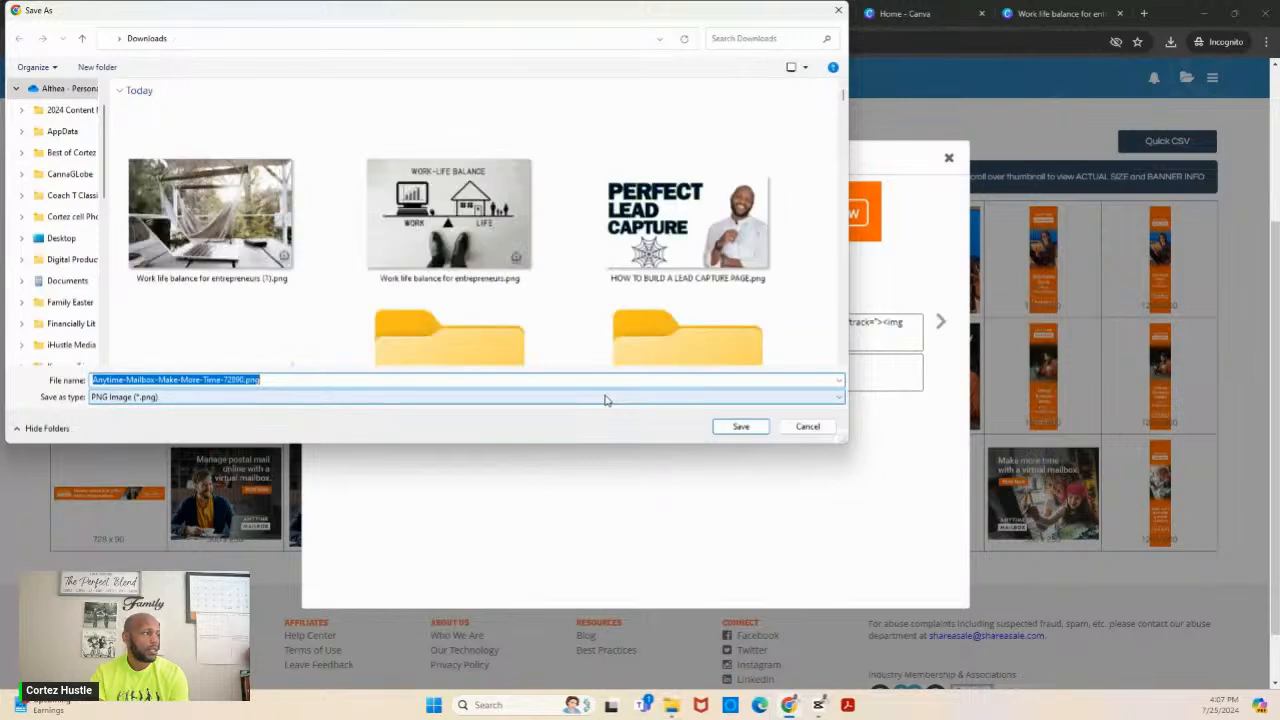
pyautogui.click(740, 427)
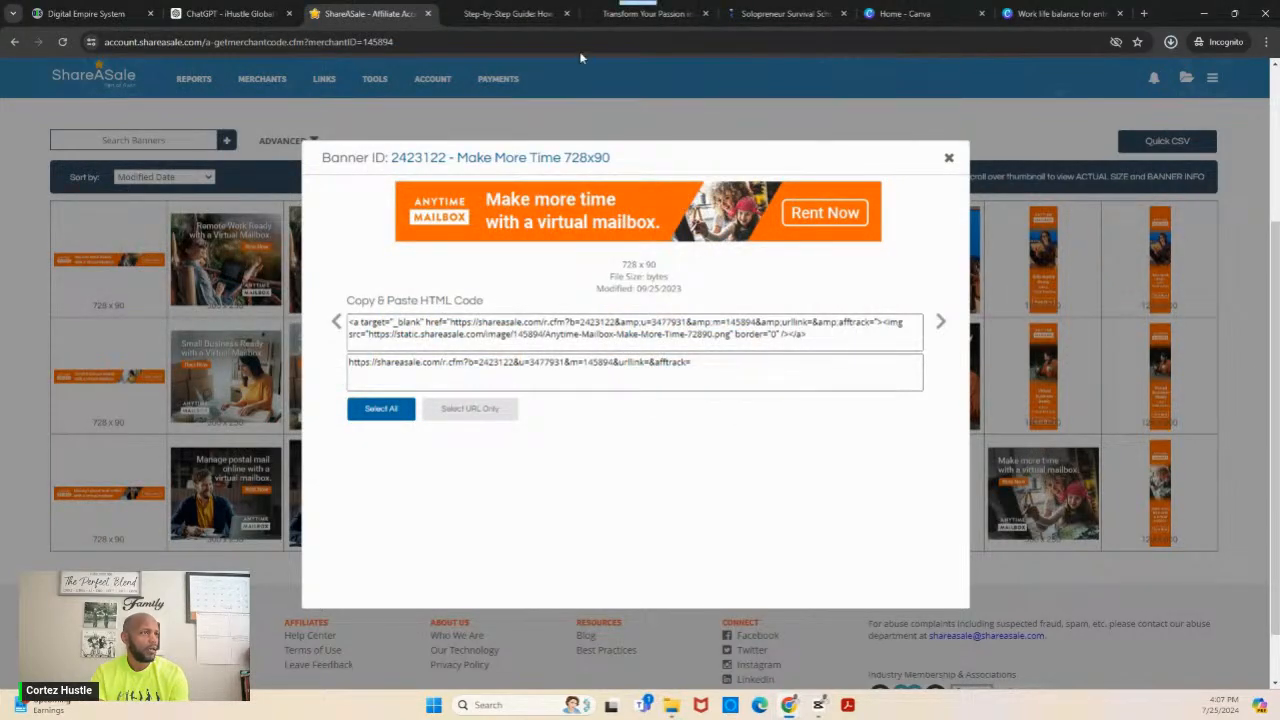
# - In Digital Empire System, upload Anytime-Mailbox-Make-More-Time-72890.png to the media library and choose it as the image to insert
pyautogui.click(104, 10)
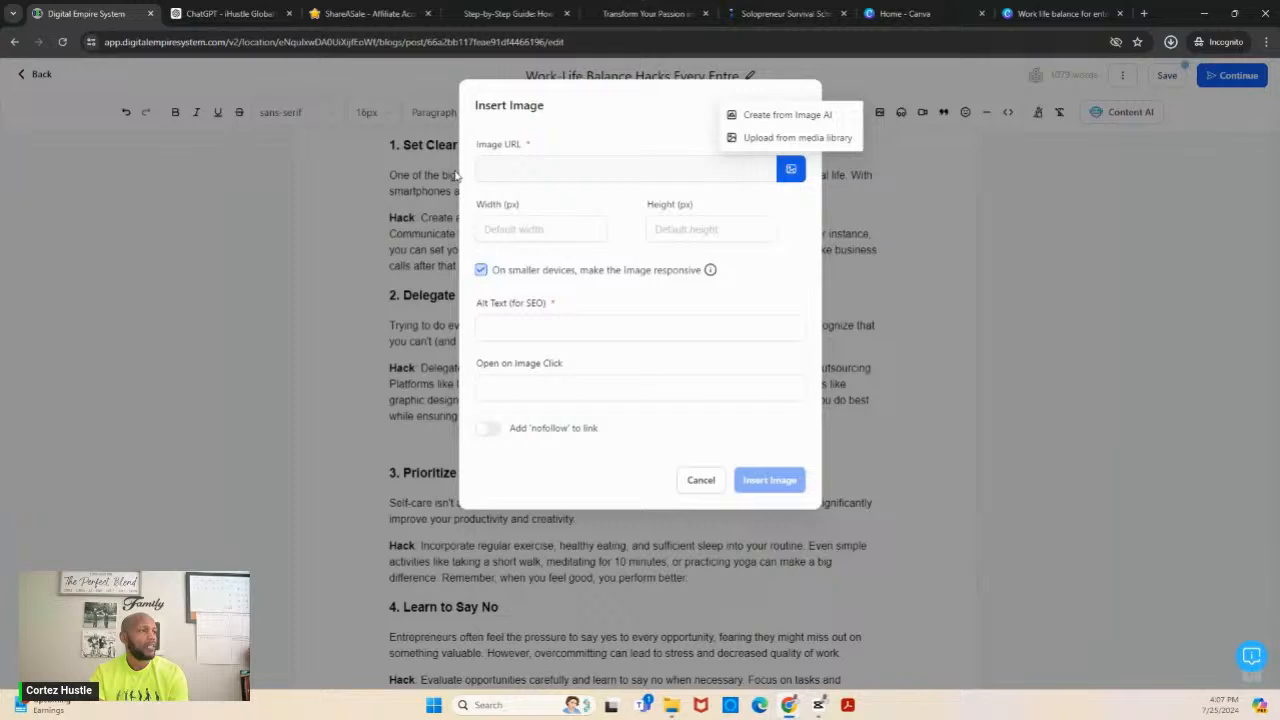
pyautogui.click(797, 140)
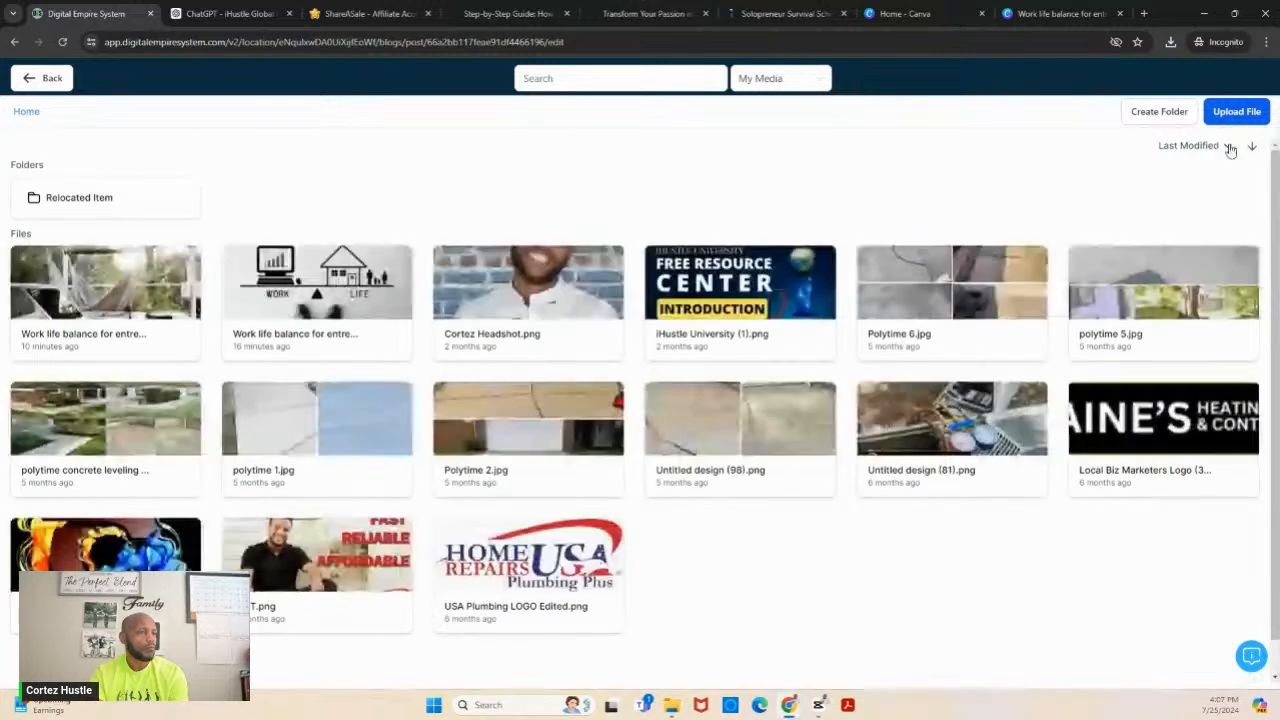
pyautogui.click(1251, 113)
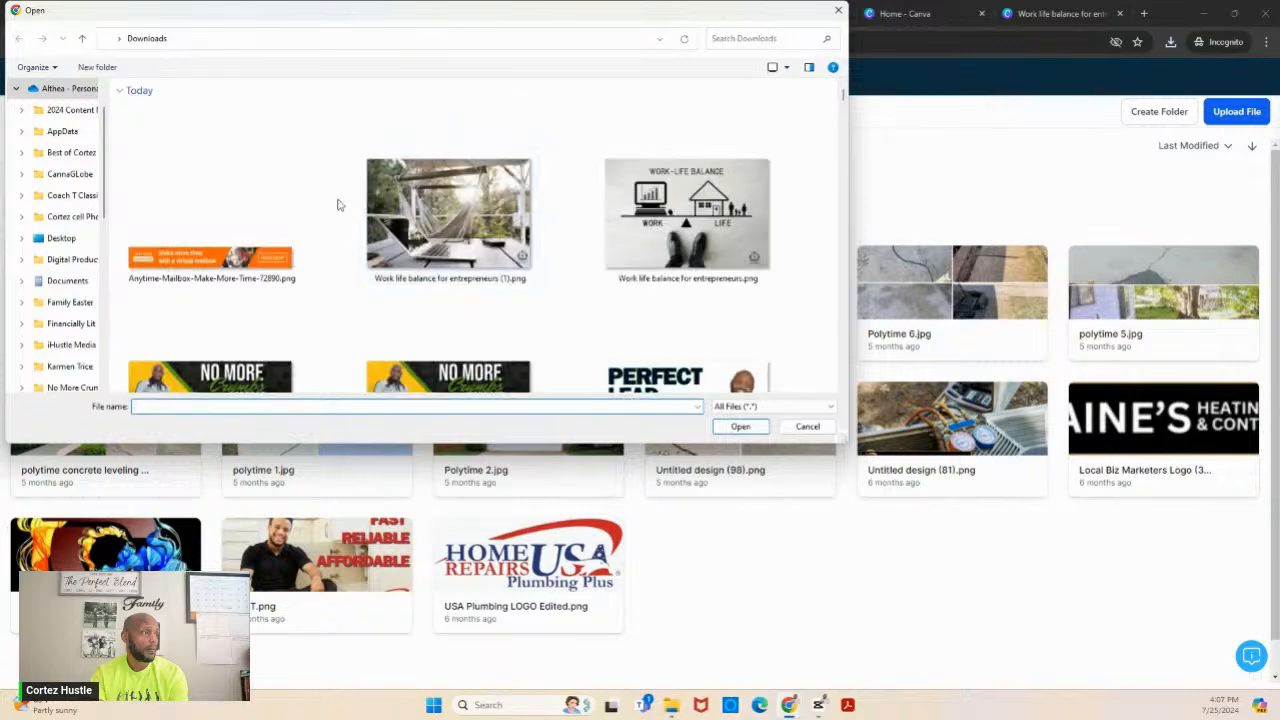
pyautogui.doubleClick(250, 244)
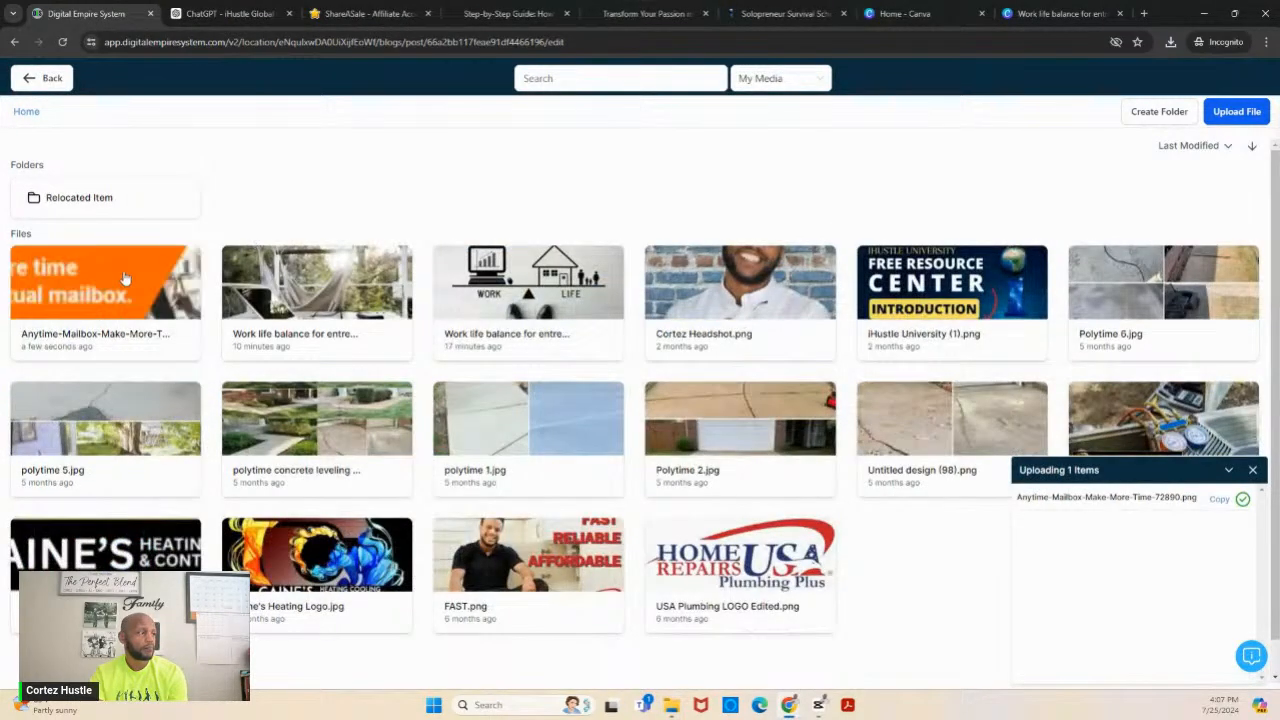
pyautogui.click(113, 276)
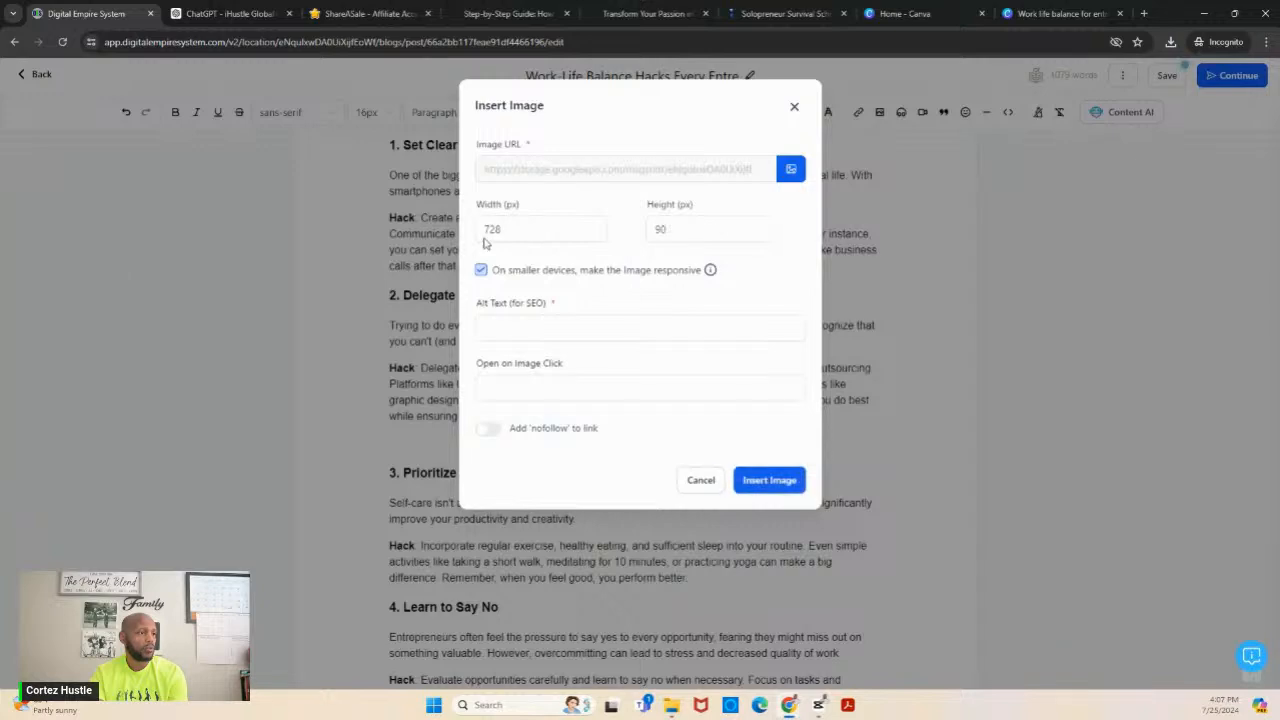
# - Set the banner image's alt text to "Anytime Mailbox - Virtual Mailbox Service for Solopreneurs"
pyautogui.click(544, 328)
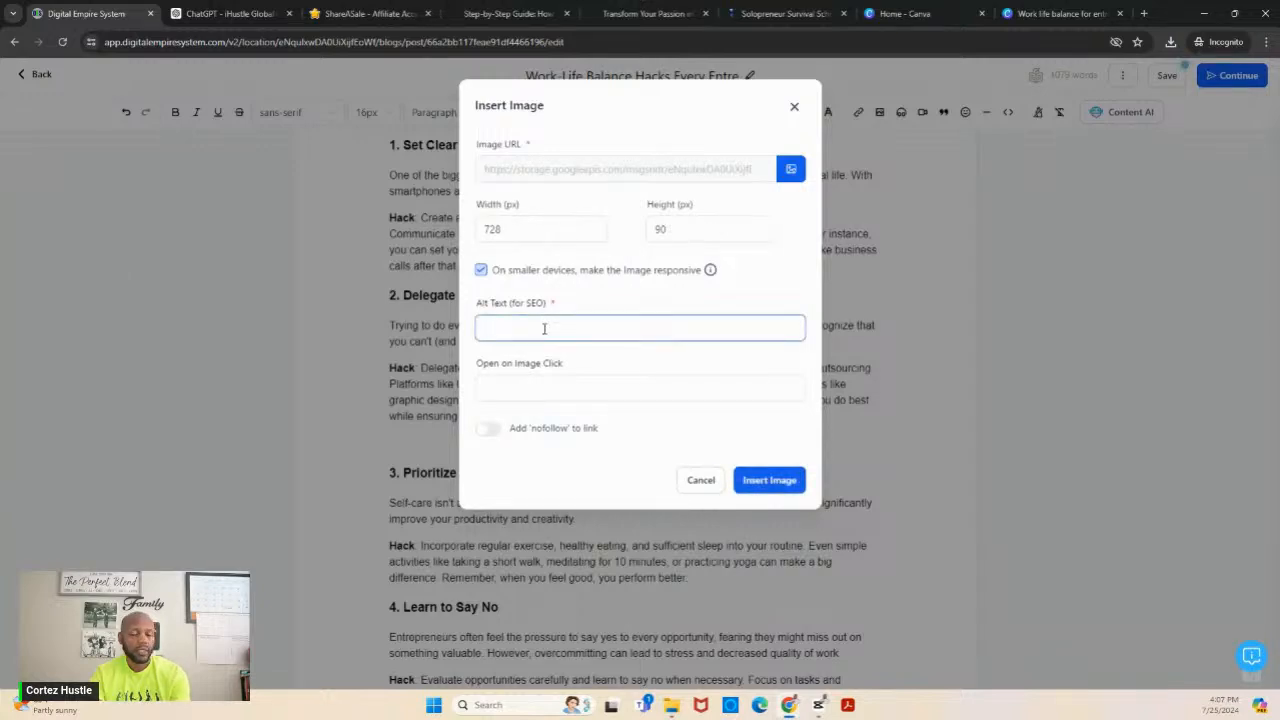
pyautogui.write('Anytime Mailbo')
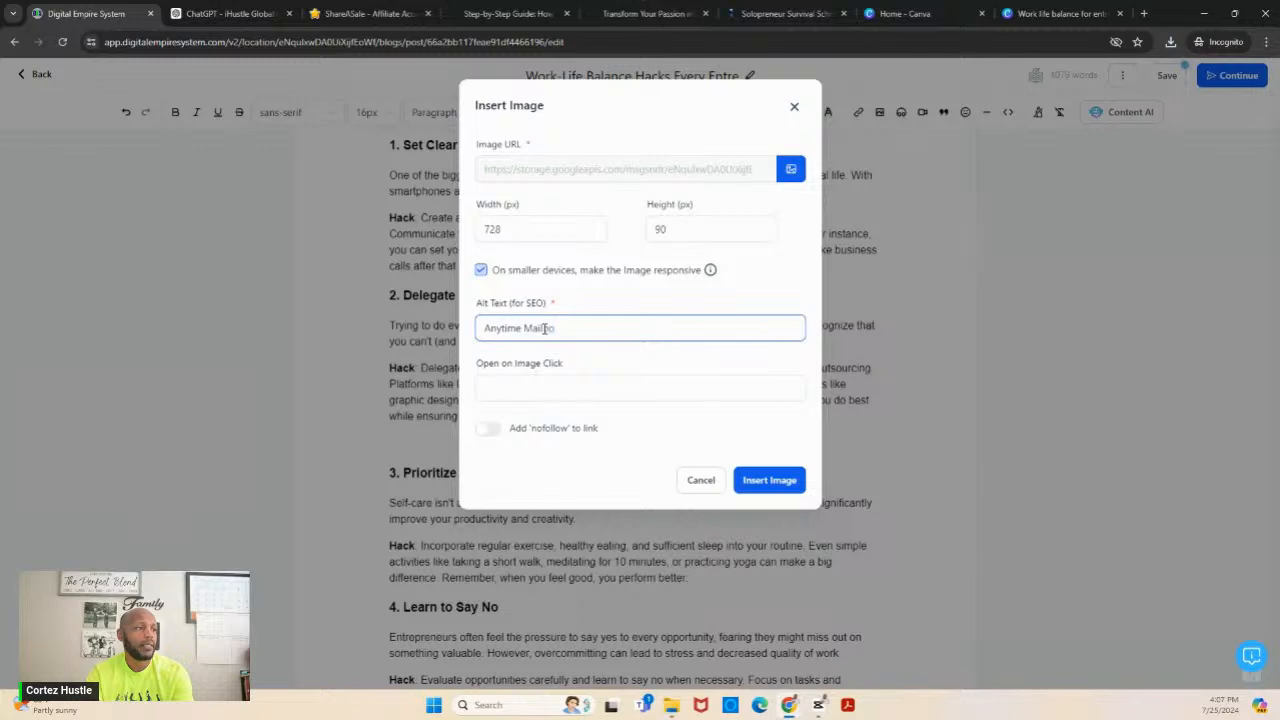
pyautogui.write('x -')
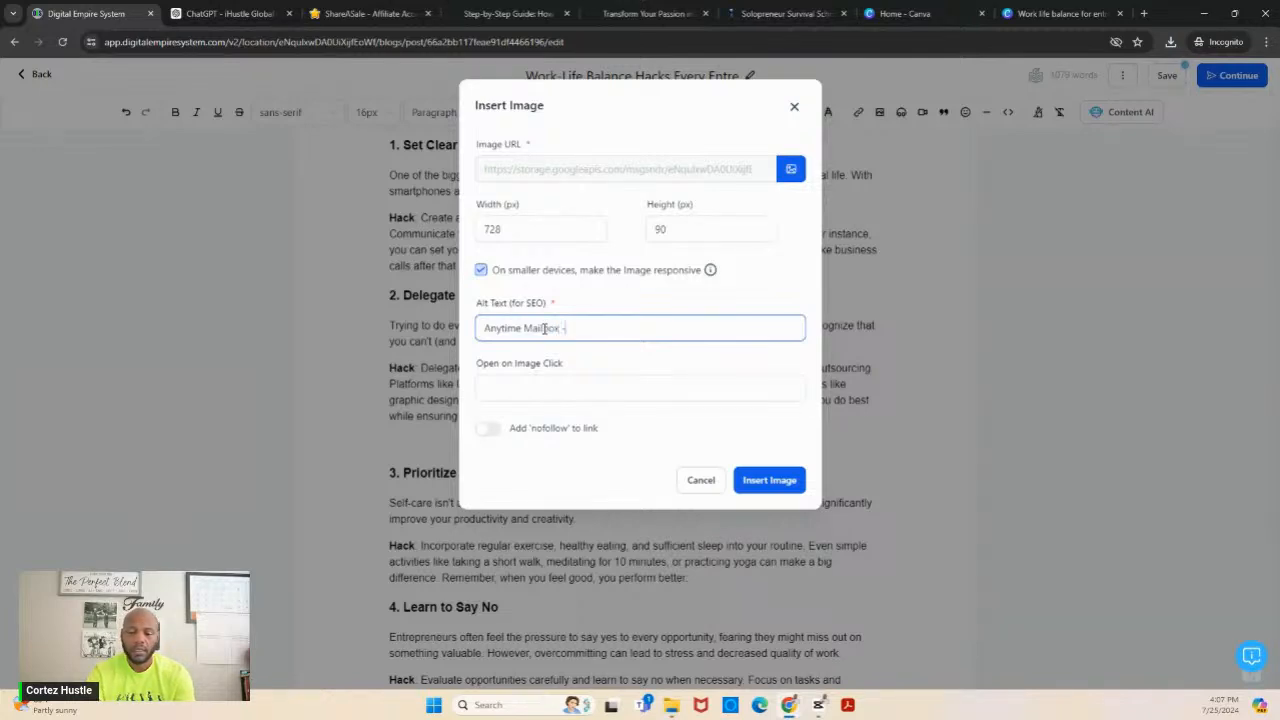
pyautogui.write(' Virtual')
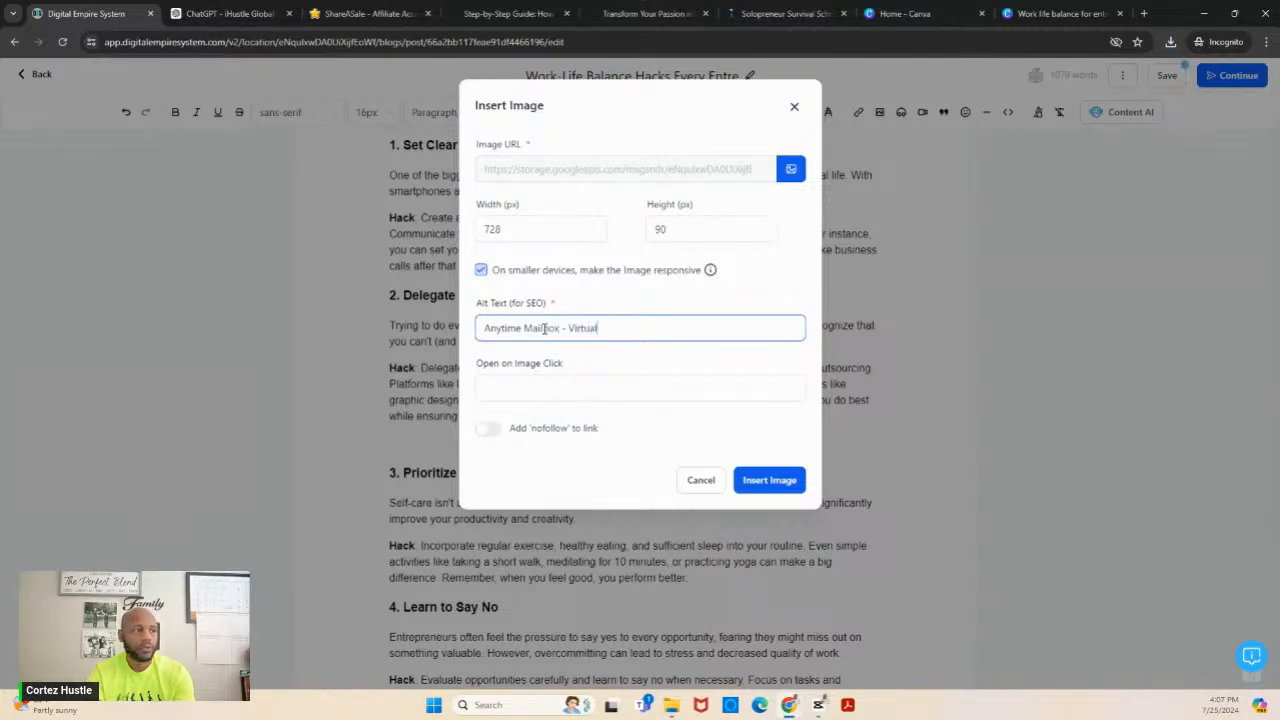
pyautogui.write(' Mailbox')
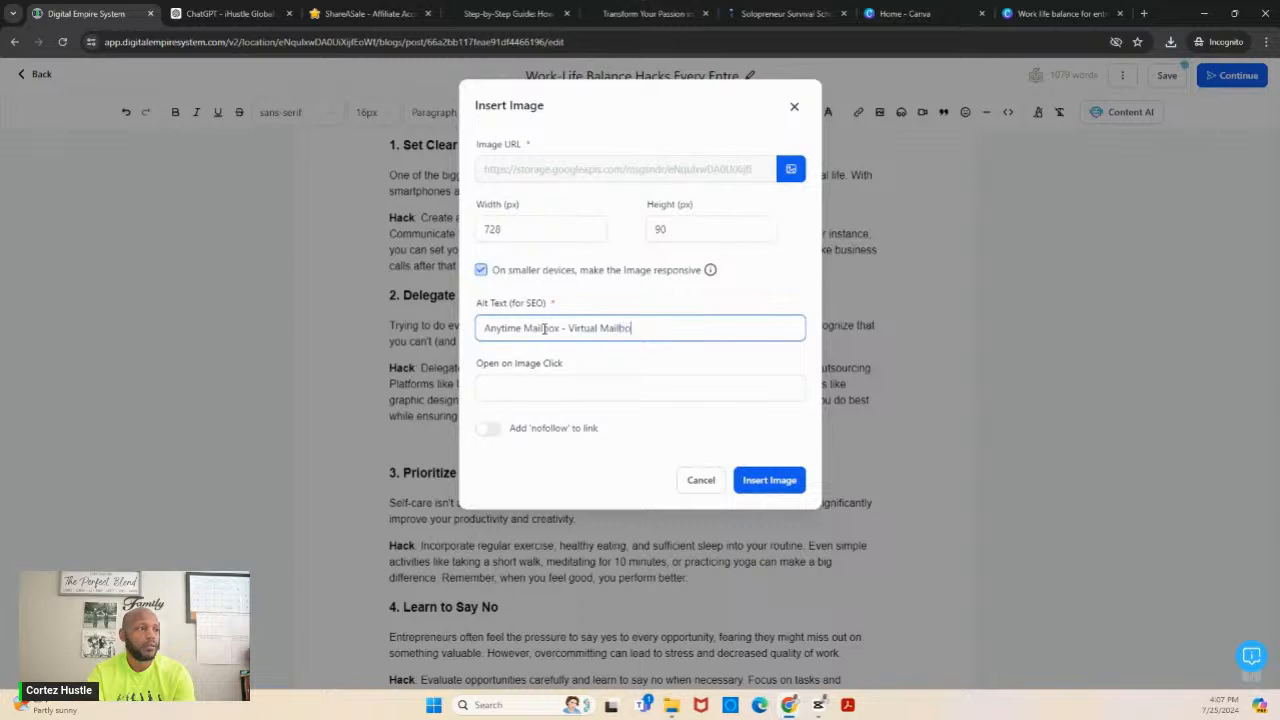
pyautogui.write(' Servic')
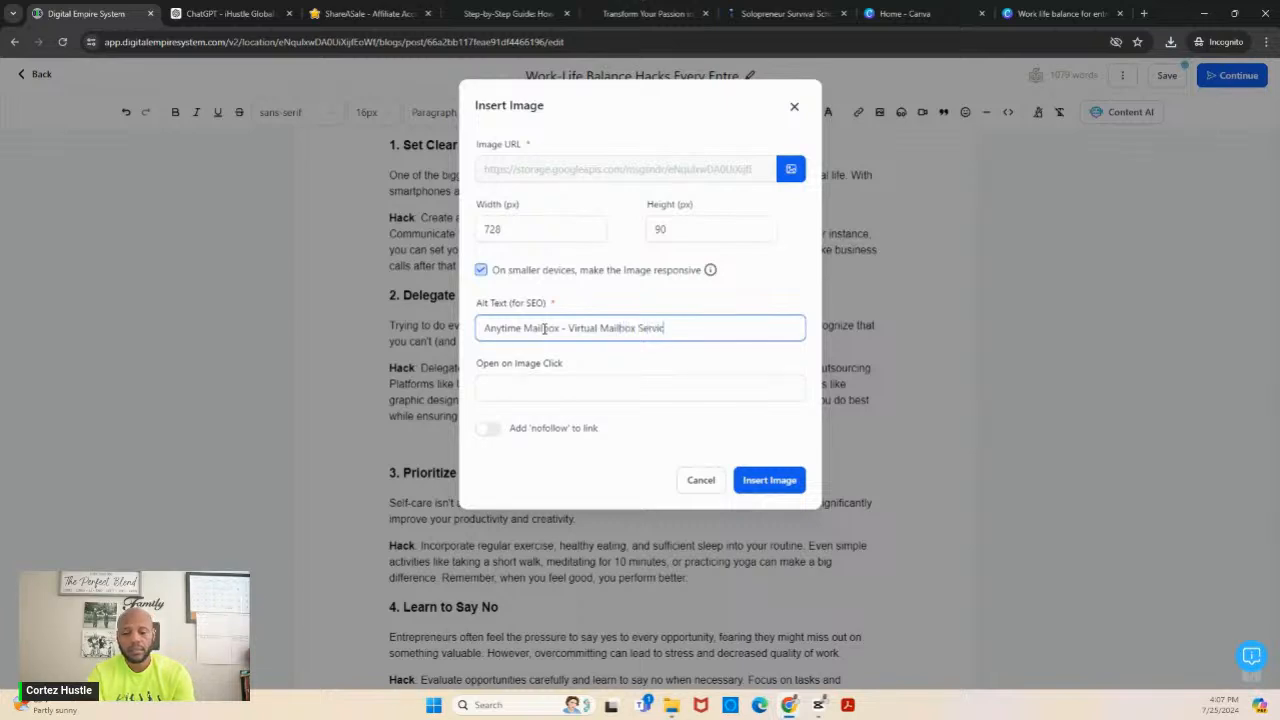
pyautogui.write('e for So')
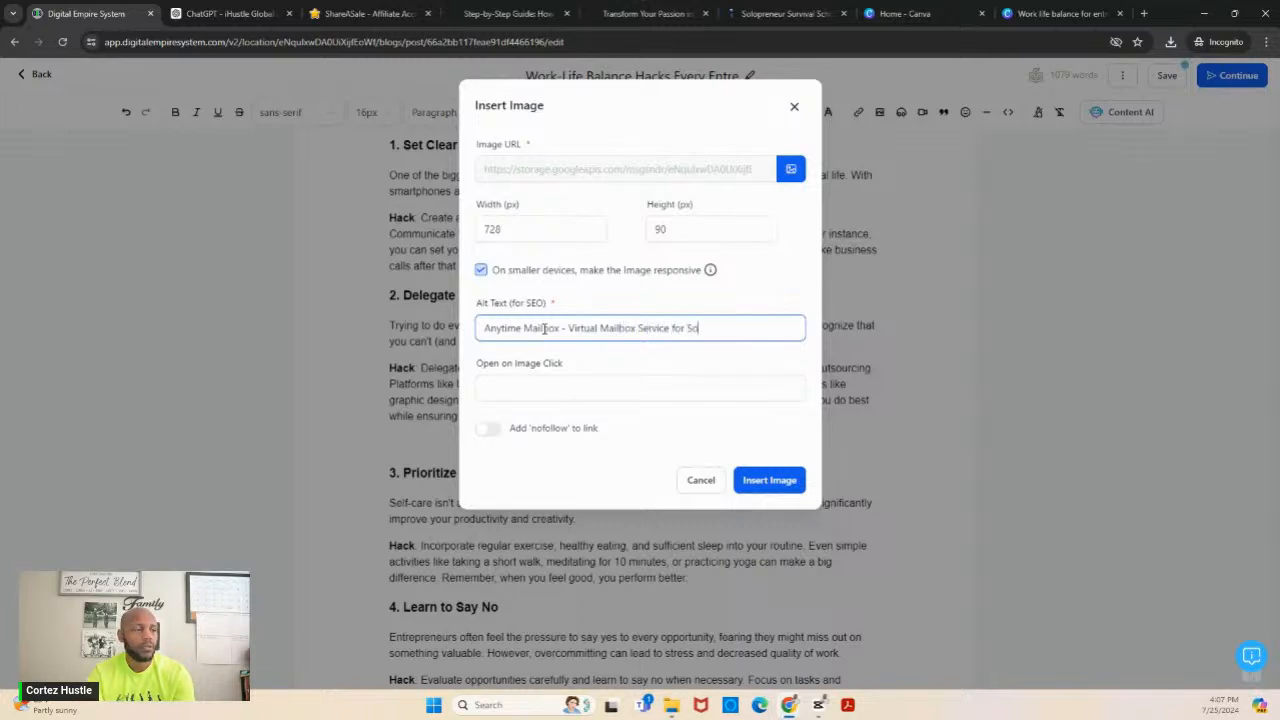
pyautogui.write('lopreneurs')
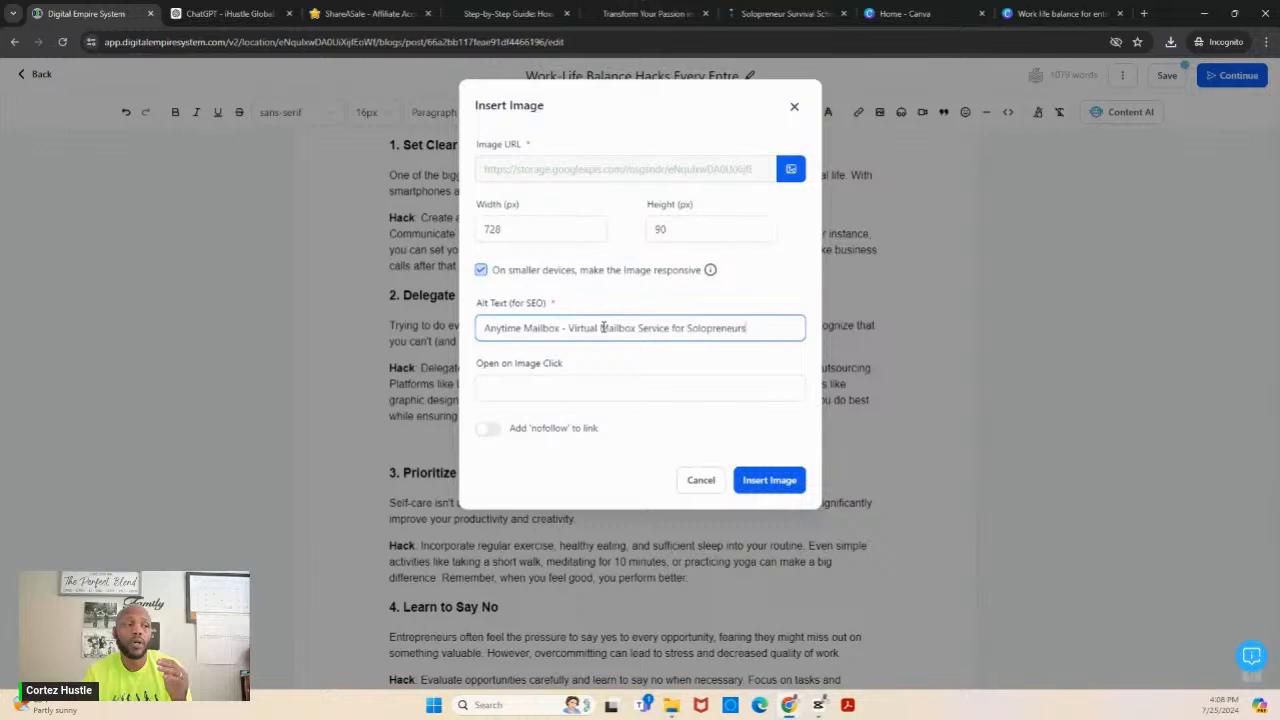
# - Insert the Anytime Mailbox banner with the copied affiliate link as its click destination and center it in the post
pyautogui.click(665, 390)
pyautogui.hotkey('ctrl', 'v')
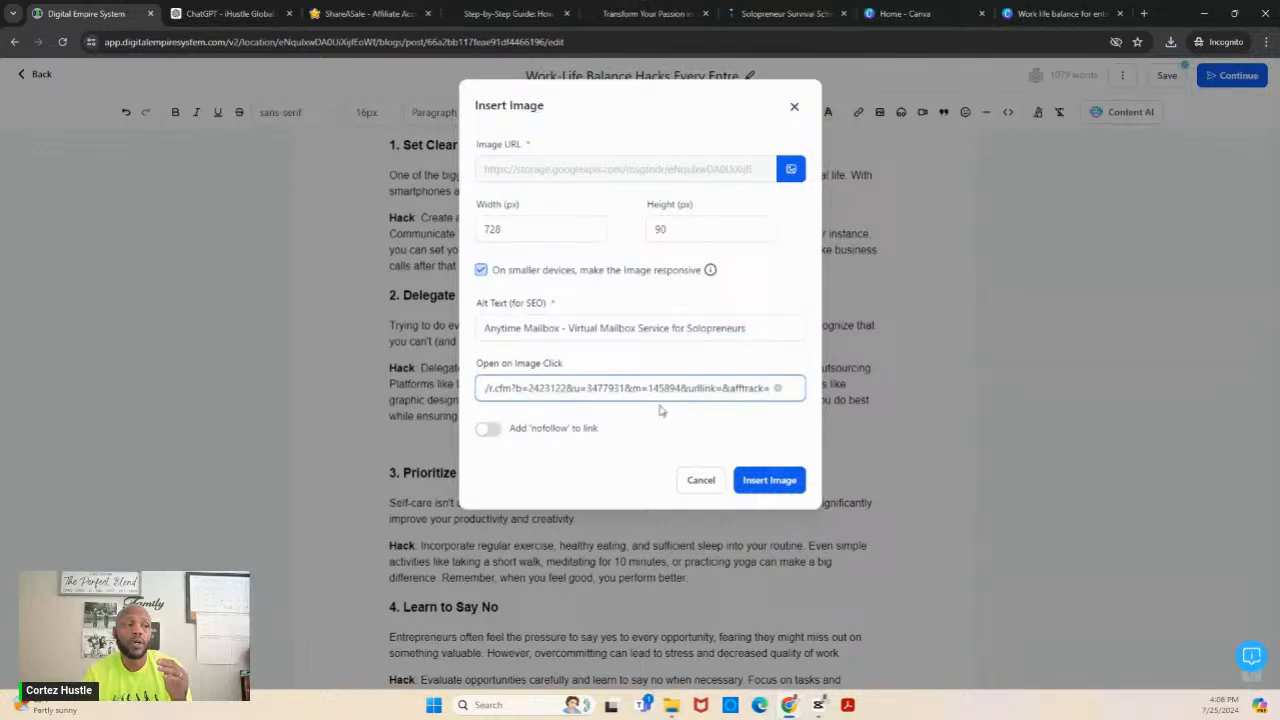
pyautogui.click(770, 484)
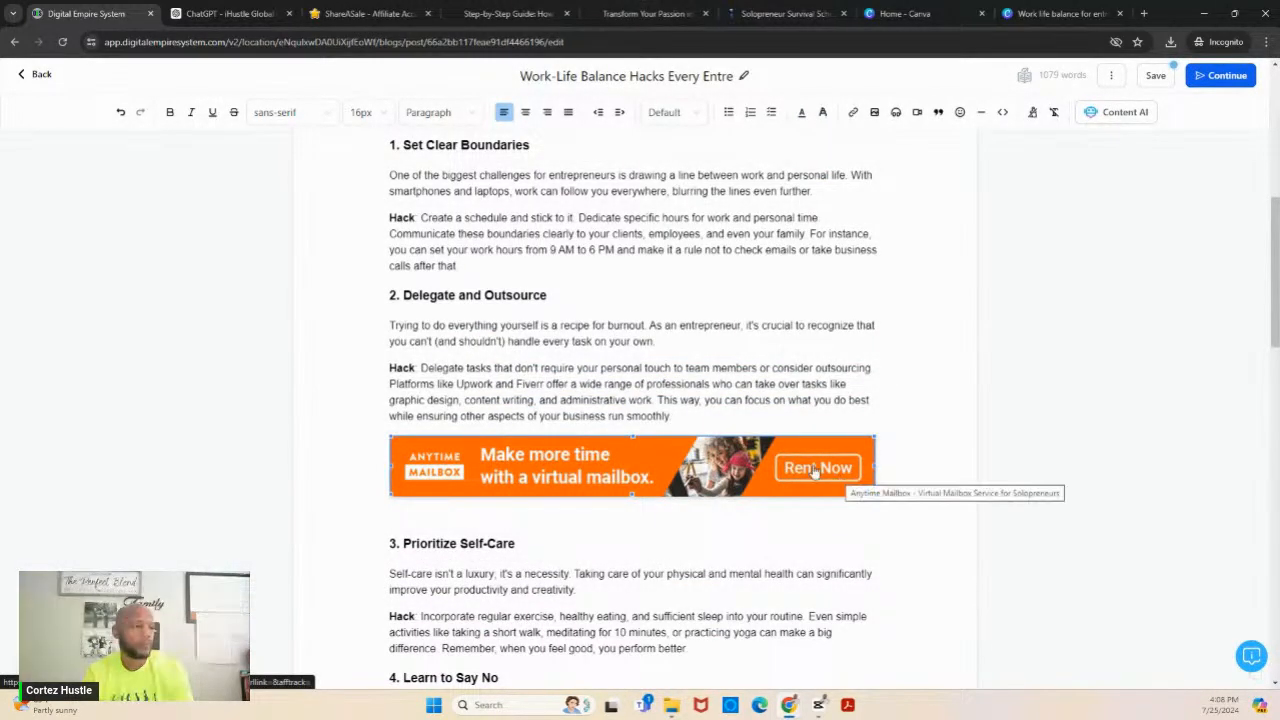
pyautogui.click(815, 472)
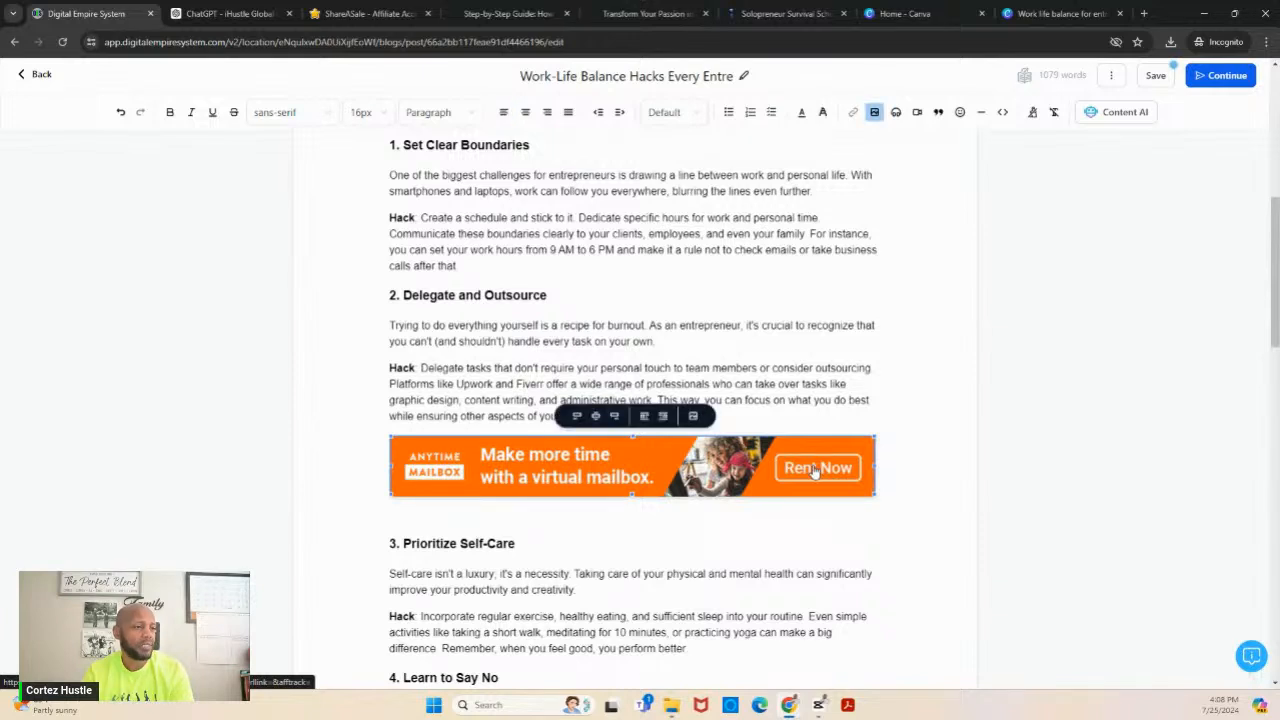
pyautogui.click(595, 416)
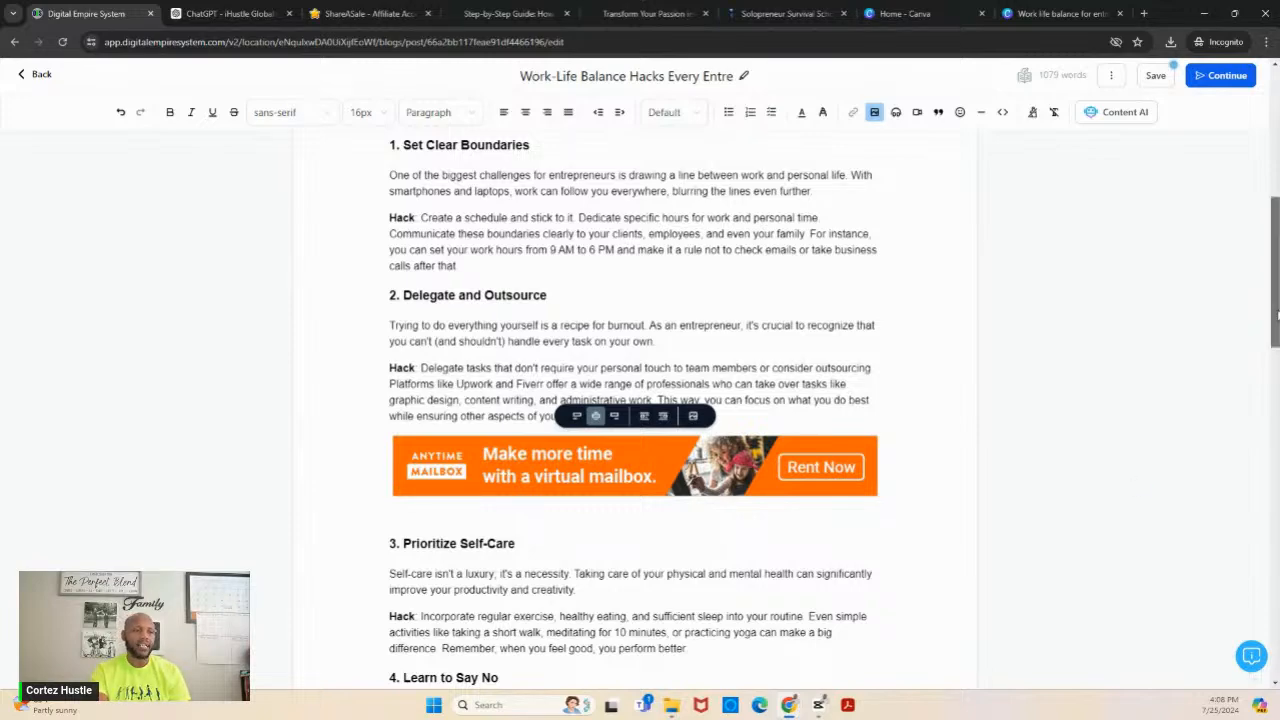
pyautogui.moveTo(1277, 314); pyautogui.dragTo(1277, 398)
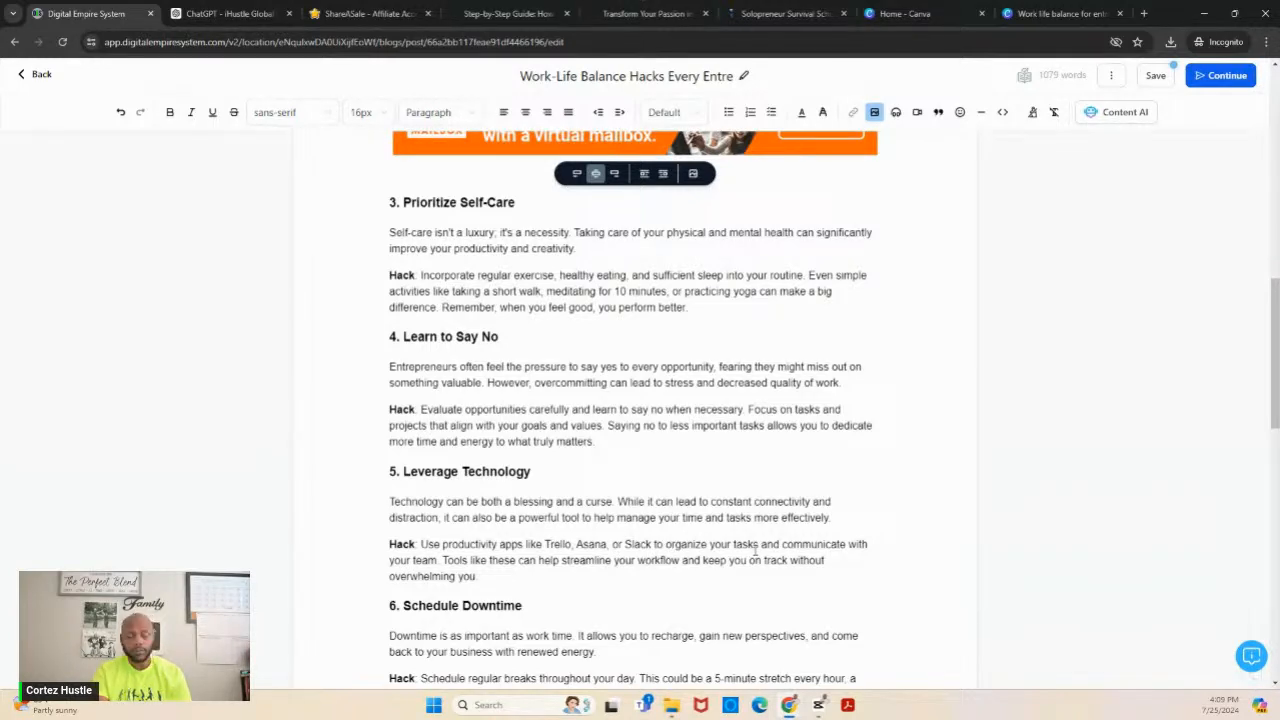
pyautogui.doubleClick(630, 544)
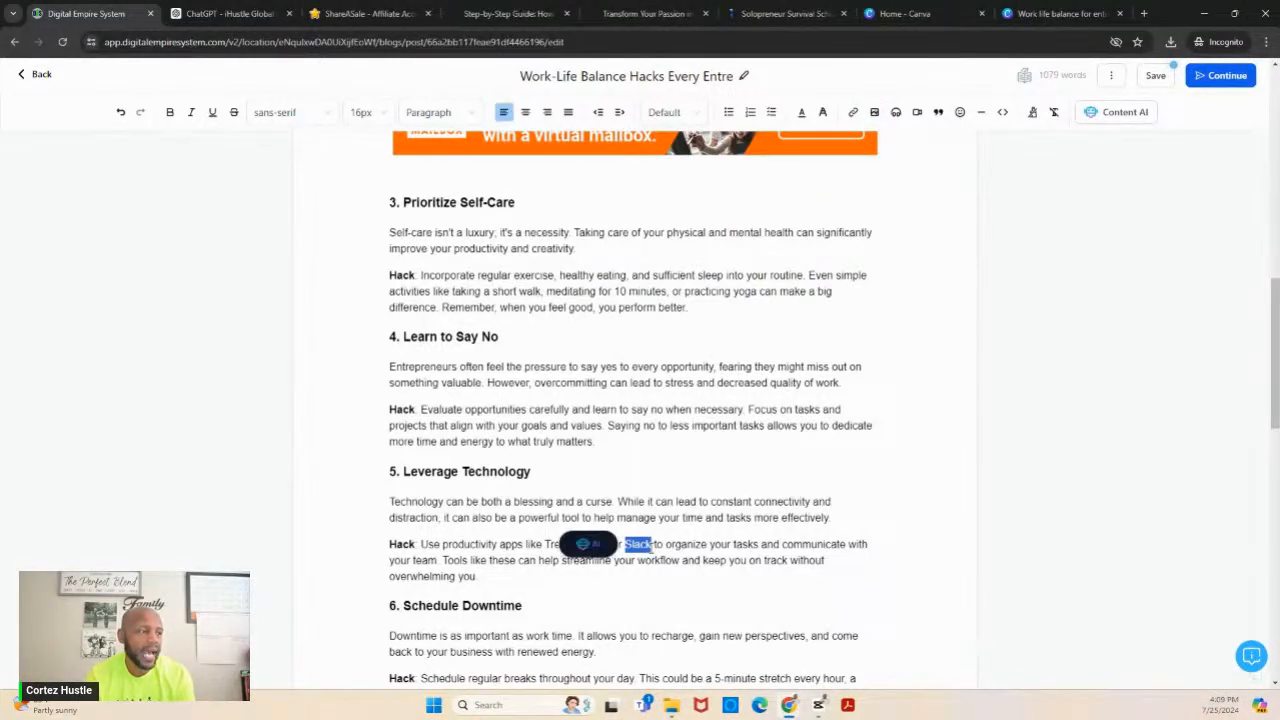
pyautogui.click(775, 476)
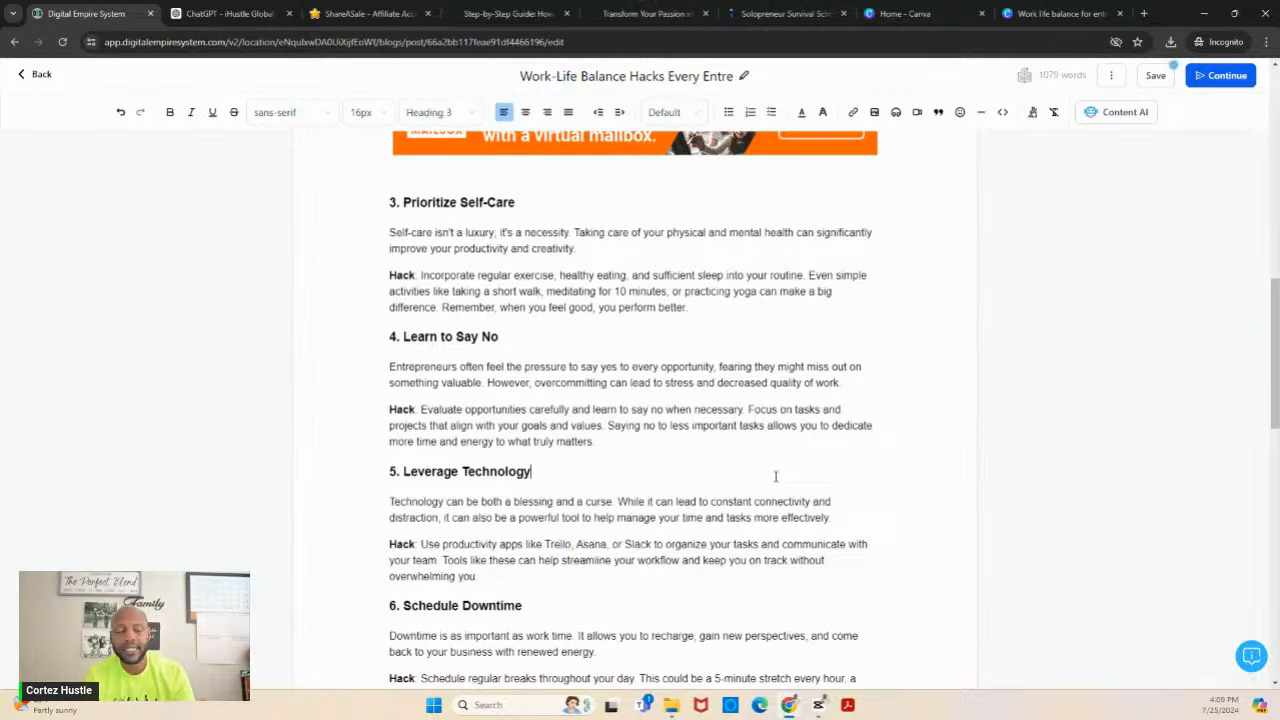
# - Save the blog post and continue to its publishing settings
pyautogui.click(1160, 82)
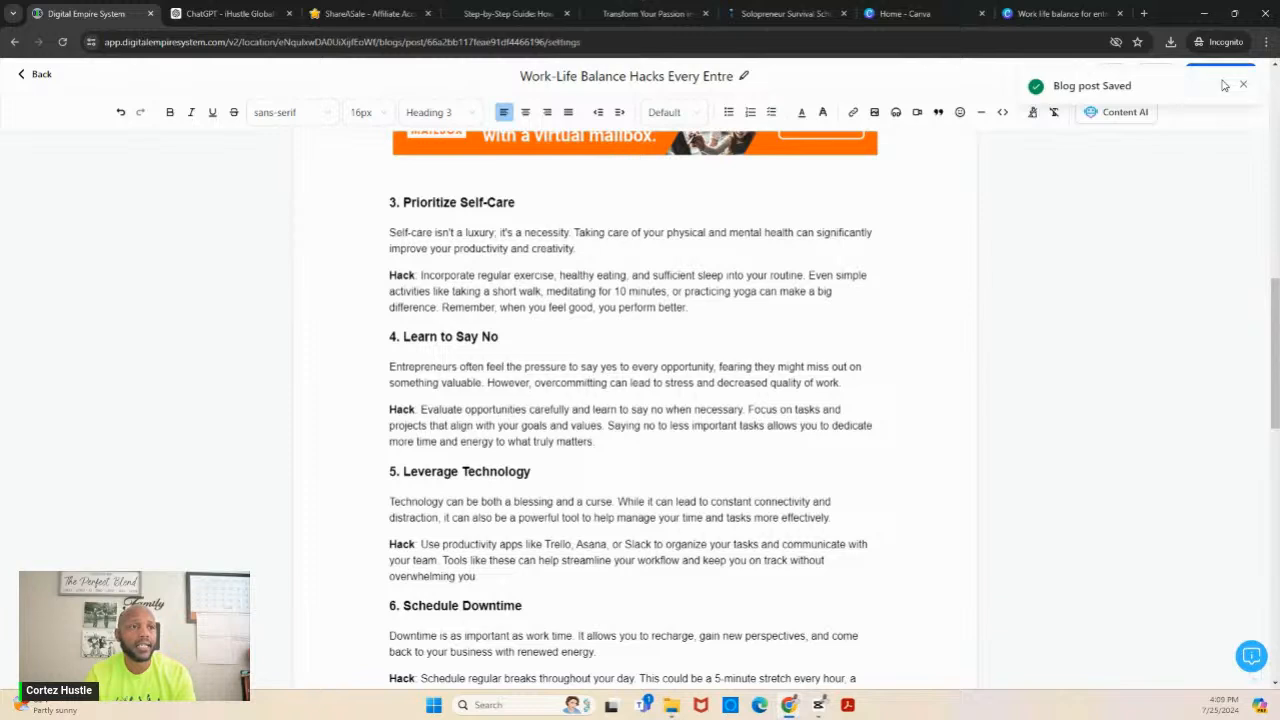
pyautogui.click(1224, 85)
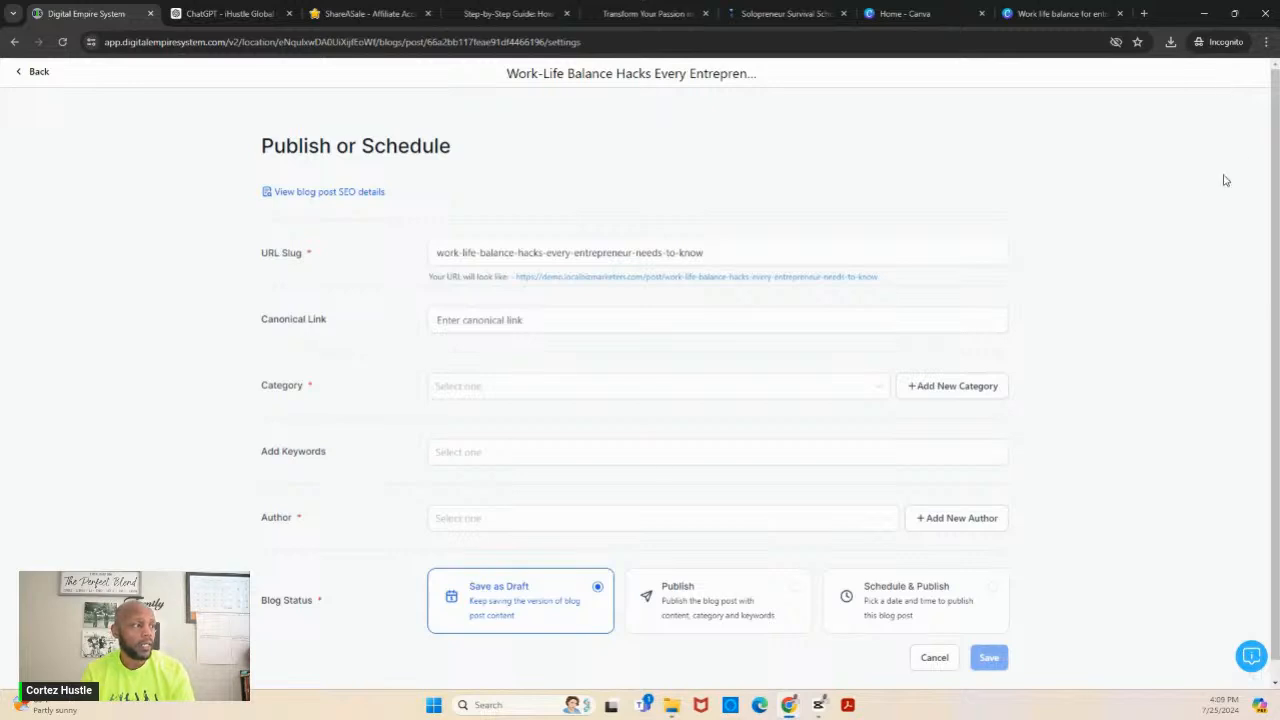
pyautogui.click(529, 255)
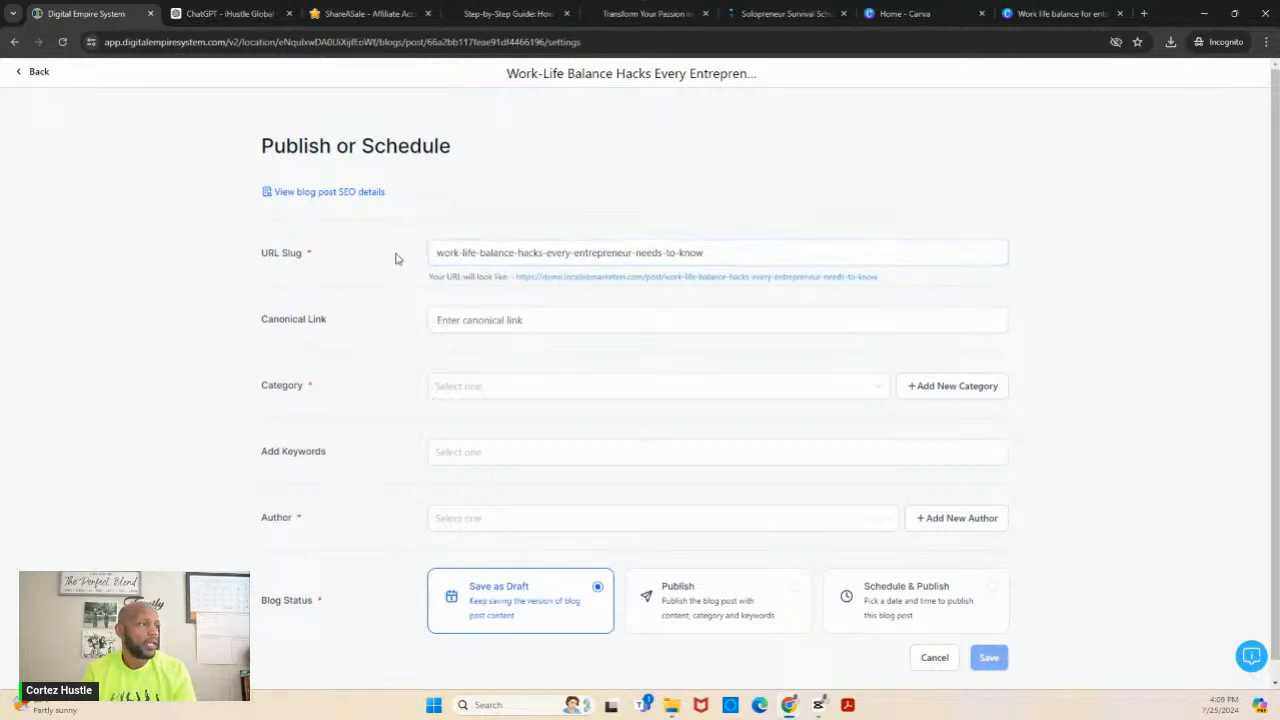
pyautogui.click(560, 316)
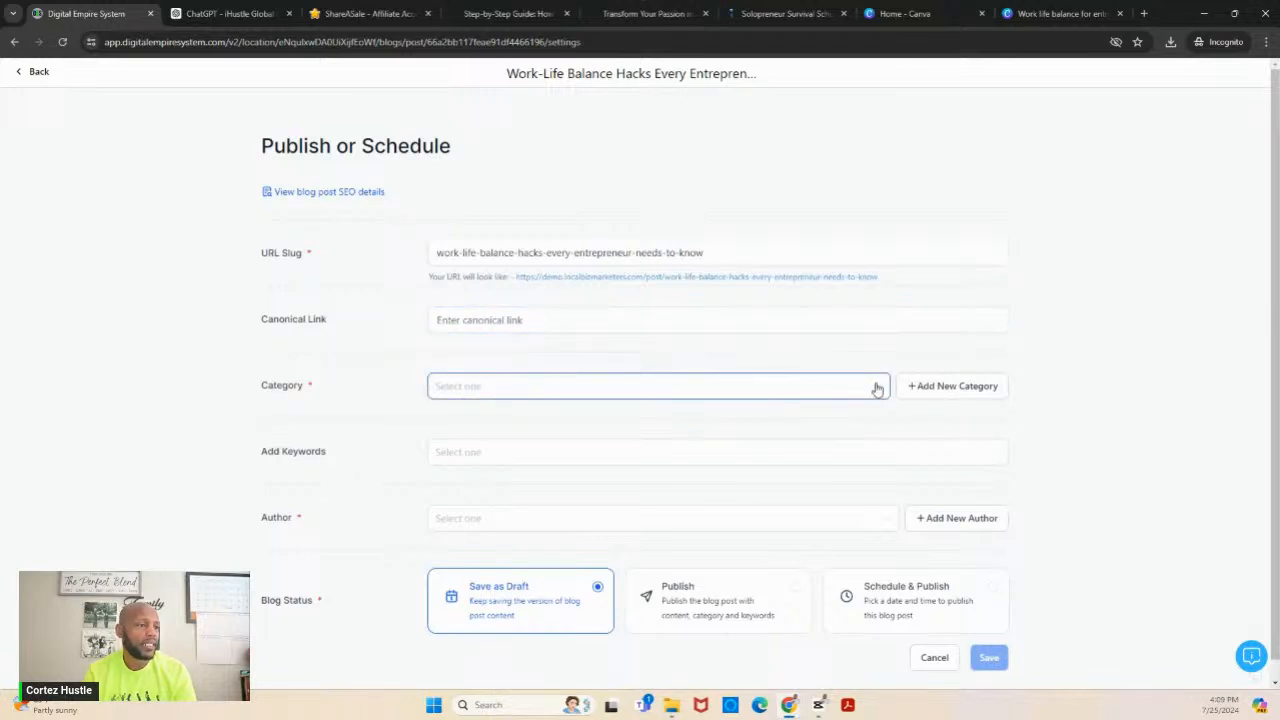
# - Start a new blog category for the post and label it "Solopreneur Mindset"
pyautogui.click(921, 392)
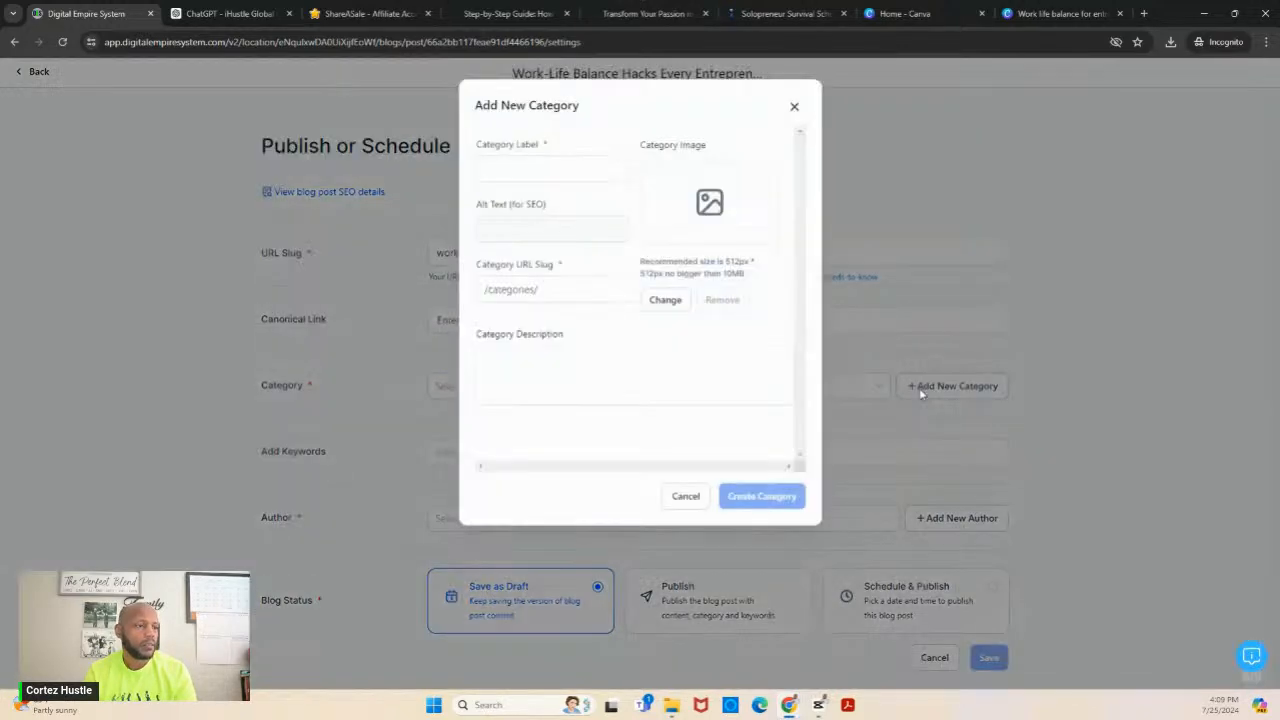
pyautogui.click(598, 174)
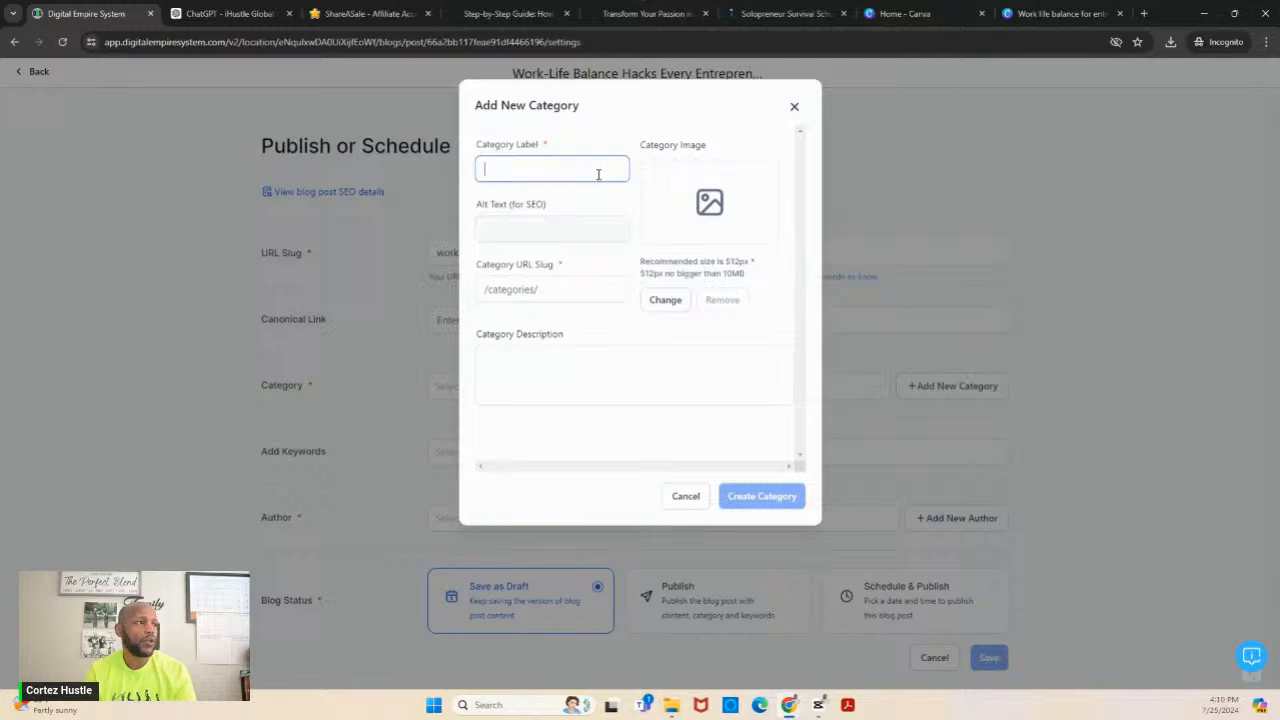
pyautogui.write('Wor')
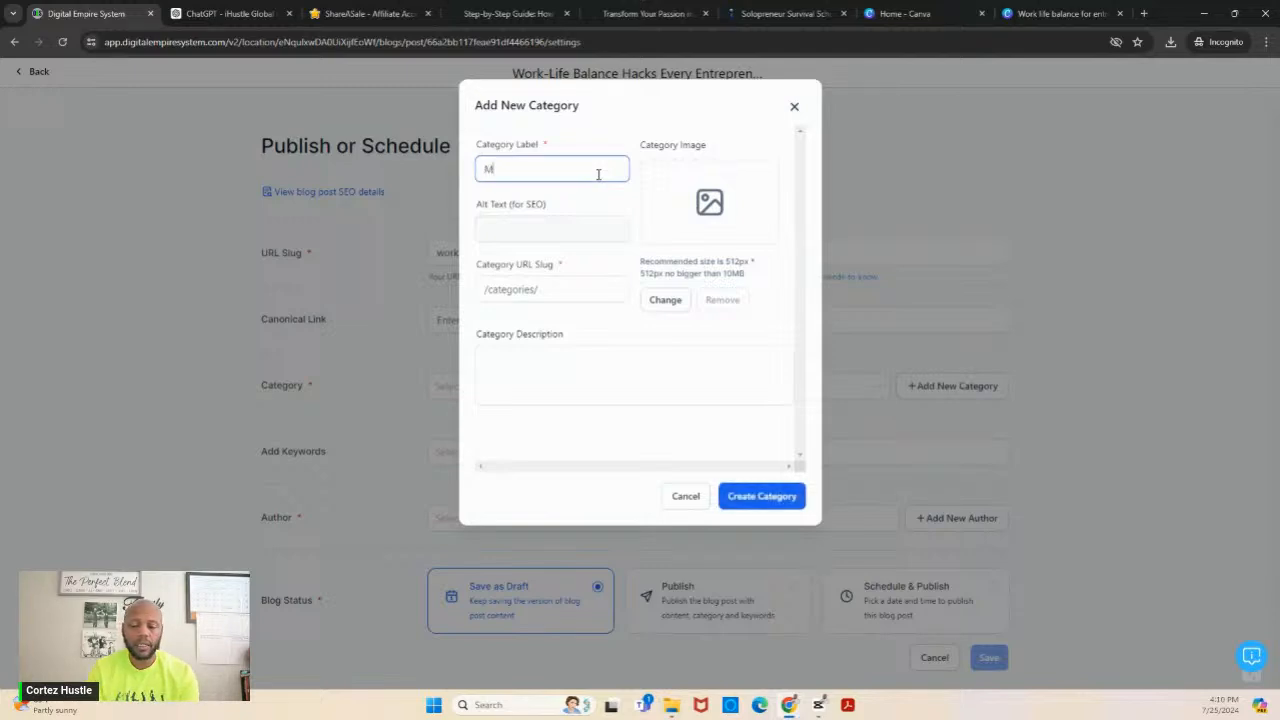
pyautogui.press('BackSpace')
pyautogui.press('BackSpace')
pyautogui.press('BackSpace')
pyautogui.write('Entr')
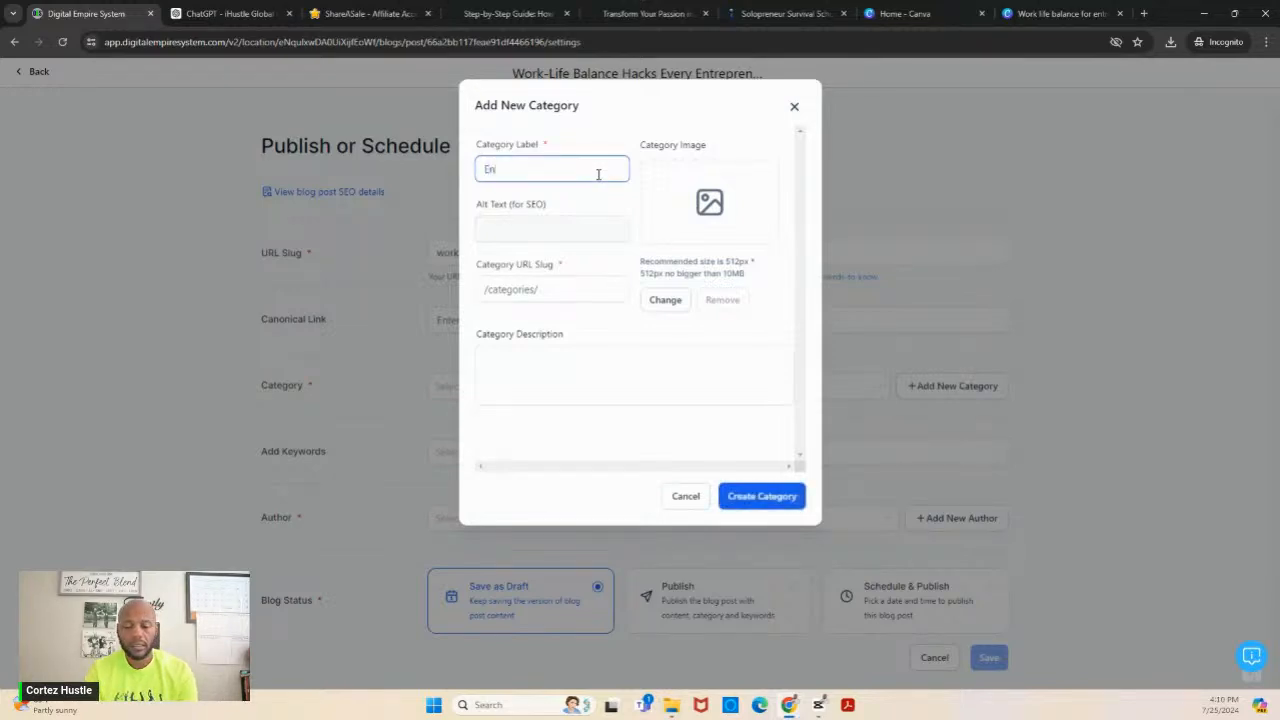
pyautogui.press('BackSpace')
pyautogui.press('BackSpace')
pyautogui.press('BackSpace')
pyautogui.press('BackSpace')
pyautogui.write('S')
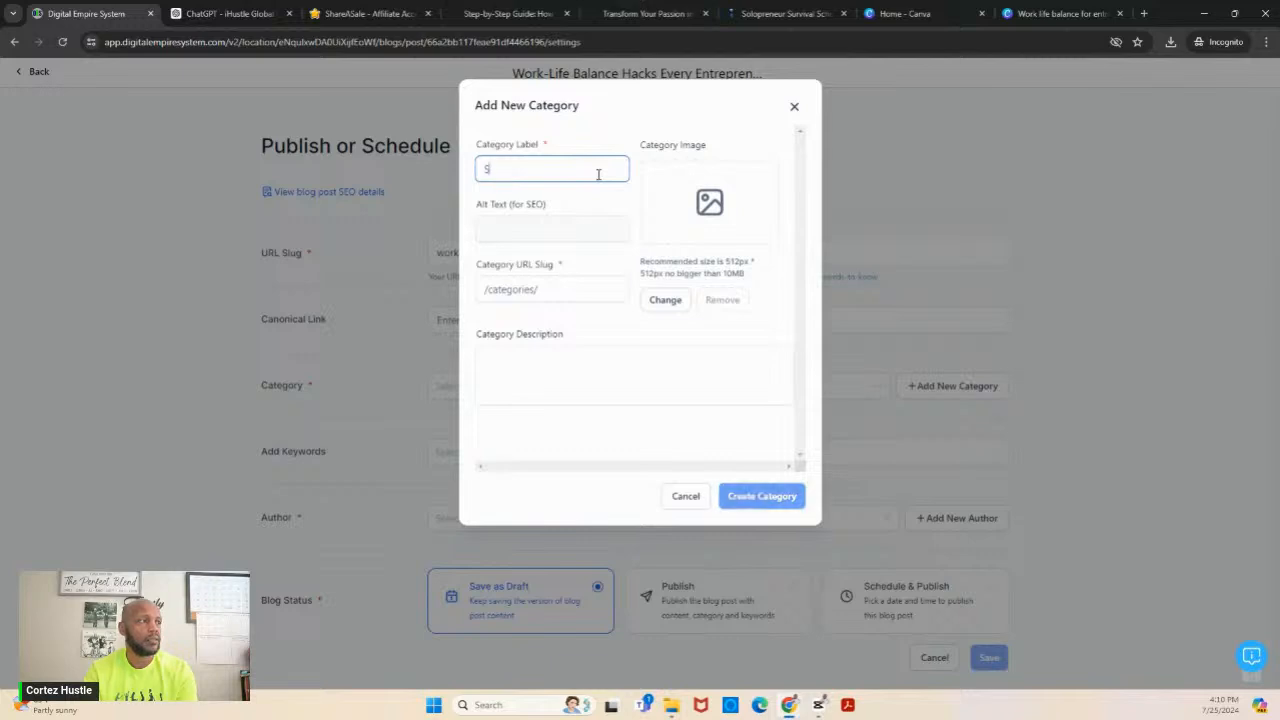
pyautogui.write('olop')
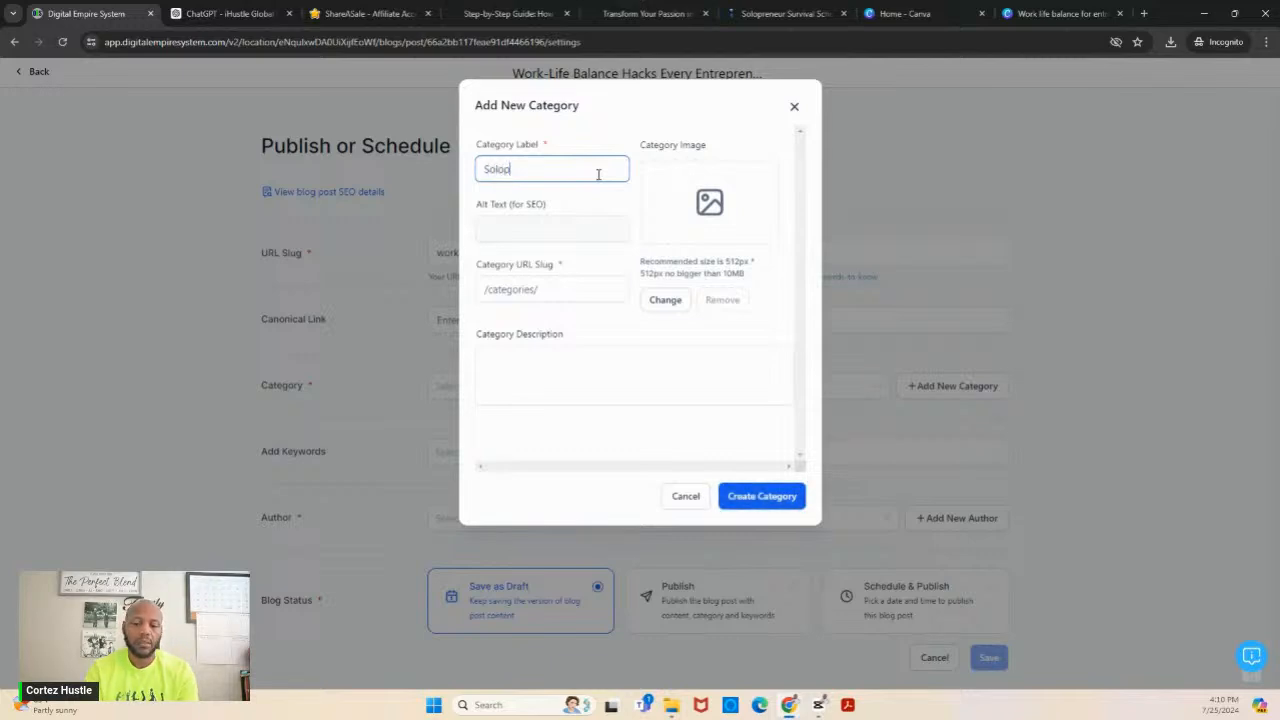
pyautogui.write('reneur Mindset')
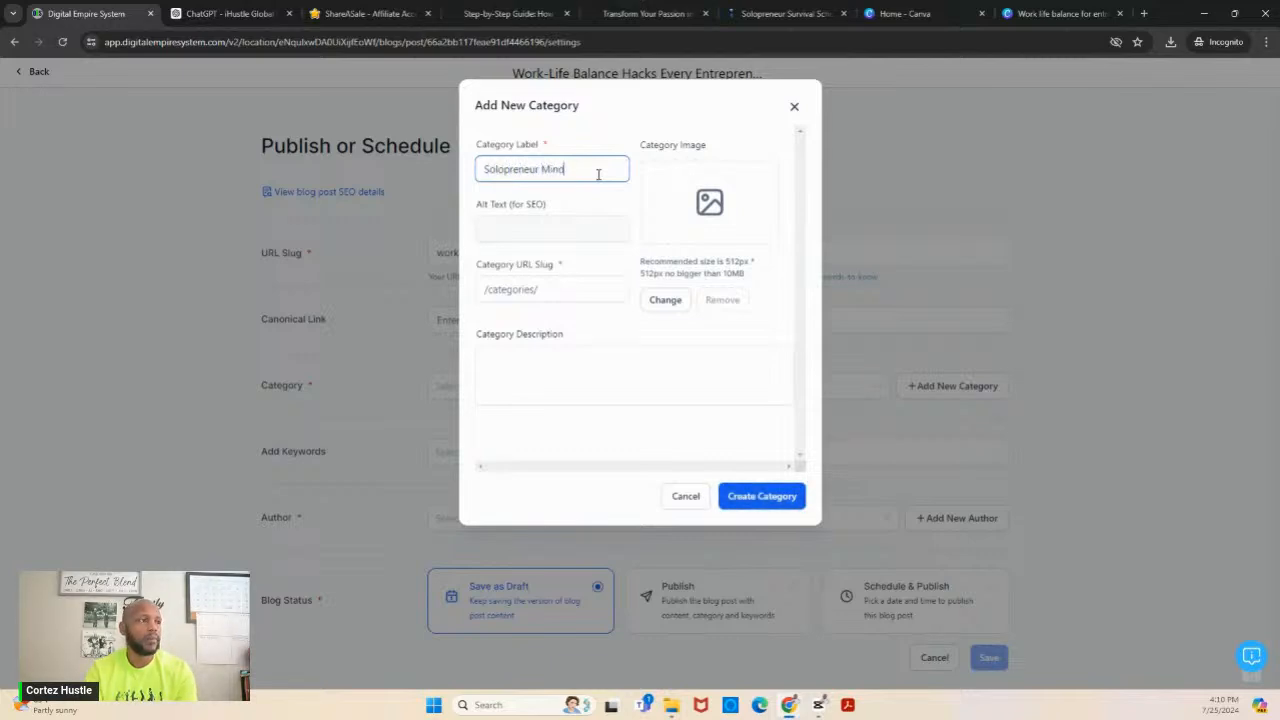
pyautogui.click(555, 226)
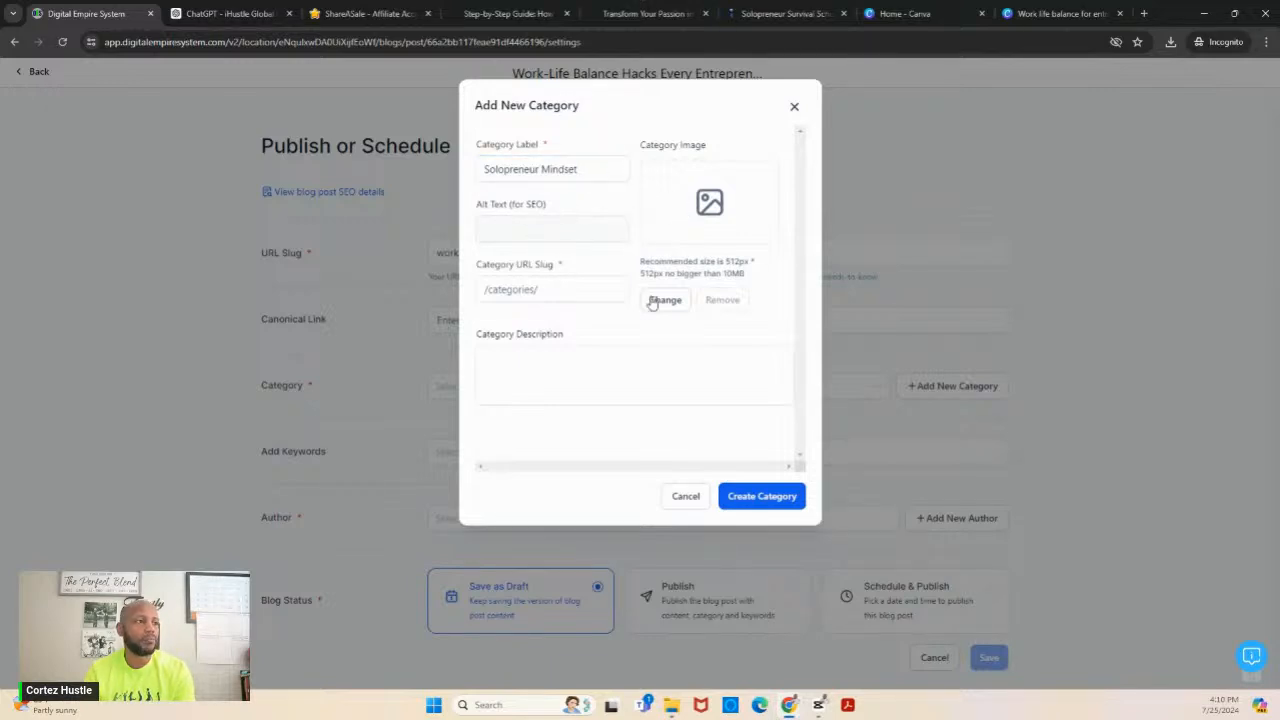
# - Set the new category's URL slug to "mindset"
pyautogui.click(608, 290)
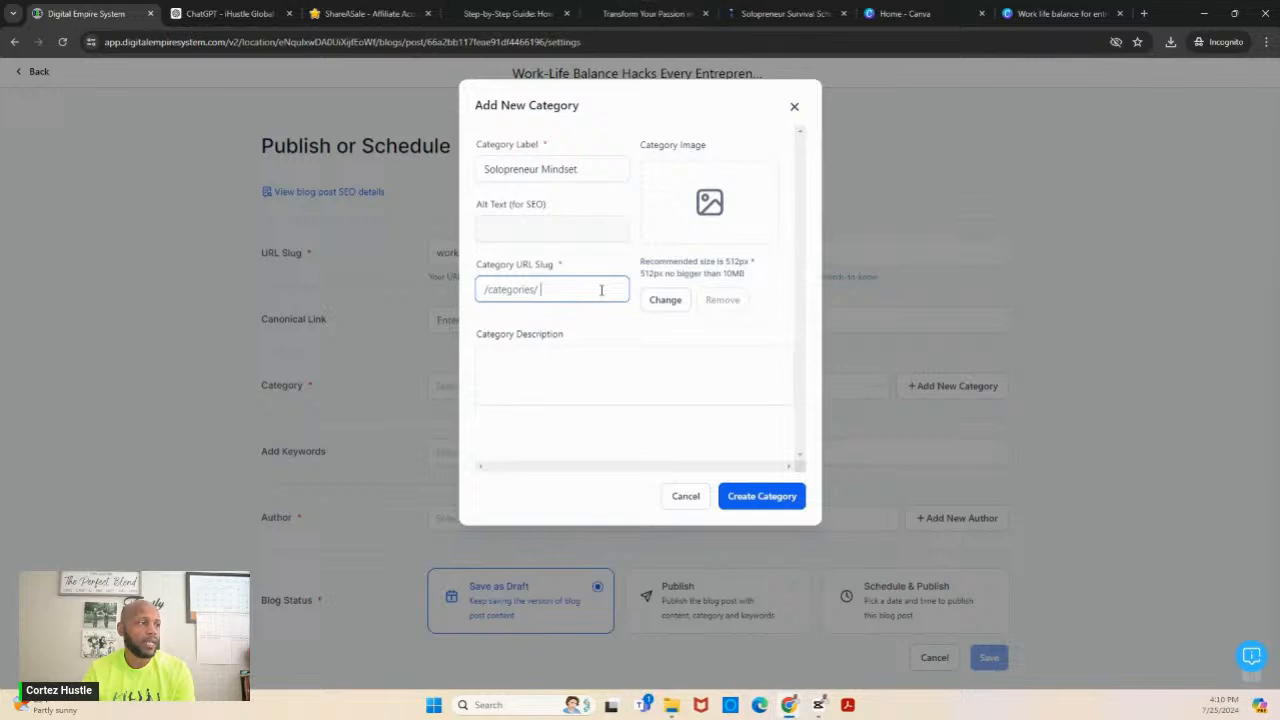
pyautogui.write('mi')
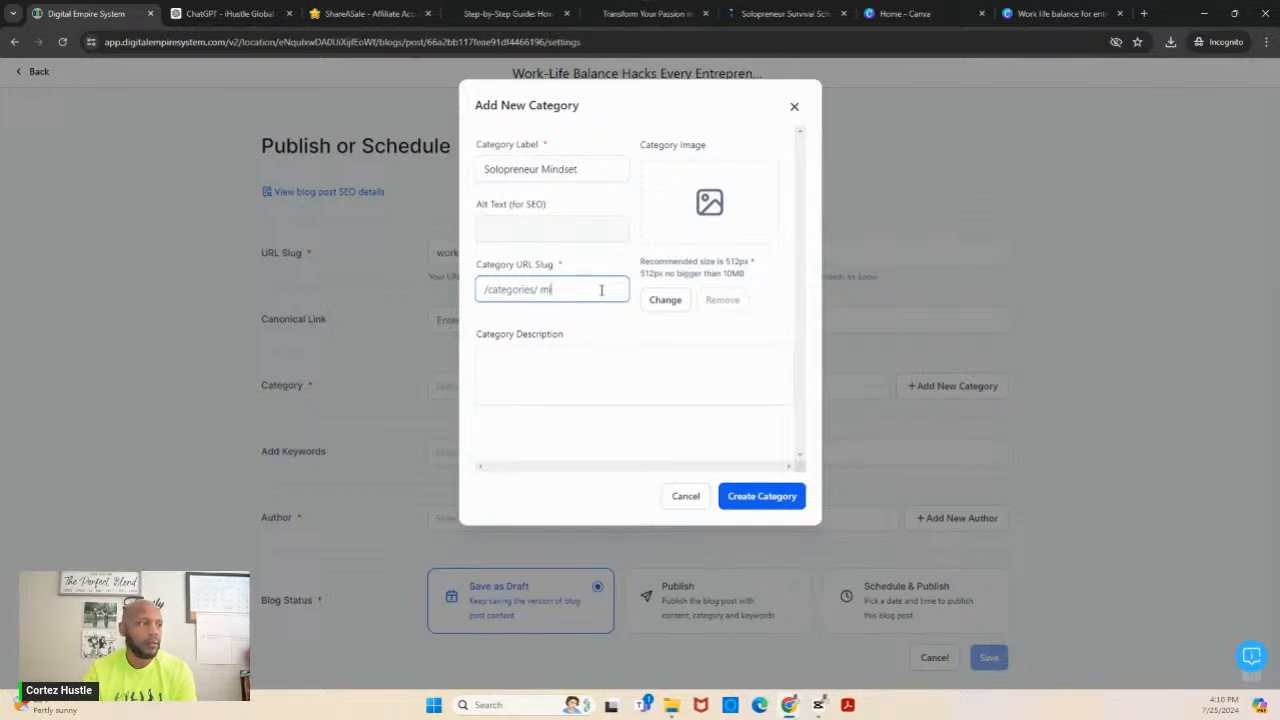
pyautogui.write('ndset')
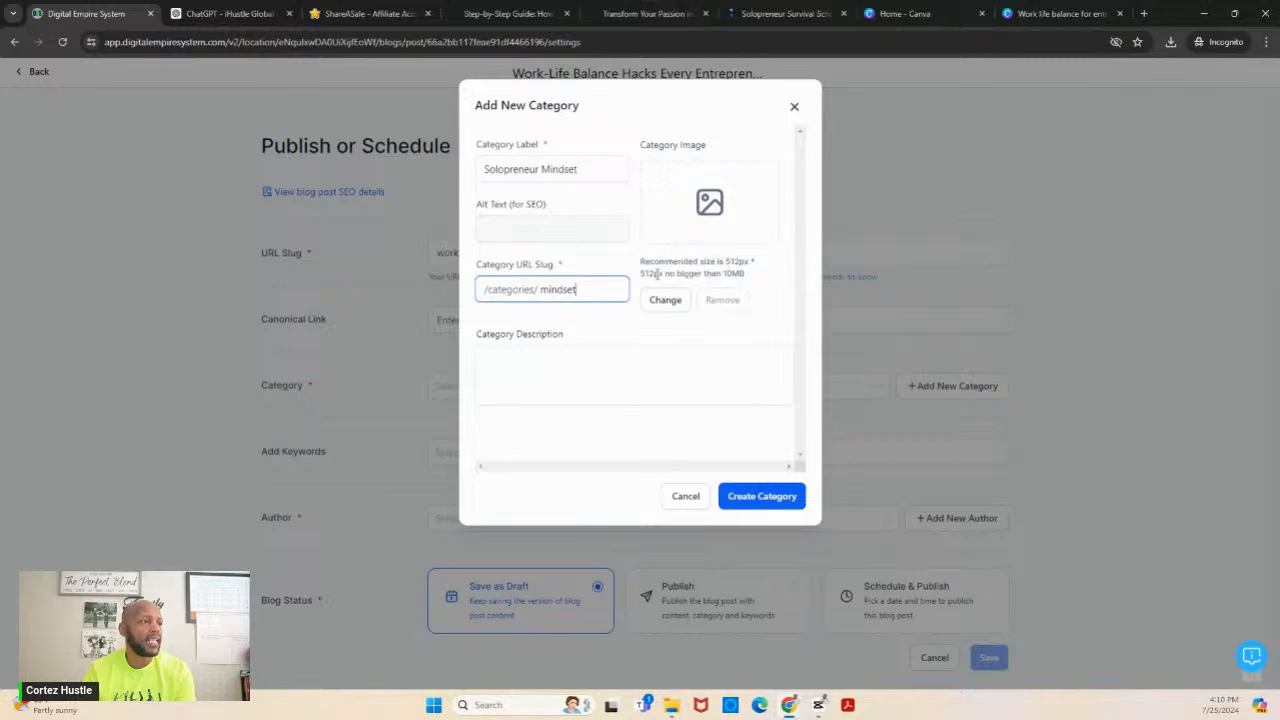
# - In Canva, create a 512 × 512 px design and search its photos for "mindset"
pyautogui.click(920, 10)
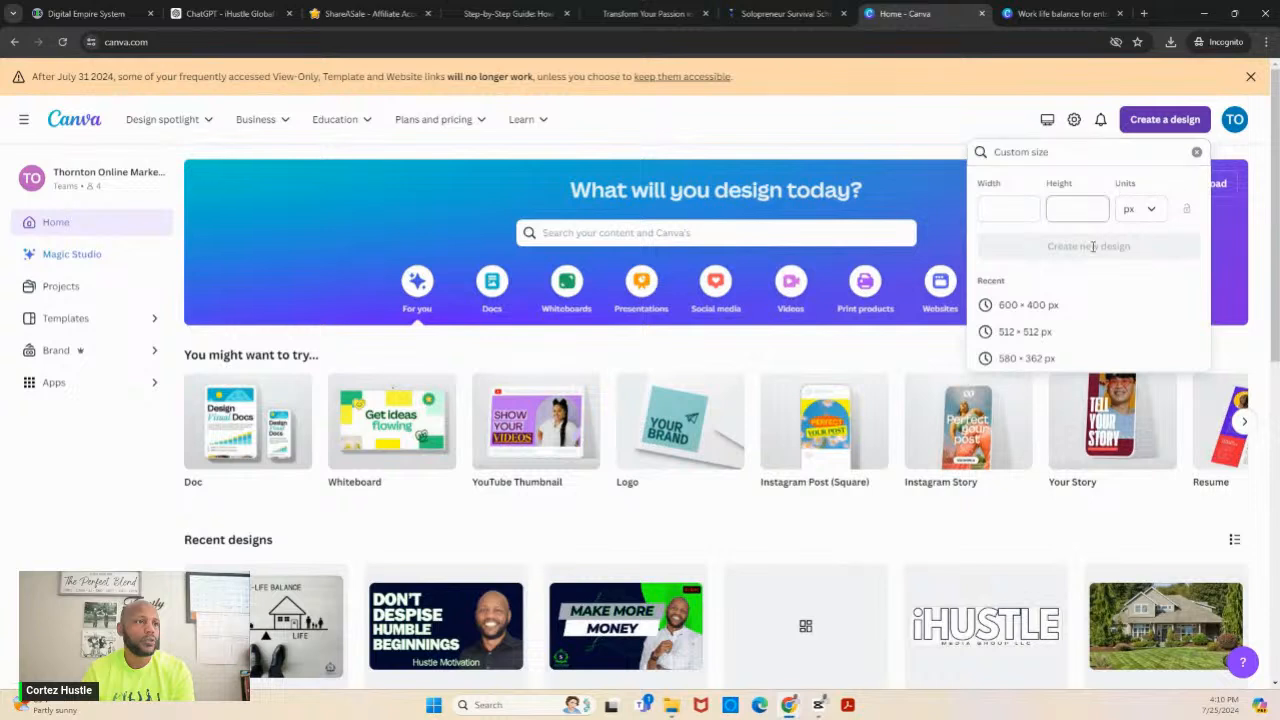
pyautogui.click(1033, 332)
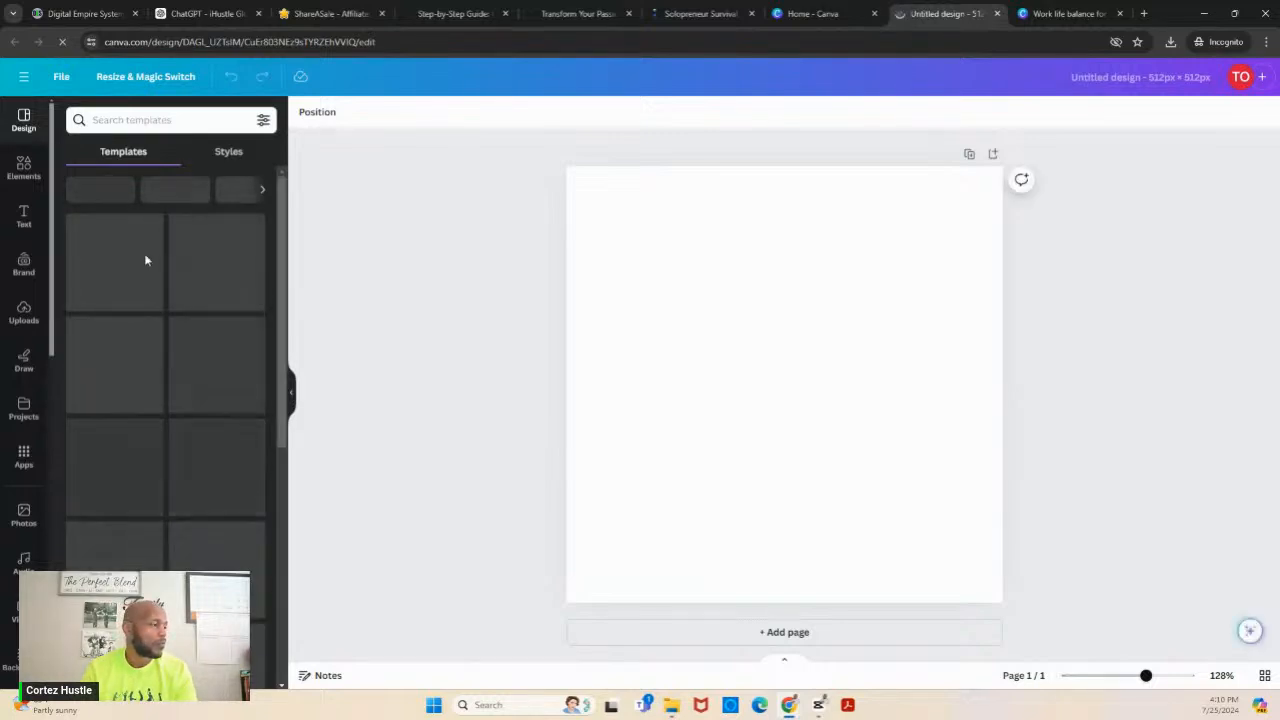
pyautogui.click(23, 516)
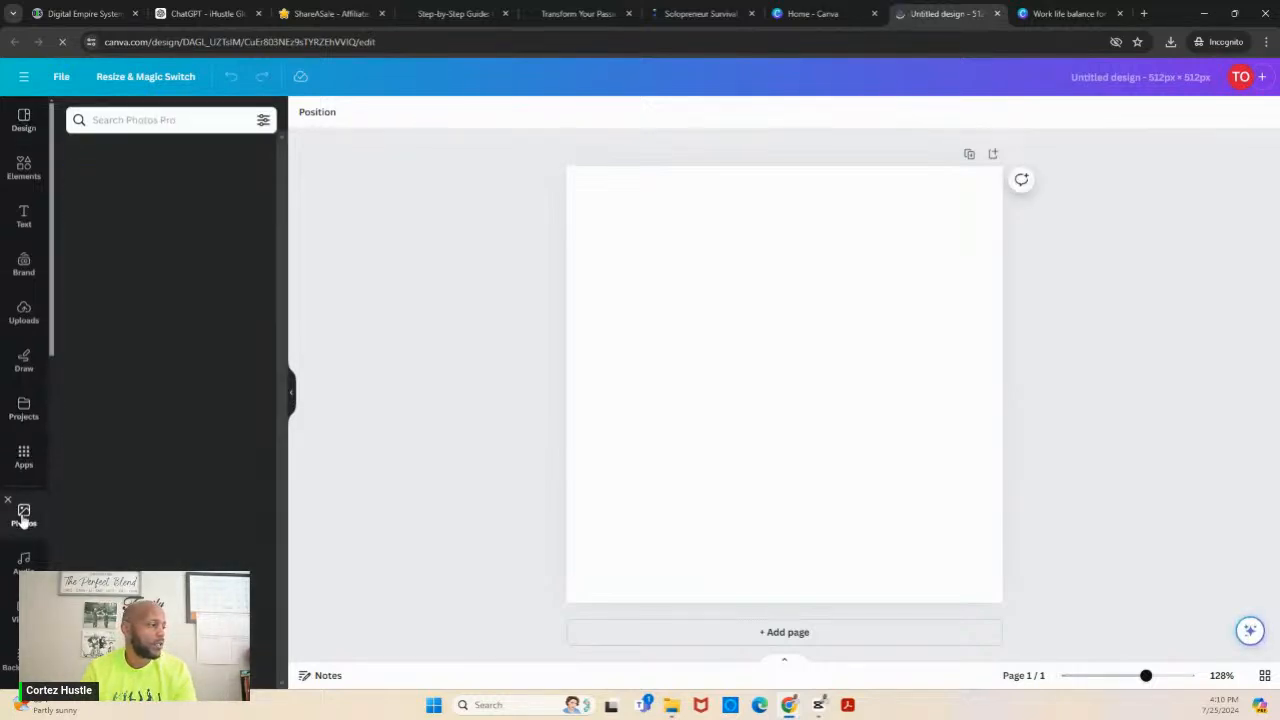
pyautogui.click(170, 122)
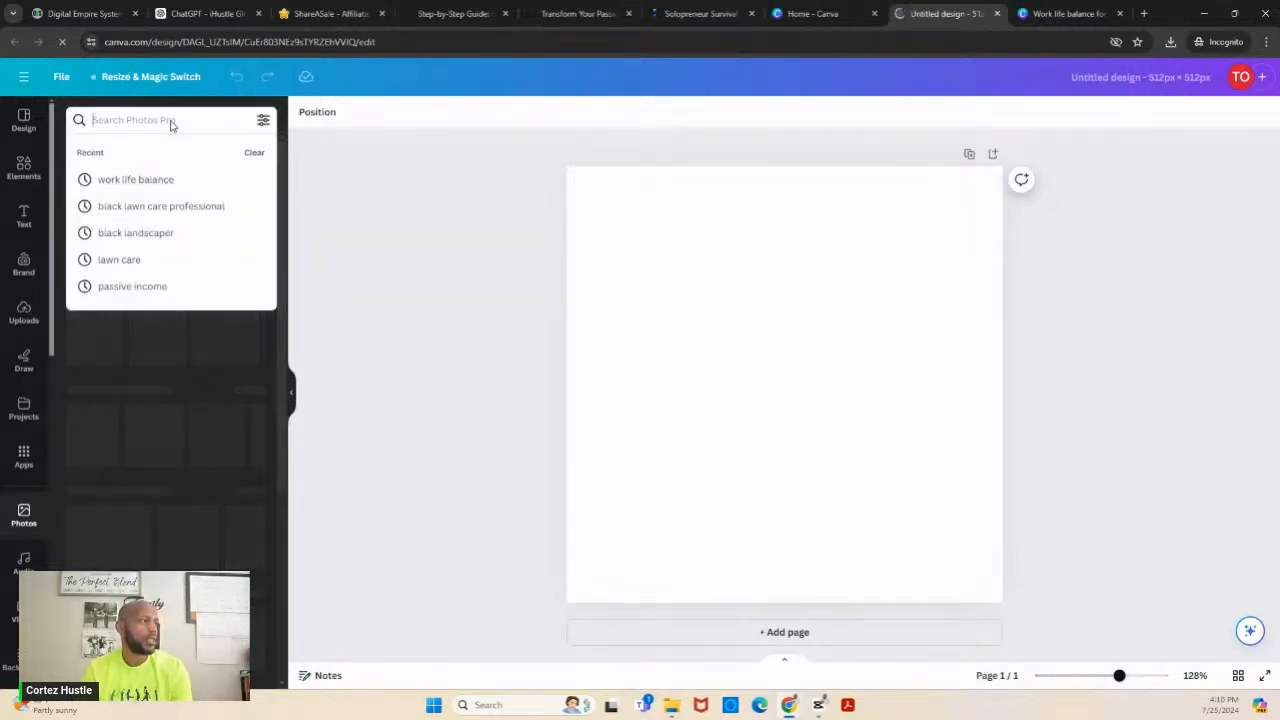
pyautogui.write('mindse')
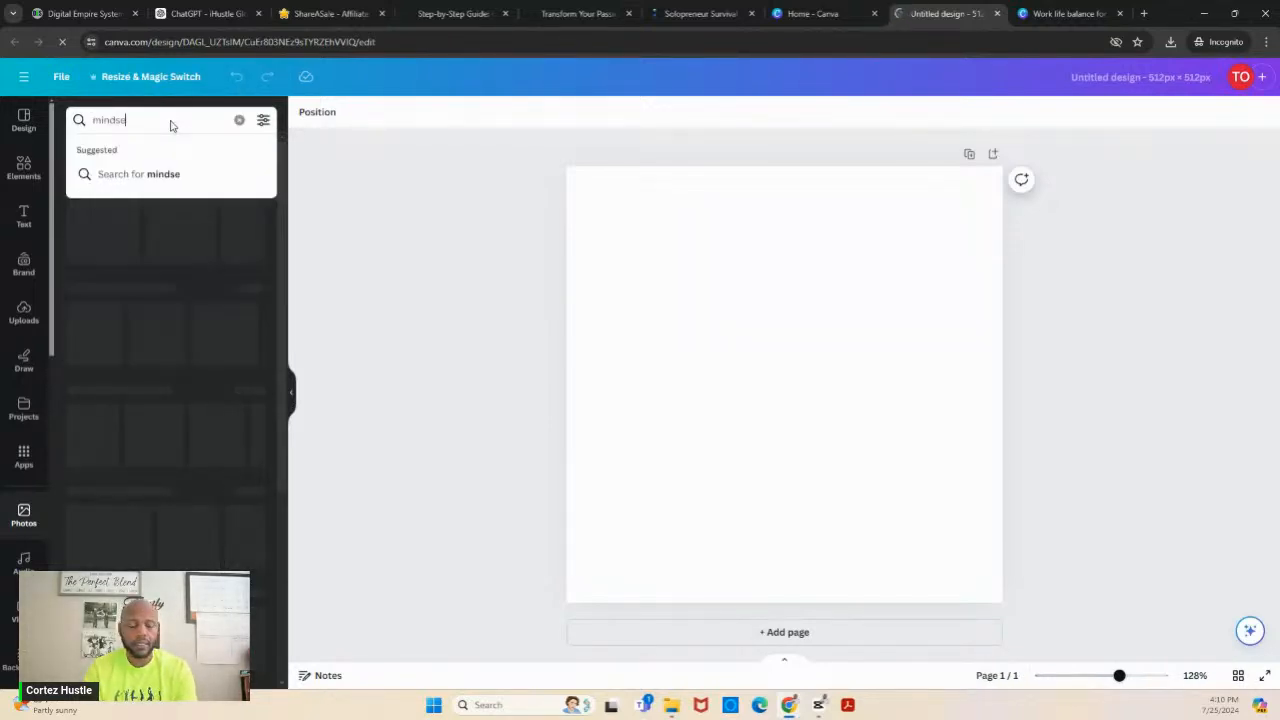
pyautogui.write('t')
pyautogui.press('Return')
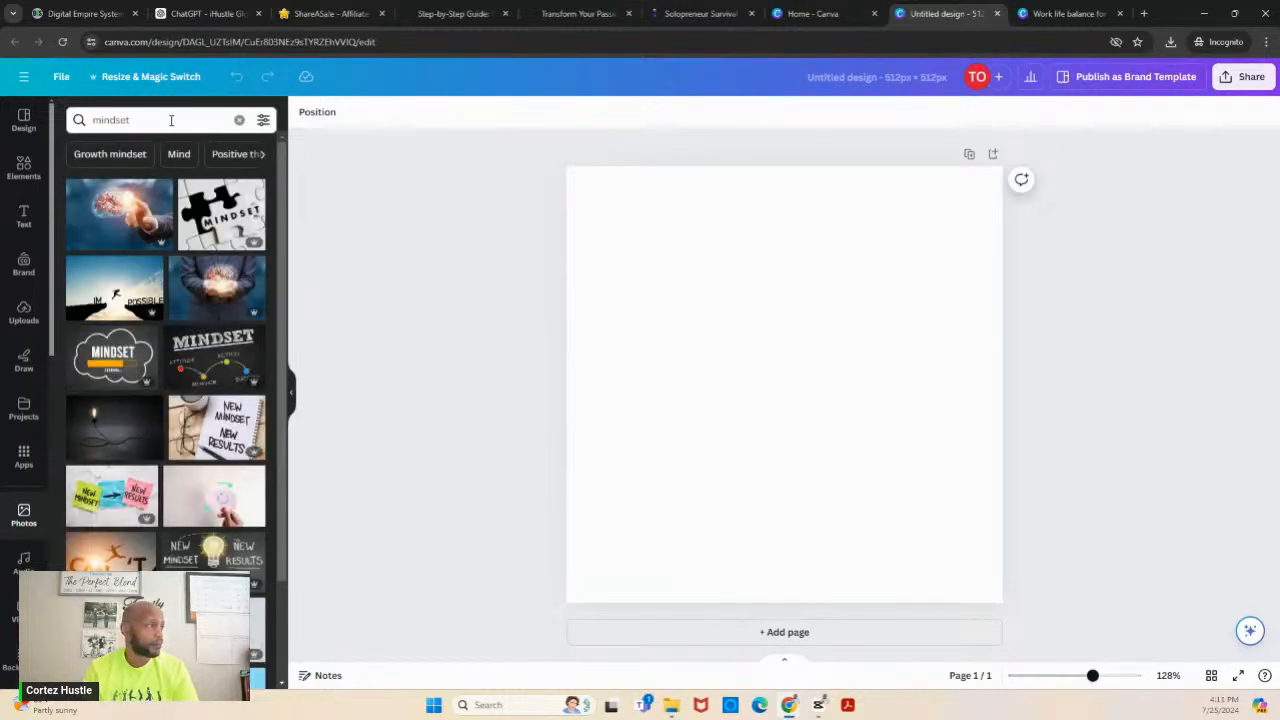
# - Place the dark "Mindset Changing..." photo with the cloud outline and progress bar on the page
pyautogui.click(218, 372)
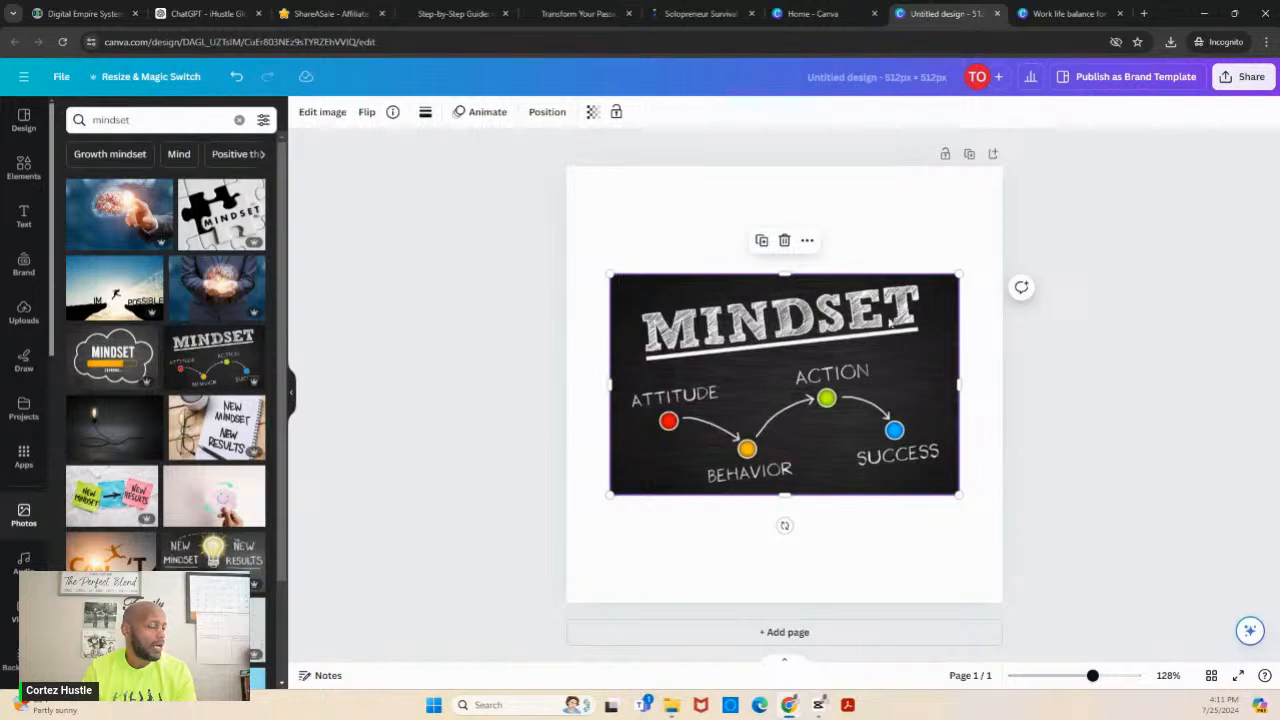
pyautogui.click(785, 242)
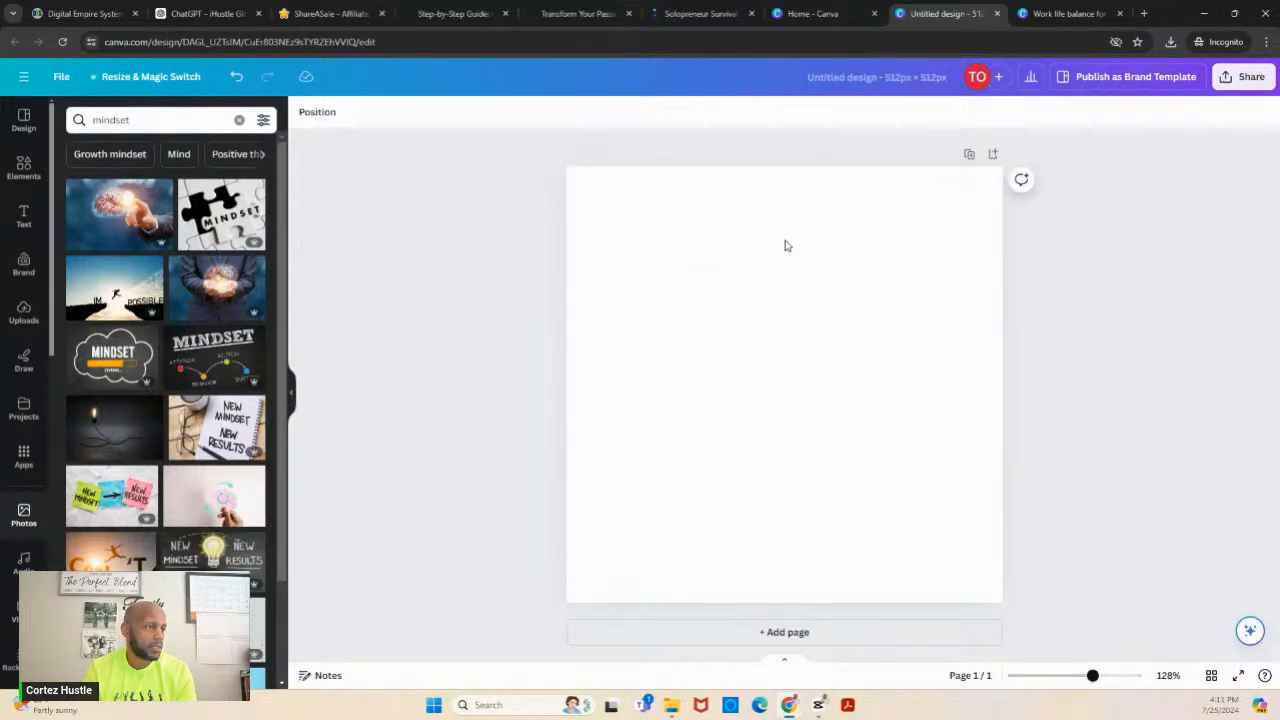
pyautogui.click(80, 350)
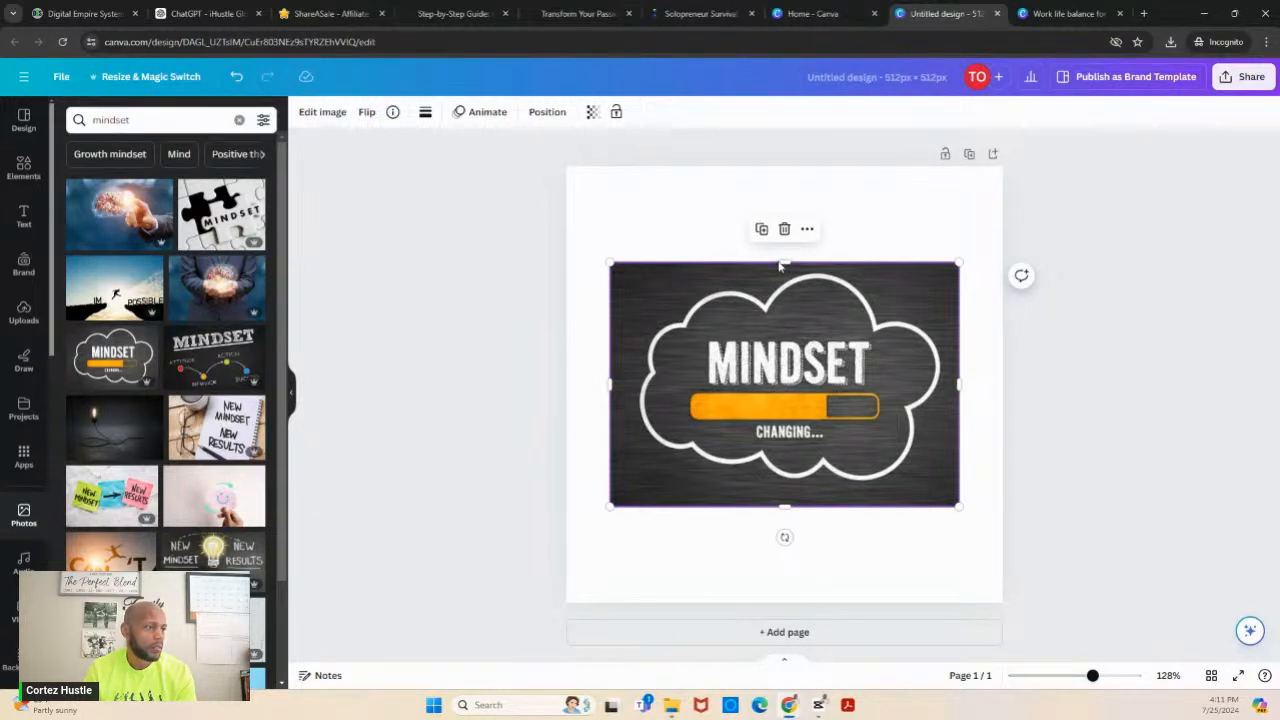
# - Enlarge the "Mindset Changing..." photo to cover the full page width and position it midway down the page
pyautogui.click(652, 226)
pyautogui.click(630, 282)
pyautogui.moveTo(610, 262); pyautogui.dragTo(524, 224)
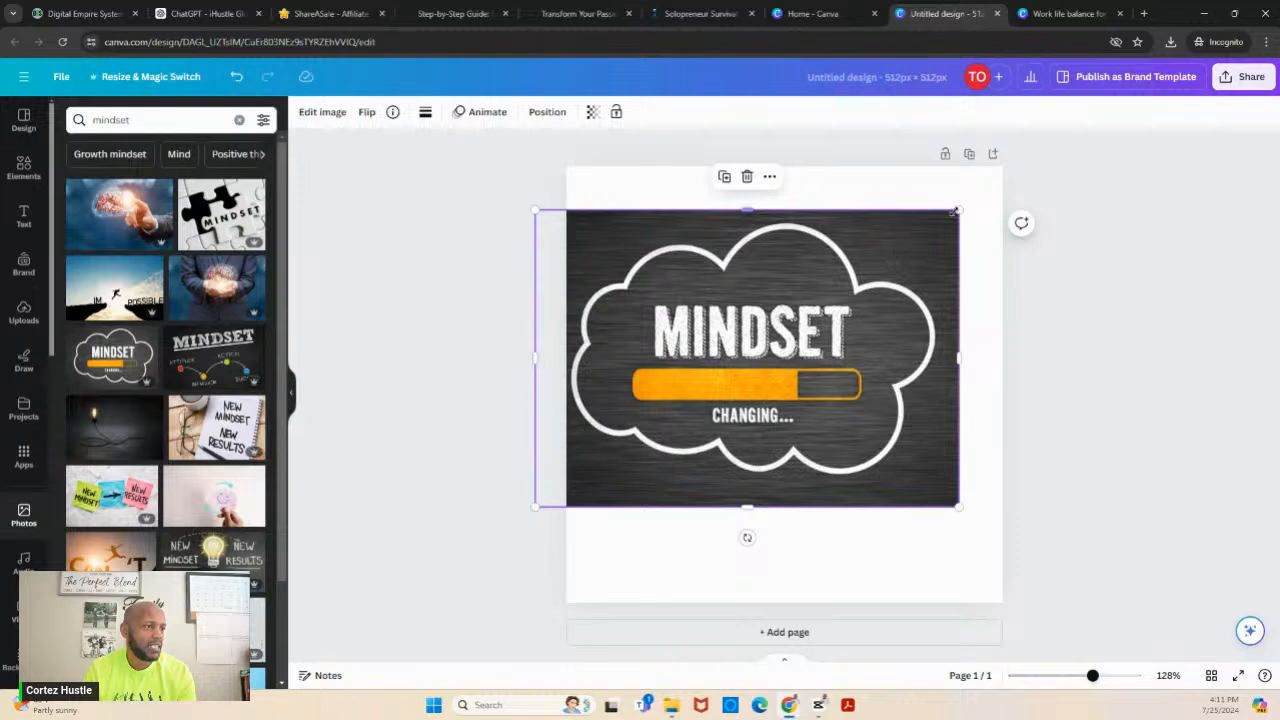
pyautogui.moveTo(958, 210); pyautogui.dragTo(1043, 186)
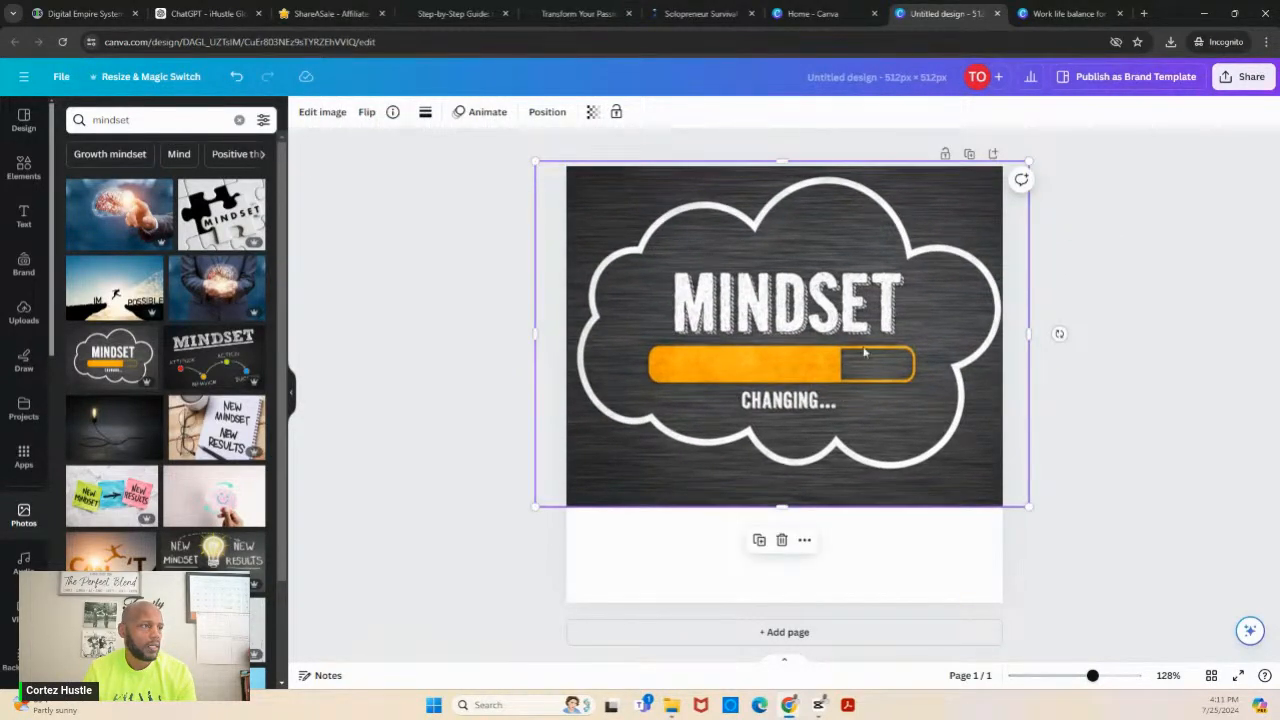
pyautogui.moveTo(865, 351); pyautogui.dragTo(866, 399)
# - Set the page background to the dark charcoal colour sampled from the "Mindset Changing..." photo
pyautogui.click(870, 199)
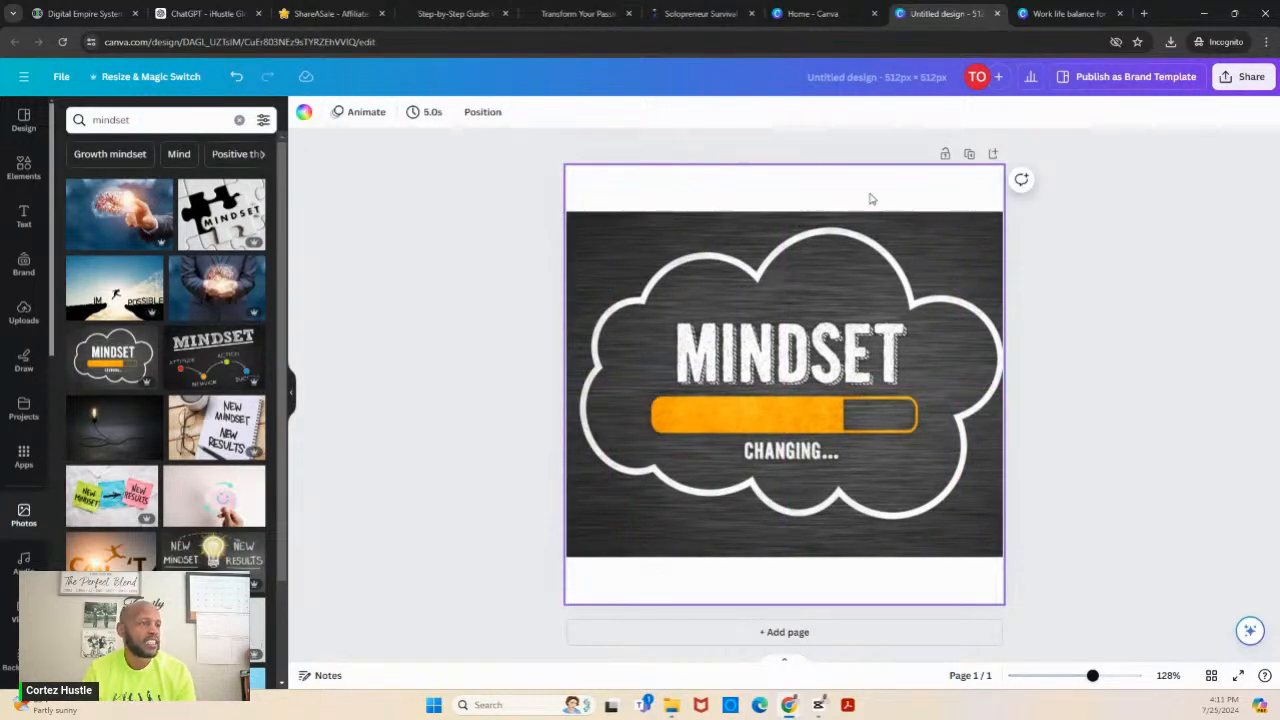
pyautogui.click(305, 113)
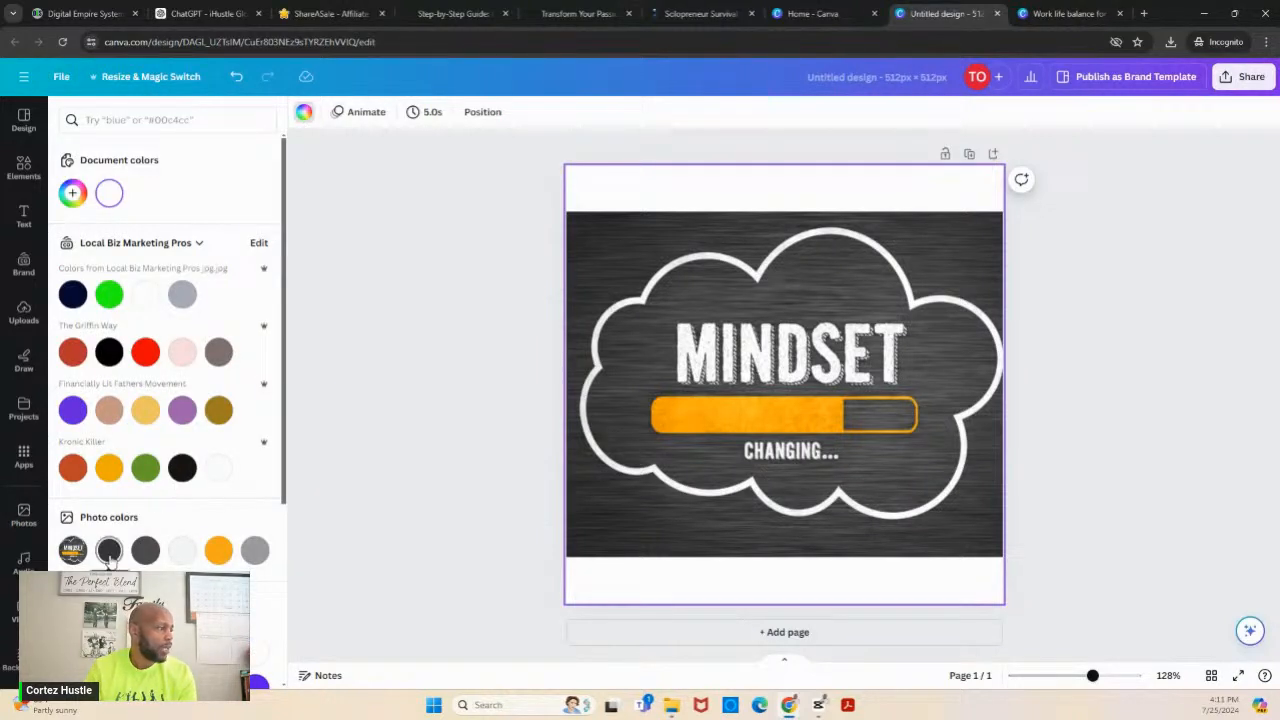
pyautogui.click(109, 552)
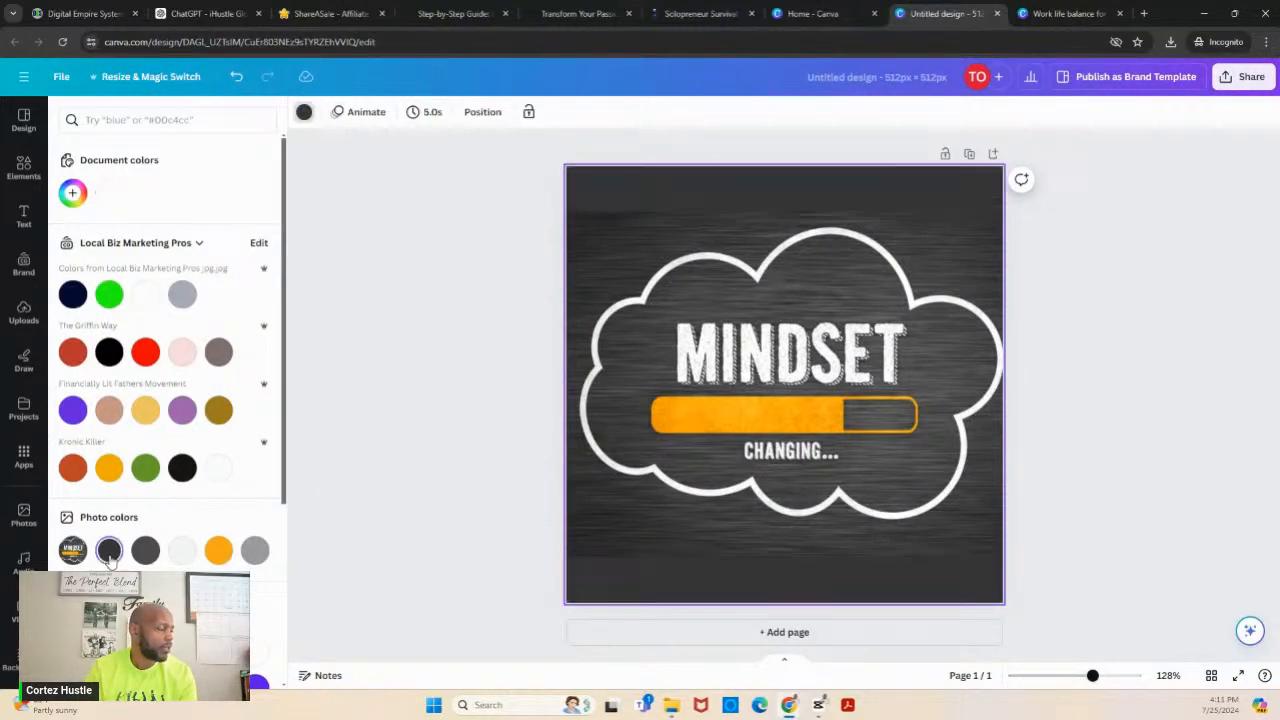
pyautogui.click(375, 425)
pyautogui.click(1132, 363)
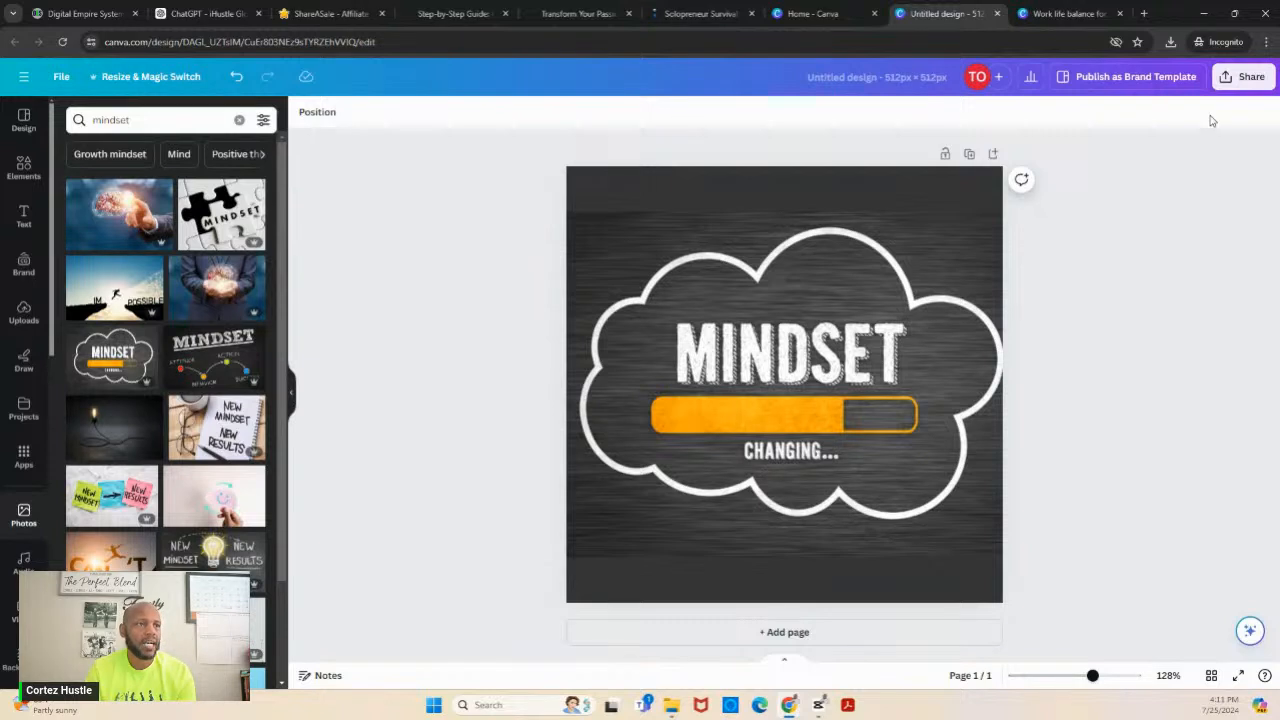
# - Add the all-green Solopreneur Survival School logo from the uploads, shrink it and centre it near the page's bottom edge
pyautogui.click(23, 312)
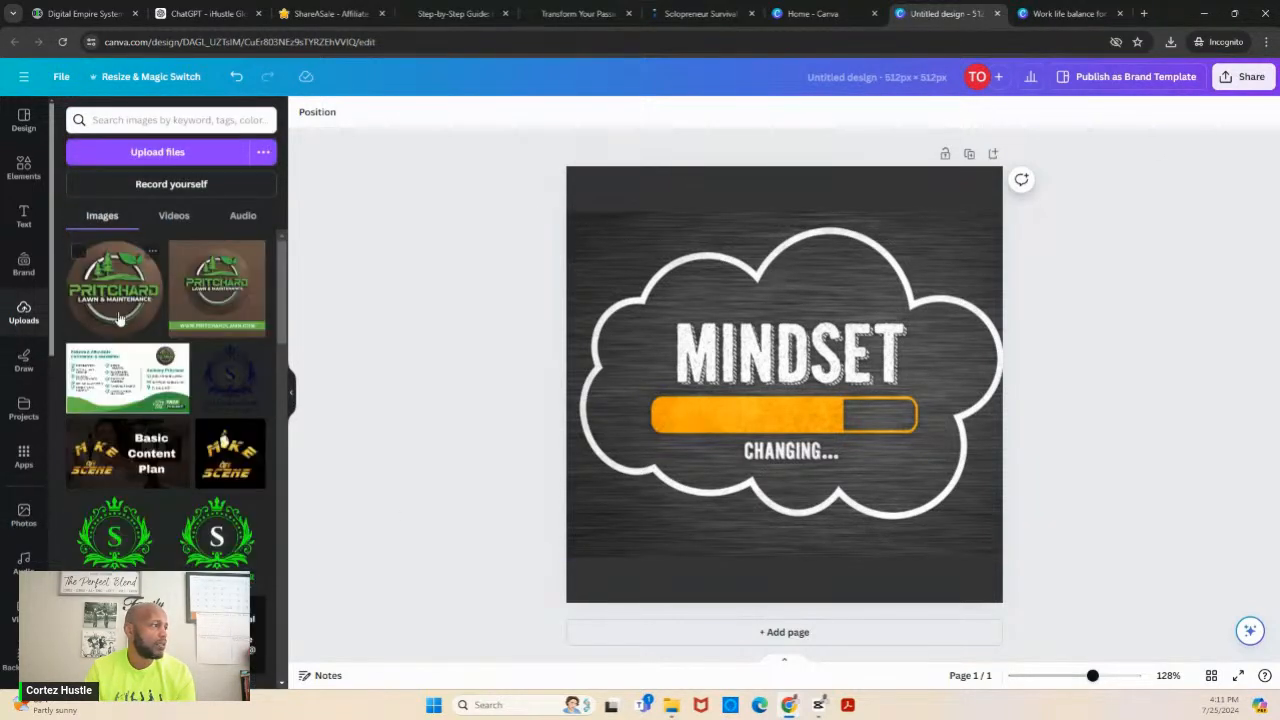
pyautogui.click(205, 515)
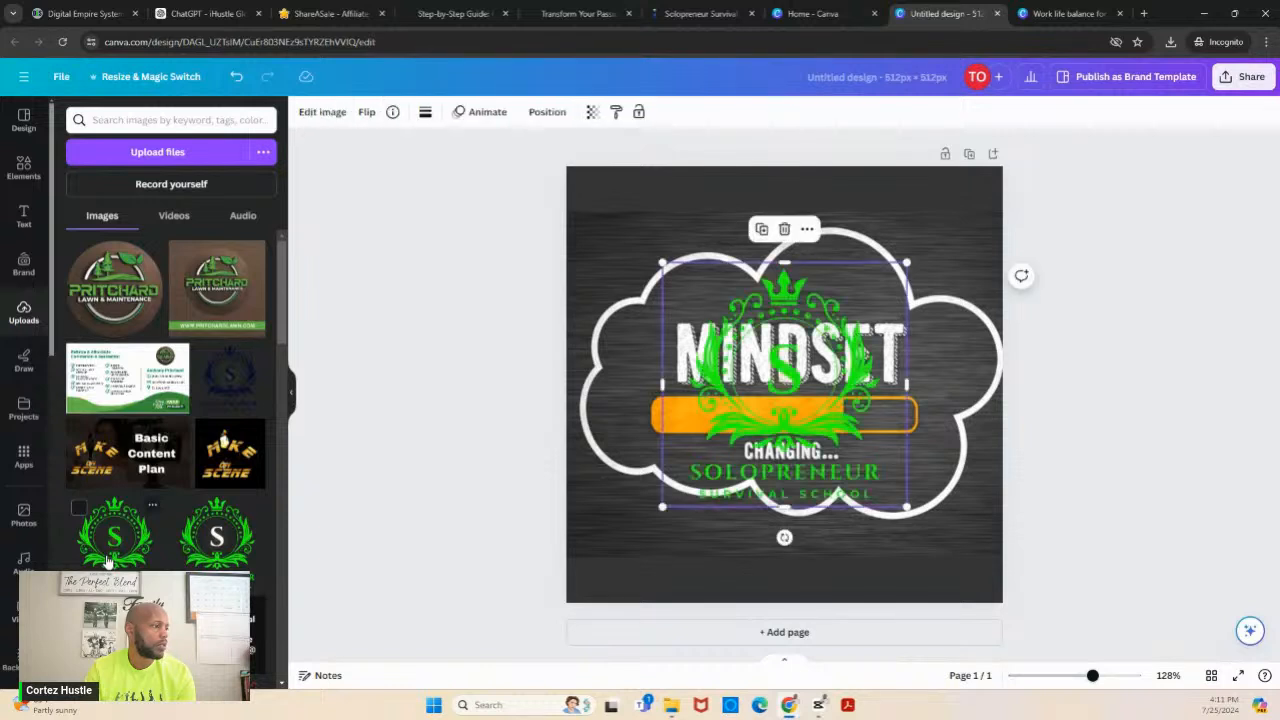
pyautogui.moveTo(903, 268); pyautogui.dragTo(786, 570)
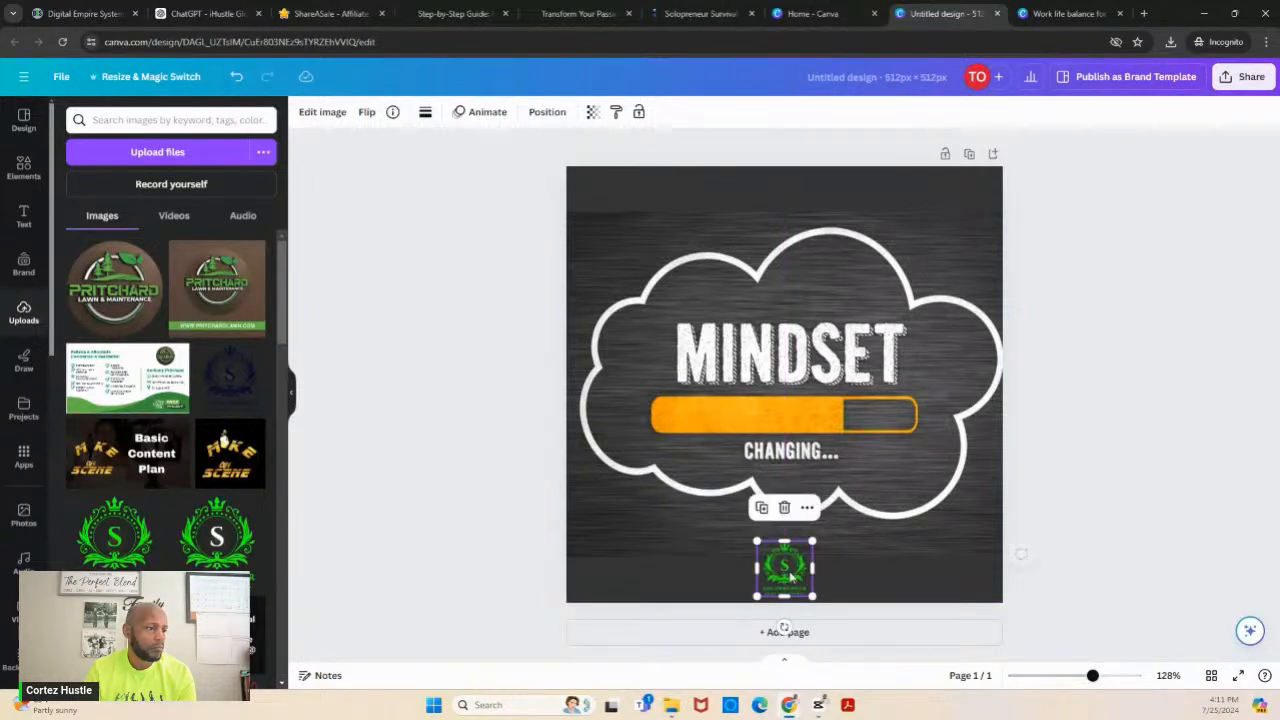
pyautogui.click(1143, 472)
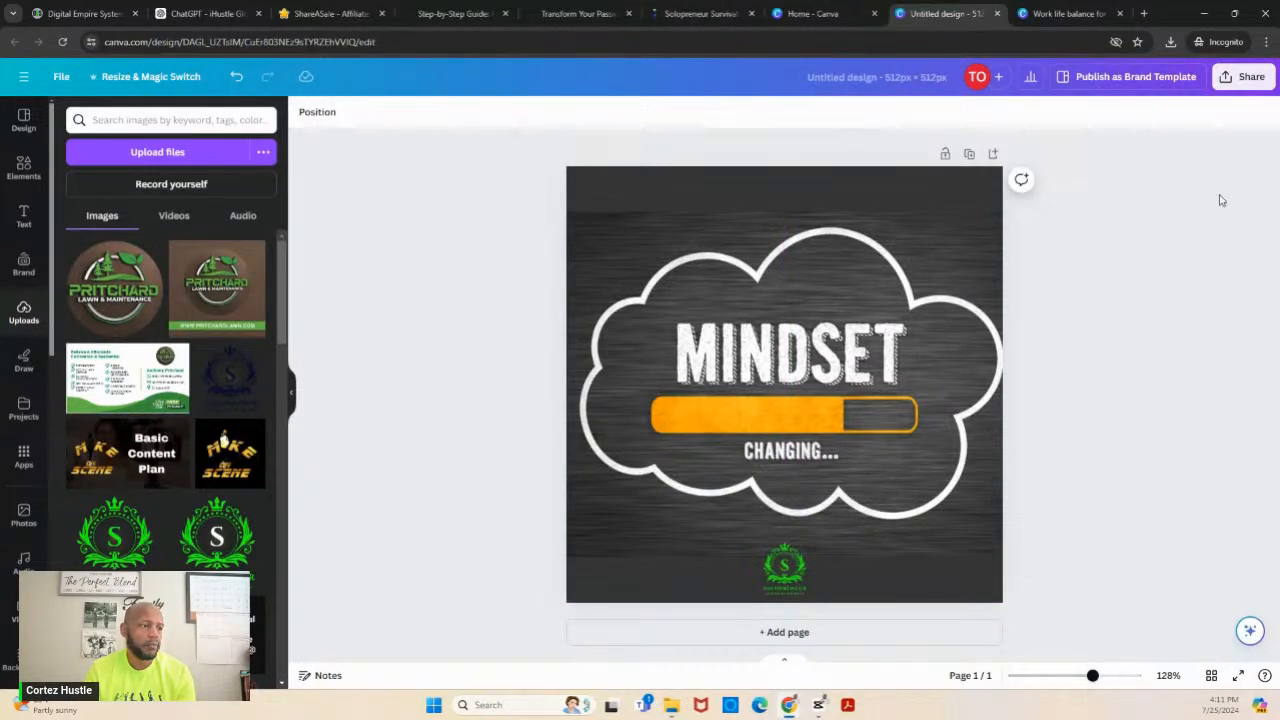
# - Download the design as a PNG and save it in Downloads as "Untitled design.png"
pyautogui.click(1244, 77)
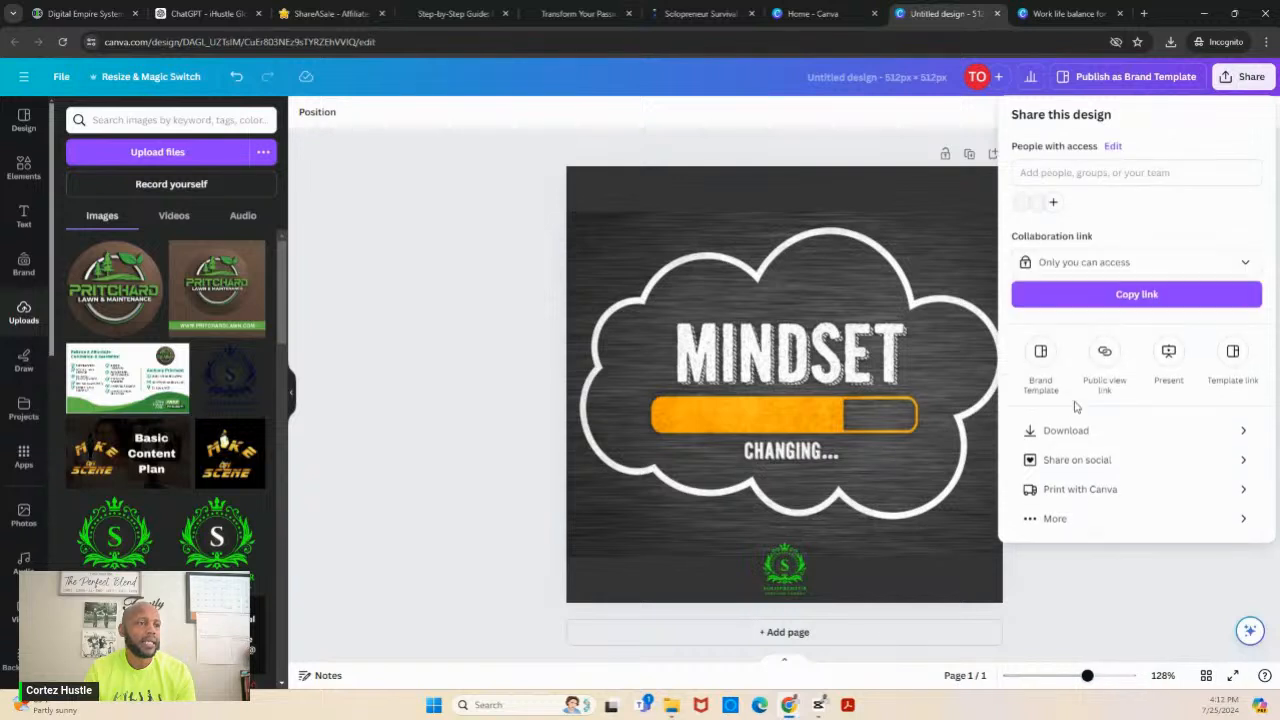
pyautogui.click(1068, 432)
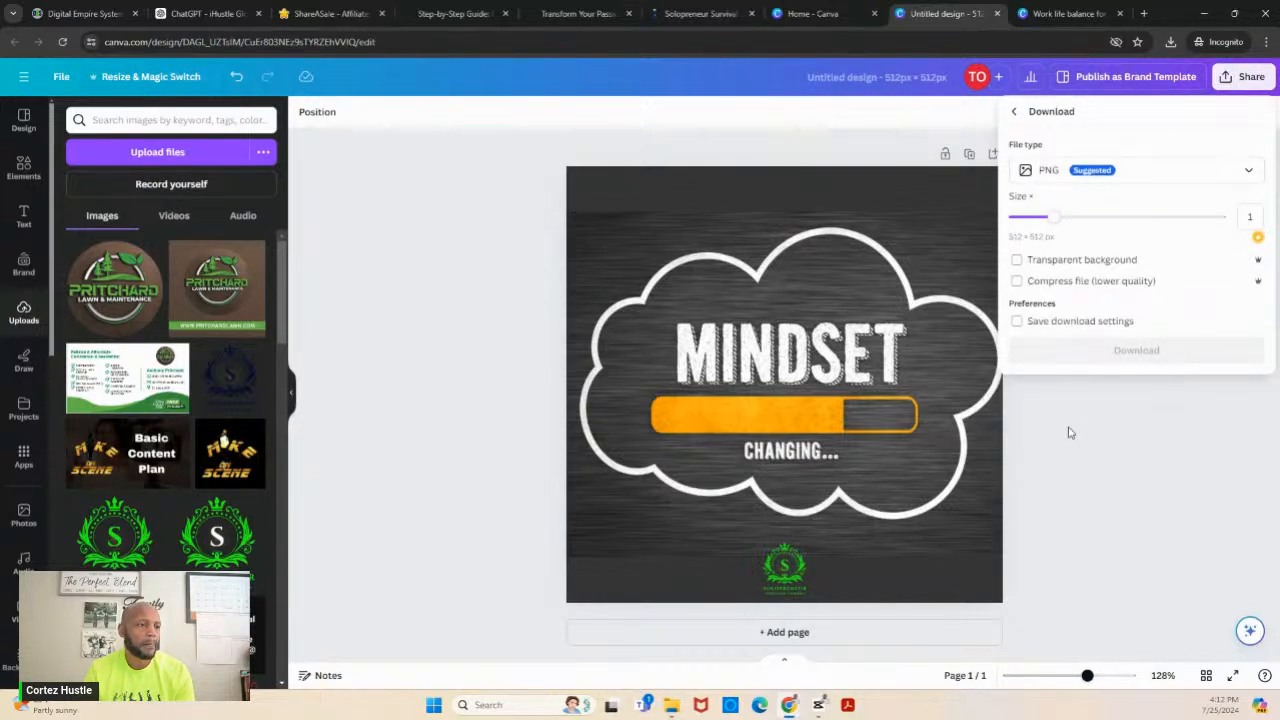
pyautogui.click(1088, 352)
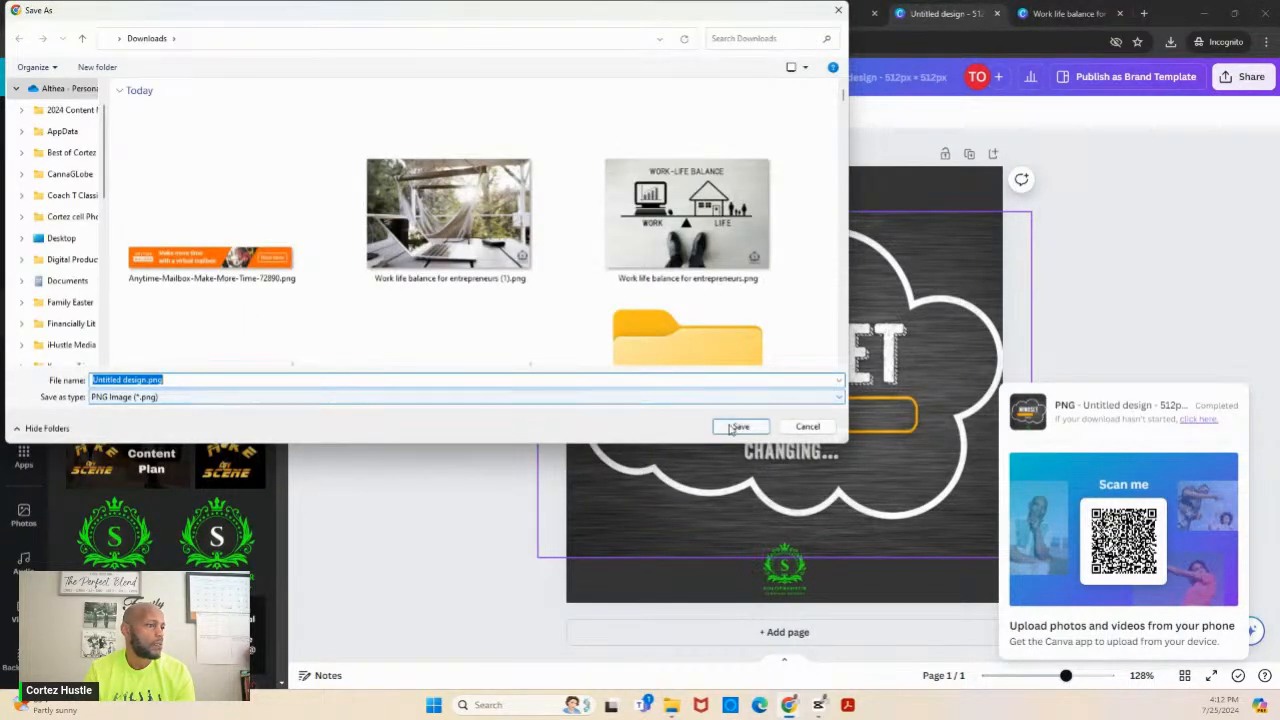
pyautogui.click(740, 427)
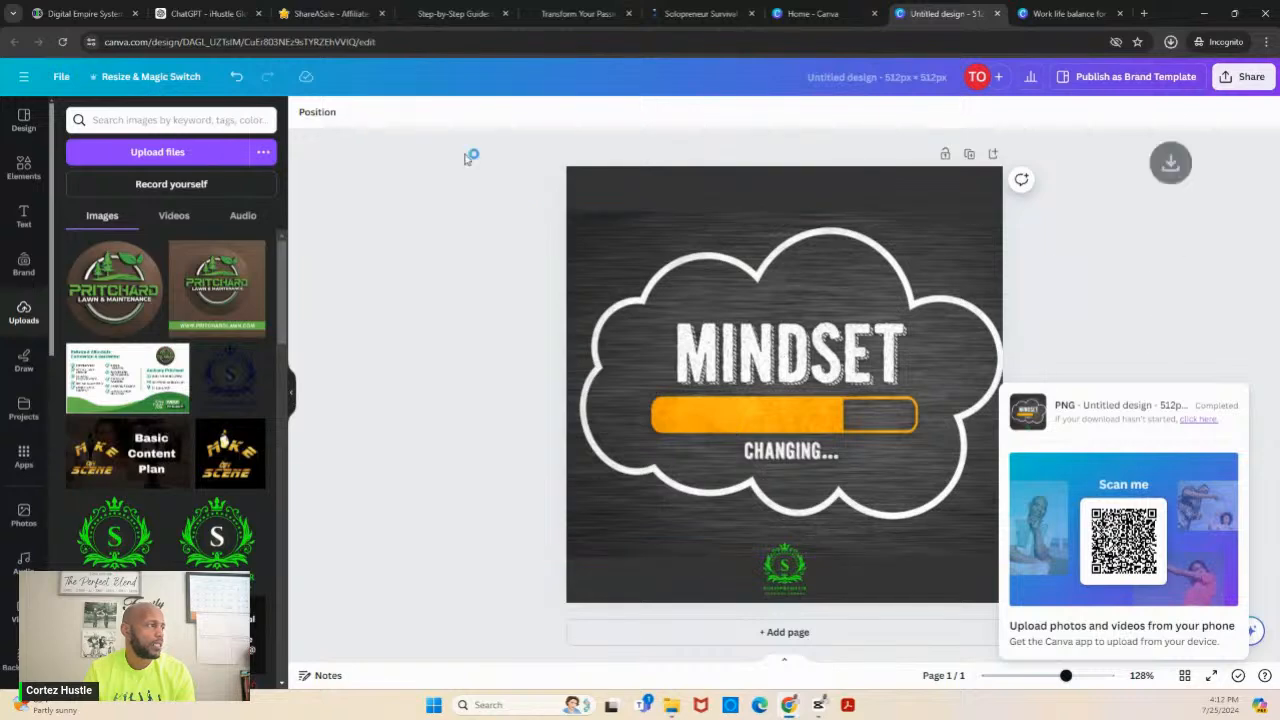
# - In Digital Empire System, upload "Untitled design.png" to the media library and choose it as the category image
pyautogui.click(72, 14)
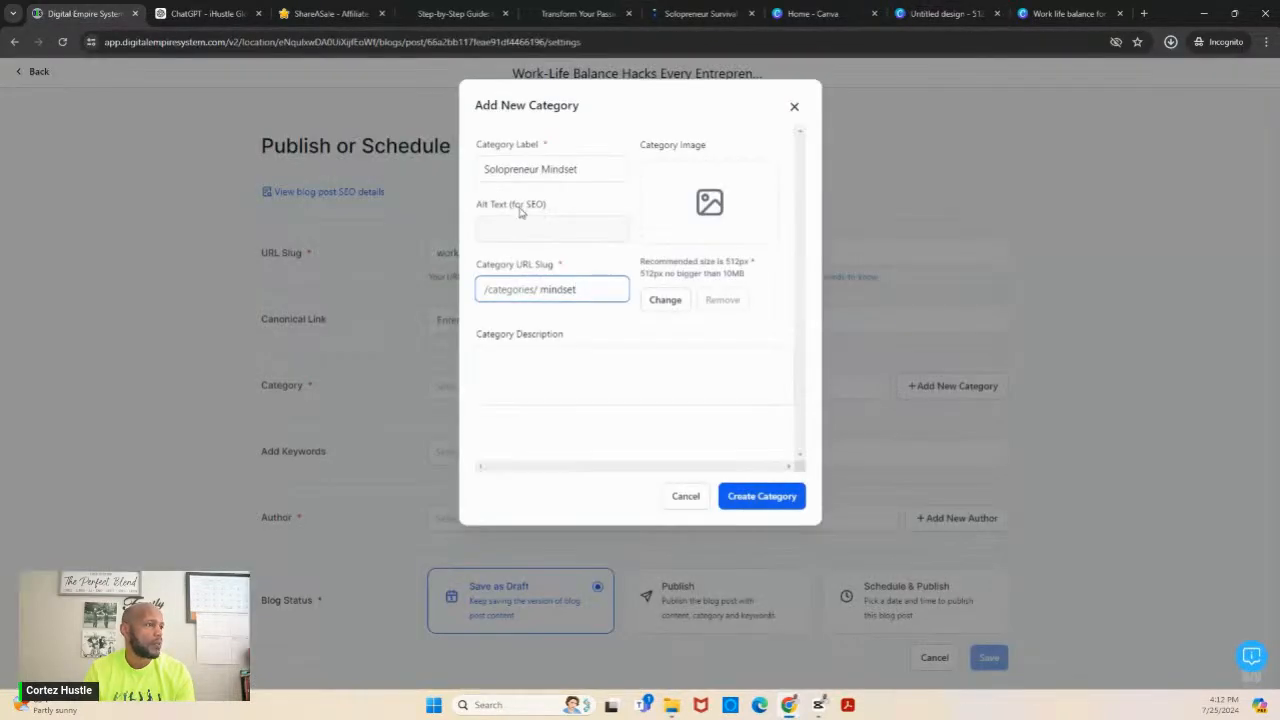
pyautogui.click(669, 302)
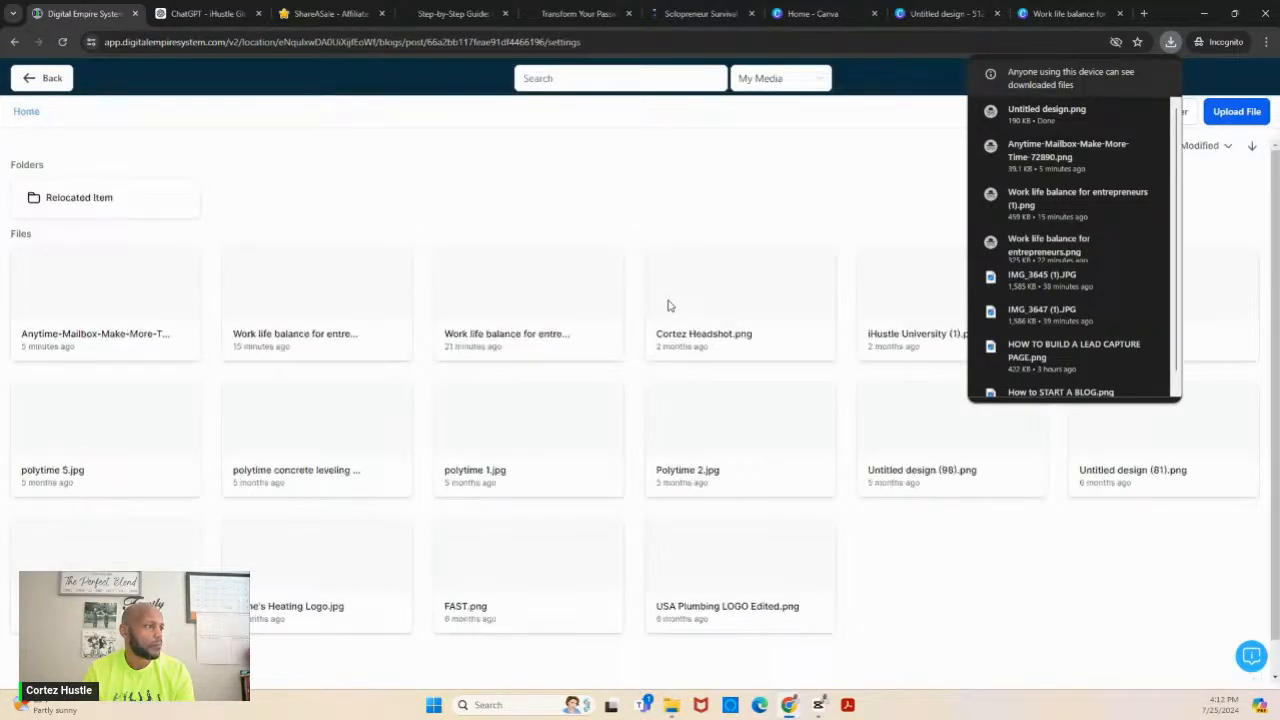
pyautogui.click(1243, 116)
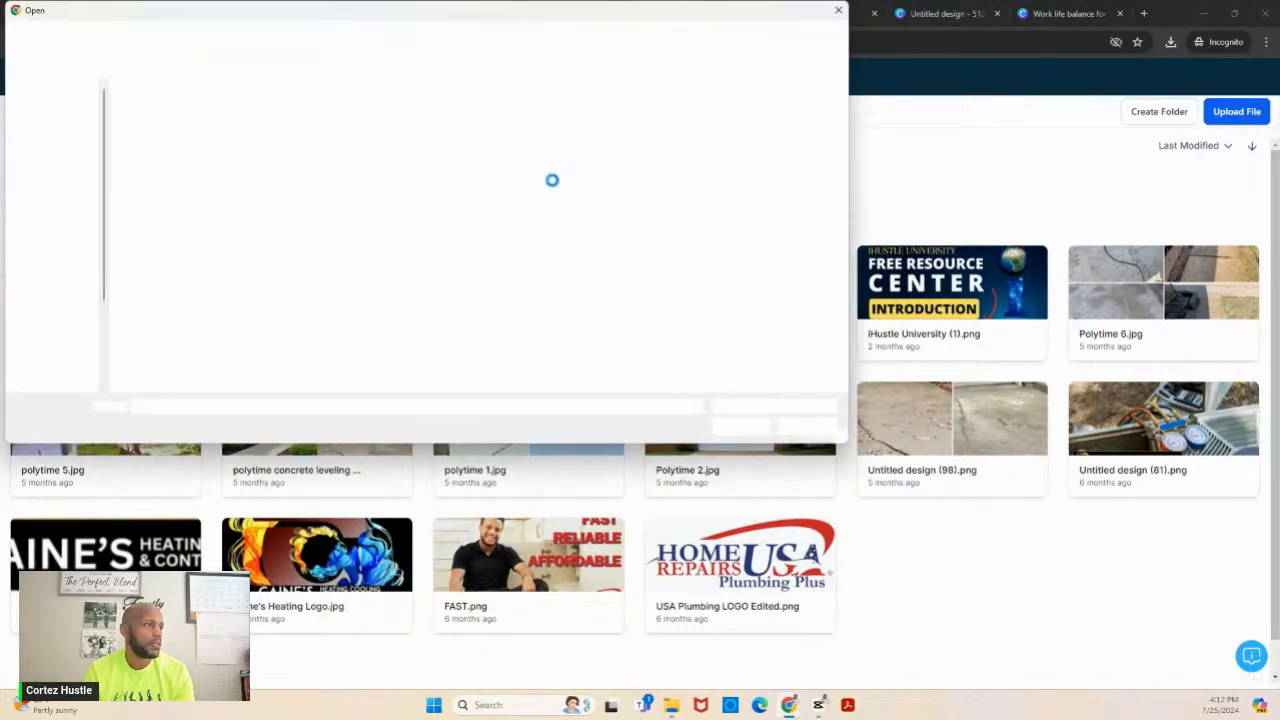
pyautogui.click(222, 218)
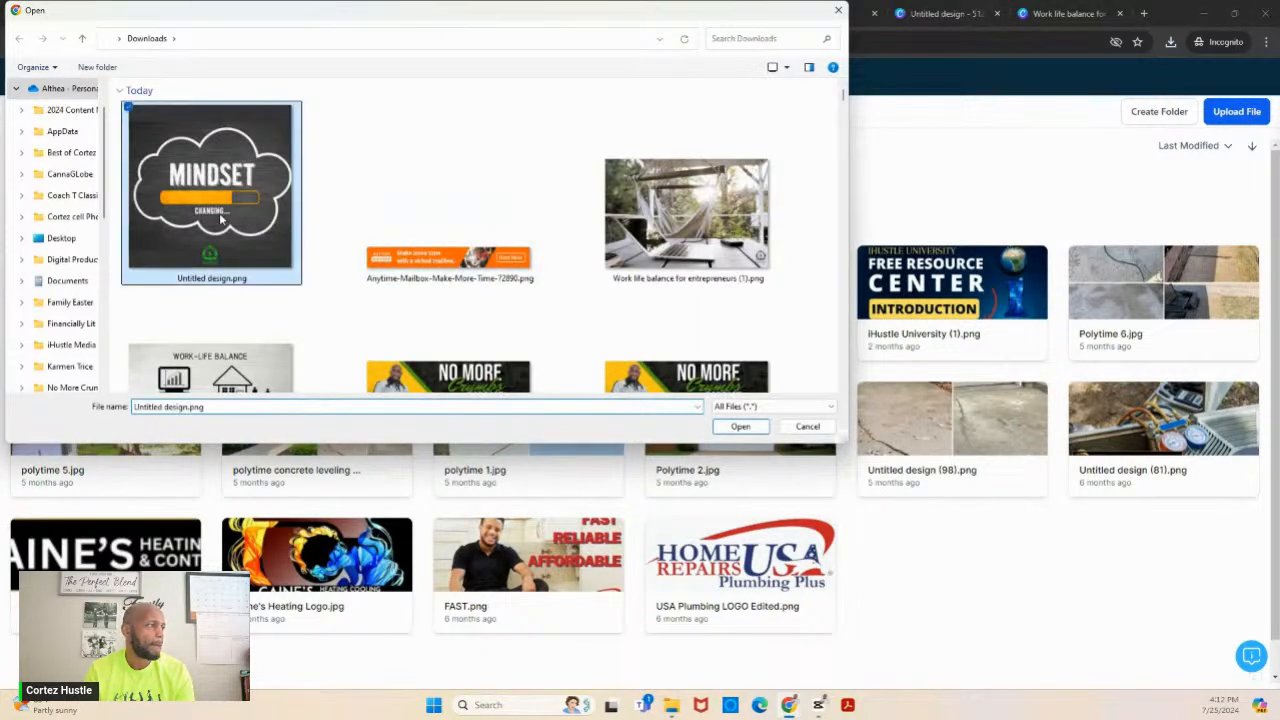
pyautogui.click(752, 430)
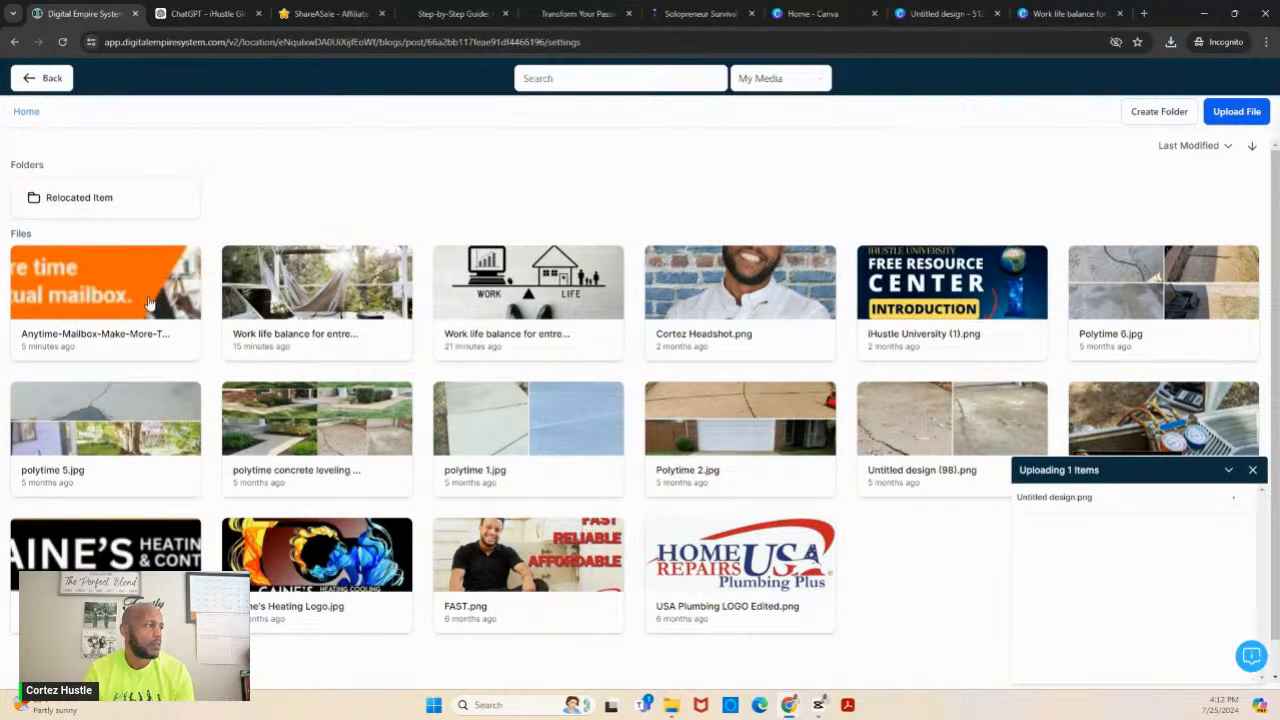
pyautogui.click(113, 287)
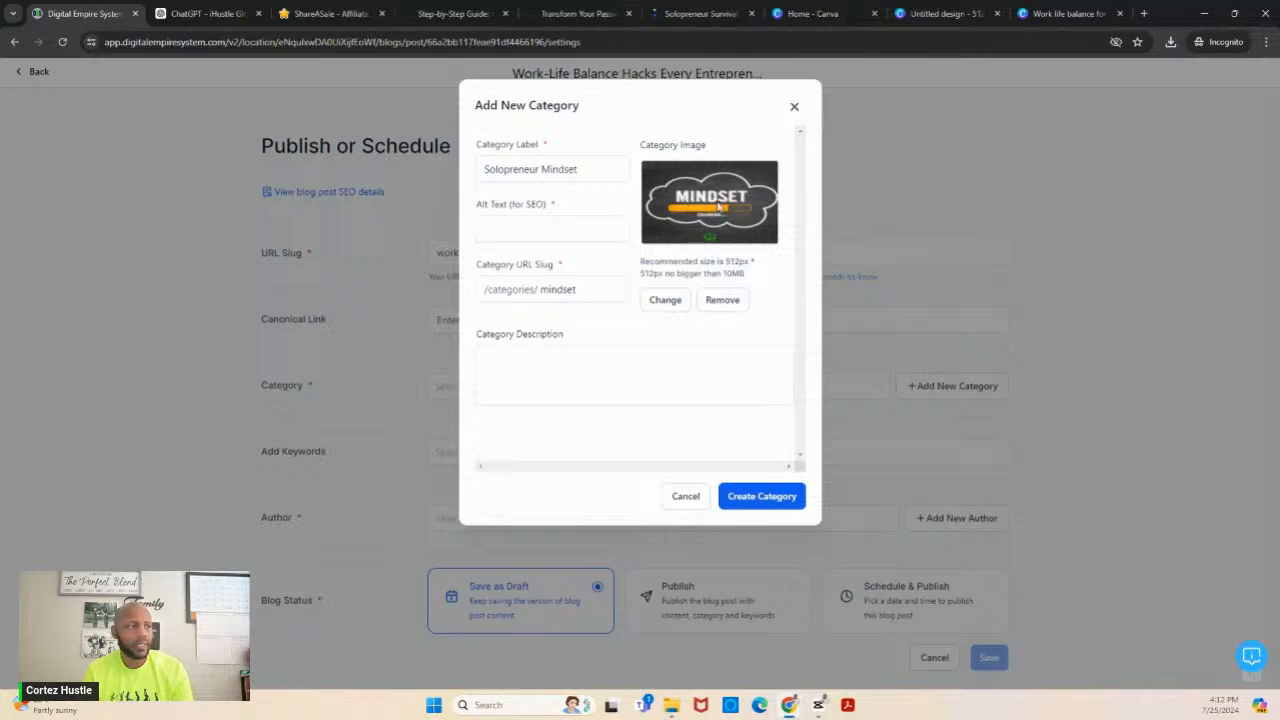
# - Create the category with alt text "mindset" and the description "Articles on how to develop a bulletproof mindset for solopreneurs"
pyautogui.click(587, 228)
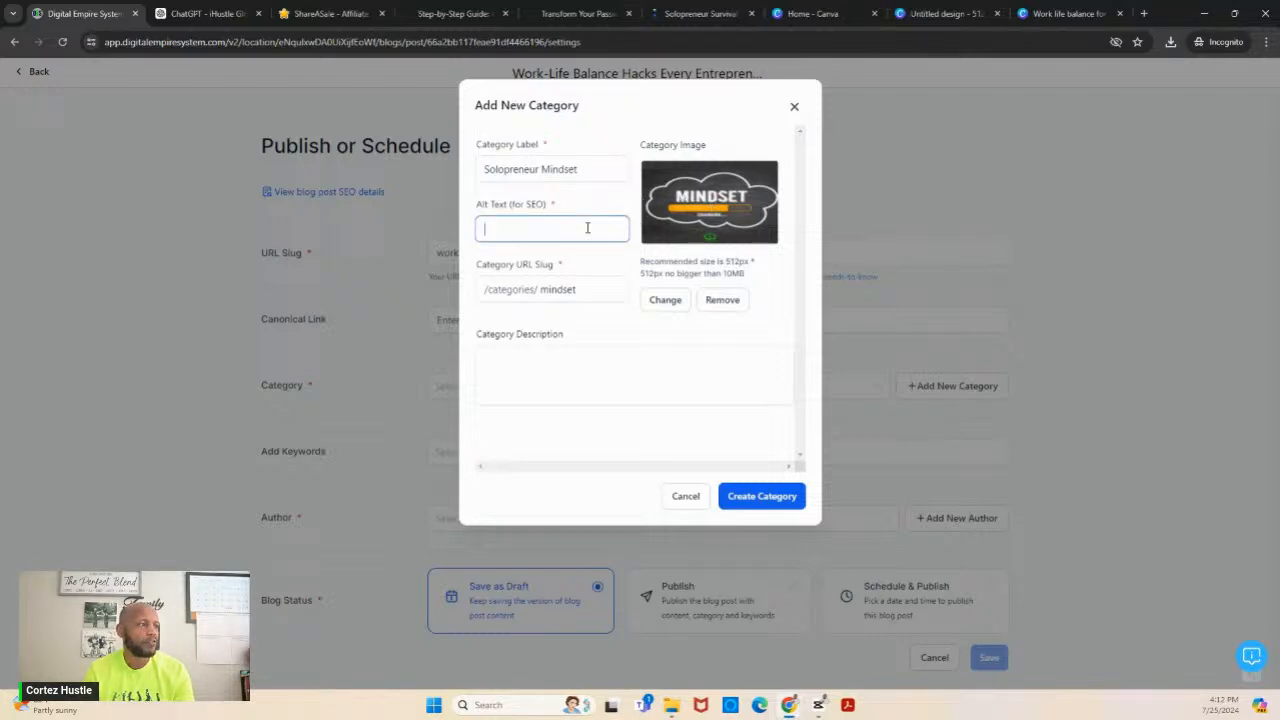
pyautogui.write('mindset')
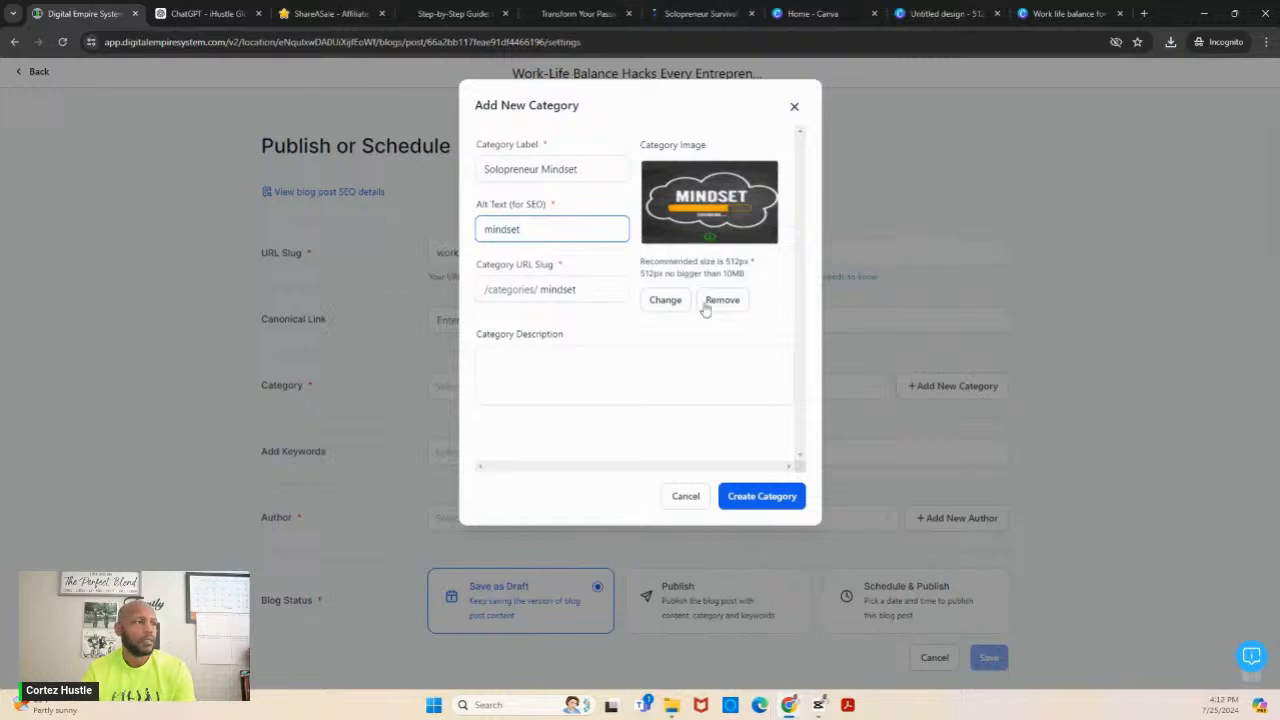
pyautogui.click(609, 374)
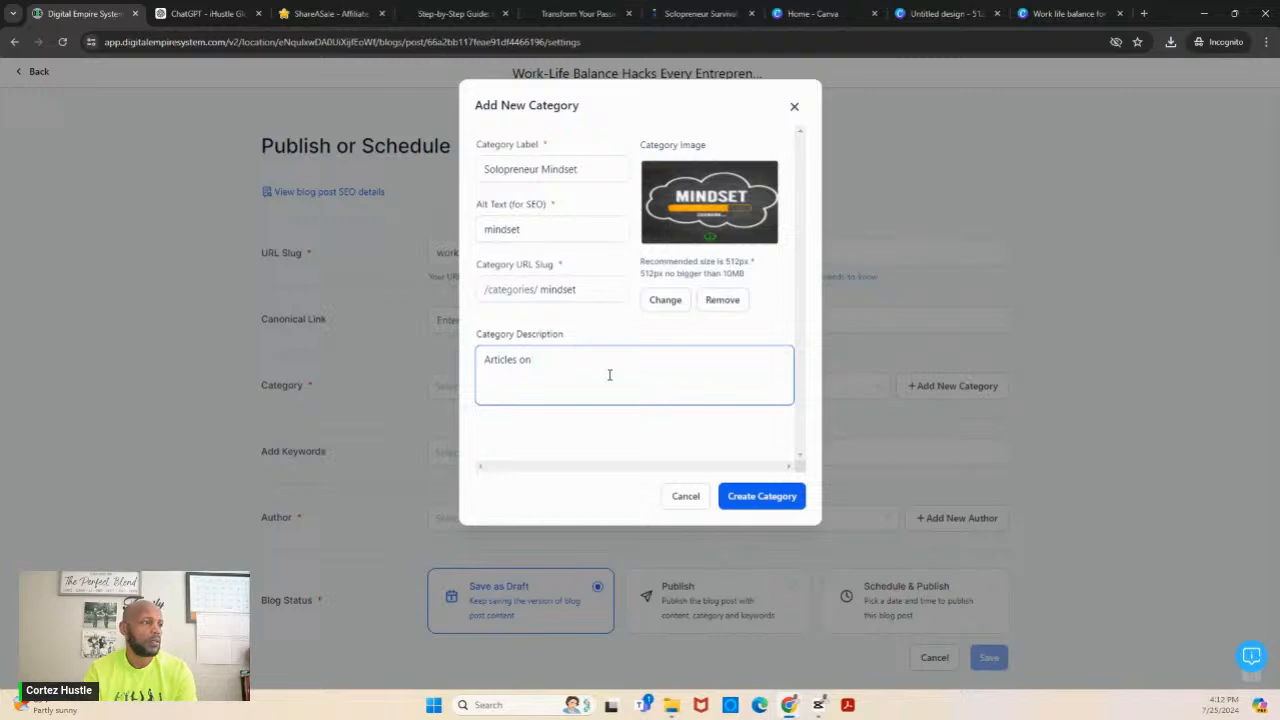
pyautogui.write('Articles on how to develop a bulletproof solo')
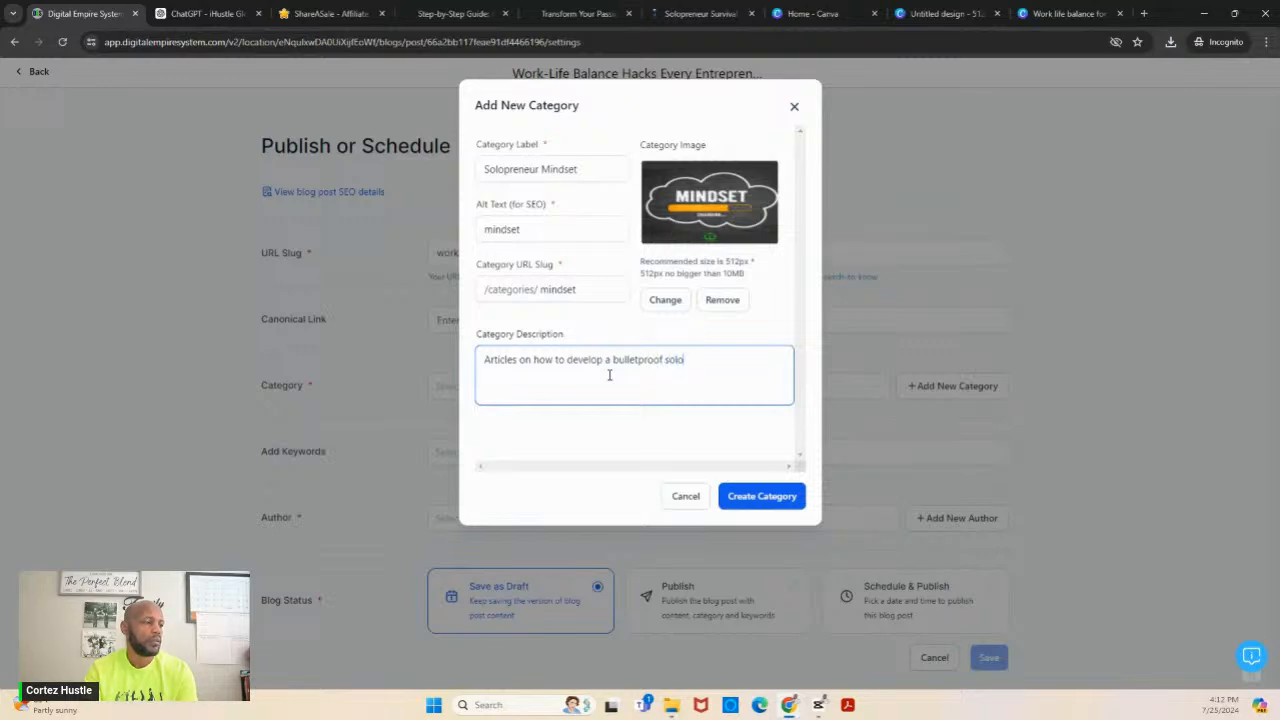
pyautogui.press('BackSpace')
pyautogui.press('BackSpace')
pyautogui.press('BackSpace')
pyautogui.press('BackSpace')
pyautogui.write('mindset for solo')
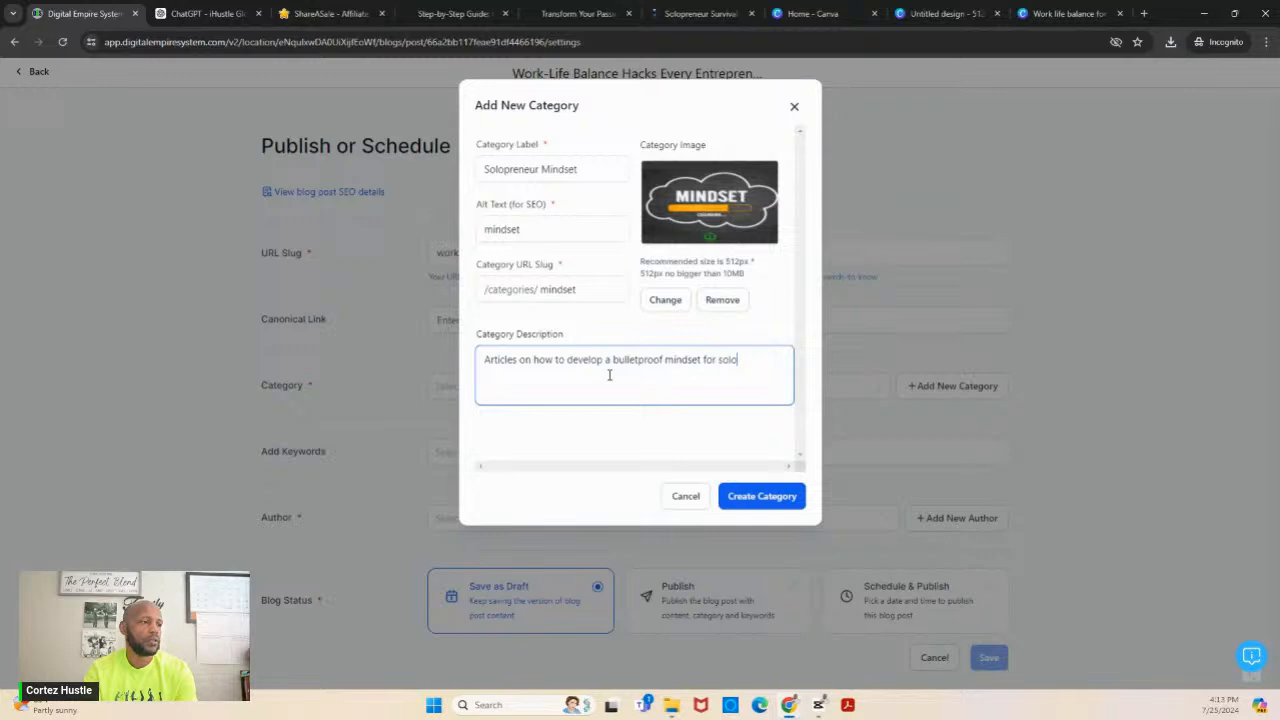
pyautogui.write('preneurs.')
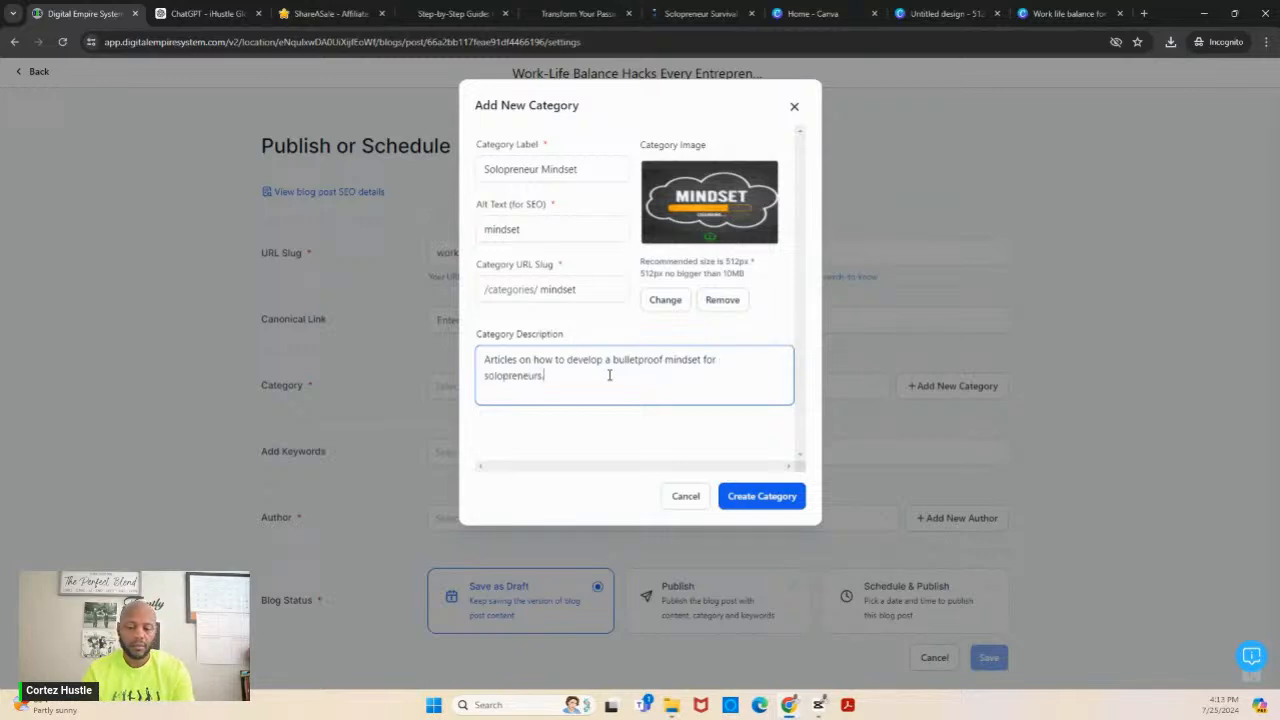
pyautogui.click(749, 498)
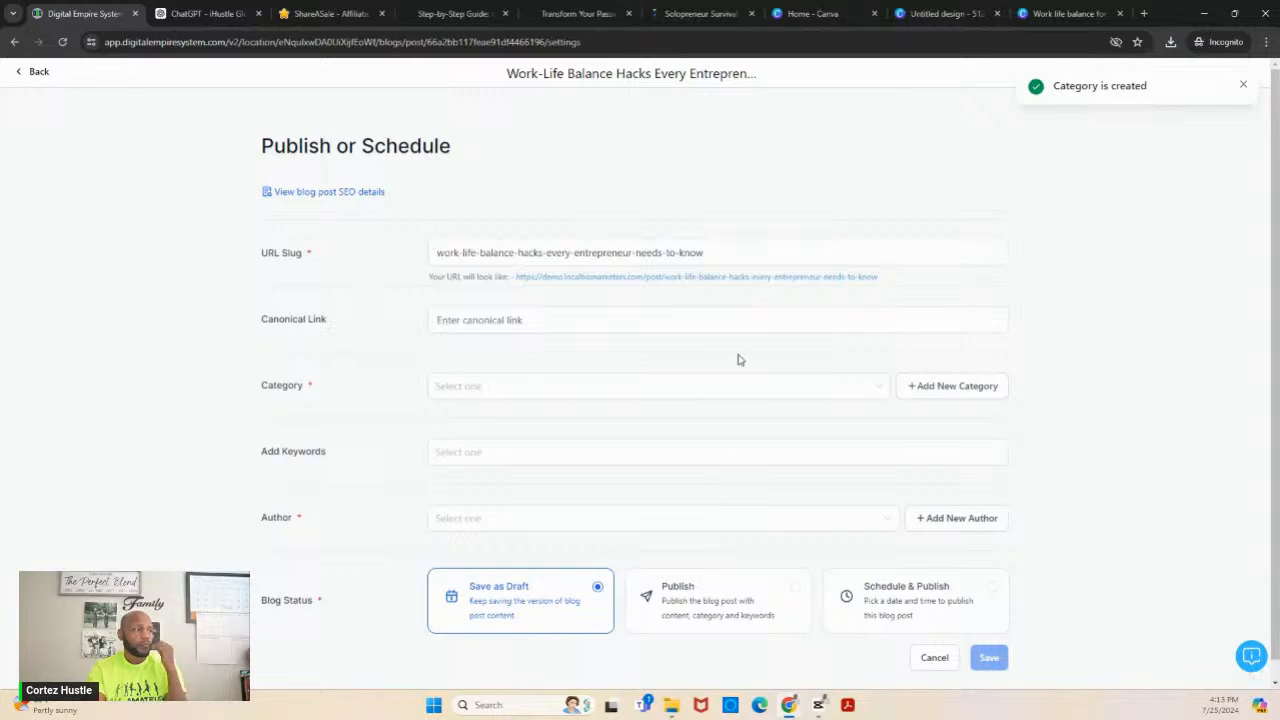
# - Assign the "Solopreneur Mindset" category to the post and add the keyword "work-life balance"
pyautogui.click(760, 392)
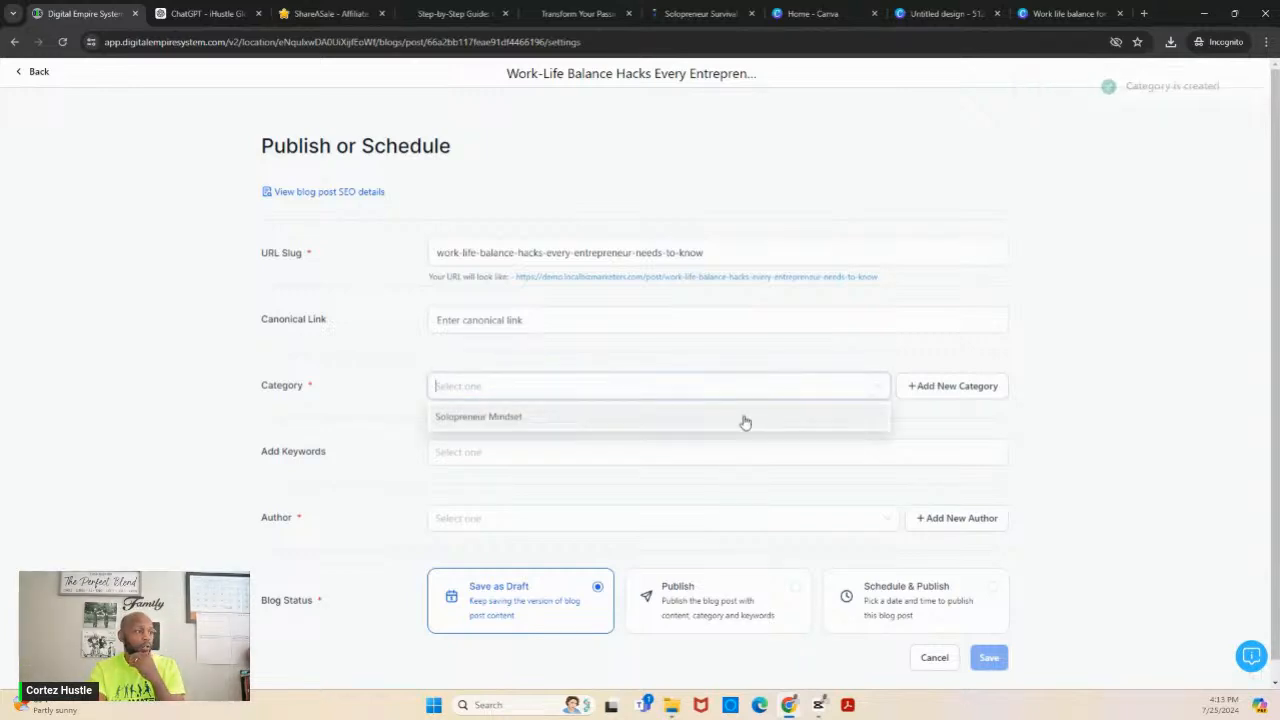
pyautogui.click(744, 420)
pyautogui.click(724, 457)
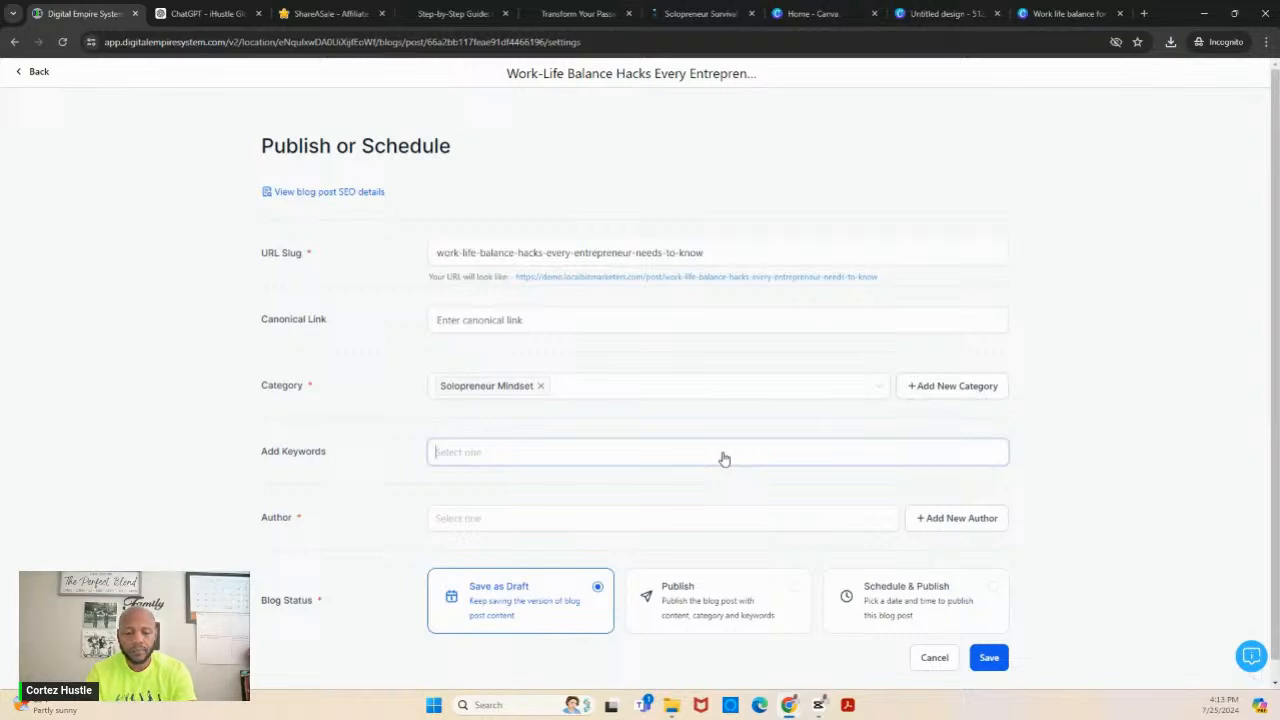
pyautogui.write('work')
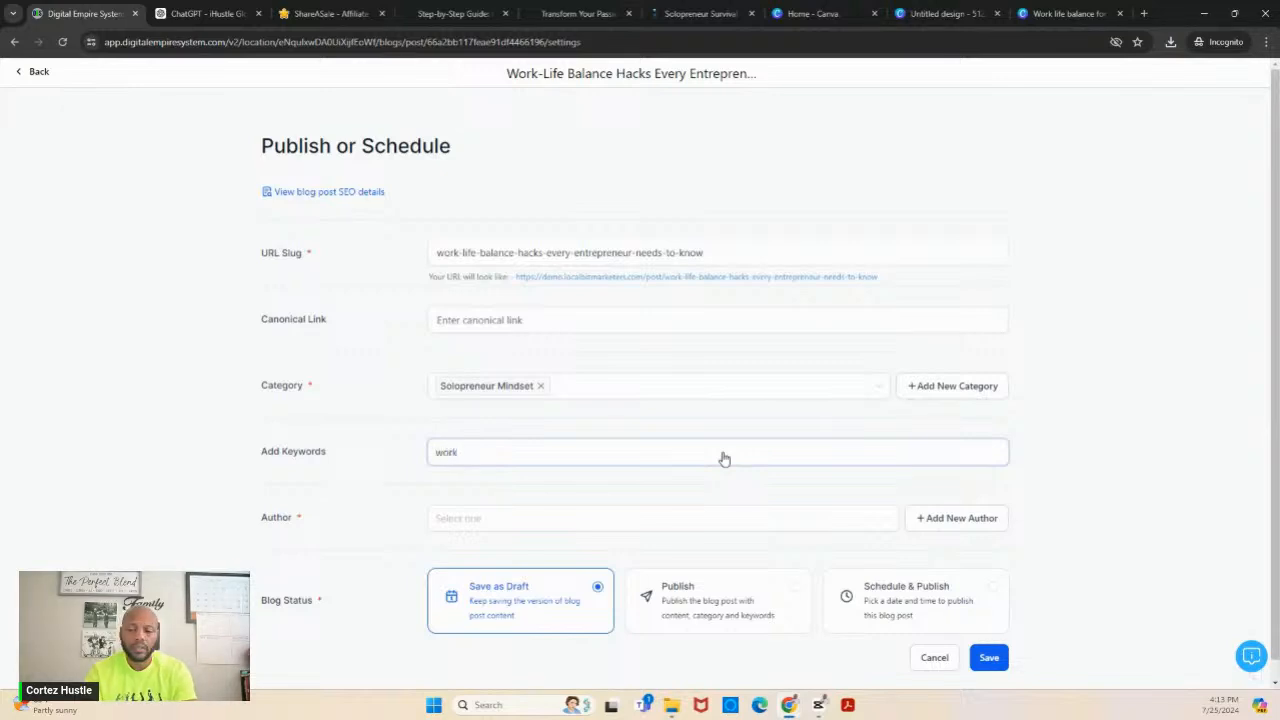
pyautogui.write('-life b')
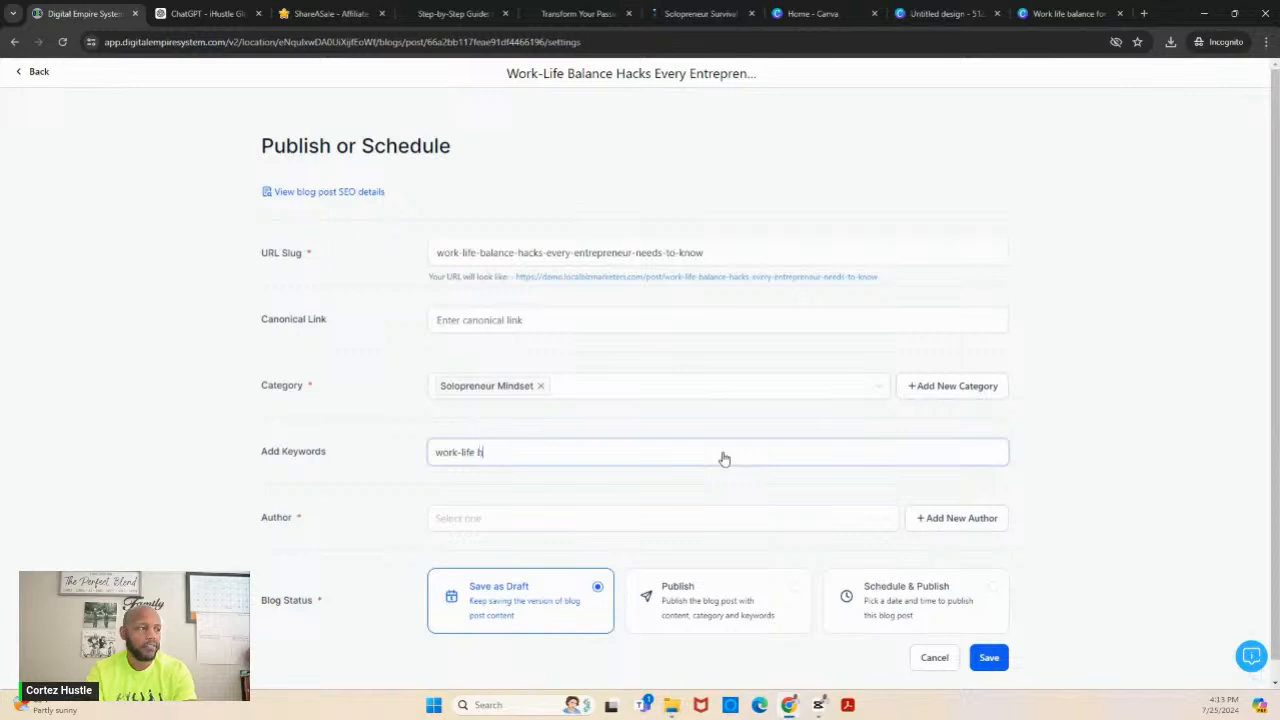
pyautogui.write('alance')
pyautogui.press('Return')
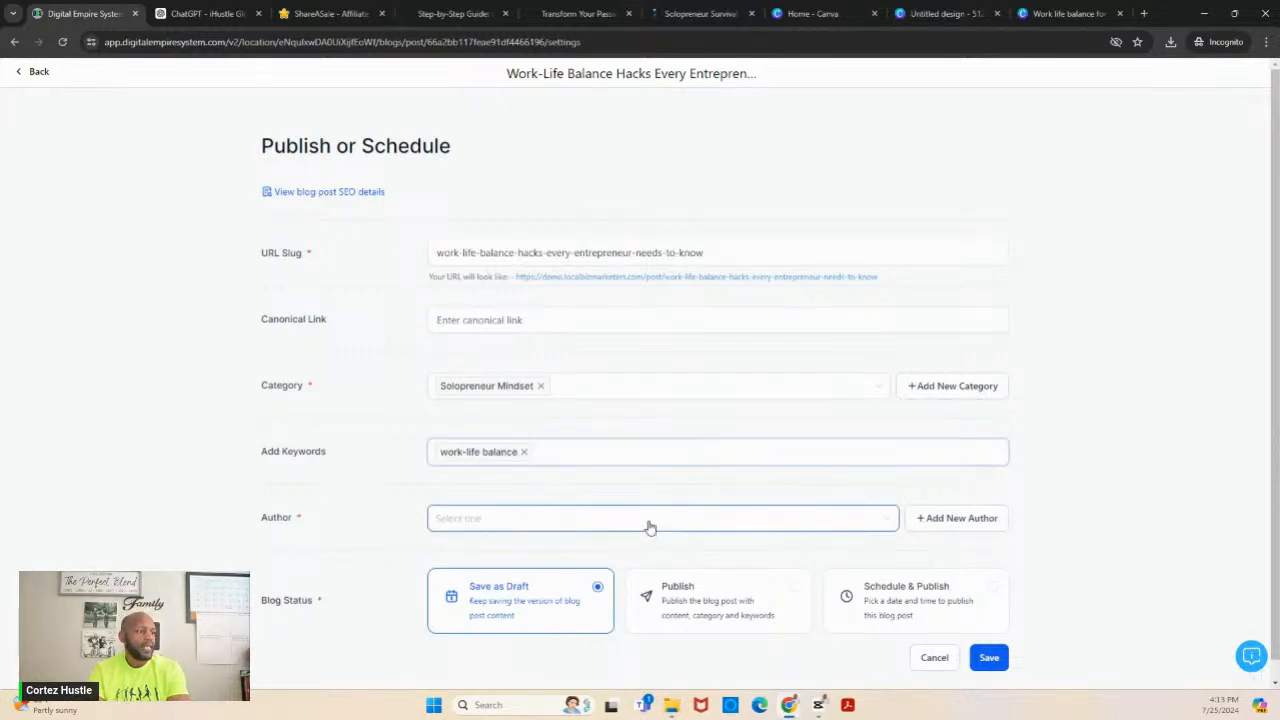
# - Start a new author with the headshot from the media library, enter the author's name, and use that name plus "Headshot" as alt text
pyautogui.click(929, 521)
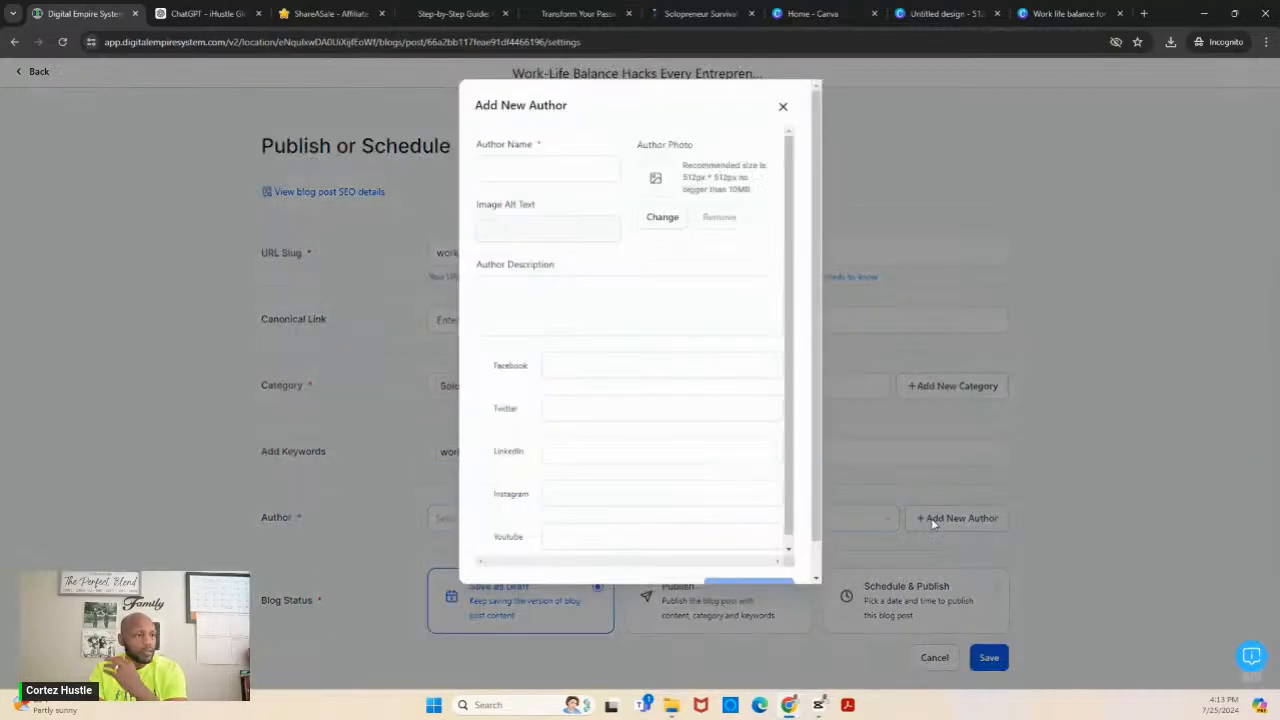
pyautogui.click(670, 225)
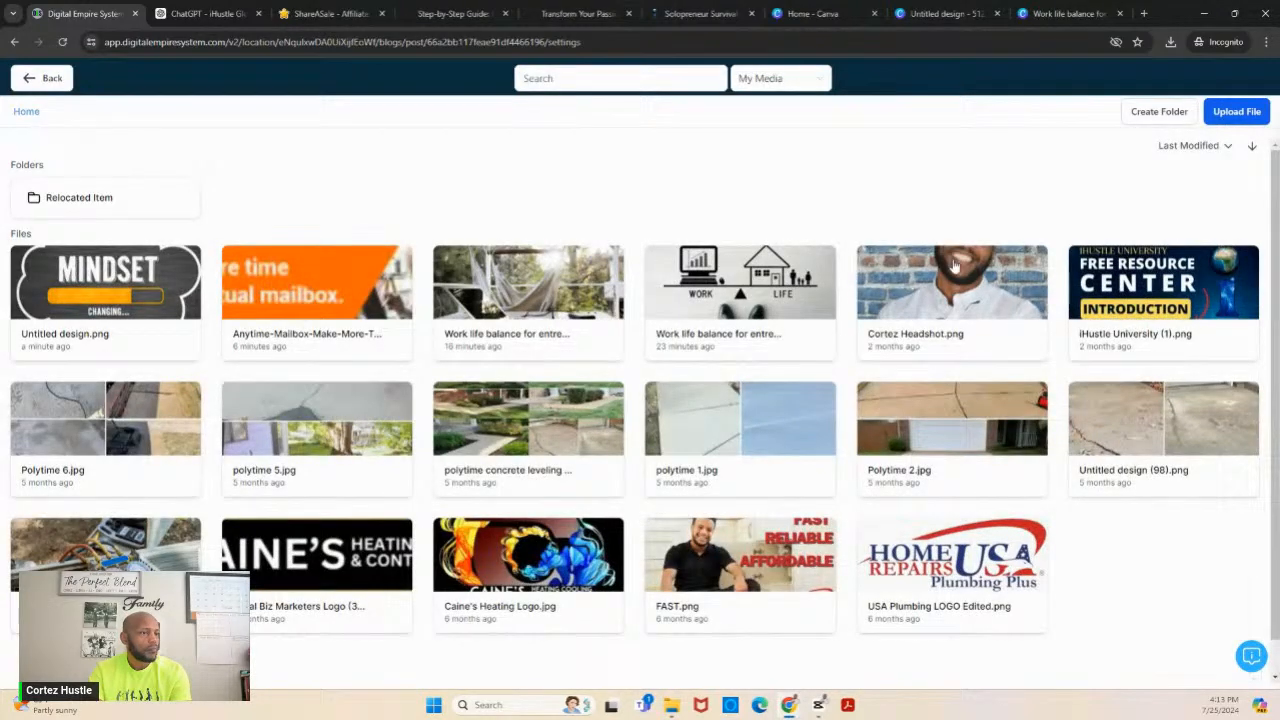
pyautogui.click(953, 264)
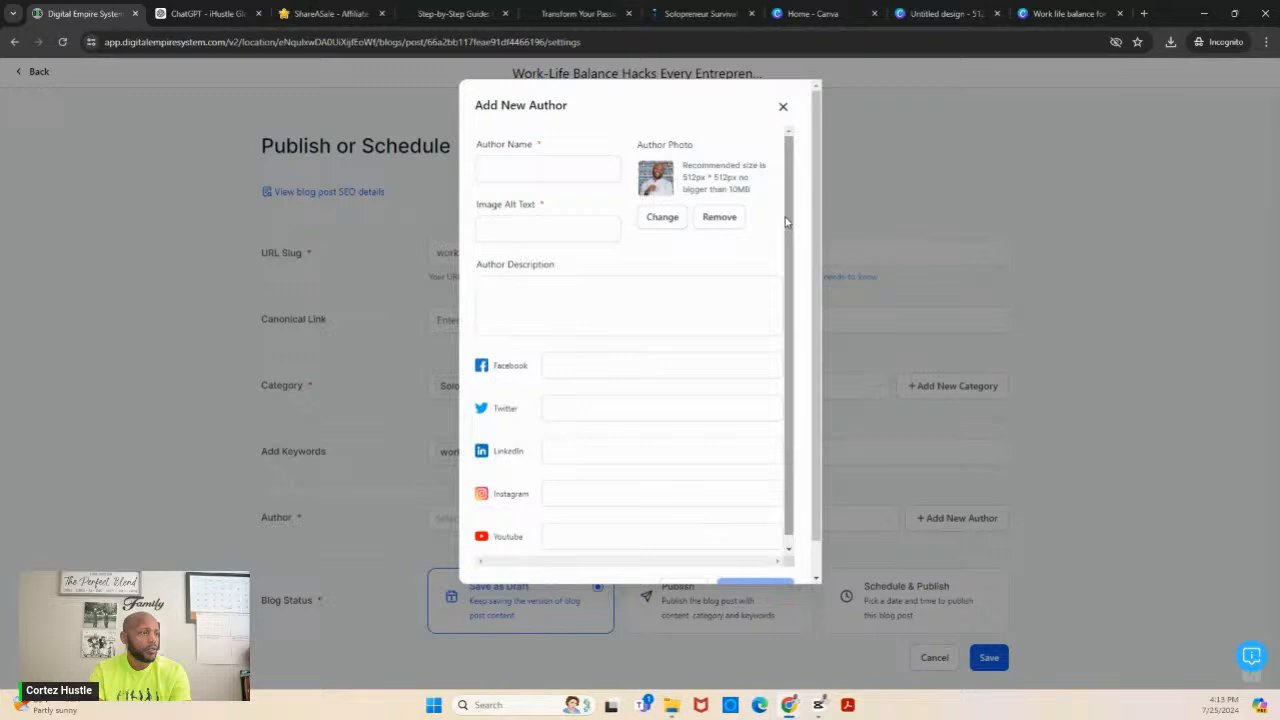
pyautogui.click(569, 168)
pyautogui.write('Cortez Hustle')
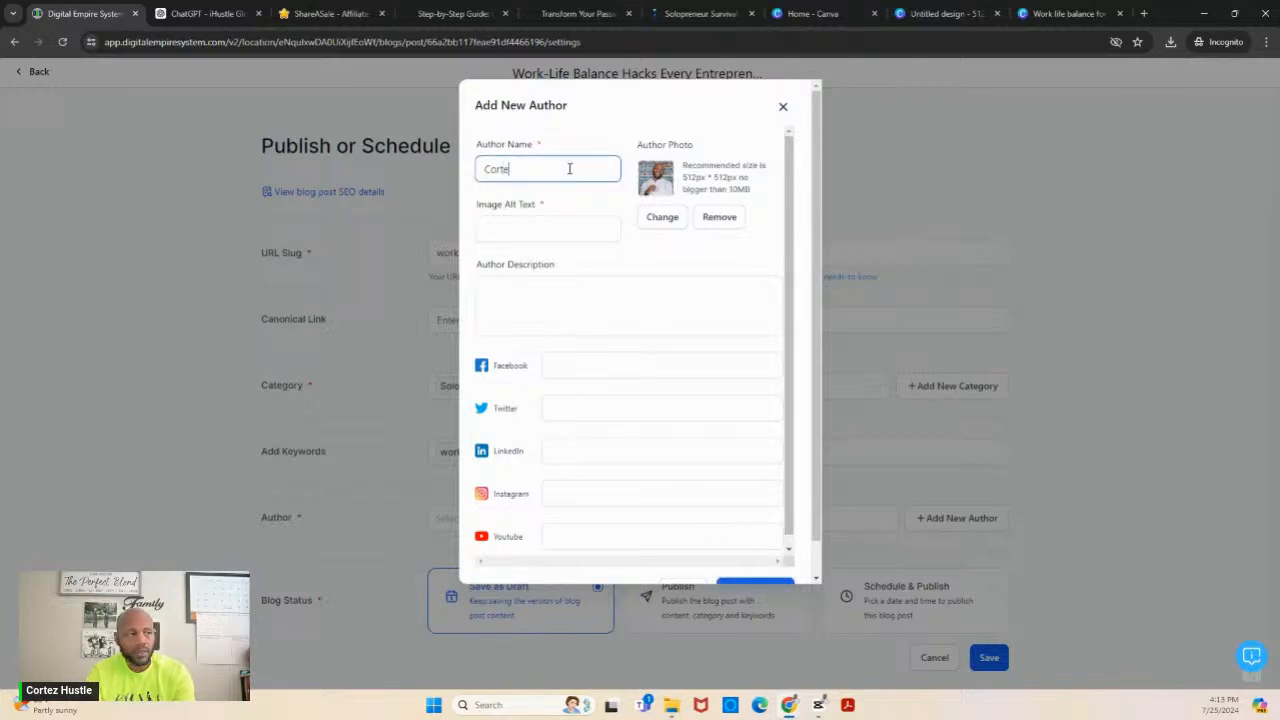
pyautogui.click(545, 230)
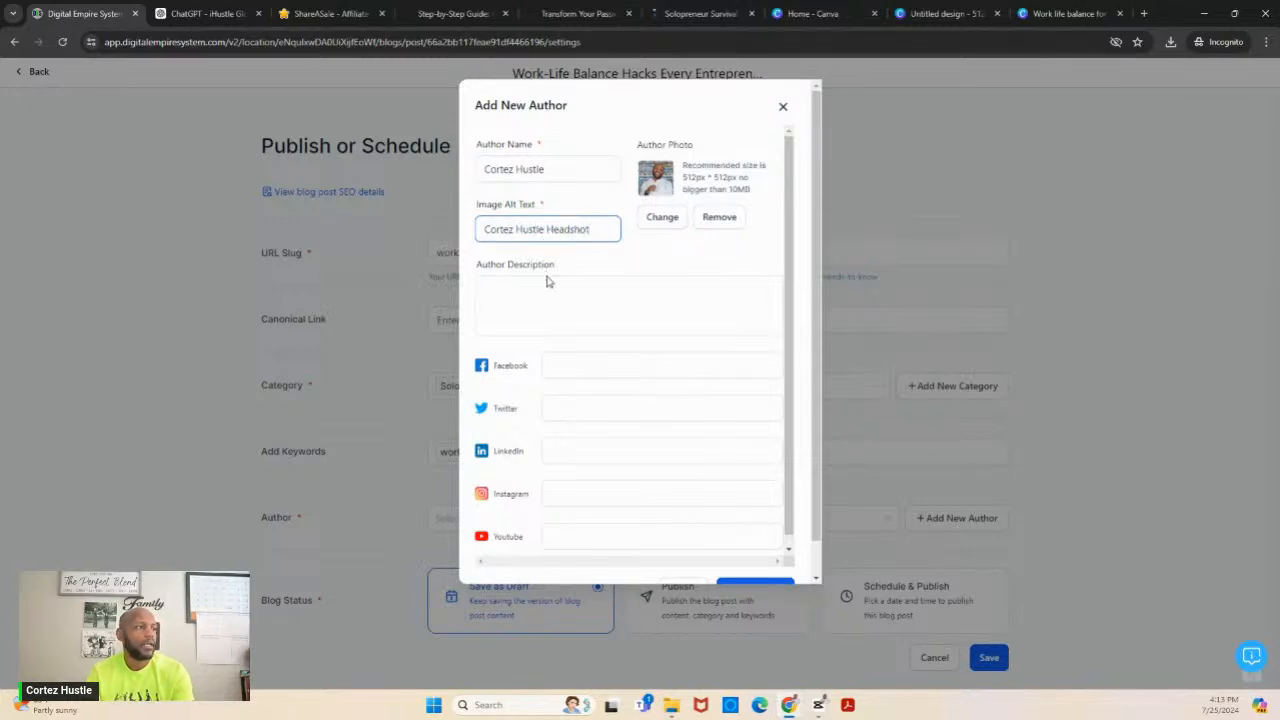
# - Add the author description "Online business strategist" and save the new author profile
pyautogui.click(544, 315)
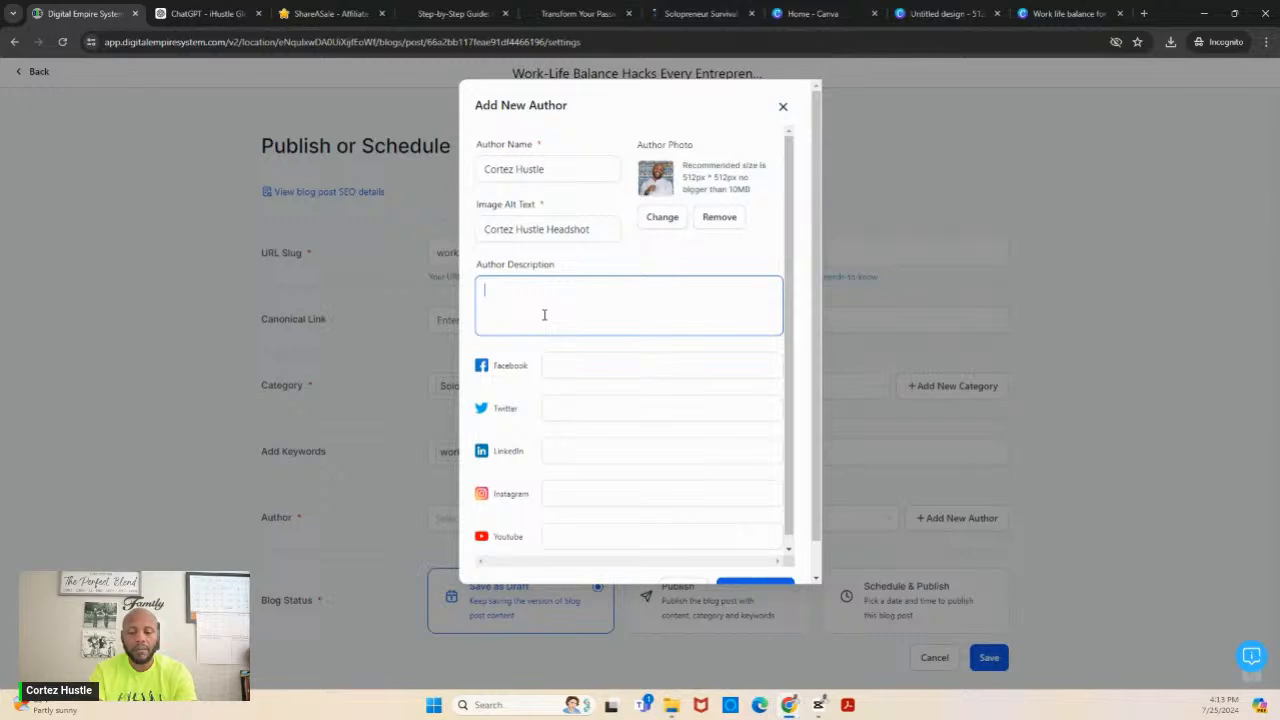
pyautogui.write('C')
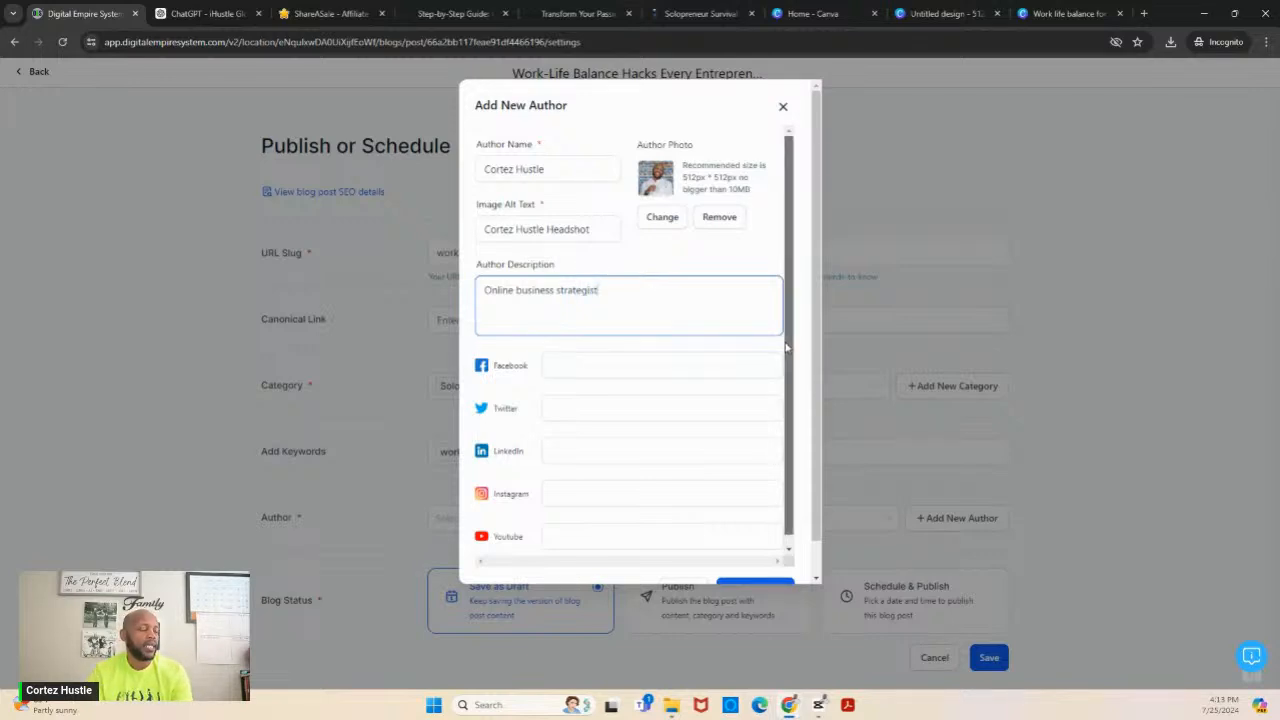
pyautogui.scroll(-1, 787, 430)
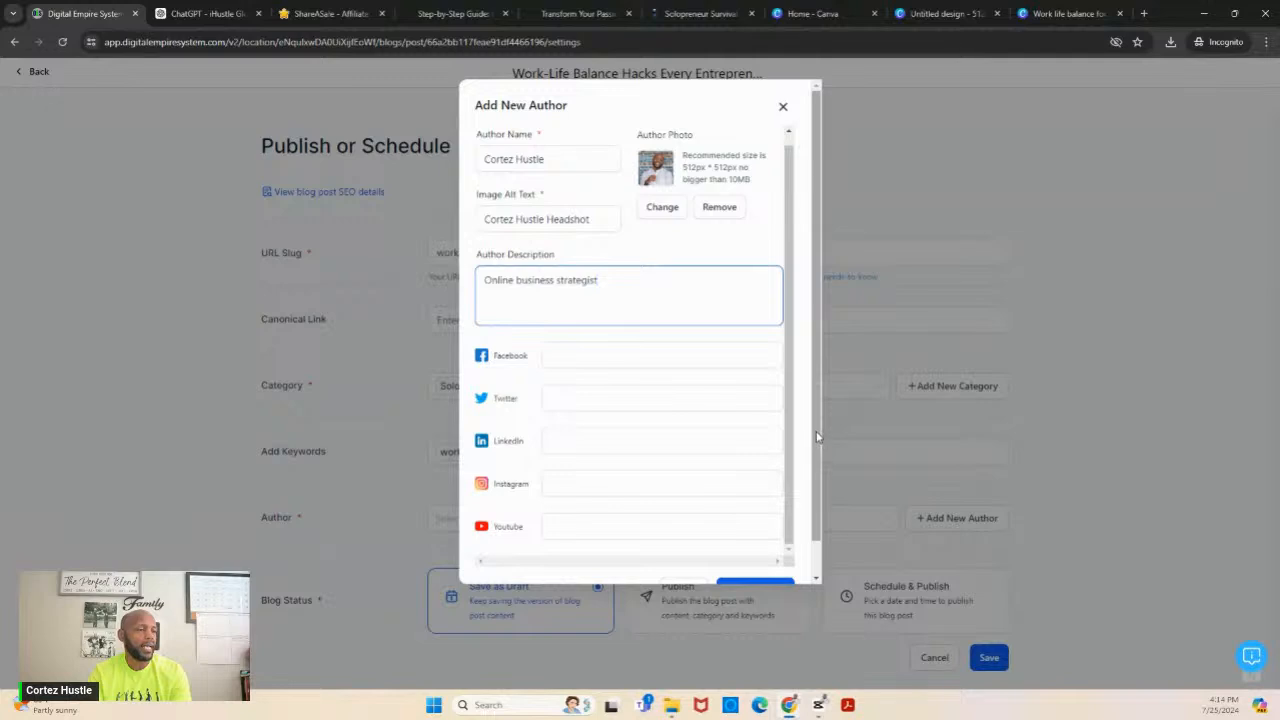
pyautogui.scroll(-2, 816, 436)
pyautogui.click(757, 562)
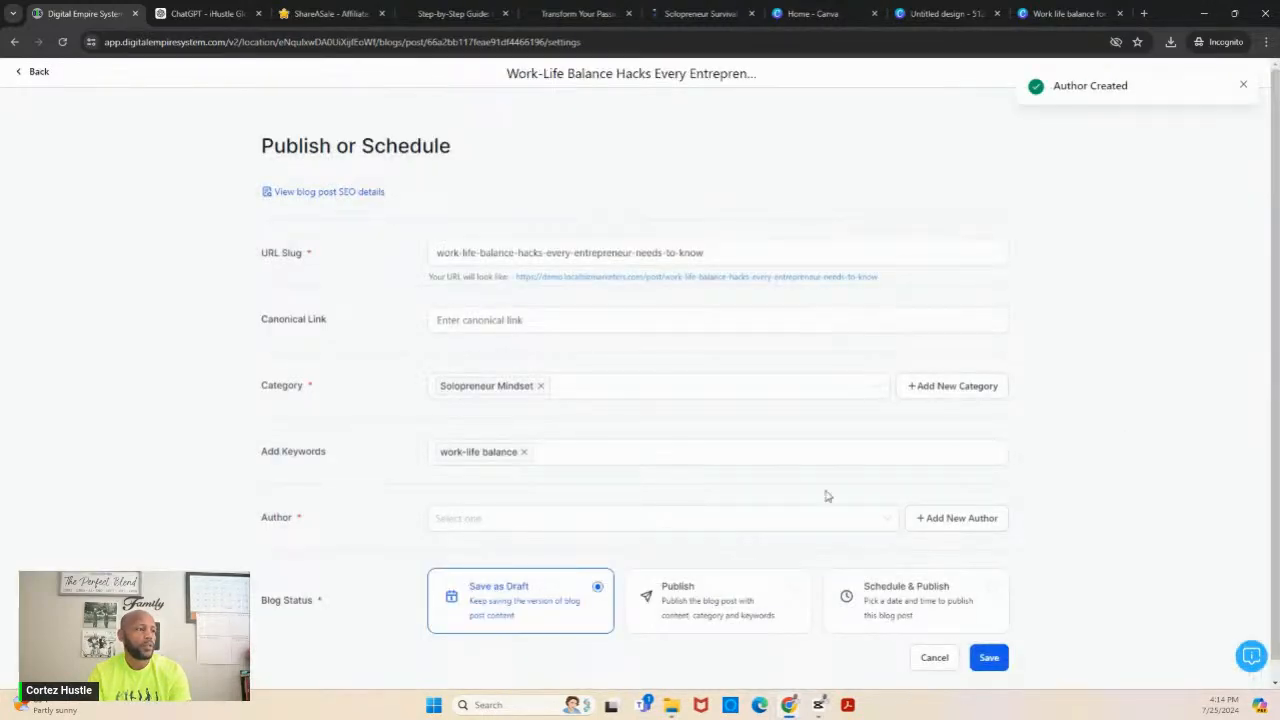
# - Assign the new author to the post, set its status to Publish with published date 2024-07-25, and save it
pyautogui.click(791, 519)
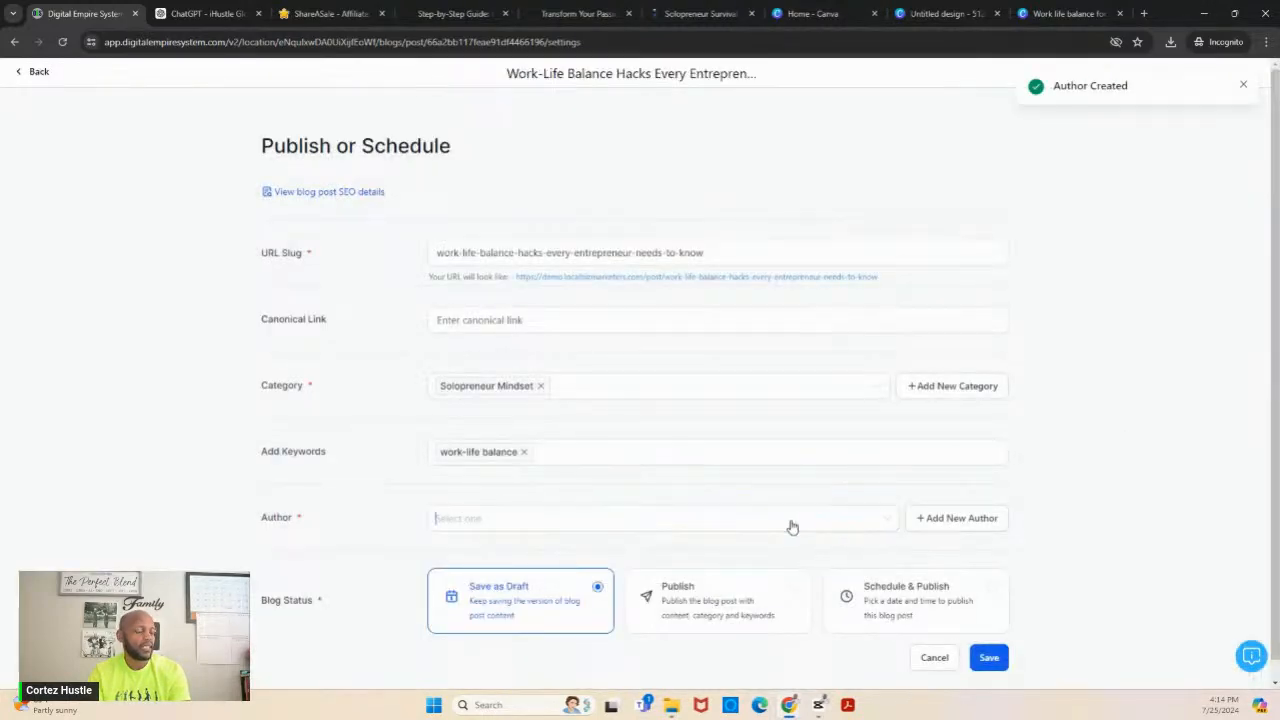
pyautogui.click(701, 556)
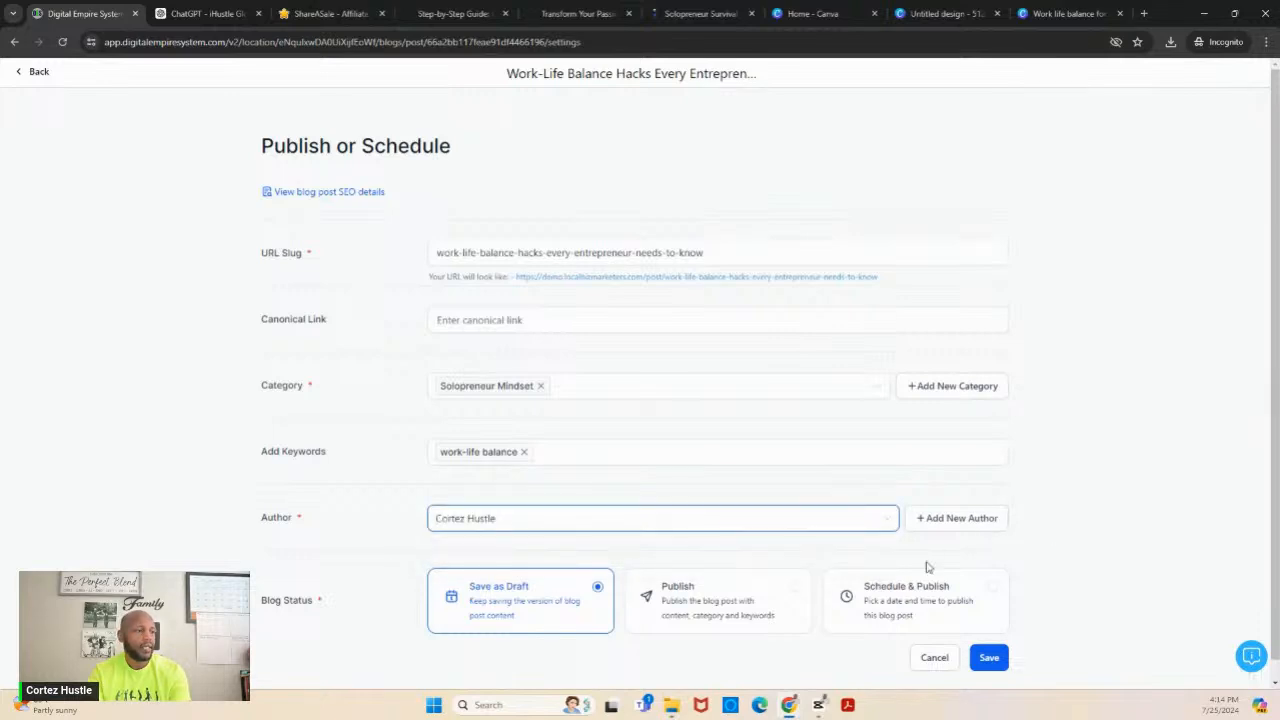
pyautogui.click(767, 600)
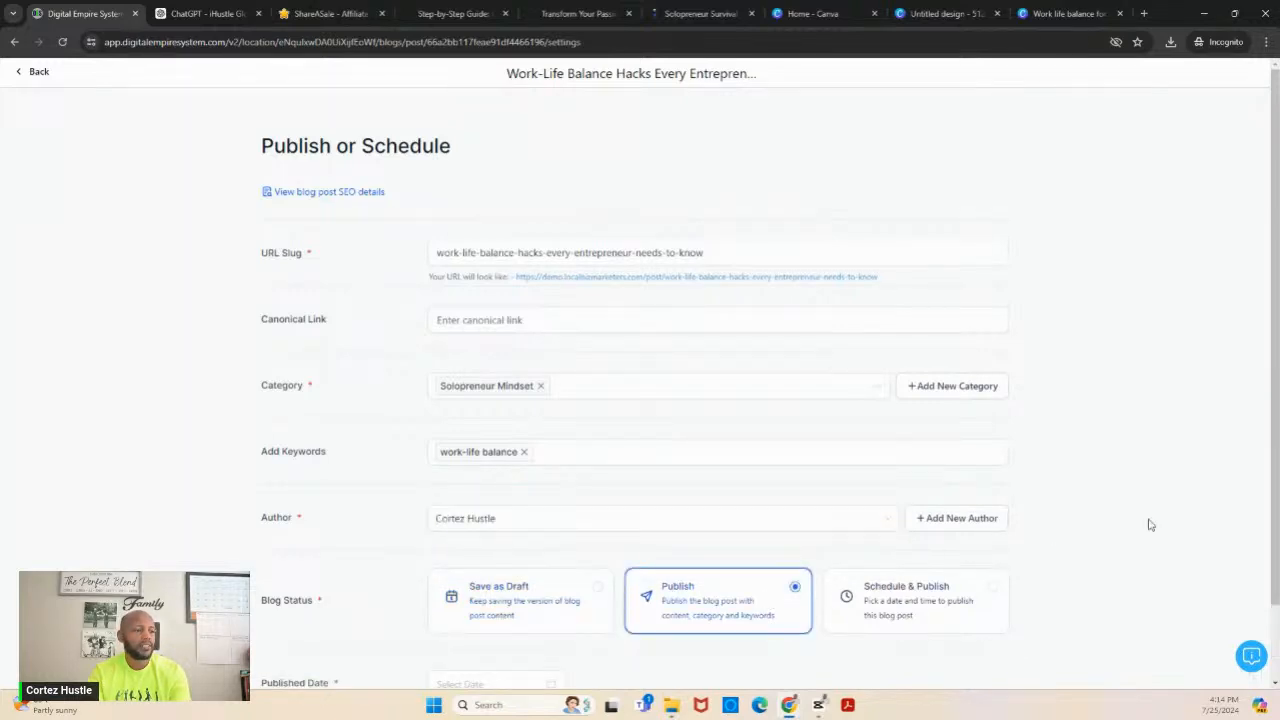
pyautogui.scroll(-1, 1150, 524)
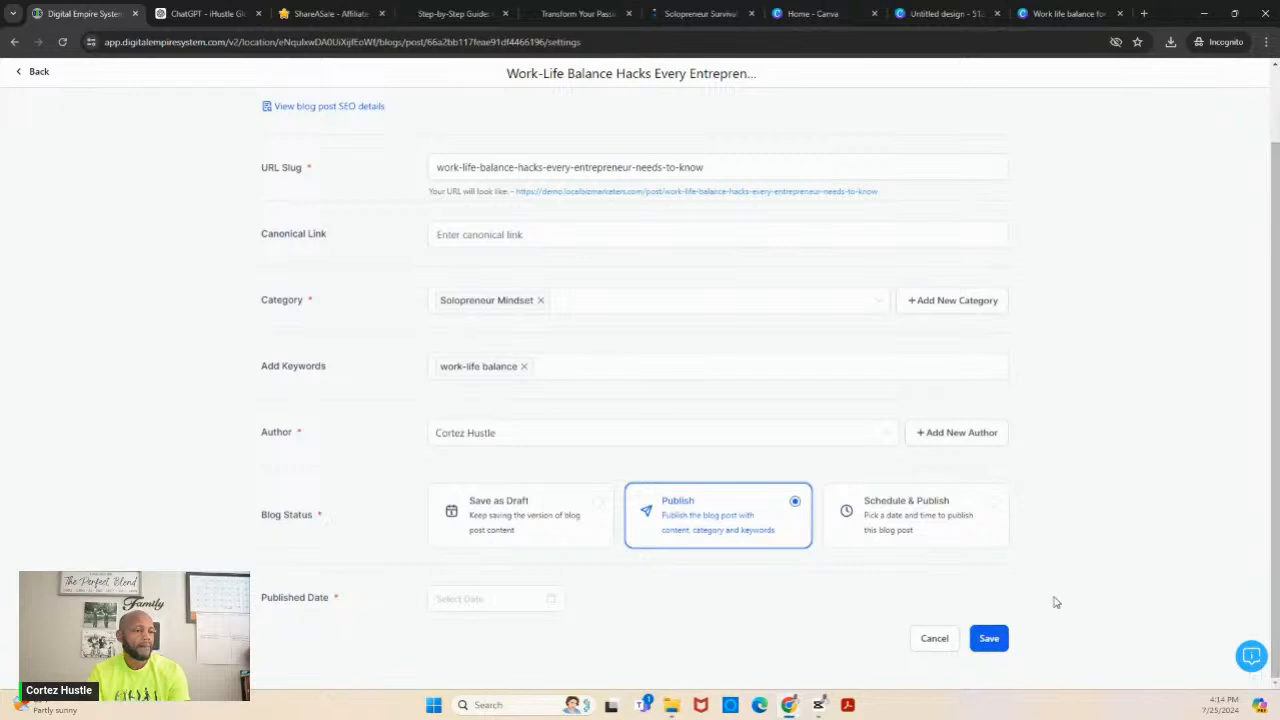
pyautogui.click(990, 640)
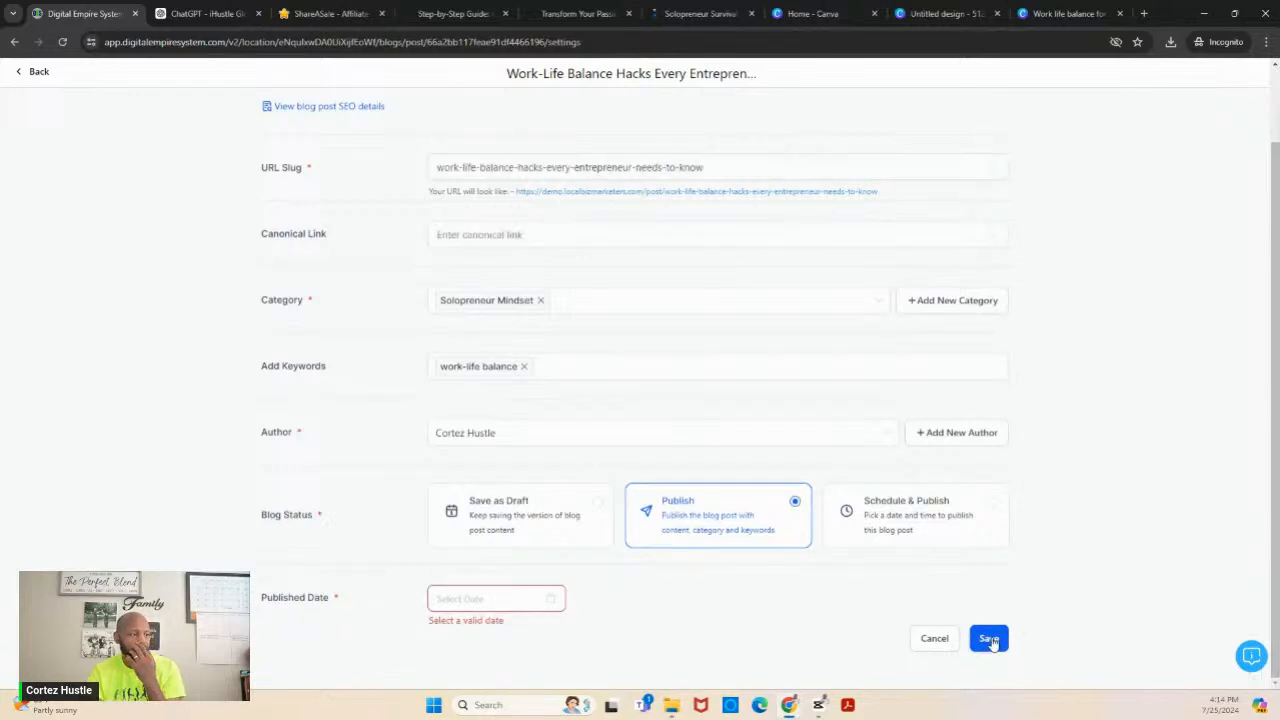
pyautogui.click(506, 600)
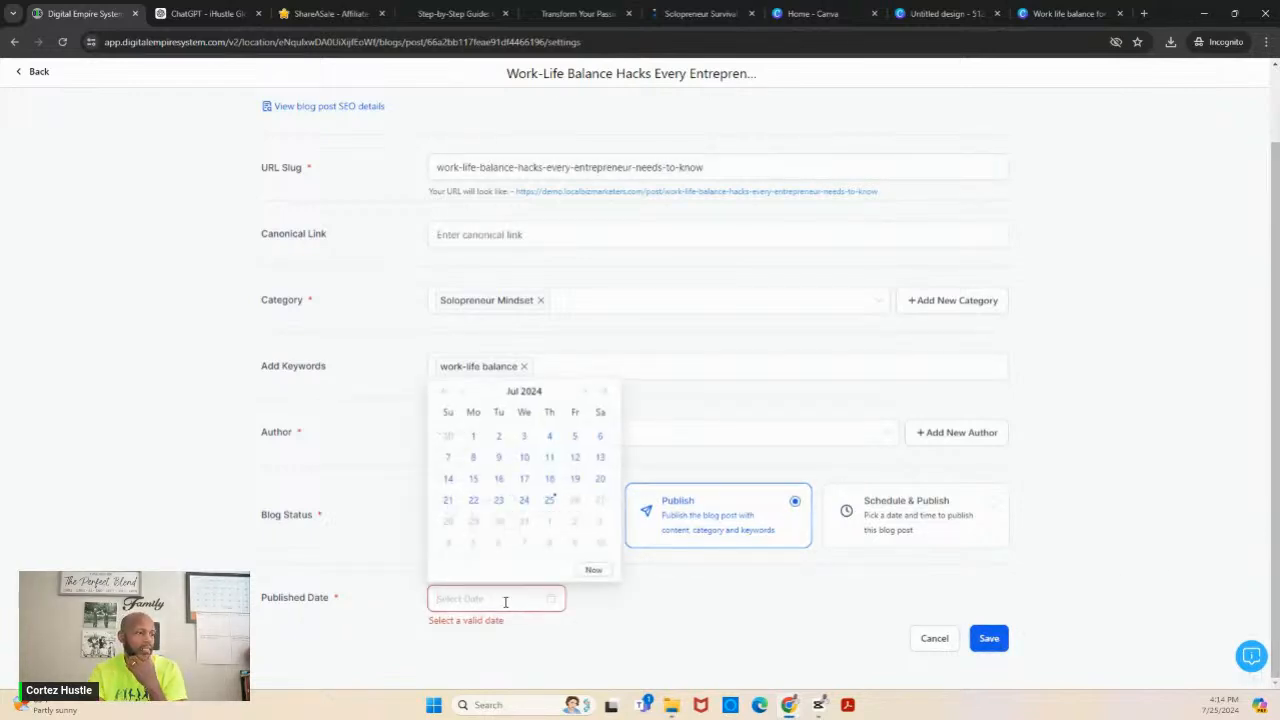
pyautogui.click(549, 501)
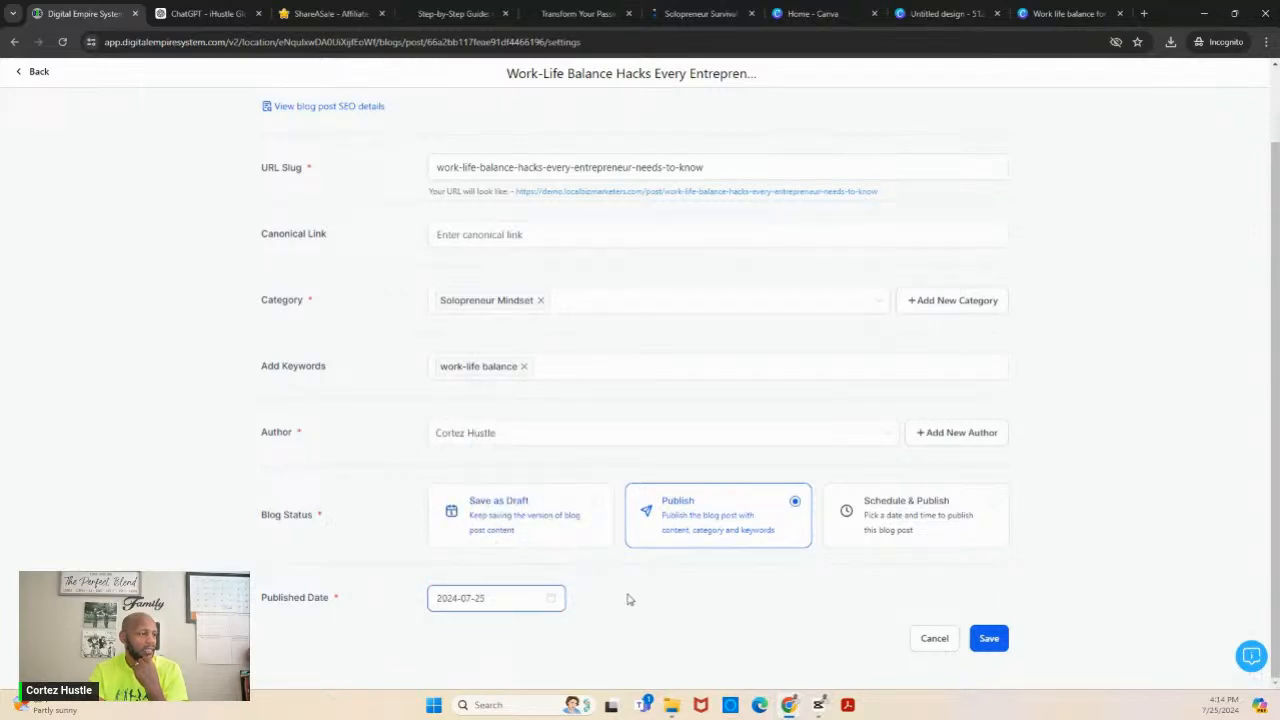
pyautogui.click(995, 640)
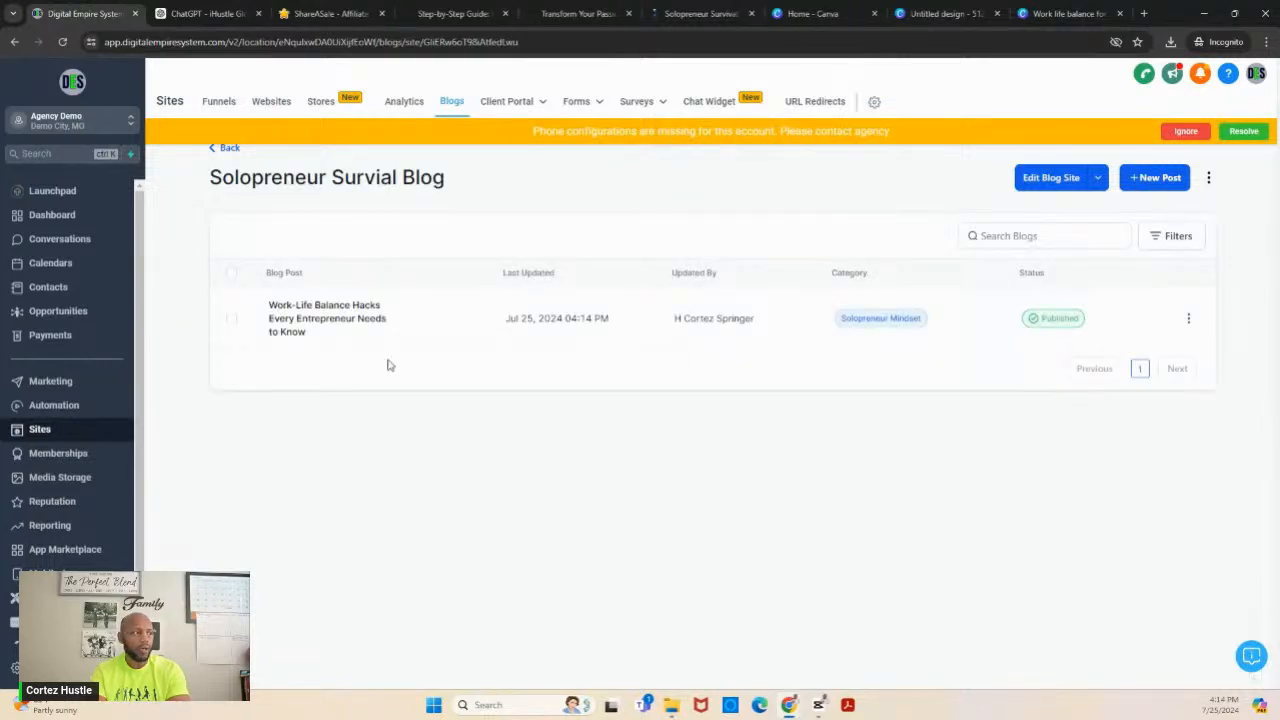
# - Preview the published "Work-Life Balance Hacks Every Entrepreneur Needs to Know" post and review it from the header image to the author details
pyautogui.click(340, 320)
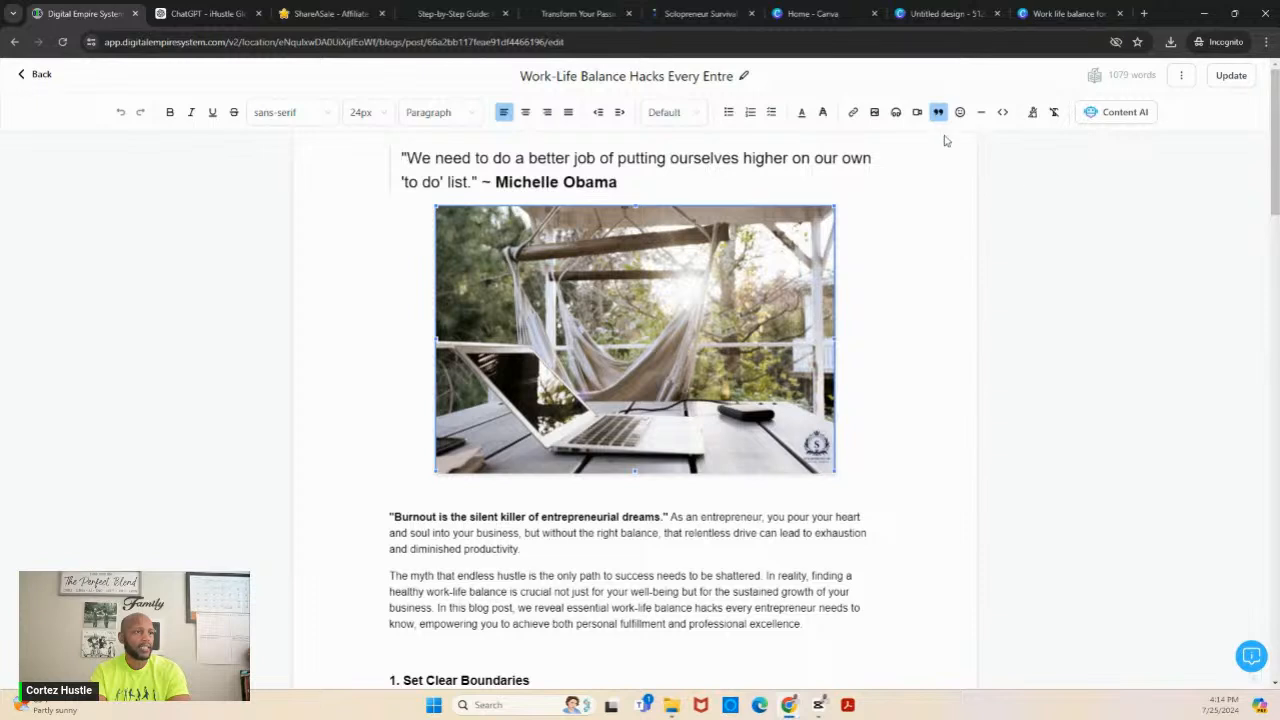
pyautogui.click(1180, 80)
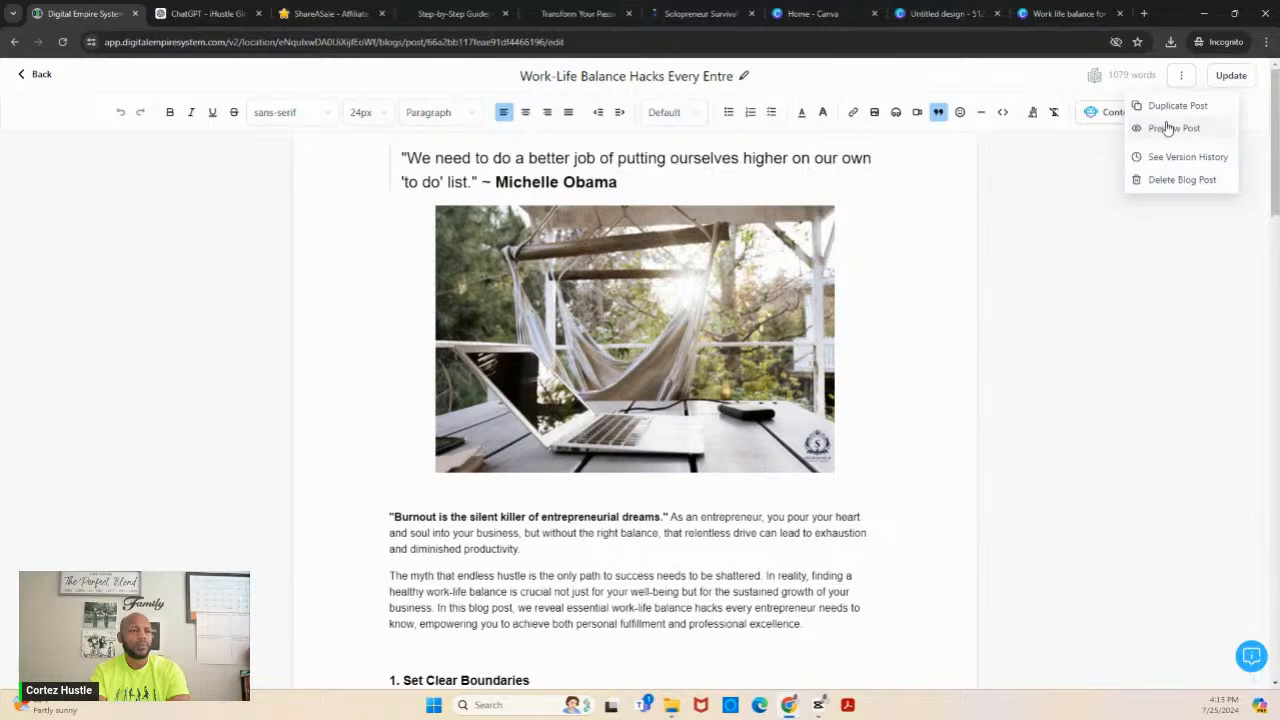
pyautogui.click(1168, 128)
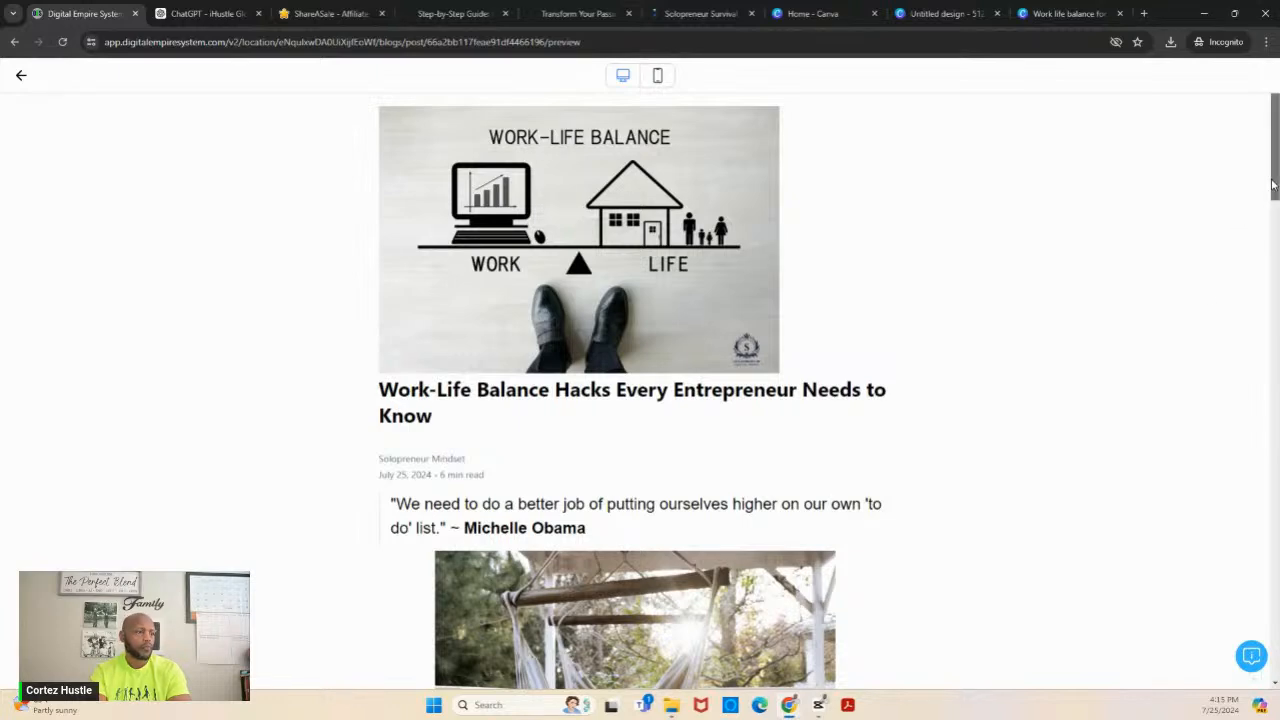
pyautogui.moveTo(1273, 185); pyautogui.dragTo(1273, 334)
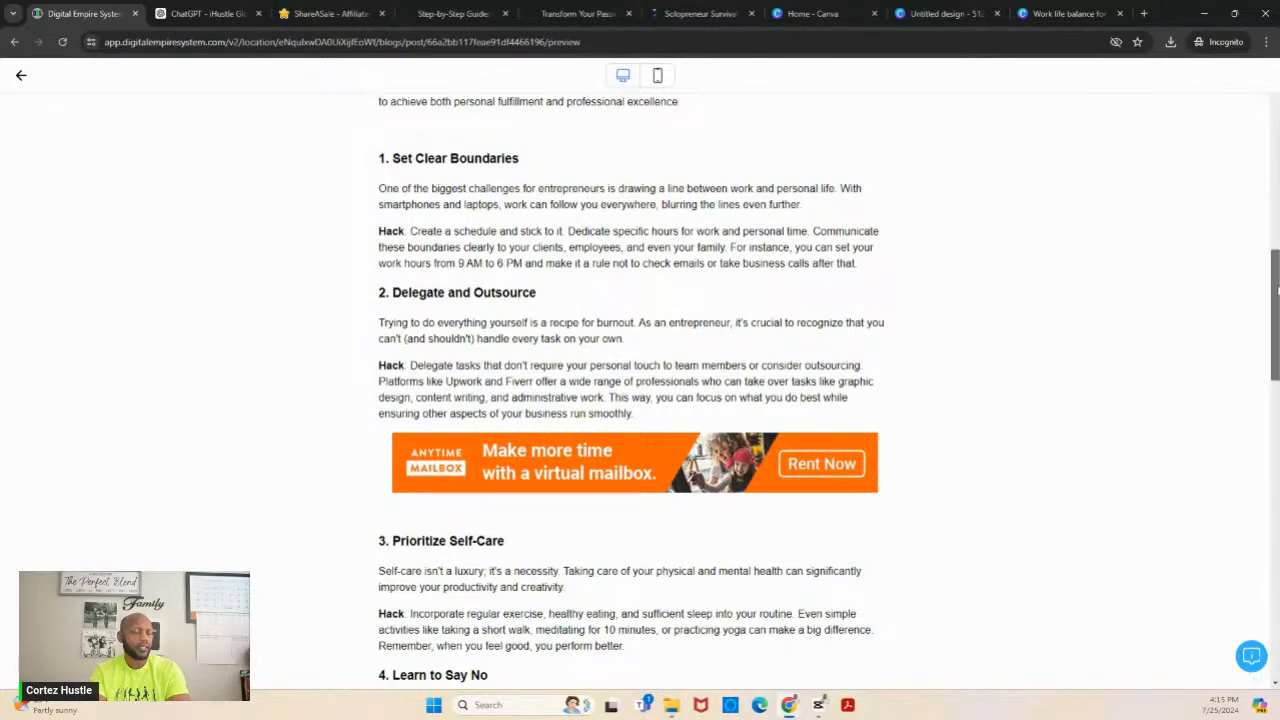
pyautogui.moveTo(1276, 290); pyautogui.dragTo(1276, 589)
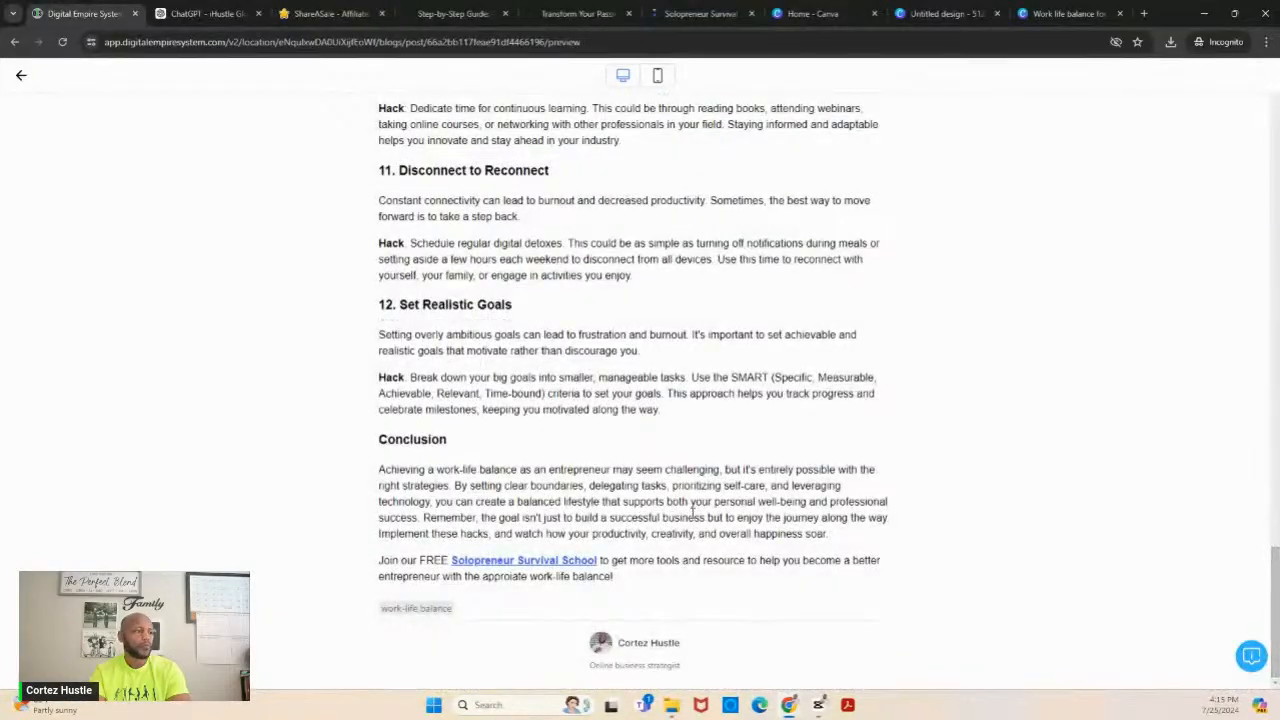